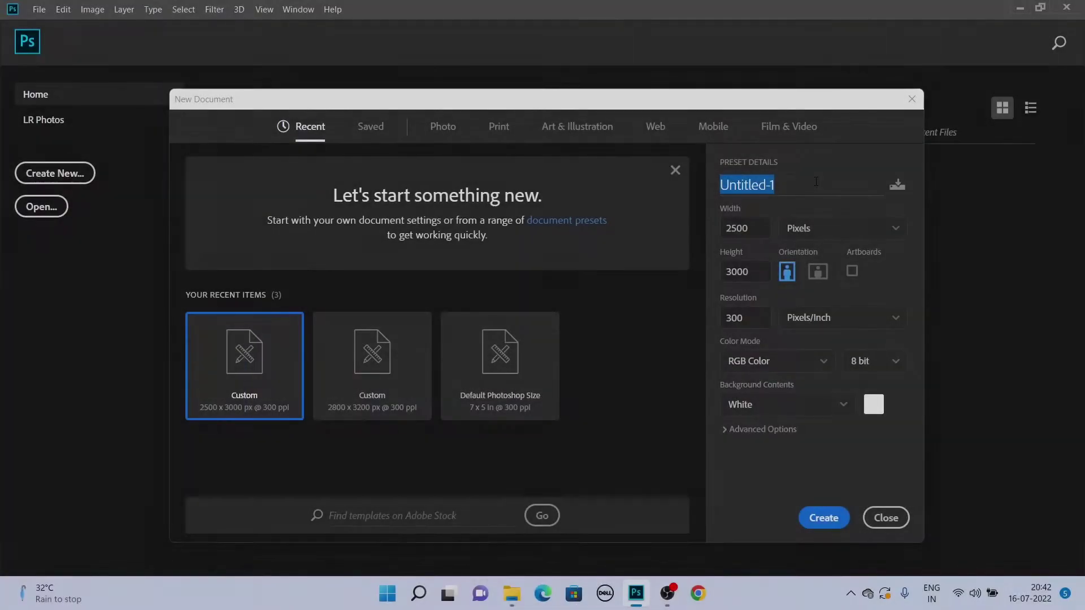
# Create a white 2500 × 3000 px, 300 ppi document titled 'Monster', then bring up the lizard photo
pyautogui.write('Monster')
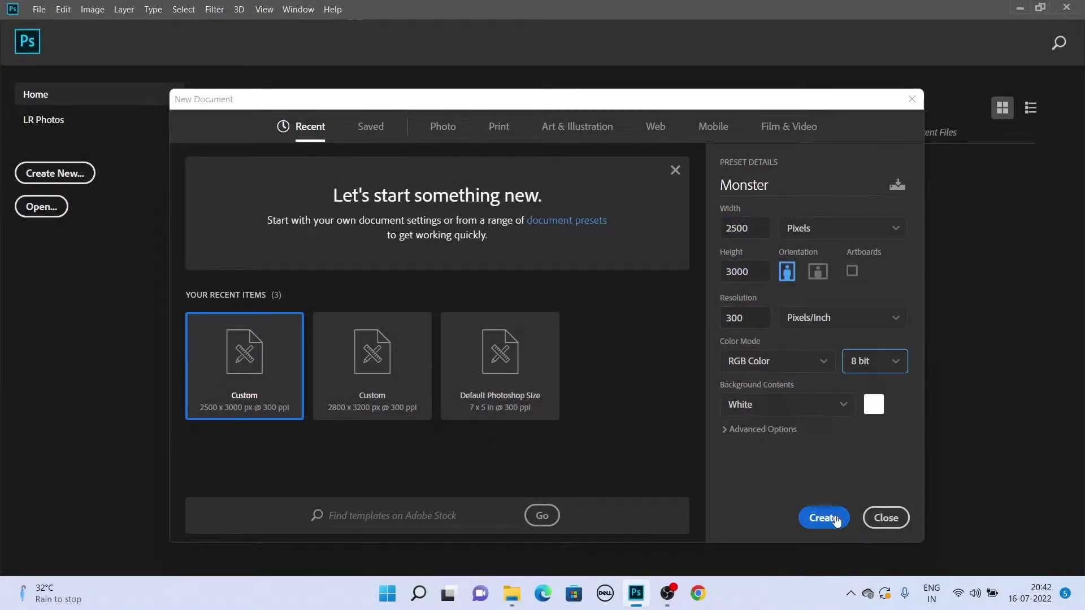
pyautogui.click(836, 519)
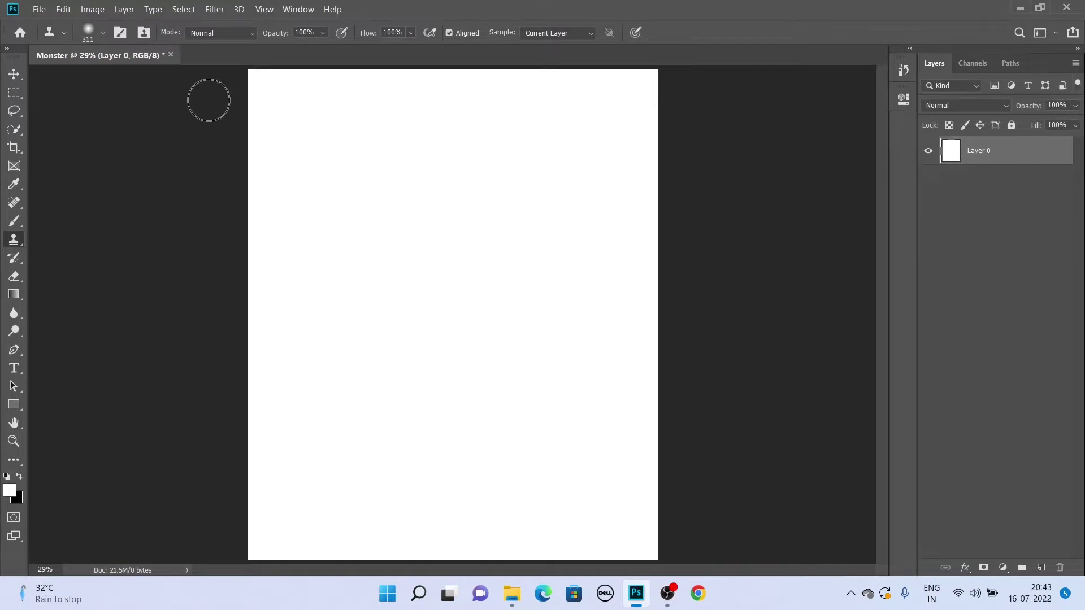
pyautogui.click(39, 9)
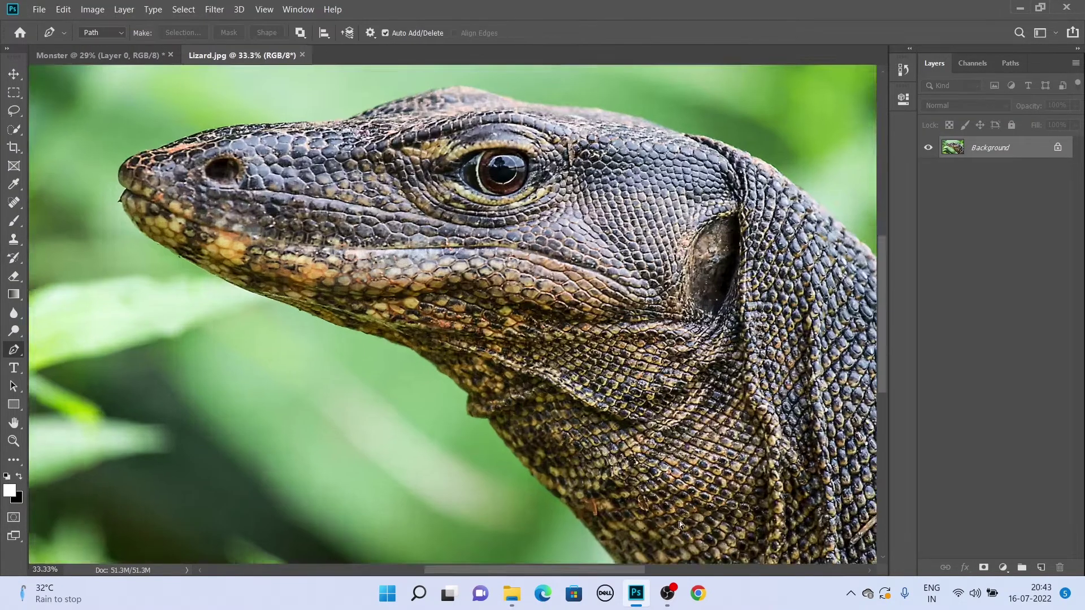
# Cut the lizard off its green background with Select > Subject and a layer mask
pyautogui.scroll(1, 679, 521)
pyautogui.moveTo(680, 521); pyautogui.dragTo(686, 450)
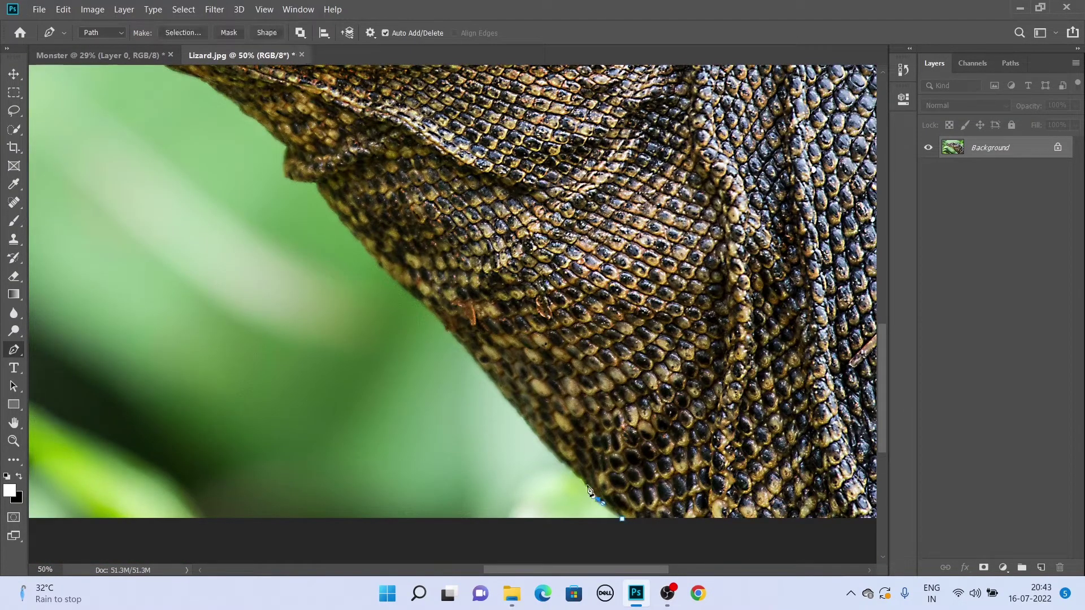
pyautogui.hotkey('ctrl', '0')
pyautogui.click(184, 9)
pyautogui.click(197, 161)
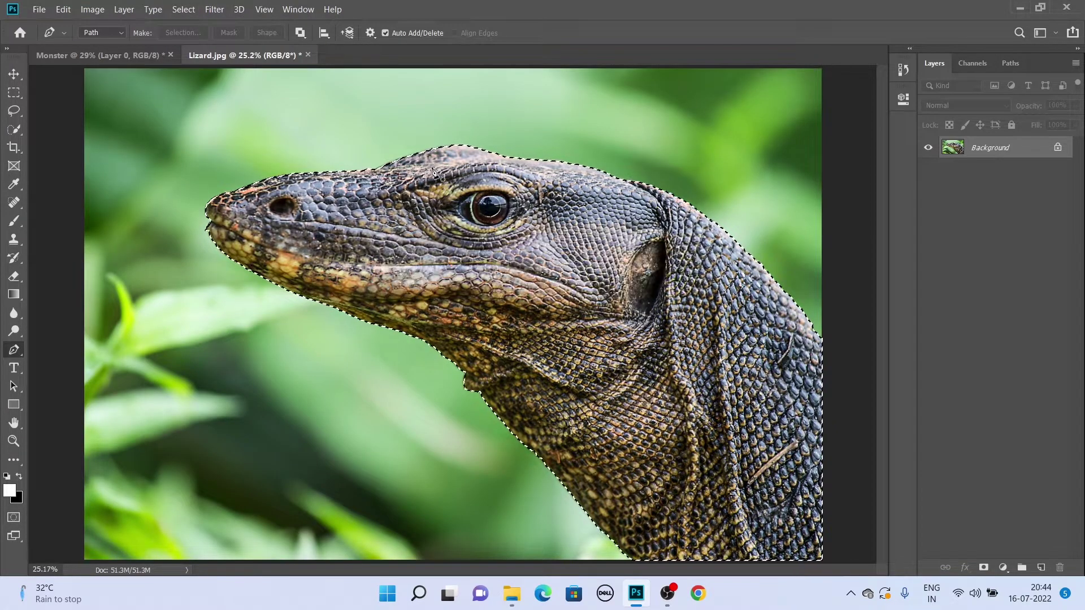
pyautogui.click(984, 568)
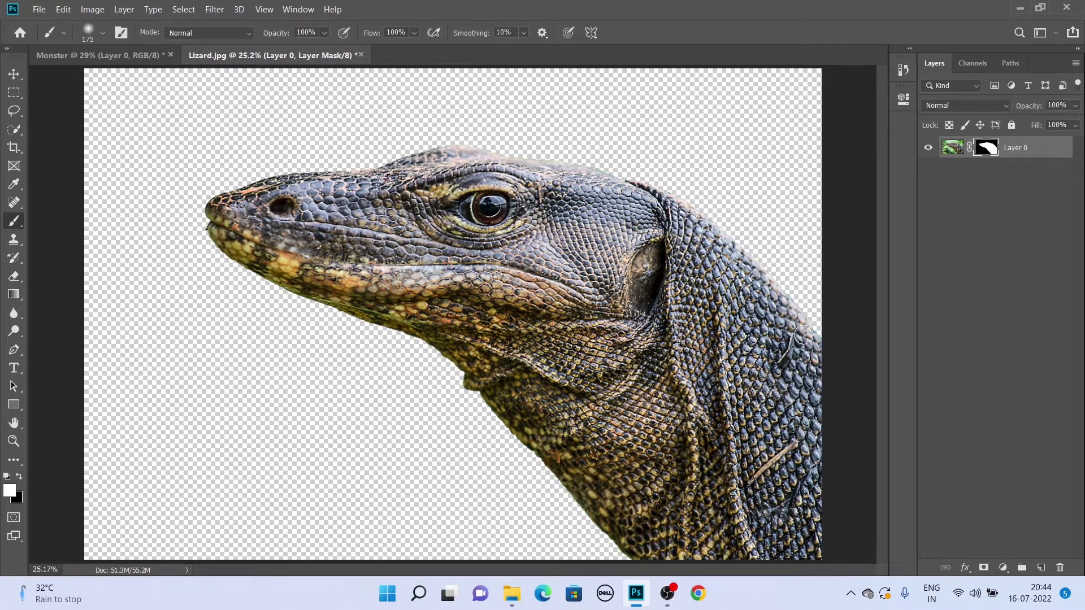
# Check the masked lizard's neck edges, then return to the Monster document
pyautogui.scroll(1, 311, 214)
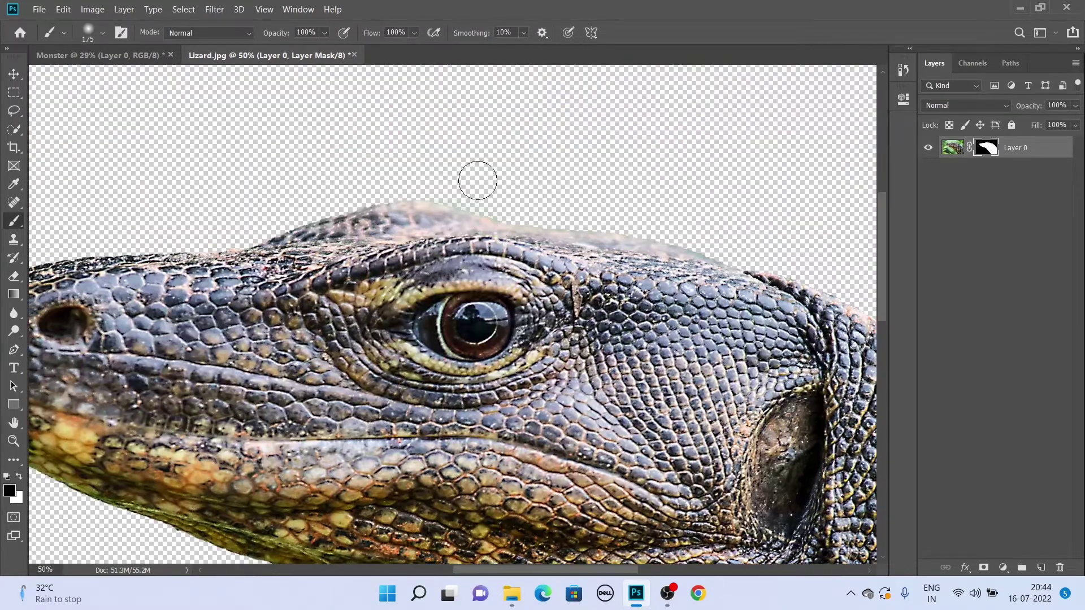
pyautogui.moveTo(440, 217); pyautogui.dragTo(12, 79)
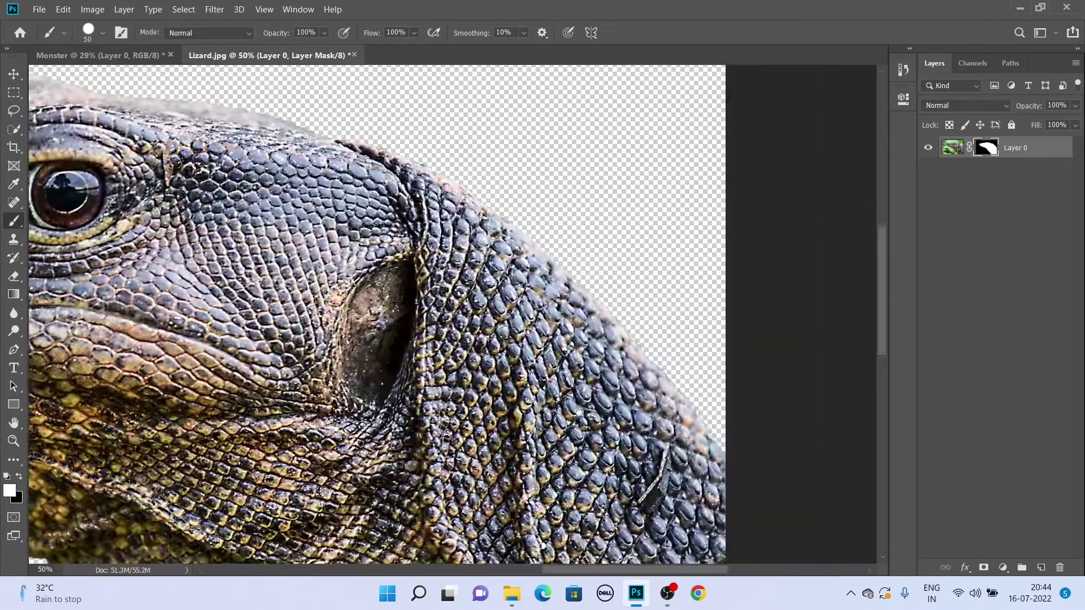
pyautogui.hotkey('ctrl', '0')
pyautogui.click(123, 57)
# Open Tree.png and drag the mossy tree trunk into Monster
pyautogui.click(39, 9)
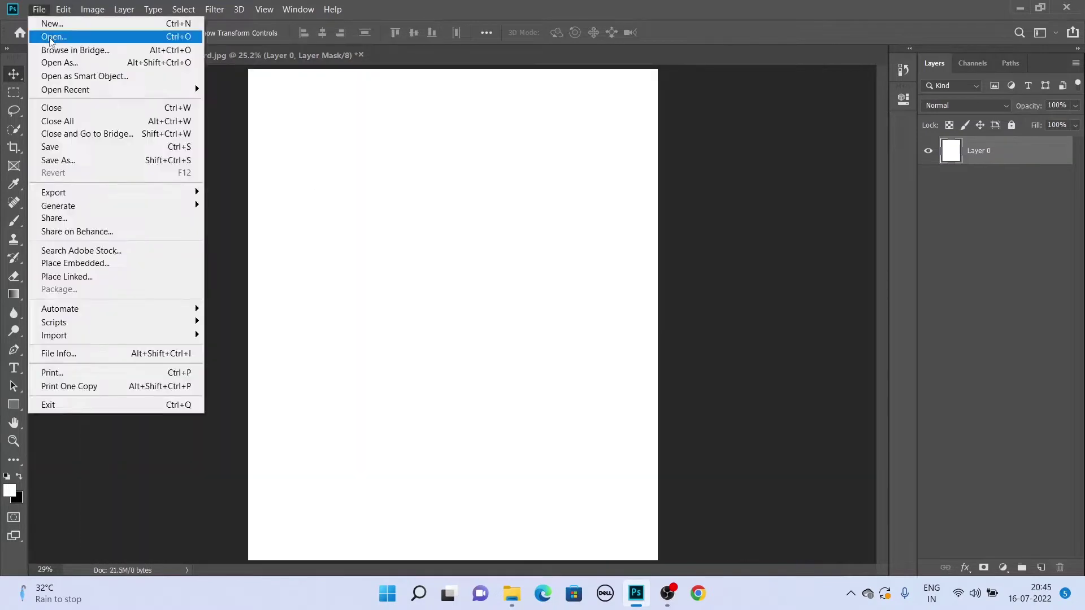
pyautogui.click(54, 34)
pyautogui.doubleClick(442, 316)
pyautogui.moveTo(480, 337); pyautogui.dragTo(424, 283)
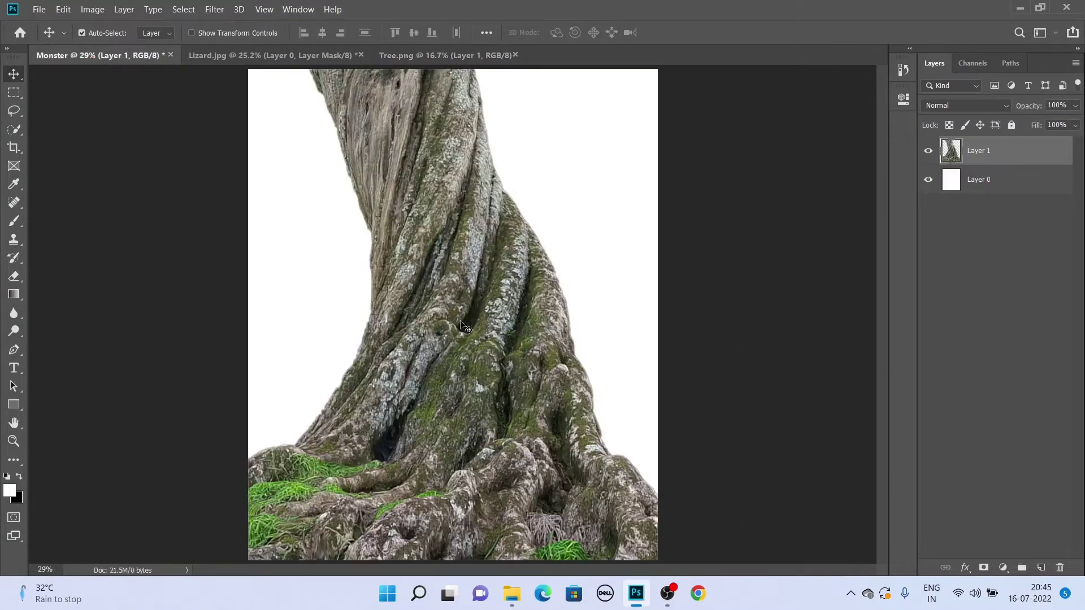
# Flip the tree vertically, rotate it about 90° and scale it across the canvas
pyautogui.hotkey('ctrl', '-')
pyautogui.hotkey('ctrl', 't')
pyautogui.moveTo(436, 486); pyautogui.dragTo(436, 379)
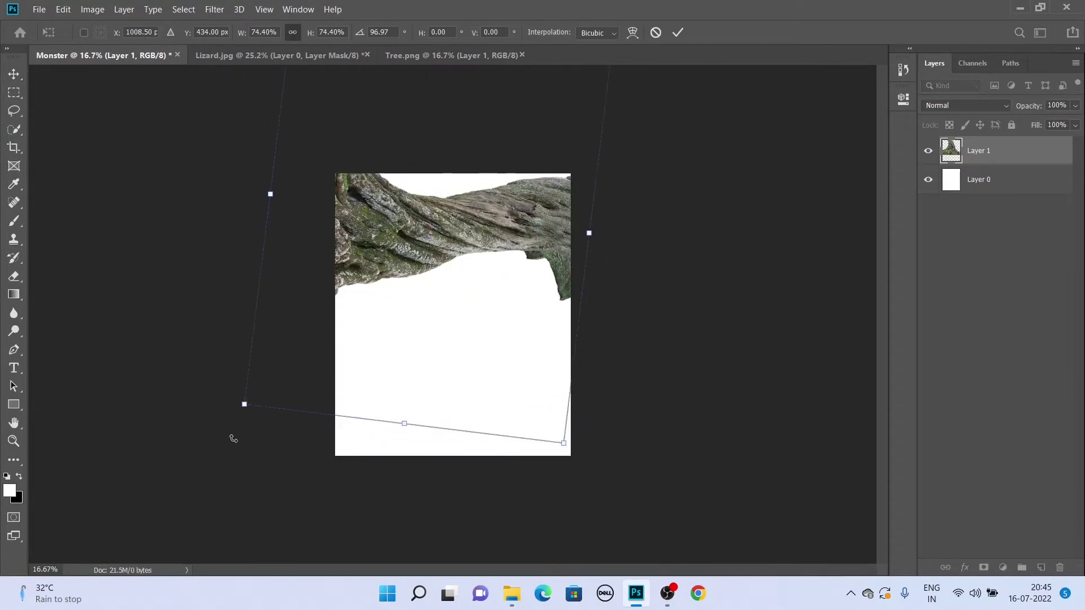
pyautogui.moveTo(230, 435); pyautogui.dragTo(475, 402)
pyautogui.rightClick(475, 402)
pyautogui.click(514, 550)
pyautogui.moveTo(514, 541); pyautogui.dragTo(307, 150)
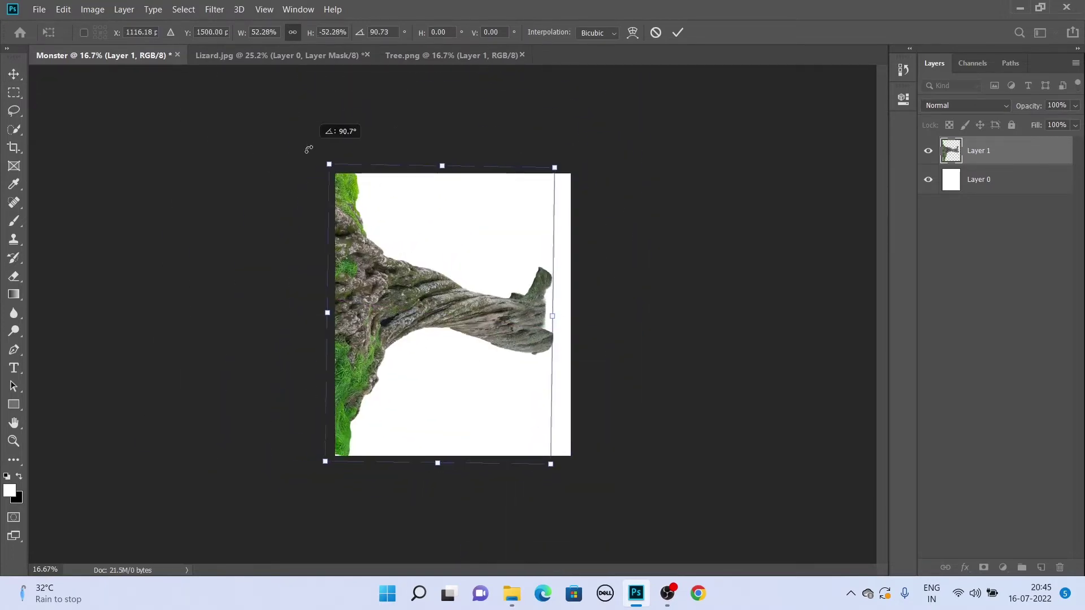
pyautogui.moveTo(551, 335)
pyautogui.mouseDown()
pyautogui.moveTo(588, 313)
pyautogui.moveTo(449, 329)
pyautogui.mouseUp()
pyautogui.moveTo(266, 97); pyautogui.dragTo(270, 95)
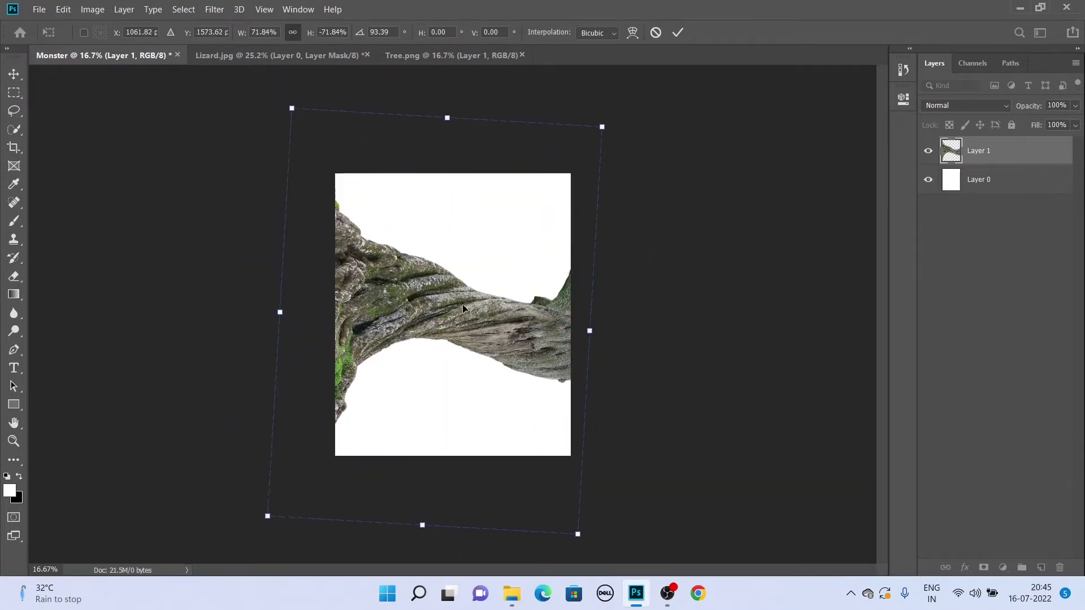
pyautogui.moveTo(450, 303); pyautogui.dragTo(449, 306)
pyautogui.press('Return')
# Re-transform the tree to rescale, reposition and straighten the arch across the upper canvas
pyautogui.press('b')
pyautogui.scroll(2, 310, 272)
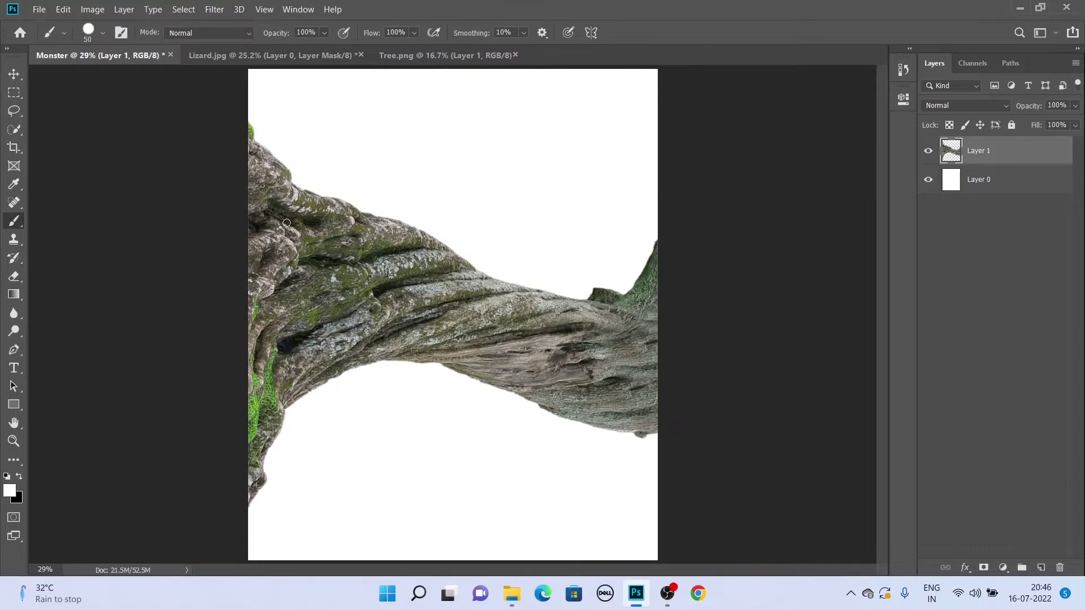
pyautogui.hotkey('ctrl', 't')
pyautogui.moveTo(694, 292); pyautogui.dragTo(622, 321)
pyautogui.moveTo(203, 291); pyautogui.dragTo(158, 291)
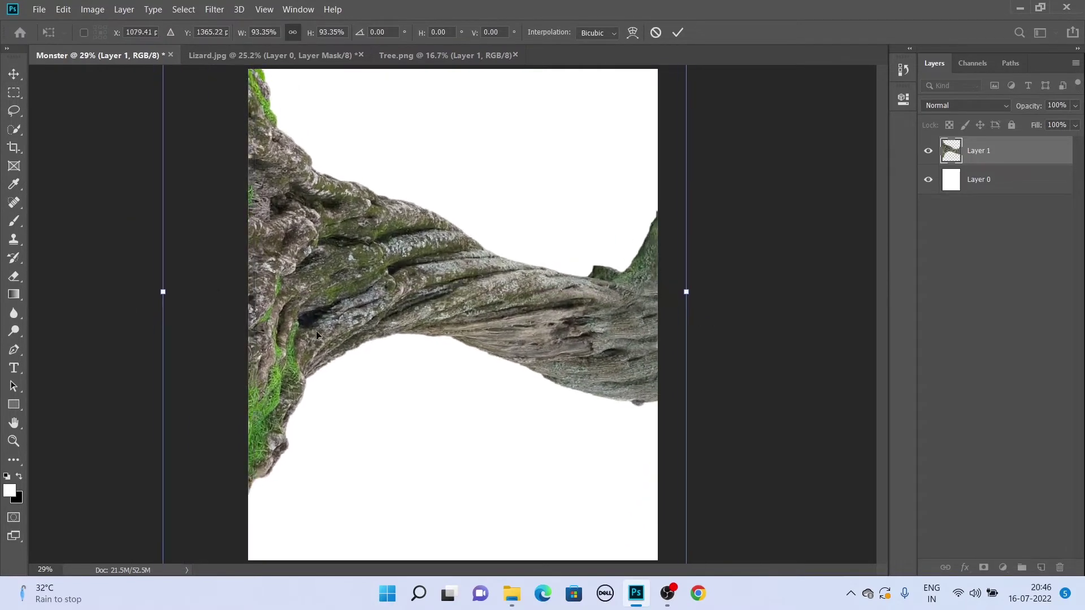
pyautogui.moveTo(317, 335); pyautogui.dragTo(587, 271)
pyautogui.hotkey('ctrl', '-')
pyautogui.moveTo(130, 271); pyautogui.dragTo(115, 290)
pyautogui.moveTo(346, 328); pyautogui.dragTo(492, 333)
pyautogui.moveTo(667, 294); pyautogui.dragTo(655, 252)
pyautogui.press('Return')
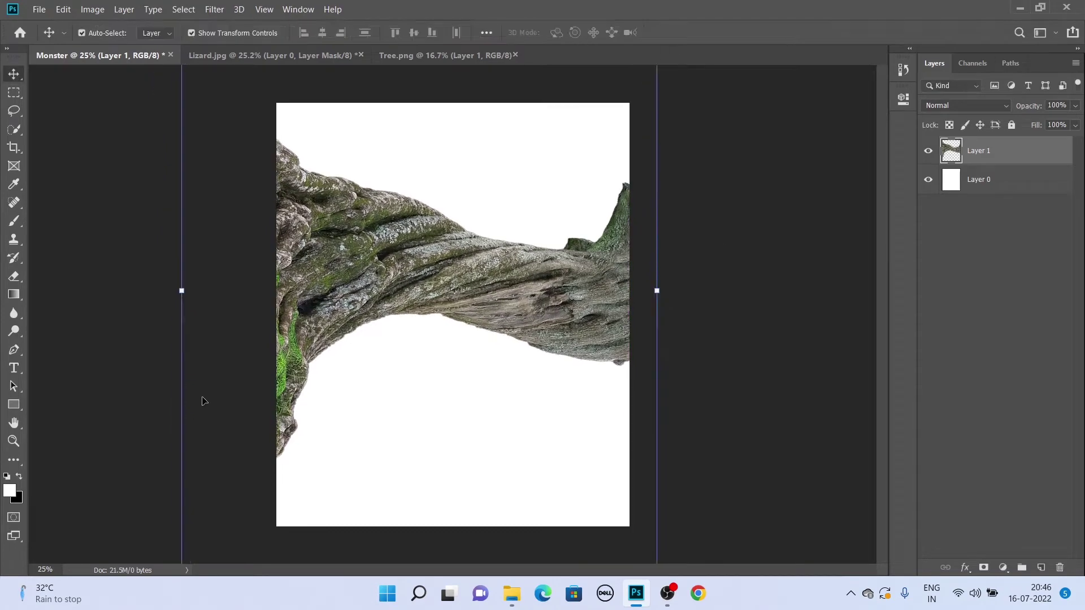
# Fit the canvas in view and bring up the file browser for more stock images
pyautogui.hotkey('ctrl', '-')
pyautogui.hotkey('ctrl', '0')
pyautogui.press('b')
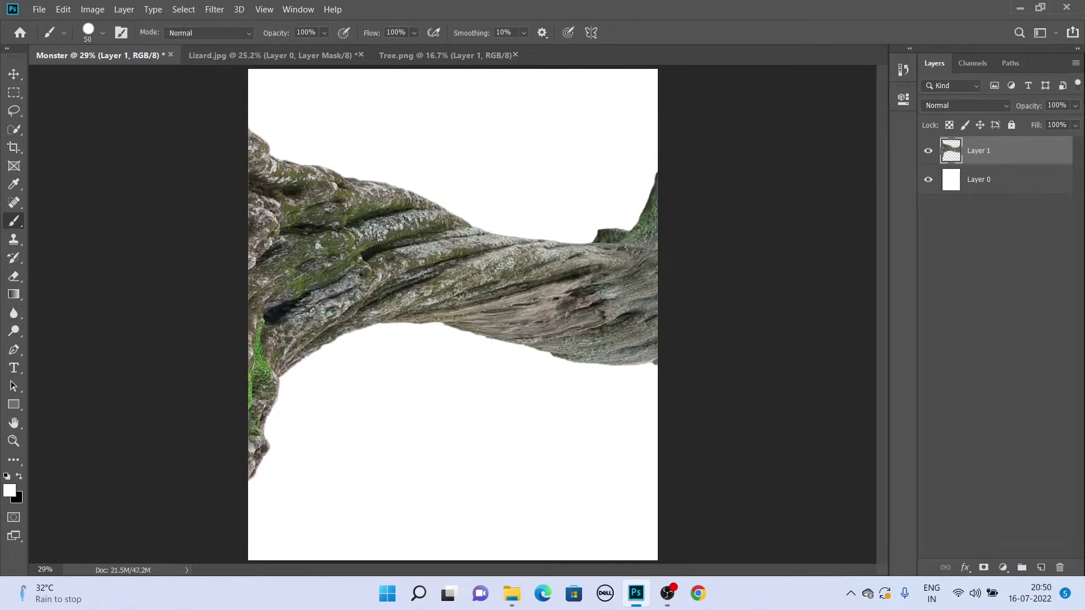
pyautogui.hotkey('ctrl', 'o')
# Open the Ground, Ivy, Mossy_Stone and Background images together
pyautogui.click(324, 133)
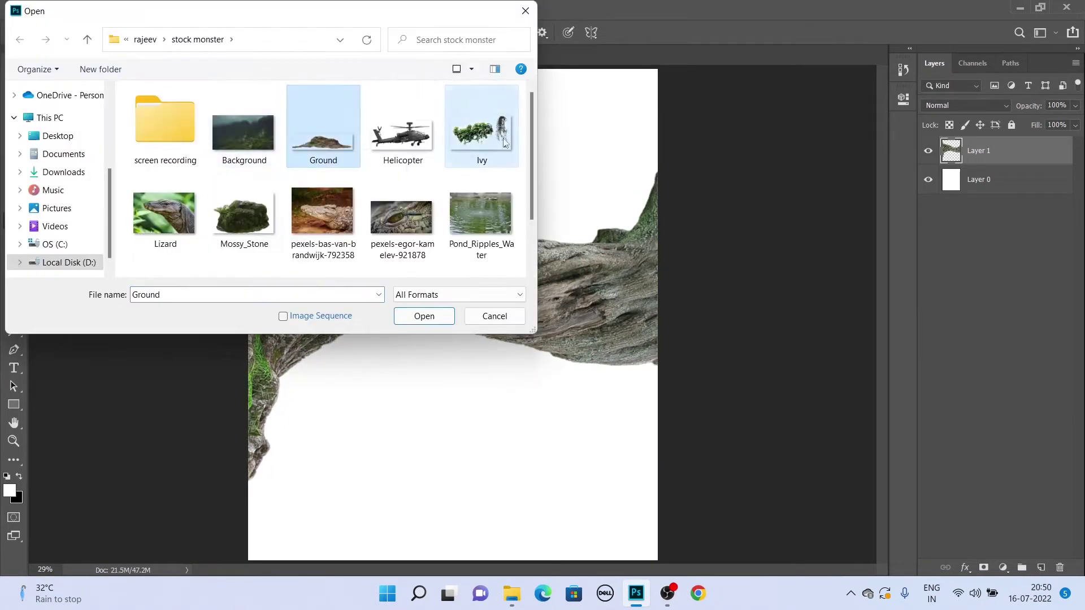
pyautogui.keyDown('ctrl'); pyautogui.click(481, 133); pyautogui.keyUp('ctrl')
pyautogui.keyDown('ctrl'); pyautogui.click(230, 227); pyautogui.keyUp('ctrl')
pyautogui.keyDown('ctrl'); pyautogui.click(243, 133); pyautogui.keyUp('ctrl')
pyautogui.scroll(-1, 536, 175)
pyautogui.press('Return')
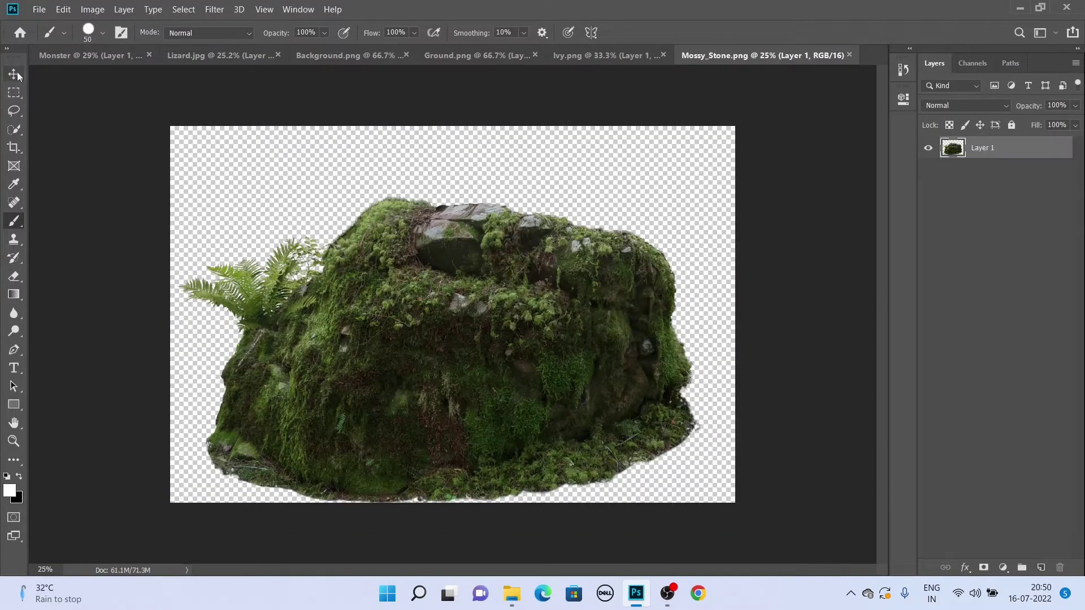
# Place the mossy stone in Monster, flipped vertically and scaled into the lower-left corner
pyautogui.click(13, 74)
pyautogui.moveTo(430, 316); pyautogui.dragTo(394, 315)
pyautogui.click(552, 242)
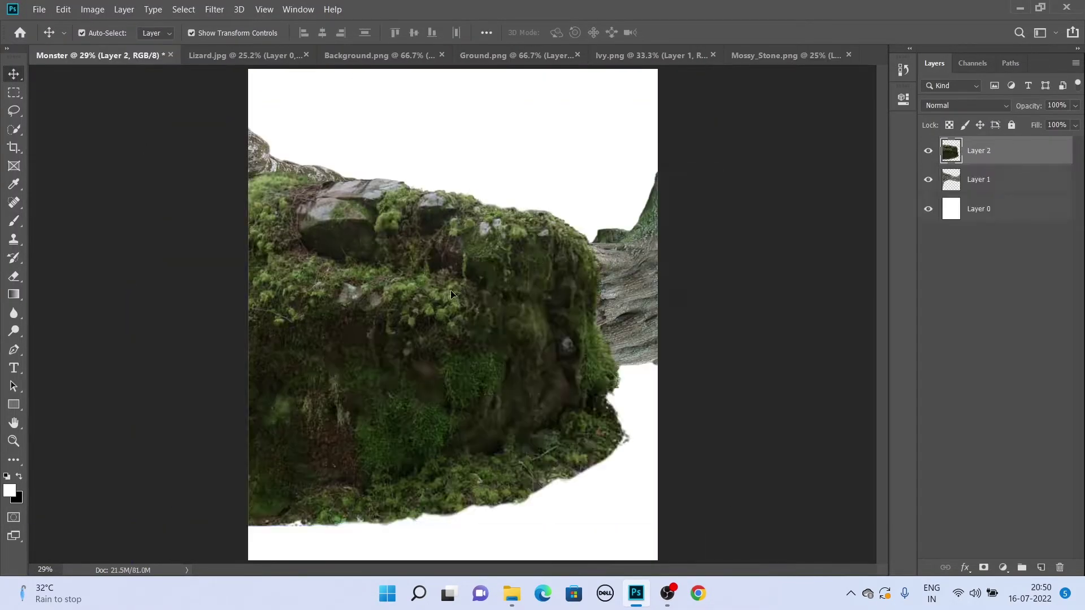
pyautogui.hotkey('ctrl', 't')
pyautogui.moveTo(588, 209); pyautogui.dragTo(484, 460)
pyautogui.rightClick(483, 459)
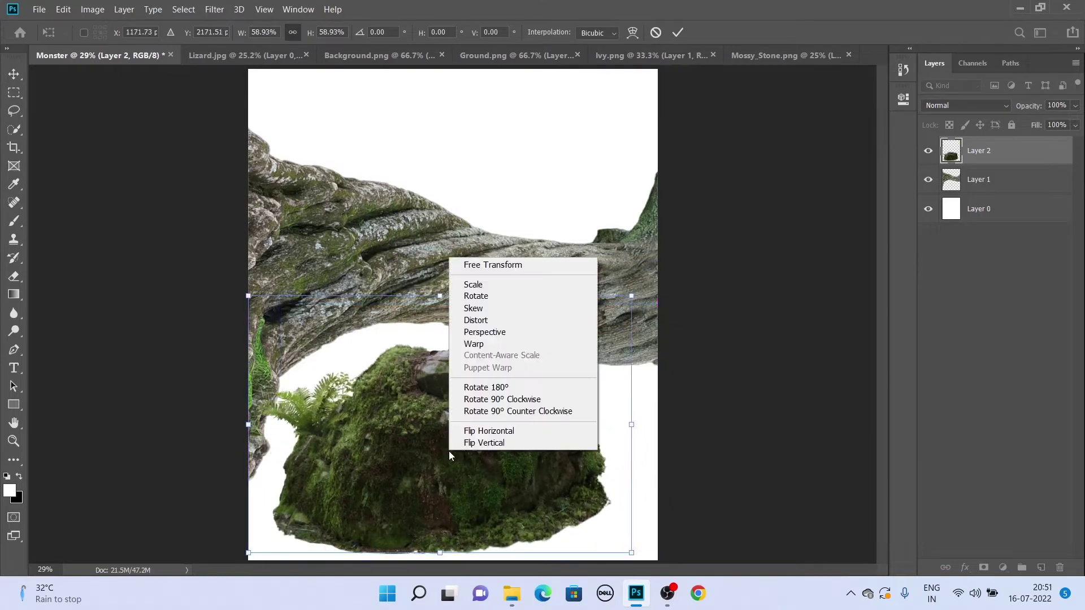
pyautogui.click(484, 513)
pyautogui.moveTo(484, 514)
pyautogui.mouseDown()
pyautogui.moveTo(193, 497)
pyautogui.moveTo(315, 506)
pyautogui.moveTo(178, 557)
pyautogui.mouseUp()
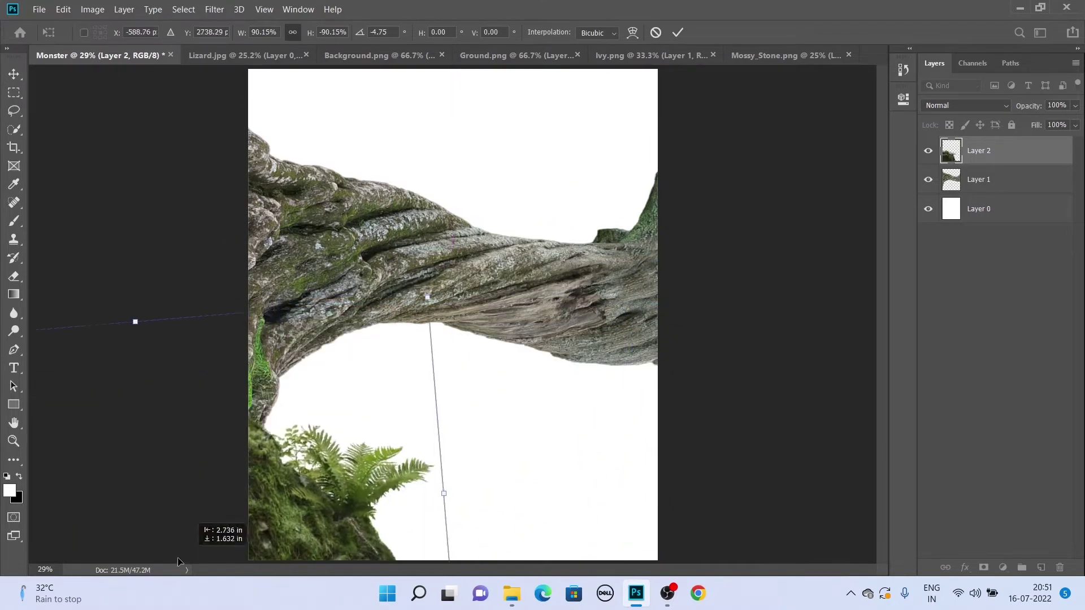
pyautogui.moveTo(327, 395); pyautogui.dragTo(323, 396)
pyautogui.press('Return')
# Duplicate the mossy stone into the lower-right corner and drag the Ground image into Monster
pyautogui.hotkey('ctrl', 'j')
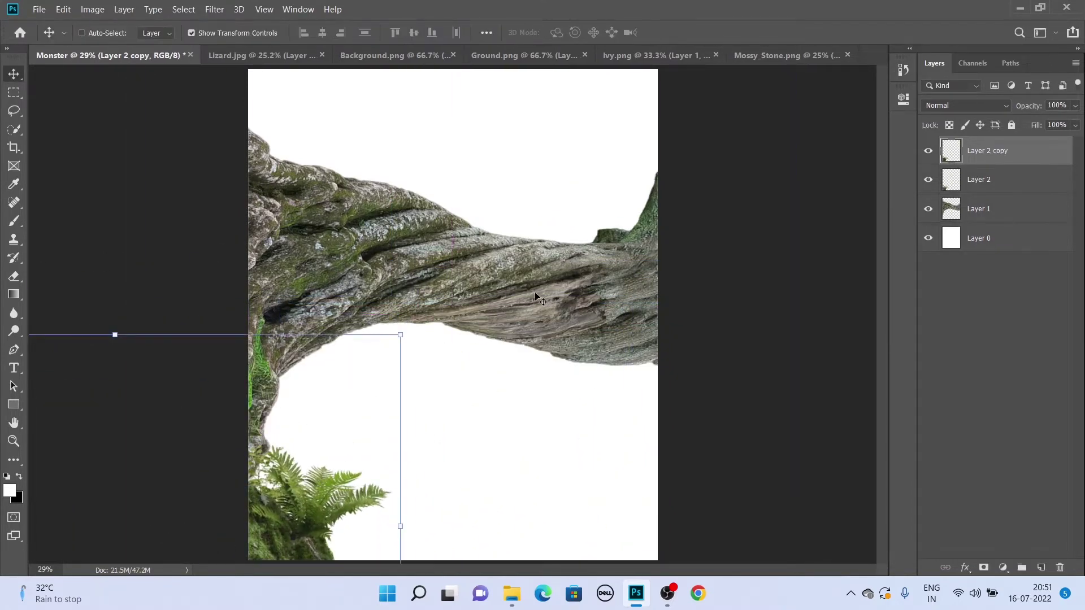
pyautogui.rightClick(596, 407)
pyautogui.hotkey('ctrl', 't')
pyautogui.moveTo(609, 497); pyautogui.dragTo(680, 539)
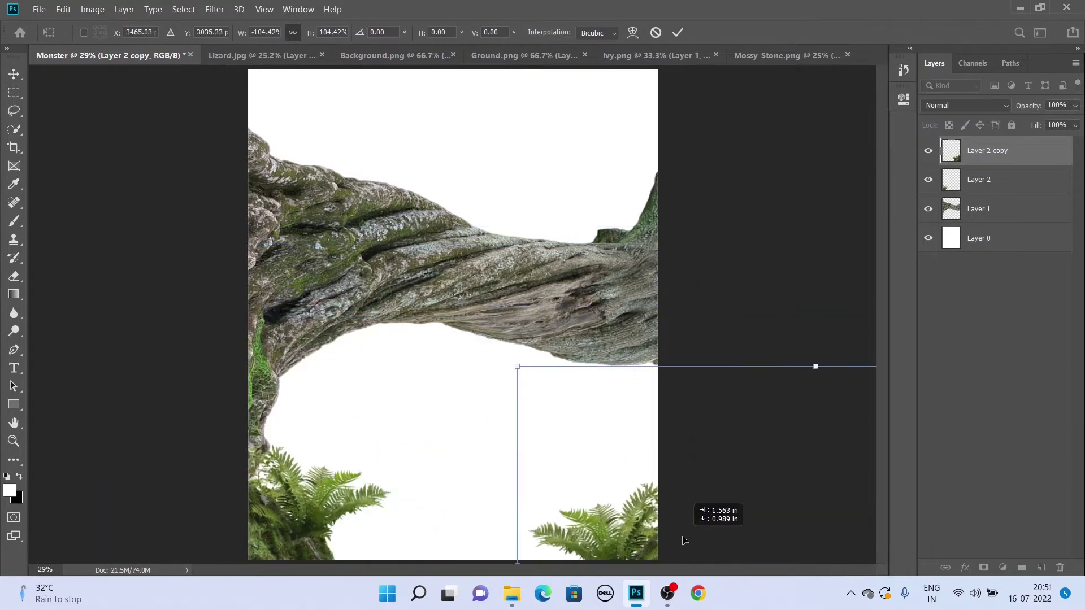
pyautogui.press('Return')
pyautogui.click(519, 55)
pyautogui.moveTo(275, 247)
pyautogui.mouseDown()
pyautogui.moveTo(496, 348)
pyautogui.moveTo(402, 542)
pyautogui.mouseUp()
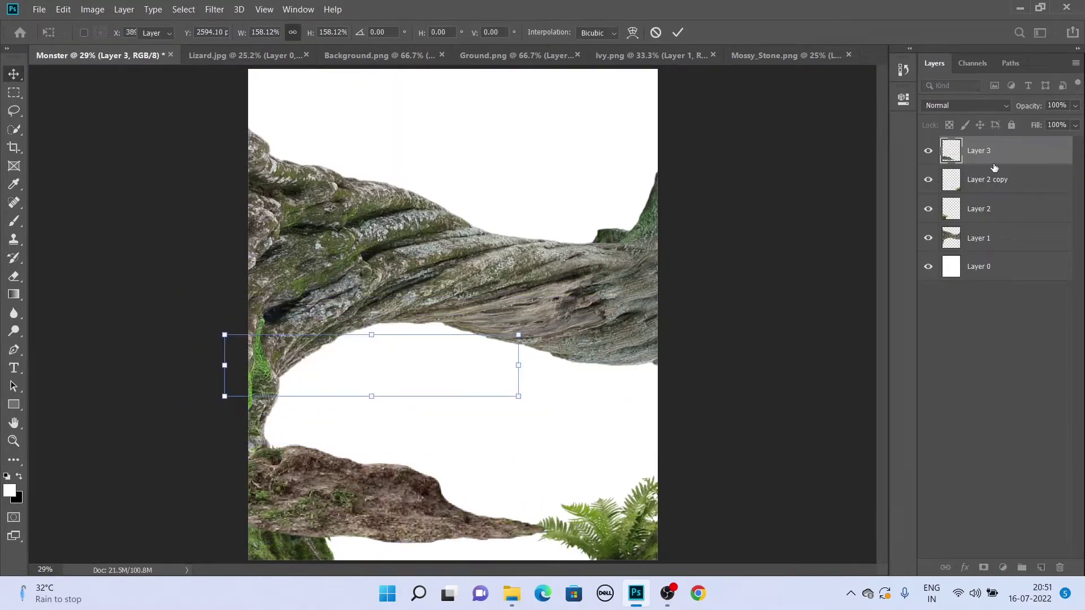
# Send the ground layer behind the ferns and move a duplicate to the right
pyautogui.hotkey('ctrl', '[')
pyautogui.hotkey('ctrl', '[')
pyautogui.hotkey('ctrl', 'j')
pyautogui.hotkey('ctrl', 't')
pyautogui.moveTo(301, 534)
pyautogui.mouseDown()
pyautogui.moveTo(641, 543)
pyautogui.moveTo(577, 527)
pyautogui.moveTo(616, 511)
pyautogui.mouseUp()
pyautogui.press('Return')
# Widen and shift the ground copy along the bottom, then close Ground and Mossy_Stone
pyautogui.hotkey('ctrl', '[')
pyautogui.click(928, 238)
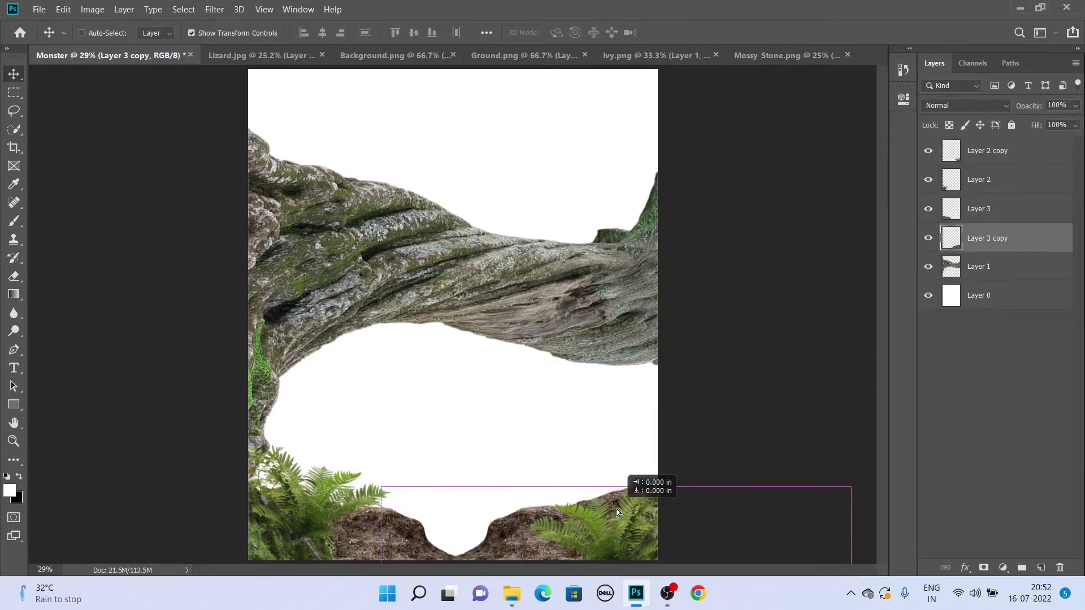
pyautogui.moveTo(400, 537); pyautogui.dragTo(379, 537)
pyautogui.moveTo(653, 494); pyautogui.dragTo(713, 484)
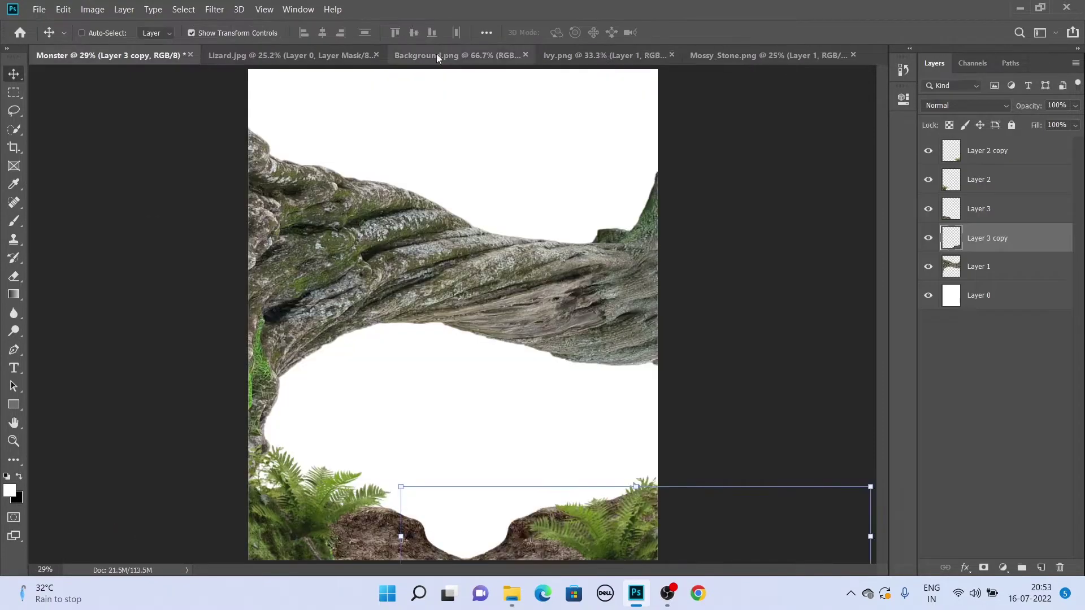
pyautogui.click(584, 54)
pyautogui.click(656, 54)
# Lasso the leafy ivy branch and place it, shrunk, at the top left of Monster
pyautogui.click(803, 55)
pyautogui.moveTo(164, 184); pyautogui.dragTo(173, 502)
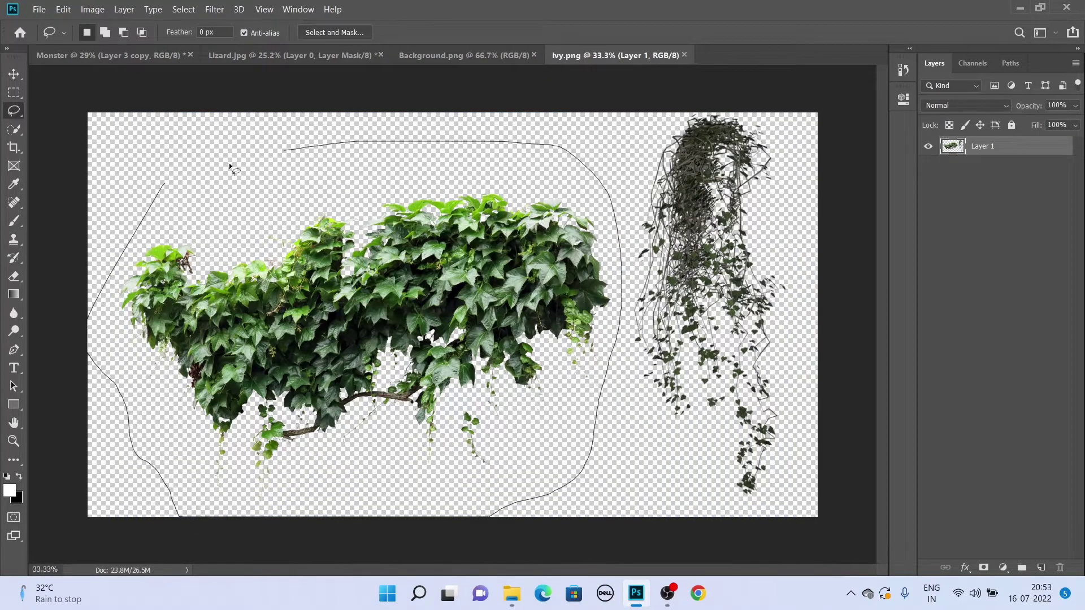
pyautogui.moveTo(228, 163); pyautogui.dragTo(283, 150)
pyautogui.press('v')
pyautogui.moveTo(362, 317)
pyautogui.mouseDown()
pyautogui.moveTo(453, 255)
pyautogui.moveTo(415, 262)
pyautogui.moveTo(226, 170)
pyautogui.mouseUp()
pyautogui.hotkey('ctrl', 't')
pyautogui.moveTo(379, 329)
pyautogui.mouseDown()
pyautogui.moveTo(299, 248)
pyautogui.moveTo(325, 226)
pyautogui.mouseUp()
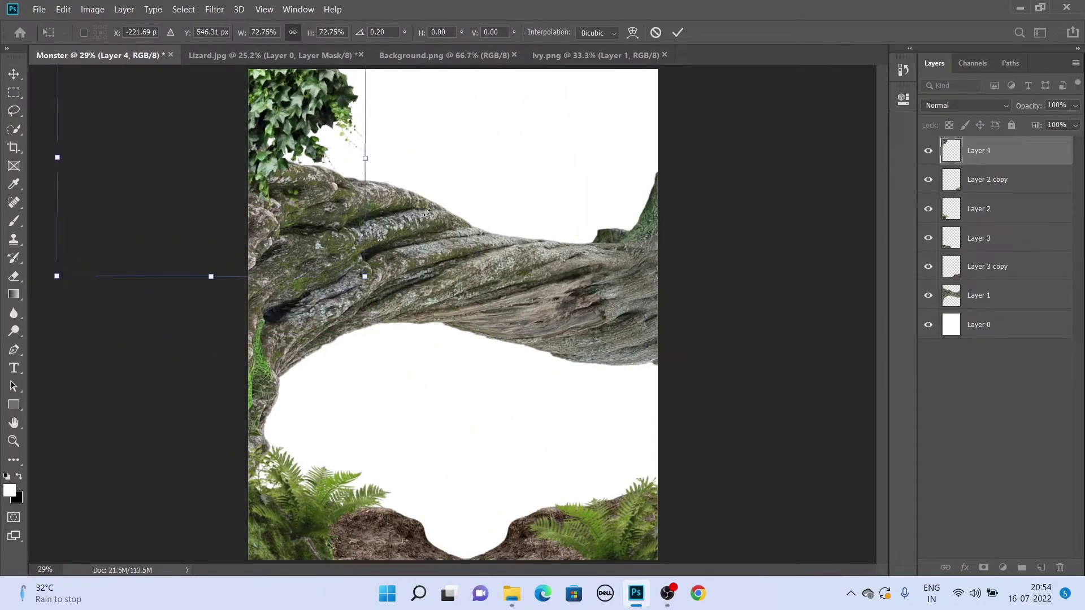
pyautogui.press('Return')
# Lasso the hanging ivy vine and fit it, narrowed, along the arch's right edge
pyautogui.hotkey('ctrl', 'shift', 'Tab')
pyautogui.press('l')
pyautogui.moveTo(639, 128); pyautogui.dragTo(699, 515)
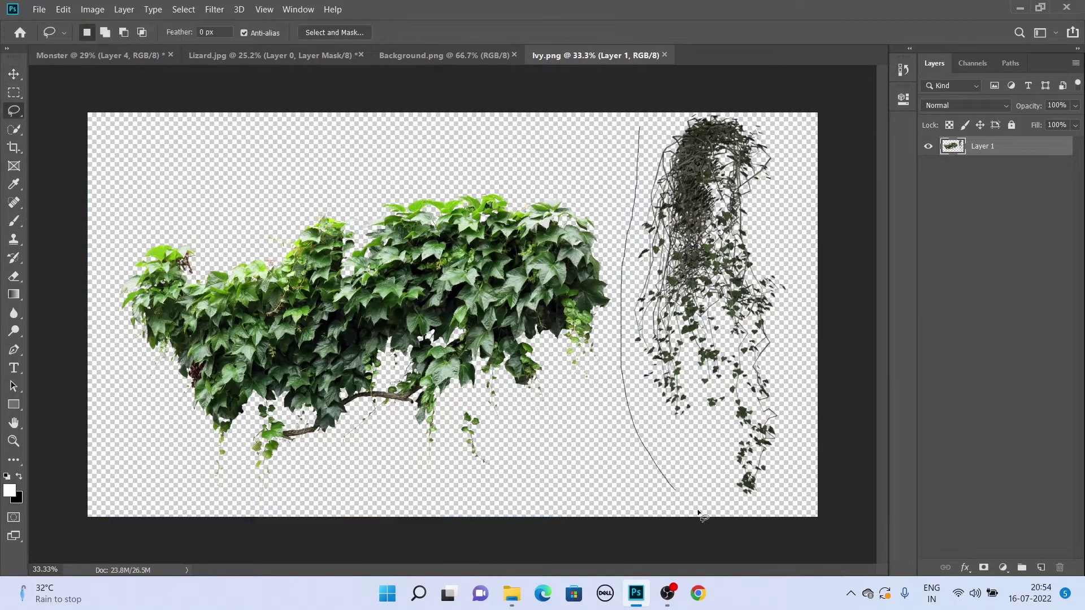
pyautogui.click(14, 74)
pyautogui.moveTo(707, 311)
pyautogui.mouseDown()
pyautogui.moveTo(639, 254)
pyautogui.moveTo(639, 335)
pyautogui.mouseUp()
pyautogui.hotkey('ctrl', 't')
pyautogui.moveTo(605, 390); pyautogui.dragTo(622, 391)
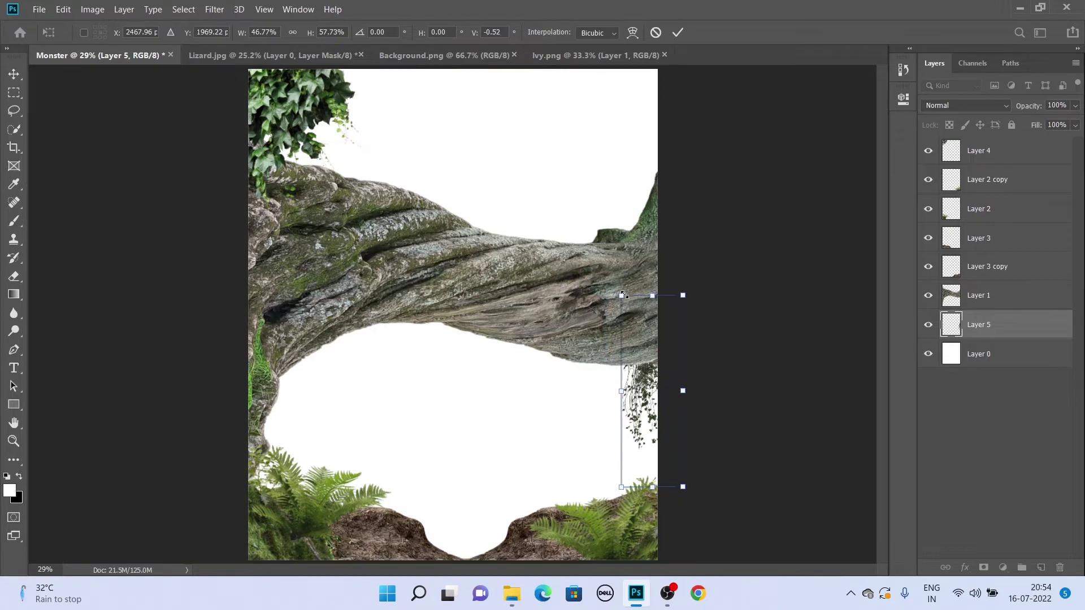
pyautogui.moveTo(623, 295); pyautogui.dragTo(608, 271)
pyautogui.moveTo(628, 350)
pyautogui.mouseDown()
pyautogui.moveTo(615, 338)
pyautogui.moveTo(583, 362)
pyautogui.moveTo(613, 362)
pyautogui.mouseUp()
pyautogui.press('Return')
# Add a layer mask to the hanging ivy and set up a larger black brush
pyautogui.click(984, 567)
pyautogui.press('b')
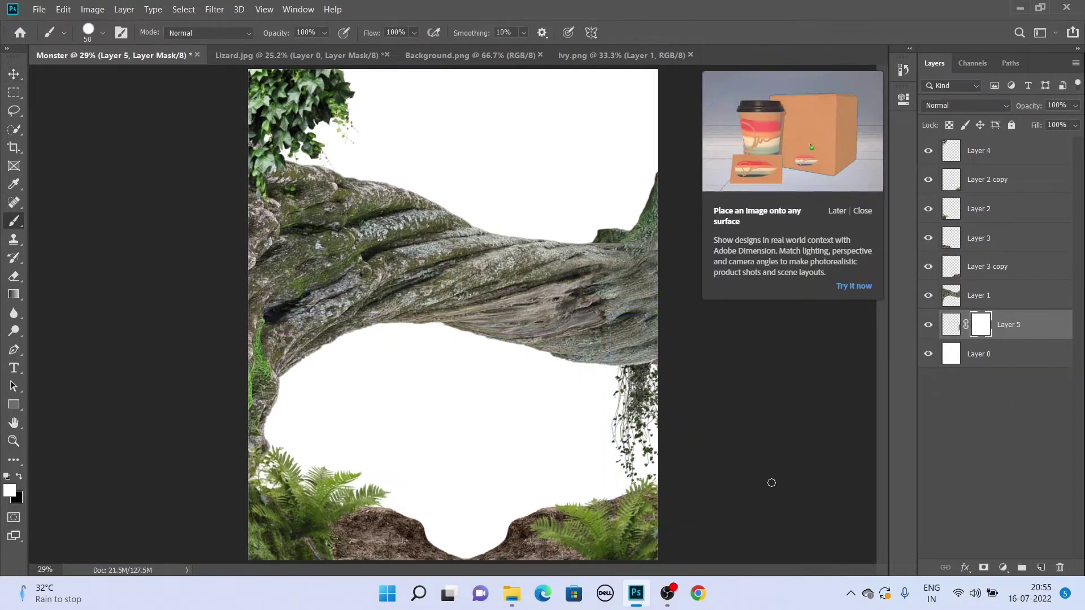
pyautogui.click(951, 324)
pyautogui.press(']')
pyautogui.press(']')
pyautogui.press(']')
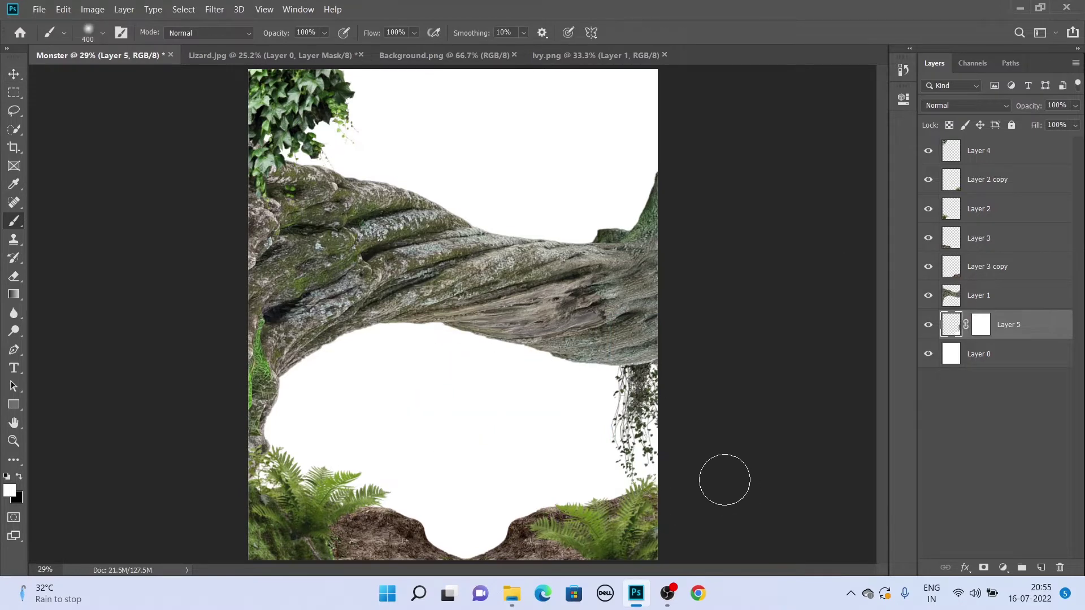
pyautogui.hotkey('ctrl', '\\')
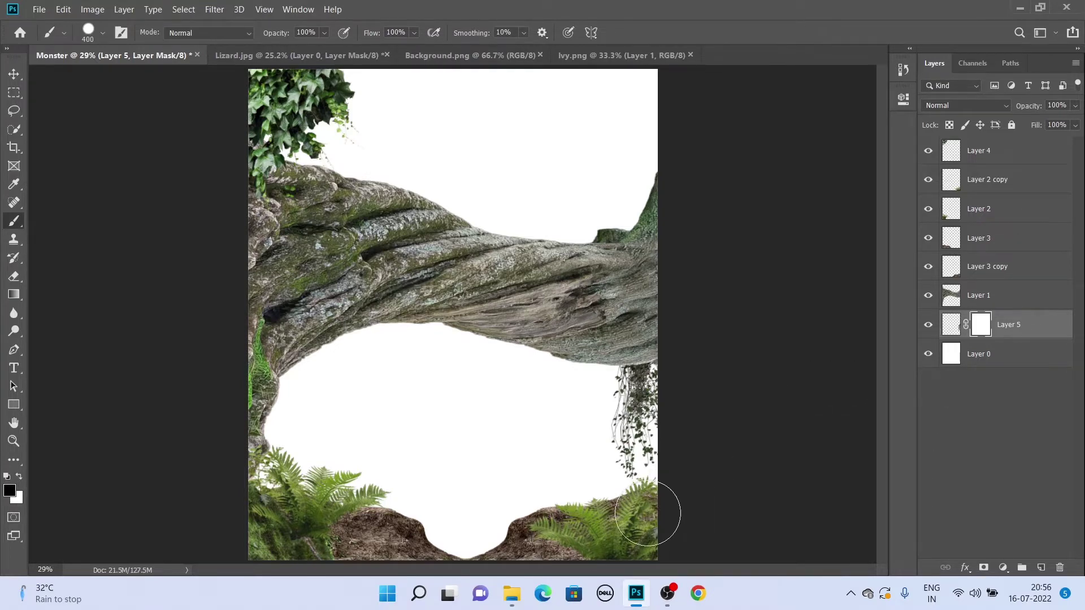
# Duplicate the leafy ivy above the vine layer and move it, leveled, under the trunk
pyautogui.click(979, 150)
pyautogui.hotkey('ctrl', 'j')
pyautogui.moveTo(984, 150); pyautogui.dragTo(984, 318)
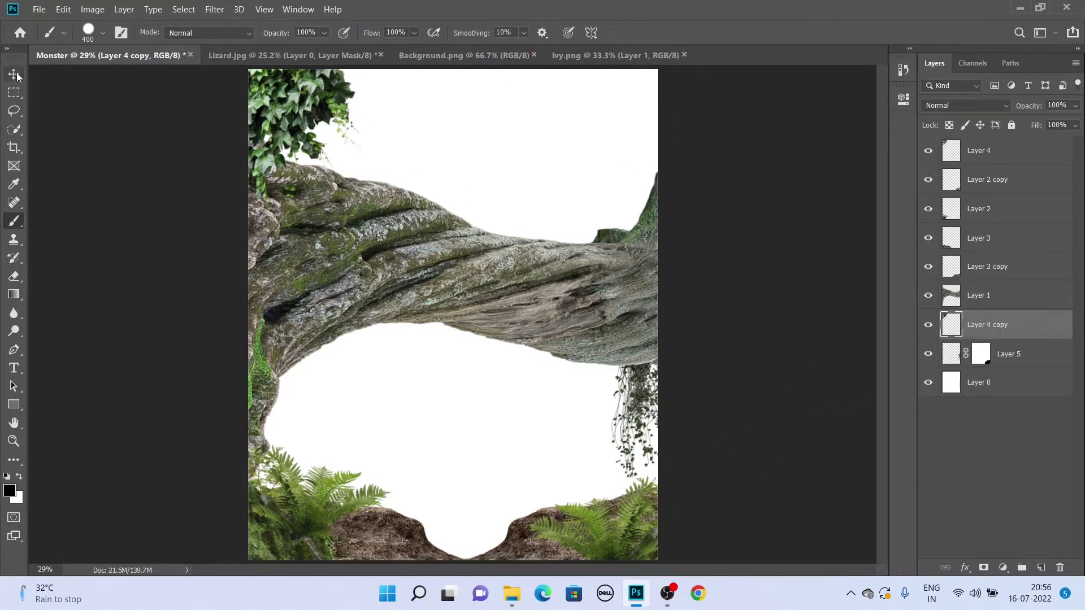
pyautogui.hotkey('ctrl', 't')
pyautogui.moveTo(300, 125)
pyautogui.mouseDown()
pyautogui.moveTo(450, 376)
pyautogui.moveTo(537, 472)
pyautogui.moveTo(494, 447)
pyautogui.moveTo(543, 316)
pyautogui.mouseUp()
pyautogui.rightClick(523, 344)
pyautogui.press('Escape')
pyautogui.press('Return')
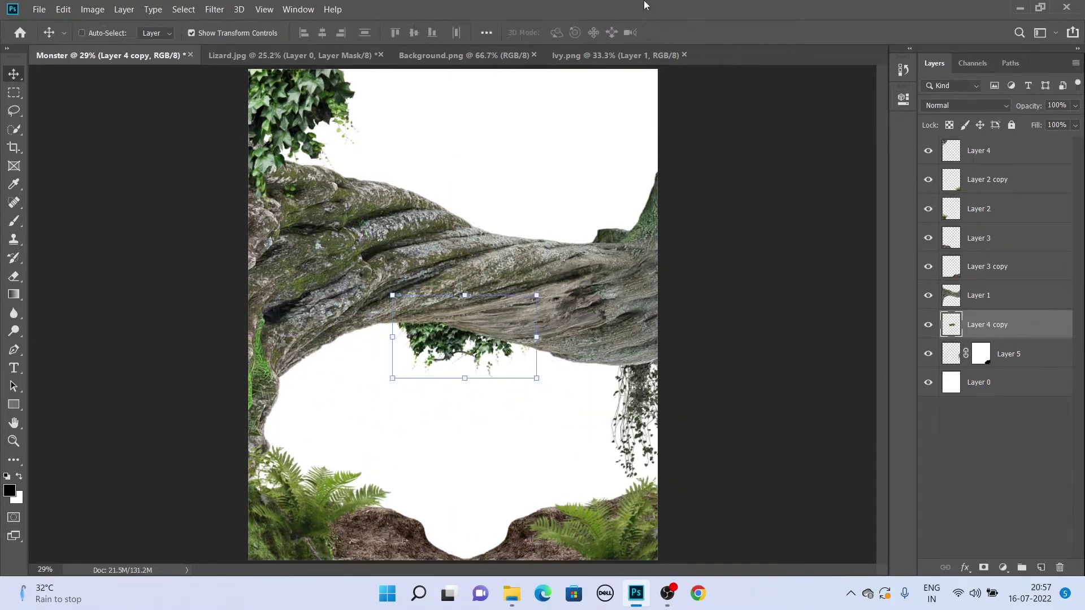
# Duplicate the hanging vine under the trunk's centre, then switch to Background.png
pyautogui.click(1011, 355)
pyautogui.moveTo(633, 407); pyautogui.dragTo(446, 347)
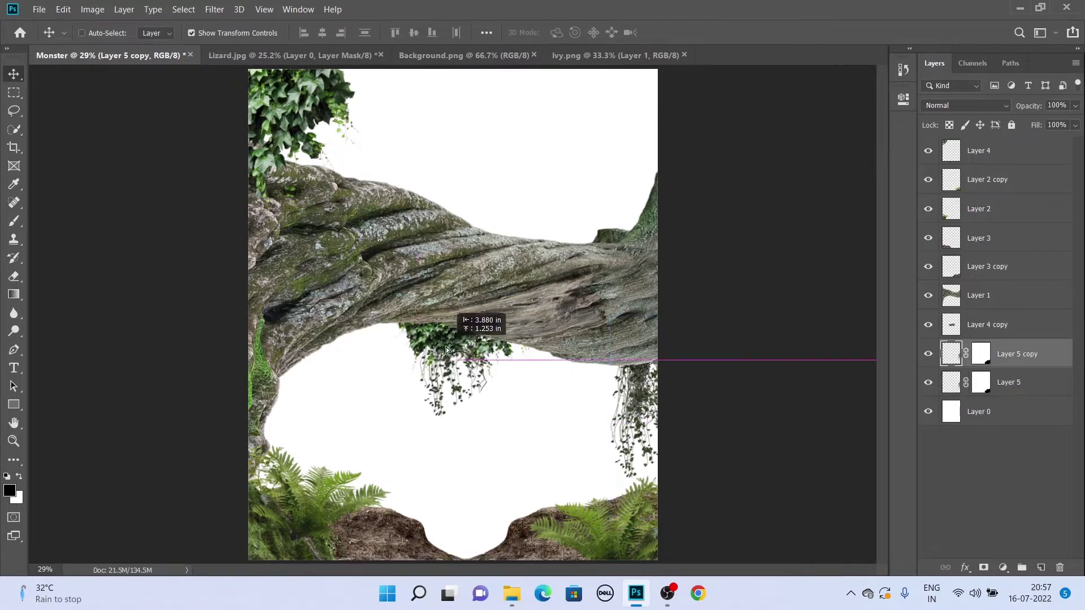
pyautogui.hotkey('ctrl', 'Tab')
pyautogui.hotkey('ctrl', 'Tab')
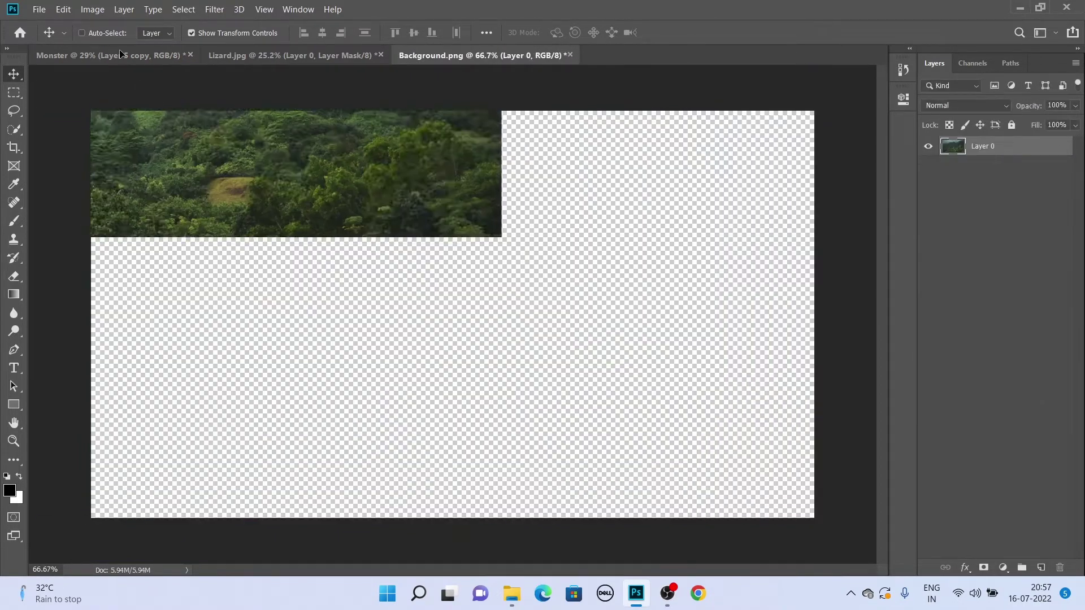
# Drag the forest background into Monster and scale it to fill the frame behind the arch
pyautogui.moveTo(870, 148); pyautogui.dragTo(453, 226)
pyautogui.hotkey('ctrl', 't')
pyautogui.moveTo(408, 189); pyautogui.dragTo(480, 263)
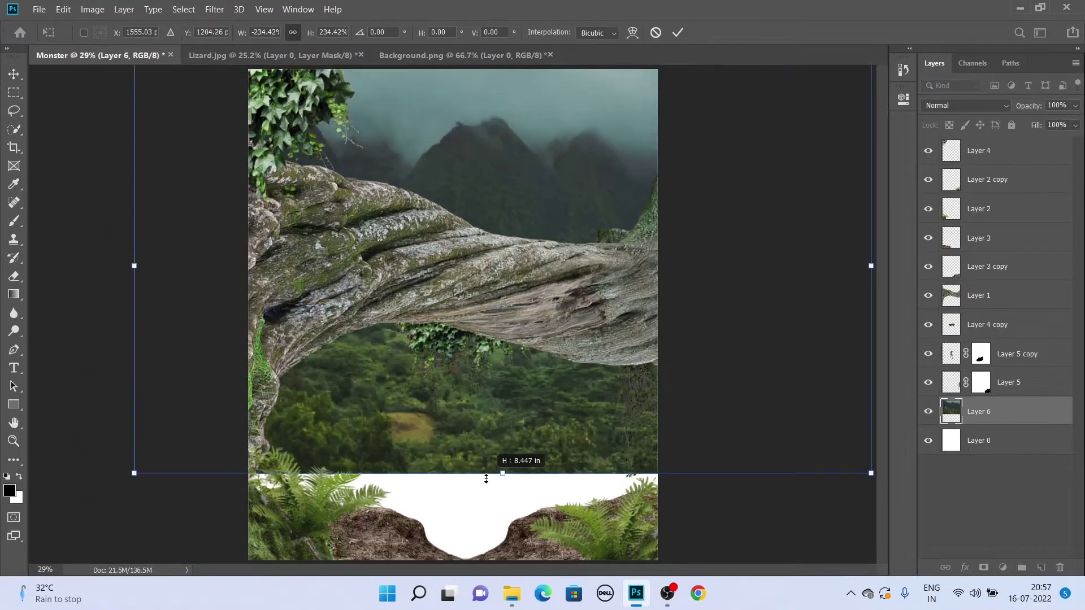
pyautogui.moveTo(503, 378)
pyautogui.mouseDown()
pyautogui.moveTo(617, 474)
pyautogui.moveTo(618, 540)
pyautogui.mouseUp()
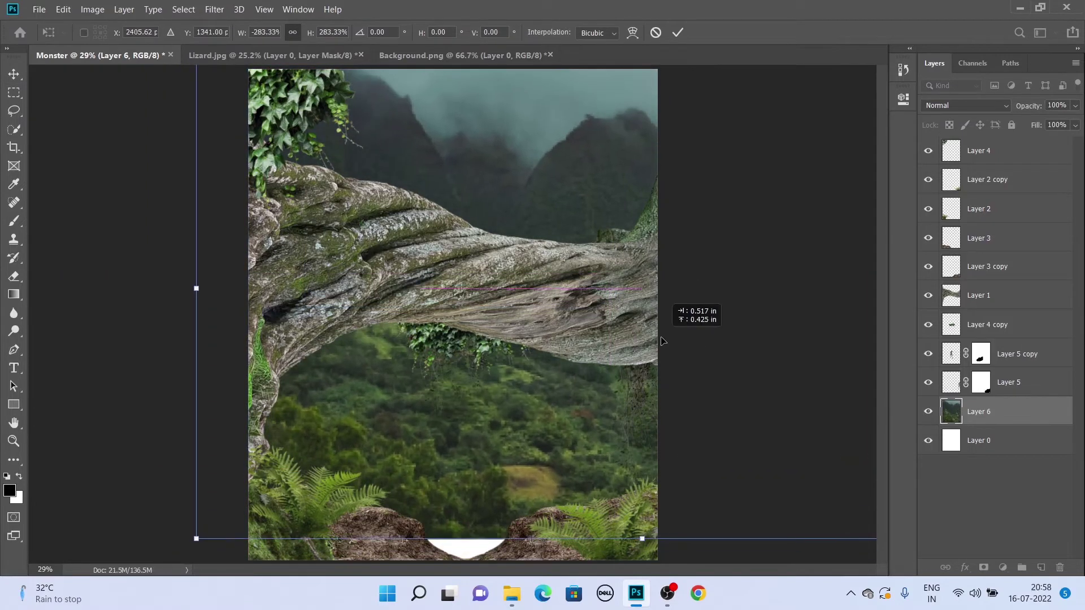
pyautogui.moveTo(667, 337); pyautogui.dragTo(677, 349)
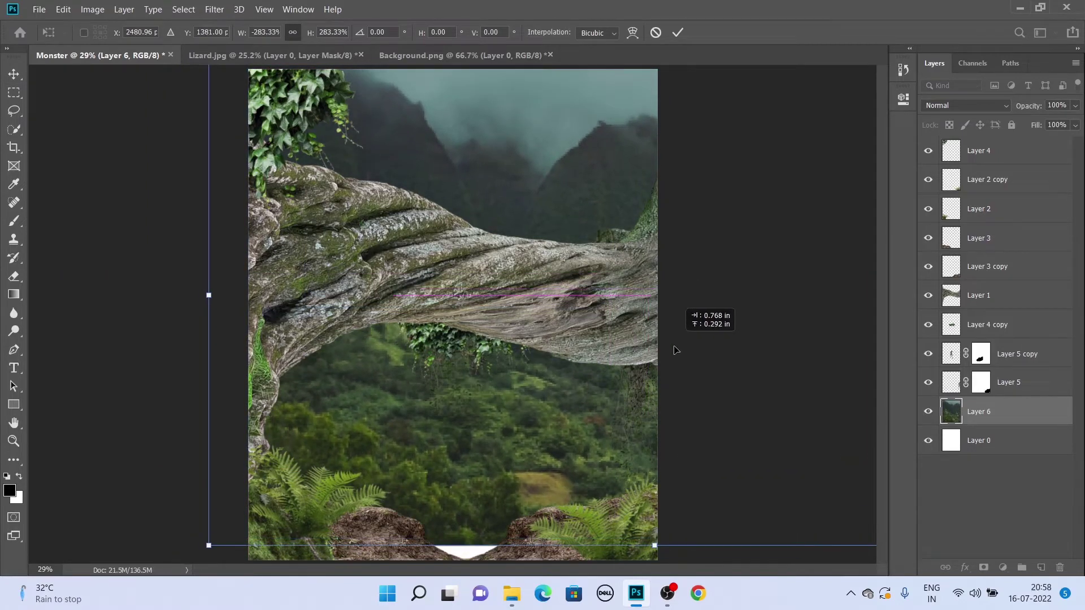
# Mask the forest background and paint its lower part away to a white mist
pyautogui.click(678, 32)
pyautogui.press('b')
pyautogui.moveTo(622, 525); pyautogui.dragTo(367, 520)
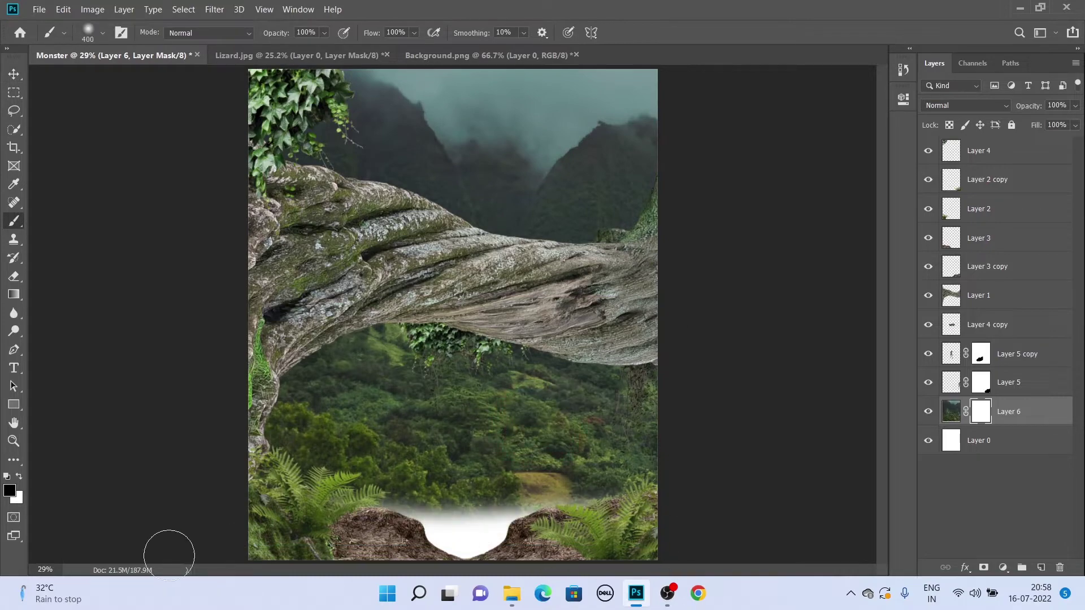
pyautogui.moveTo(248, 469)
pyautogui.mouseDown()
pyautogui.moveTo(516, 504)
pyautogui.moveTo(203, 480)
pyautogui.moveTo(246, 461)
pyautogui.mouseUp()
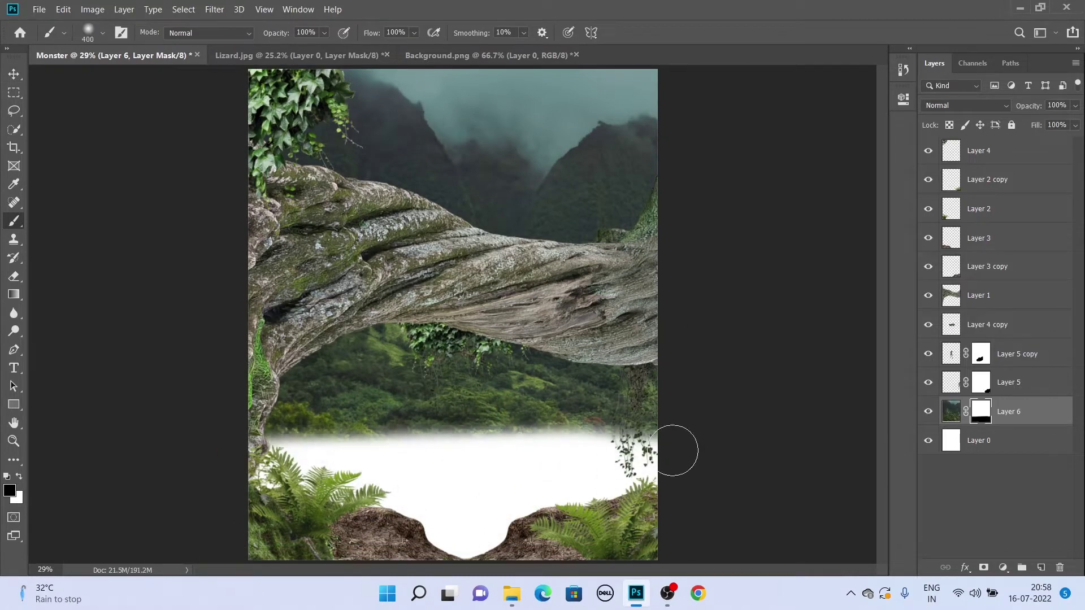
pyautogui.moveTo(673, 451); pyautogui.dragTo(218, 462)
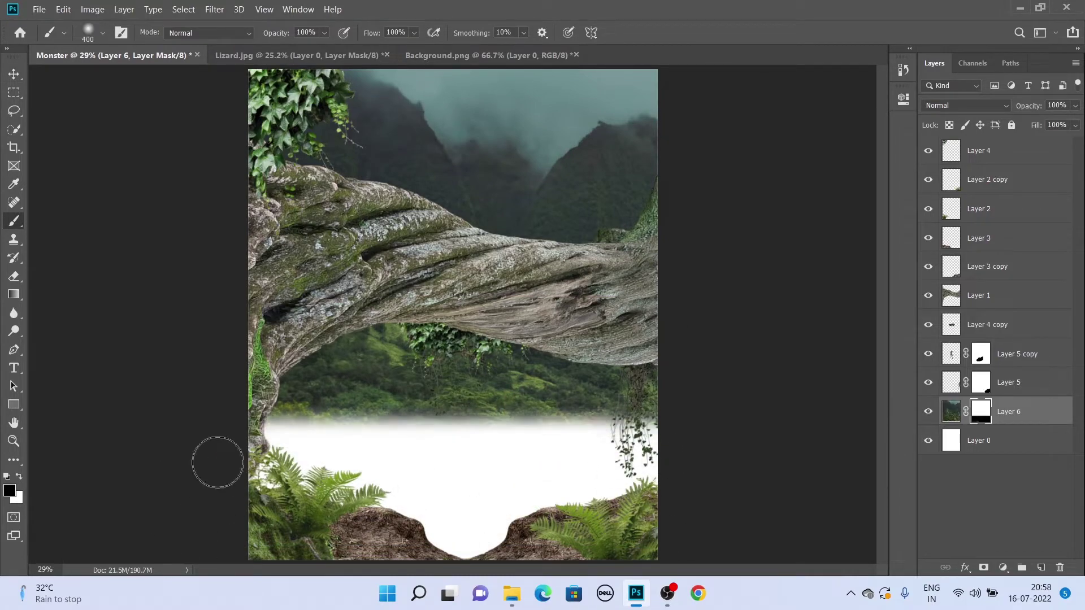
# Drag the masked lizard from Lizard.jpg into Monster and start Free Transform
pyautogui.click(338, 55)
pyautogui.moveTo(339, 226)
pyautogui.mouseDown()
pyautogui.moveTo(452, 339)
pyautogui.moveTo(463, 386)
pyautogui.moveTo(556, 468)
pyautogui.mouseUp()
pyautogui.hotkey('ctrl', 't')
# Enlarge and tilt the lizard head under the arch, closing Lizard.jpg and Background.png unsaved
pyautogui.moveTo(338, 337); pyautogui.dragTo(255, 314)
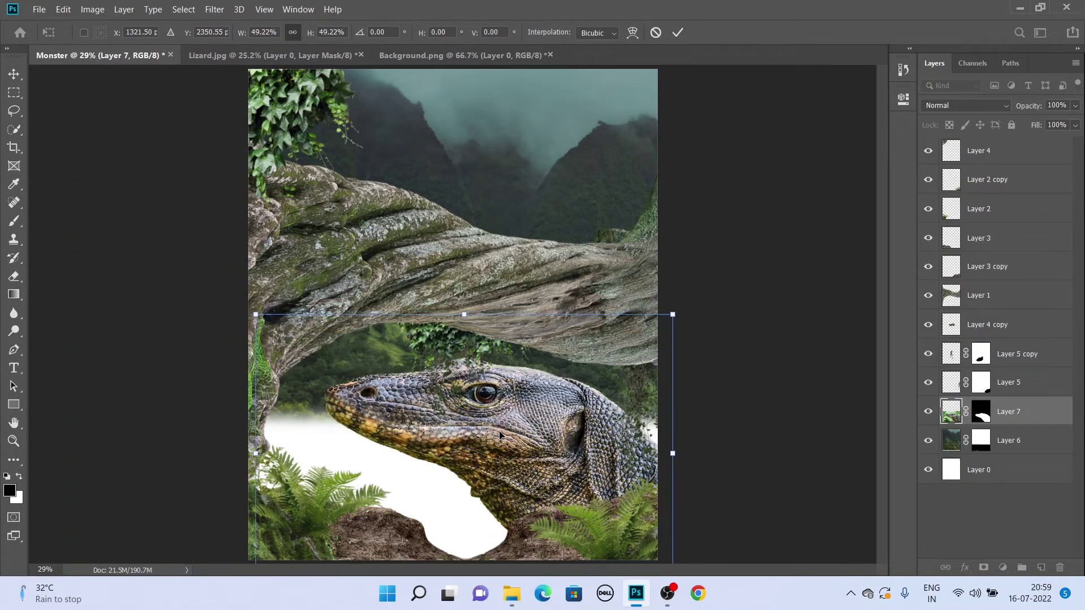
pyautogui.moveTo(576, 482); pyautogui.dragTo(591, 500)
pyautogui.moveTo(242, 308); pyautogui.dragTo(230, 333)
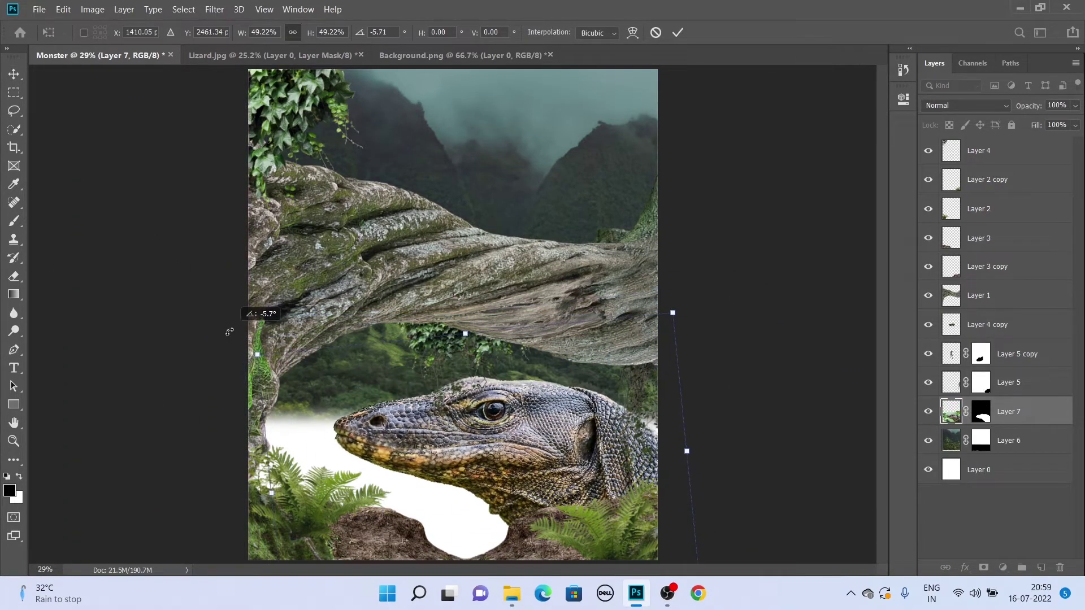
pyautogui.click(361, 55)
pyautogui.press('n')
pyautogui.click(364, 55)
pyautogui.press('n')
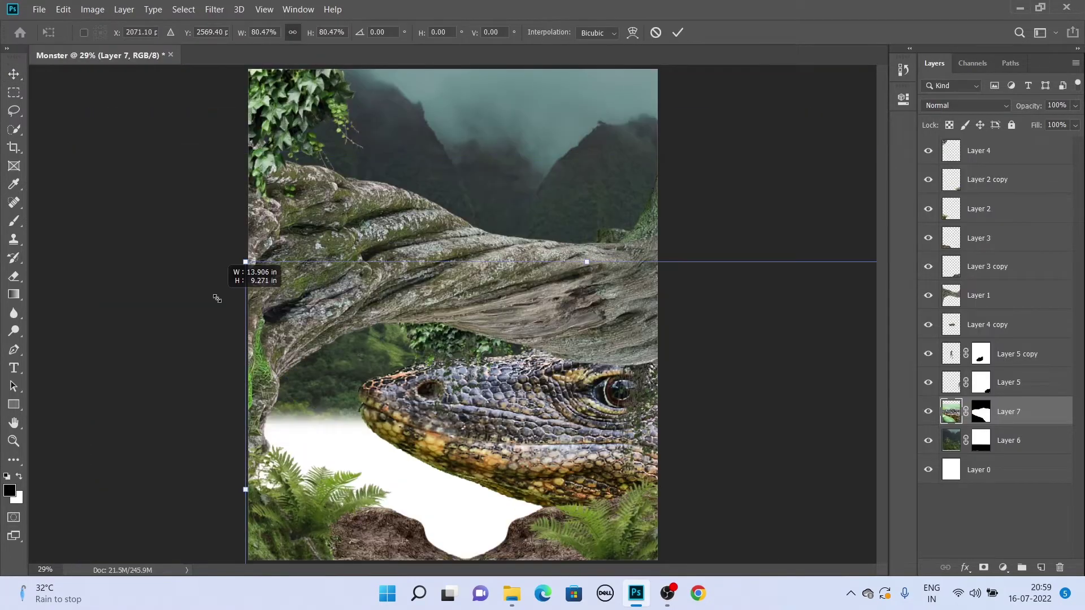
pyautogui.moveTo(260, 283)
pyautogui.mouseDown()
pyautogui.moveTo(400, 391)
pyautogui.moveTo(373, 395)
pyautogui.mouseUp()
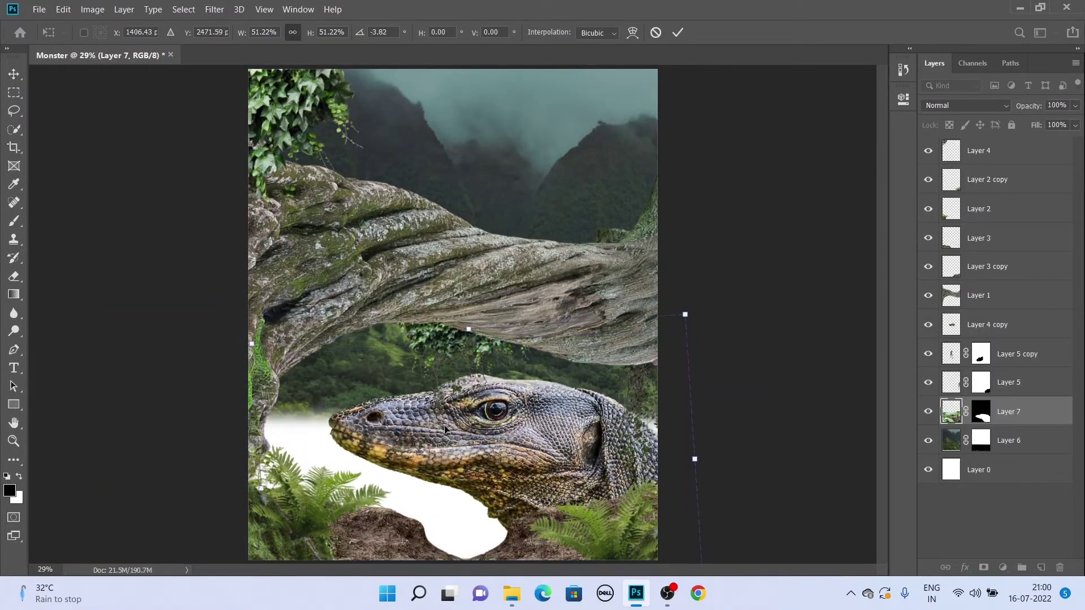
pyautogui.press('Return')
# Open Pond_Ripples_Water.jpg and drag it into Monster beneath the lizard layer
pyautogui.hotkey('ctrl', 'o')
pyautogui.doubleClick(481, 215)
pyautogui.moveTo(460, 310); pyautogui.dragTo(529, 387)
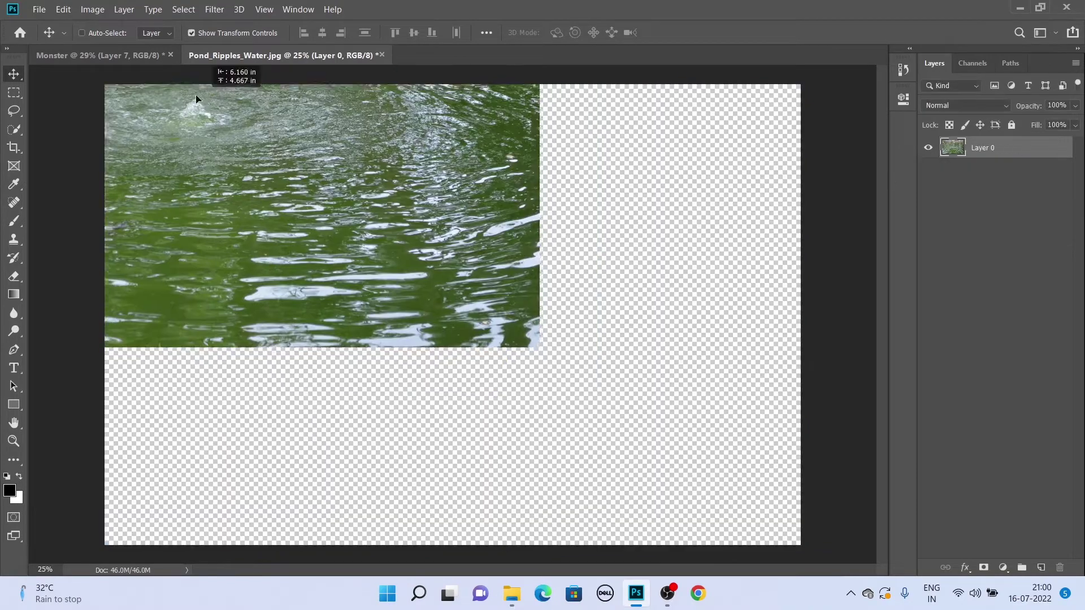
pyautogui.hotkey('ctrl', '[')
pyautogui.moveTo(514, 450); pyautogui.dragTo(480, 259)
# Raise and slightly enlarge the pond water to fill the area behind the lizard
pyautogui.hotkey('ctrl', 't')
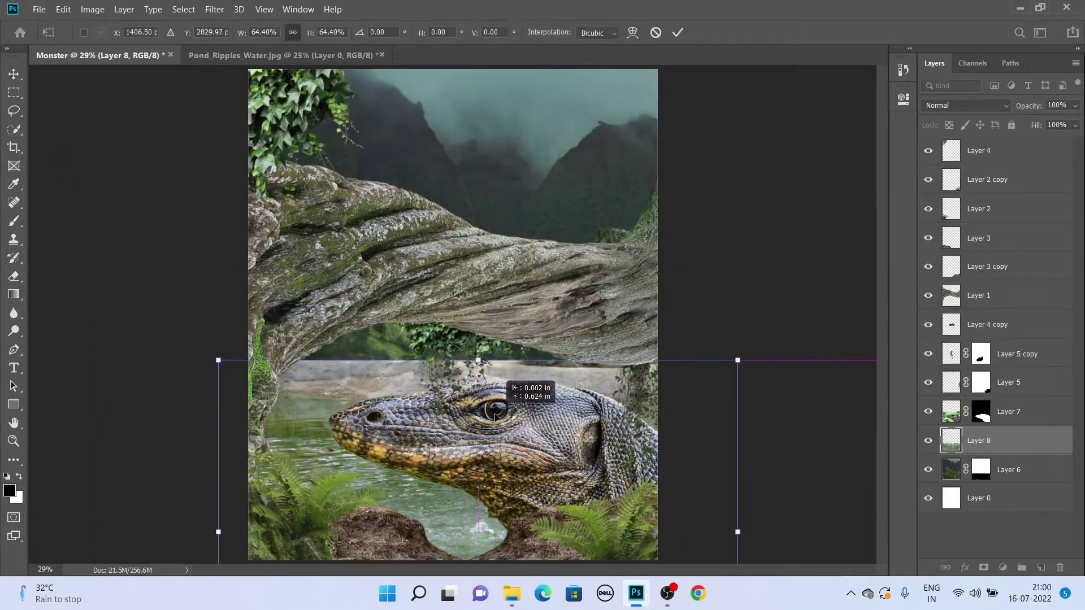
pyautogui.click(1016, 416)
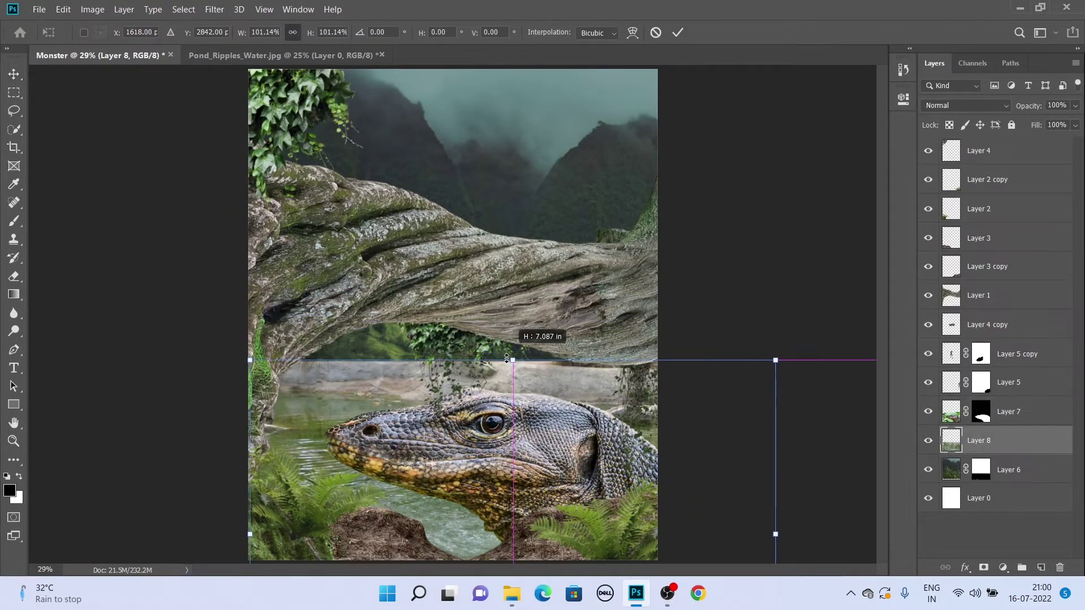
pyautogui.moveTo(518, 450); pyautogui.dragTo(498, 412)
pyautogui.press('Return')
# Tilt the lizard head slightly and lower it a little
pyautogui.hotkey('alt', ']')
pyautogui.hotkey('ctrl', 't')
pyautogui.moveTo(710, 492); pyautogui.dragTo(678, 449)
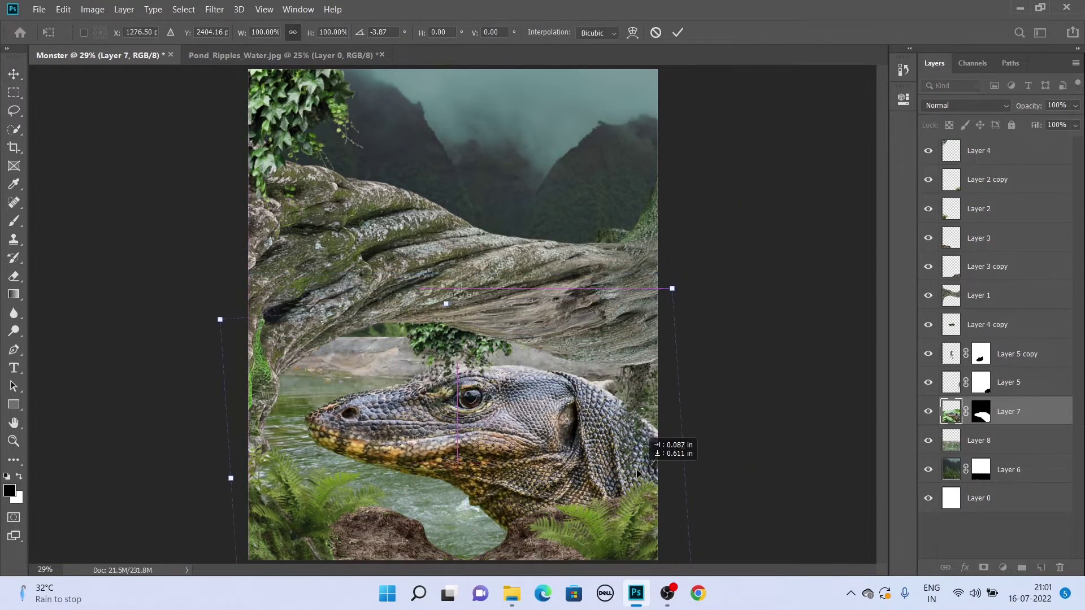
pyautogui.moveTo(559, 428); pyautogui.dragTo(564, 446)
pyautogui.press('Return')
# Mask the water layer and paint black to blend its top edge into the forest
pyautogui.hotkey('alt', '[')
pyautogui.click(984, 567)
pyautogui.press('b')
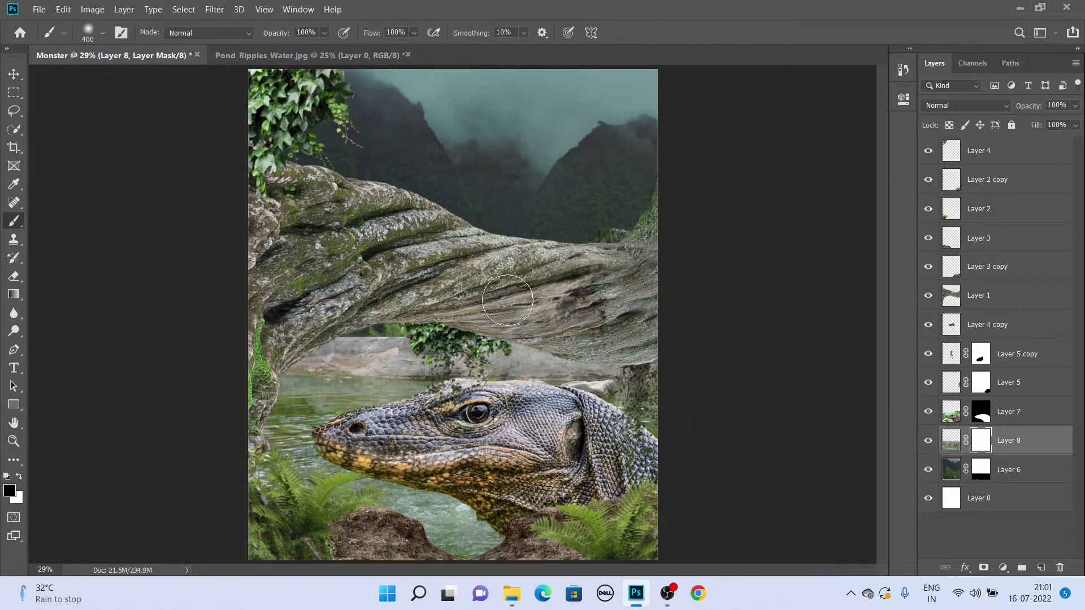
pyautogui.moveTo(366, 316); pyautogui.dragTo(425, 325)
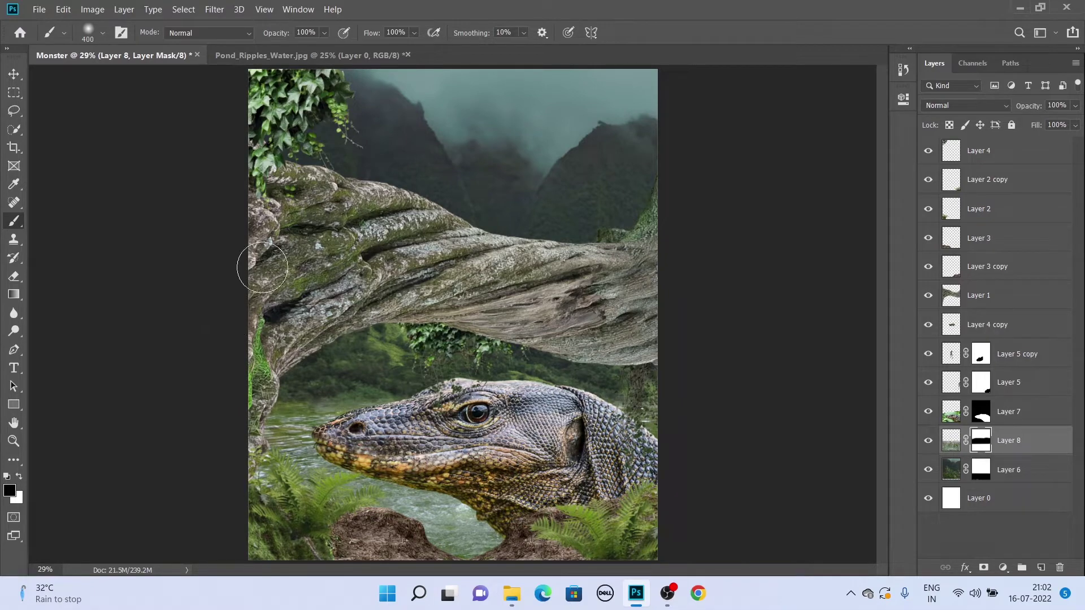
# Open Soldier.png and bring the selected left soldier into the Monster composite
pyautogui.click(39, 10)
pyautogui.click(34, 34)
pyautogui.doubleClick(165, 236)
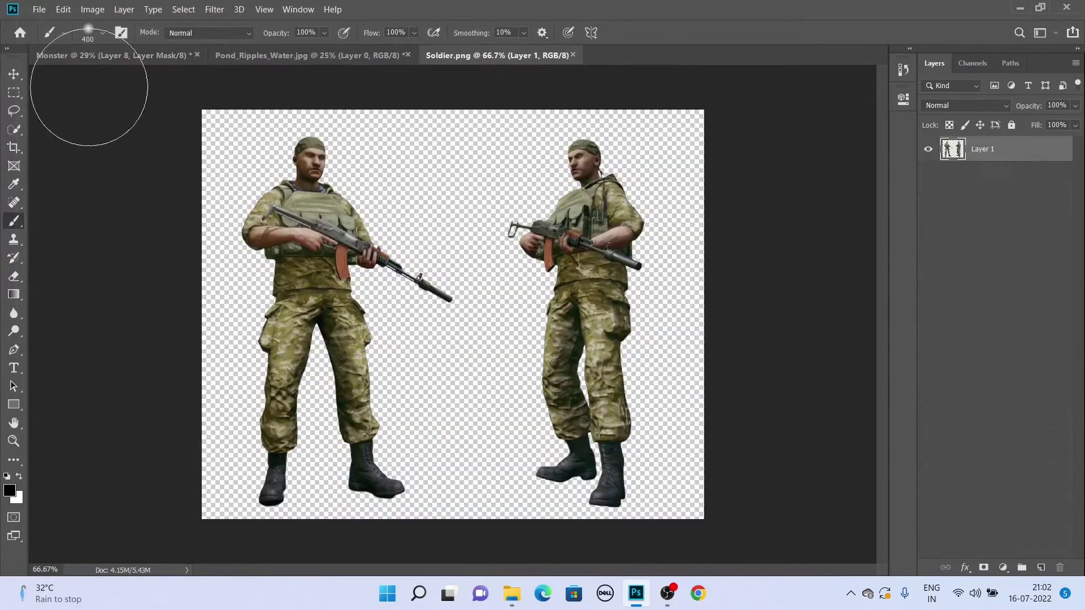
pyautogui.moveTo(476, 377); pyautogui.dragTo(469, 238)
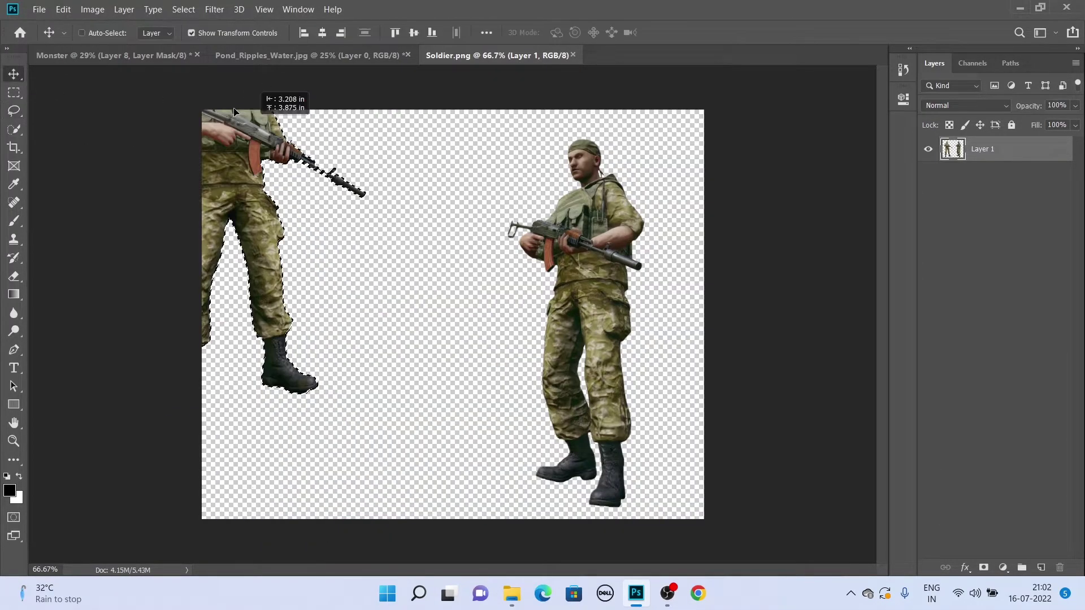
pyautogui.moveTo(339, 282); pyautogui.dragTo(525, 186)
# Shrink the soldier onto the trunk and move its layer above the tree
pyautogui.hotkey('ctrl', 't')
pyautogui.moveTo(566, 135)
pyautogui.mouseDown()
pyautogui.moveTo(545, 150)
pyautogui.moveTo(531, 131)
pyautogui.mouseUp()
pyautogui.press('Return')
pyautogui.hotkey('ctrl', ']')
pyautogui.hotkey('ctrl', ']')
pyautogui.hotkey('ctrl', ']')
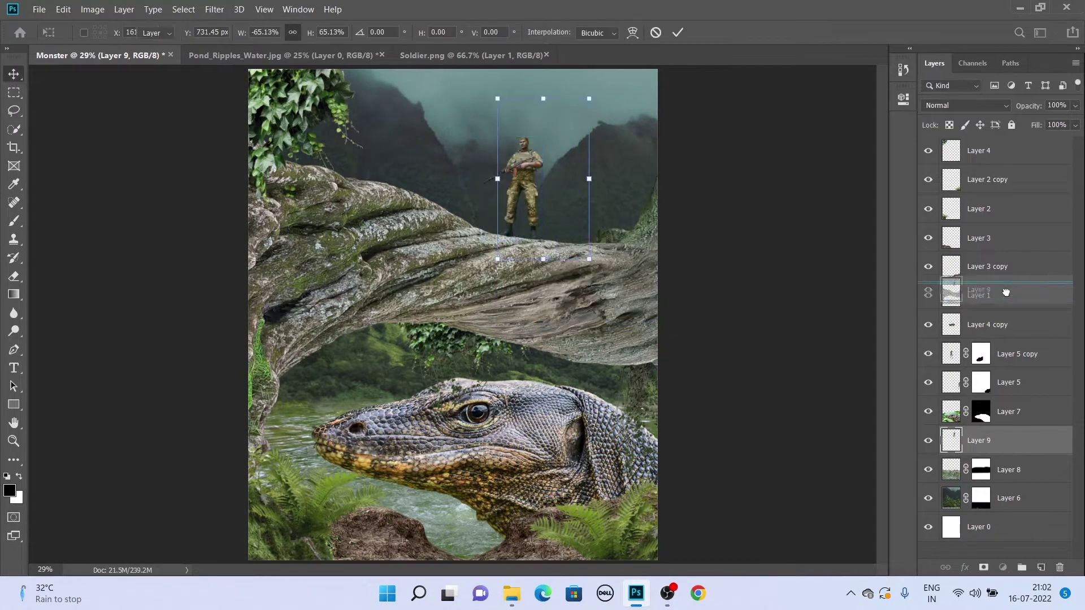
pyautogui.press('Return')
# Copy the lassoed soldier again, paste it into Monster and size it on the log
pyautogui.click(492, 55)
pyautogui.press('l')
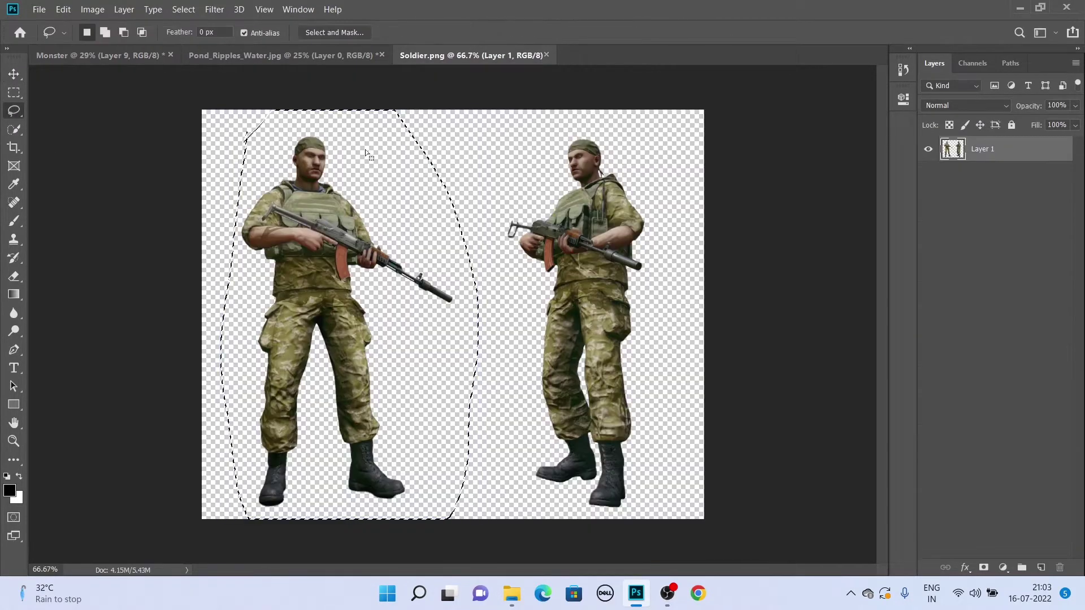
pyautogui.hotkey('ctrl', 'c')
pyautogui.click(96, 55)
pyautogui.hotkey('ctrl', 'v')
pyautogui.hotkey('ctrl', 't')
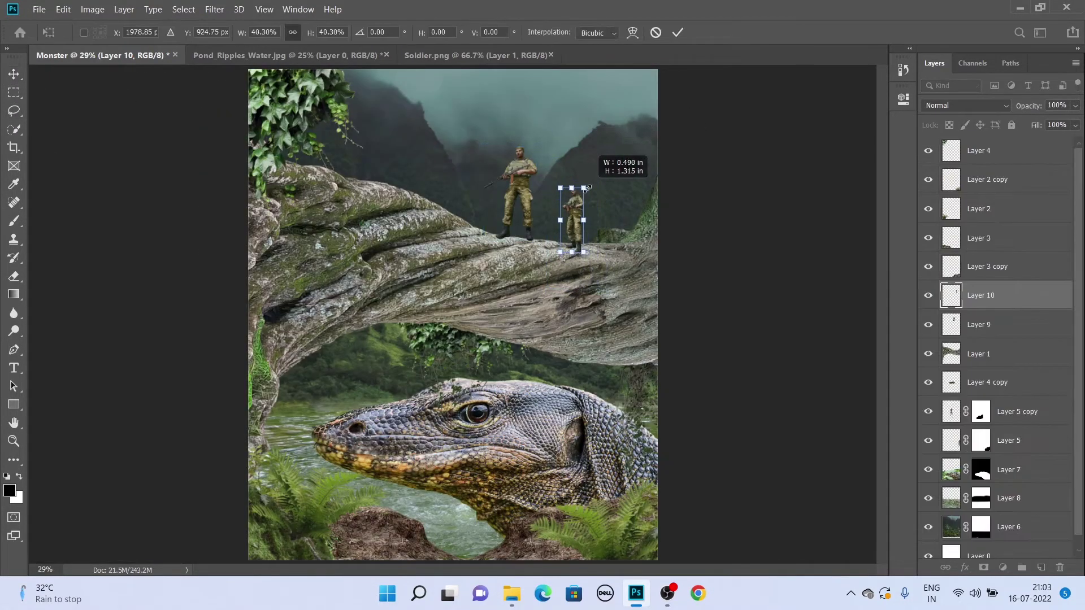
pyautogui.click(677, 32)
pyautogui.click(1009, 470)
# Rotate and warp the lizard head, then shift it up and left under the arch
pyautogui.hotkey('ctrl', 't')
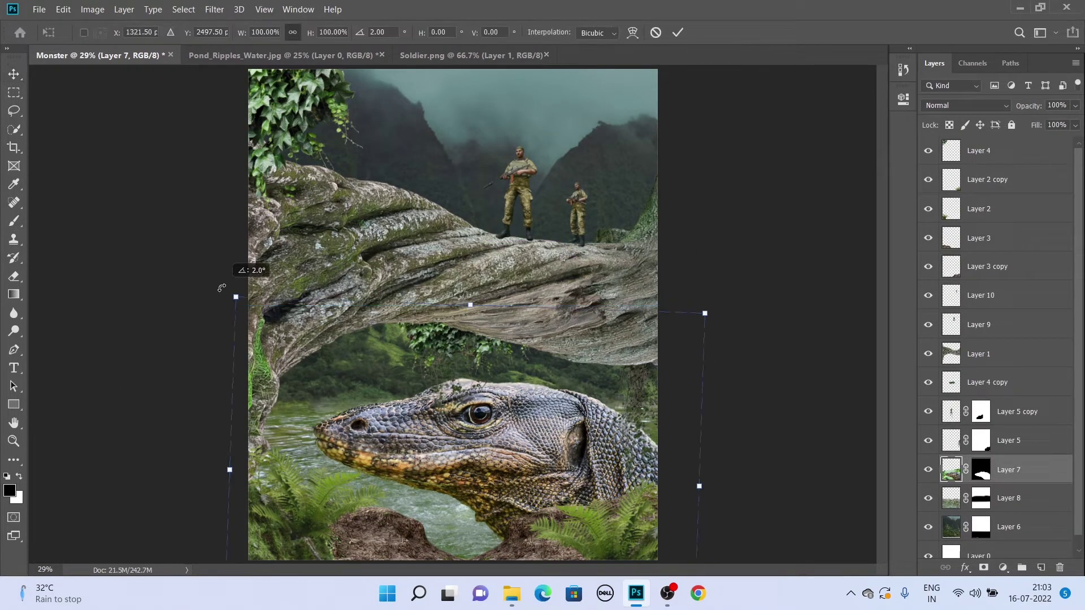
pyautogui.moveTo(235, 280); pyautogui.dragTo(255, 268)
pyautogui.moveTo(621, 417)
pyautogui.mouseDown()
pyautogui.moveTo(673, 456)
pyautogui.moveTo(685, 443)
pyautogui.mouseUp()
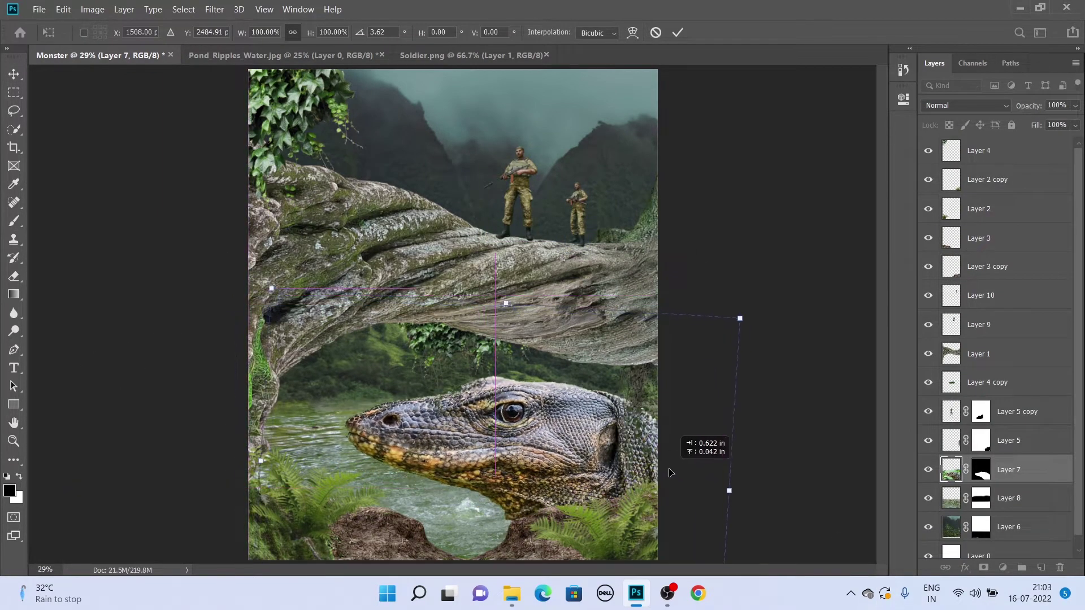
pyautogui.click(63, 10)
pyautogui.click(285, 400)
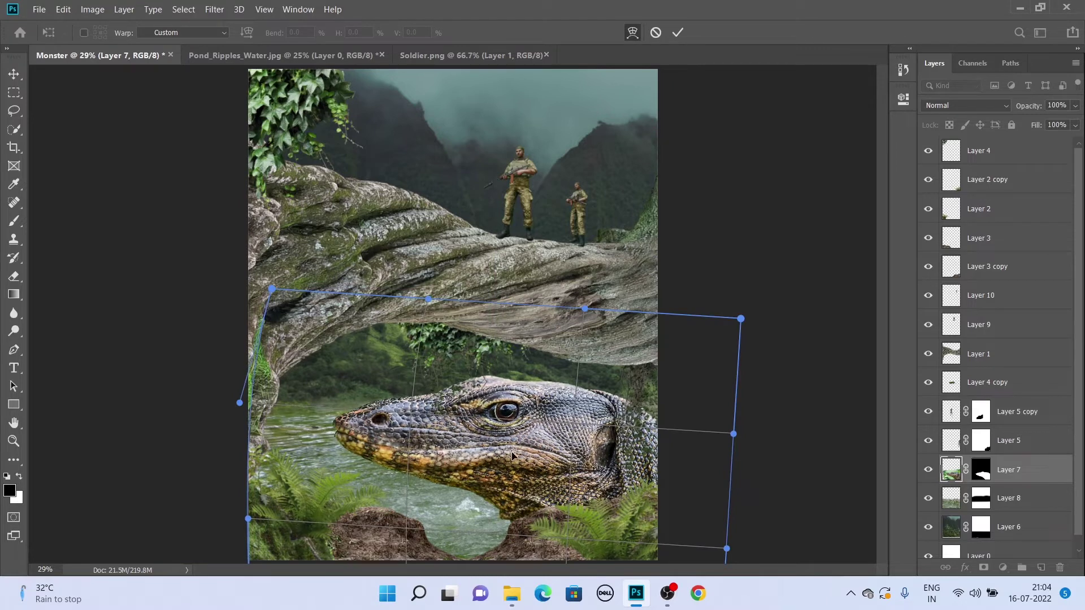
pyautogui.press('Return')
pyautogui.moveTo(378, 412)
pyautogui.mouseDown()
pyautogui.moveTo(368, 404)
pyautogui.moveTo(422, 391)
pyautogui.mouseUp()
pyautogui.hotkey('ctrl', 't')
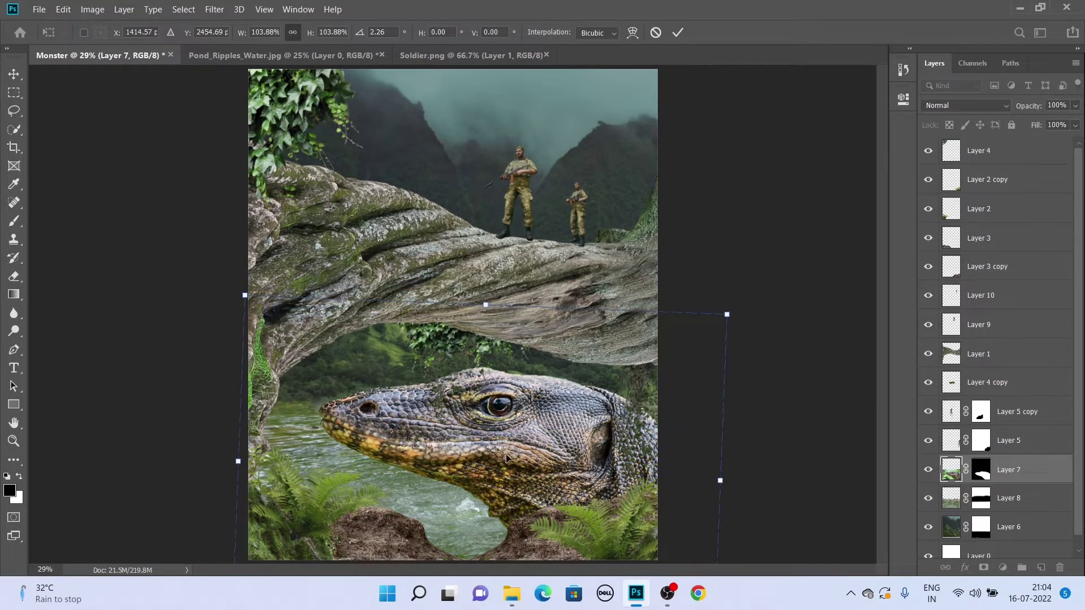
# Shift the water slightly right and paint mist on its mask left of the snout
pyautogui.click(1043, 494)
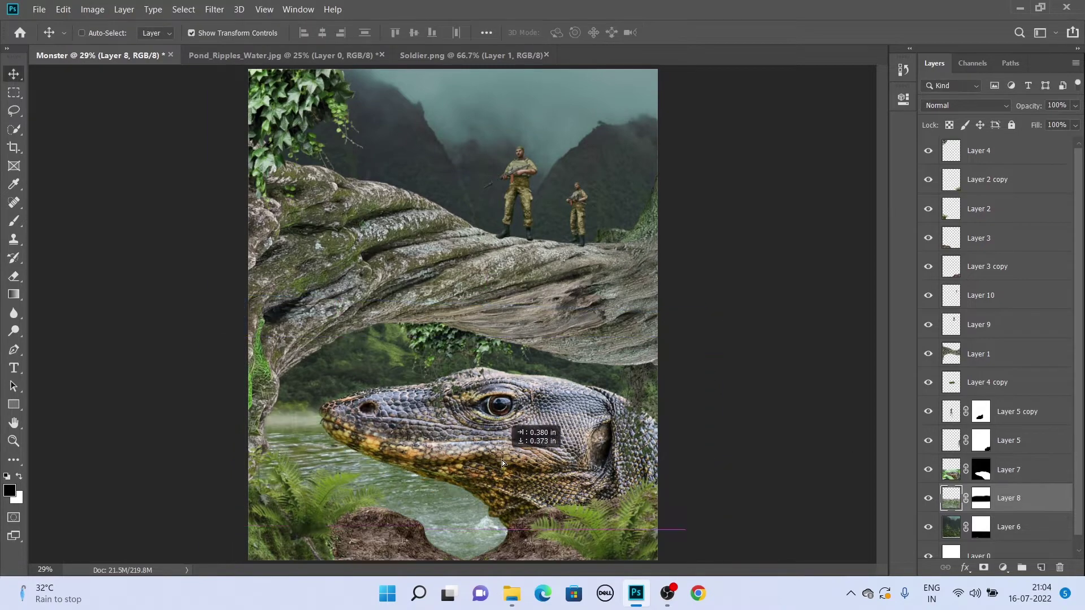
pyautogui.moveTo(502, 460); pyautogui.dragTo(527, 459)
pyautogui.click(981, 498)
pyautogui.press('b')
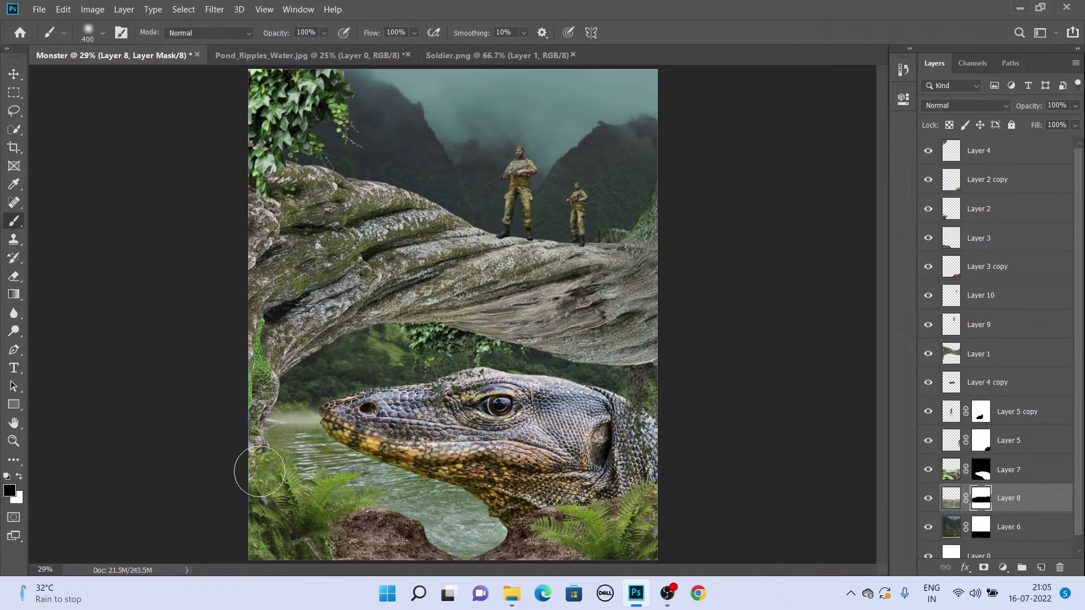
pyautogui.scroll(3, 509, 333)
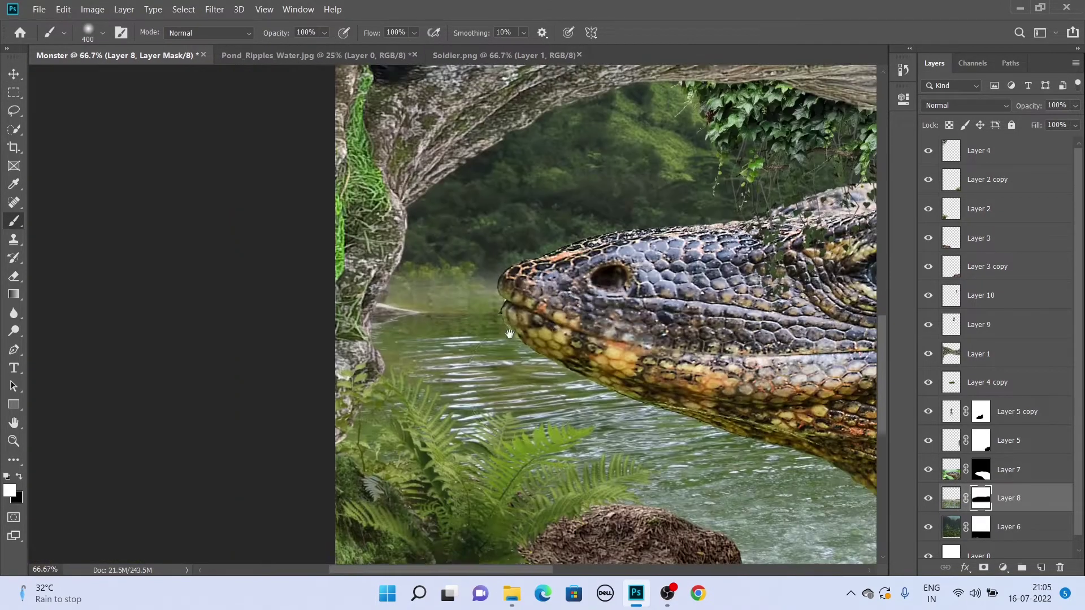
pyautogui.moveTo(653, 265)
pyautogui.mouseDown()
pyautogui.moveTo(384, 407)
pyautogui.moveTo(788, 399)
pyautogui.mouseUp()
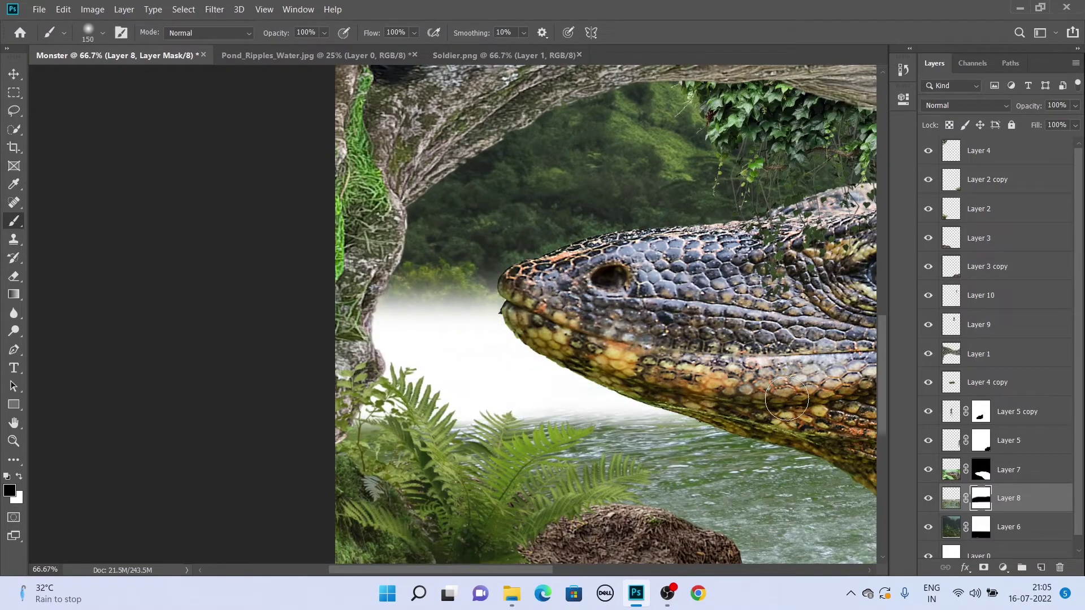
# Undo the mist strokes and return to the water layer with black paint
pyautogui.press('x')
pyautogui.hotkey('ctrl', 'z')
pyautogui.hotkey('ctrl', 'z')
pyautogui.hotkey('alt', '[')
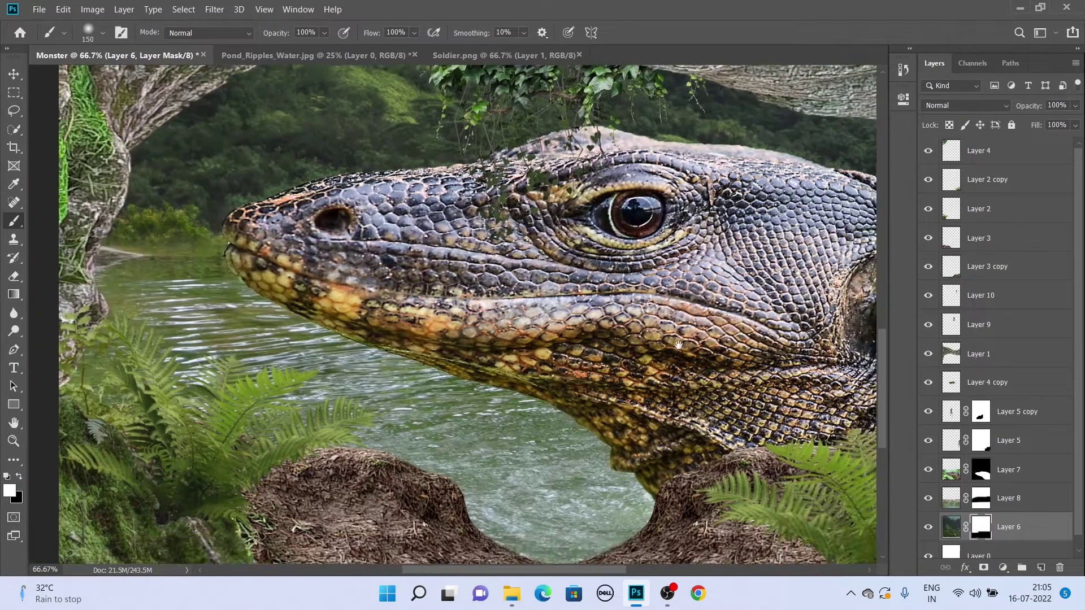
pyautogui.hotkey('alt', ']')
pyautogui.press('x')
# Move the lizard layer above the vines, then put Layer 5 above it and scale it up
pyautogui.moveTo(582, 305); pyautogui.dragTo(249, 373)
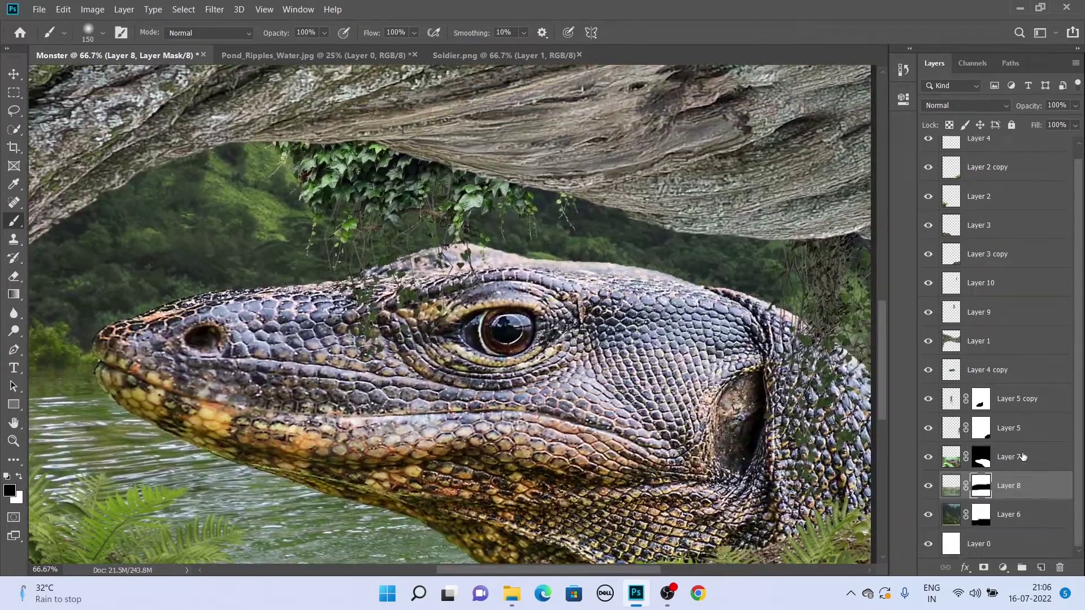
pyautogui.moveTo(1009, 457)
pyautogui.mouseDown()
pyautogui.moveTo(1021, 429)
pyautogui.moveTo(1012, 375)
pyautogui.mouseUp()
pyautogui.moveTo(617, 436); pyautogui.dragTo(608, 390)
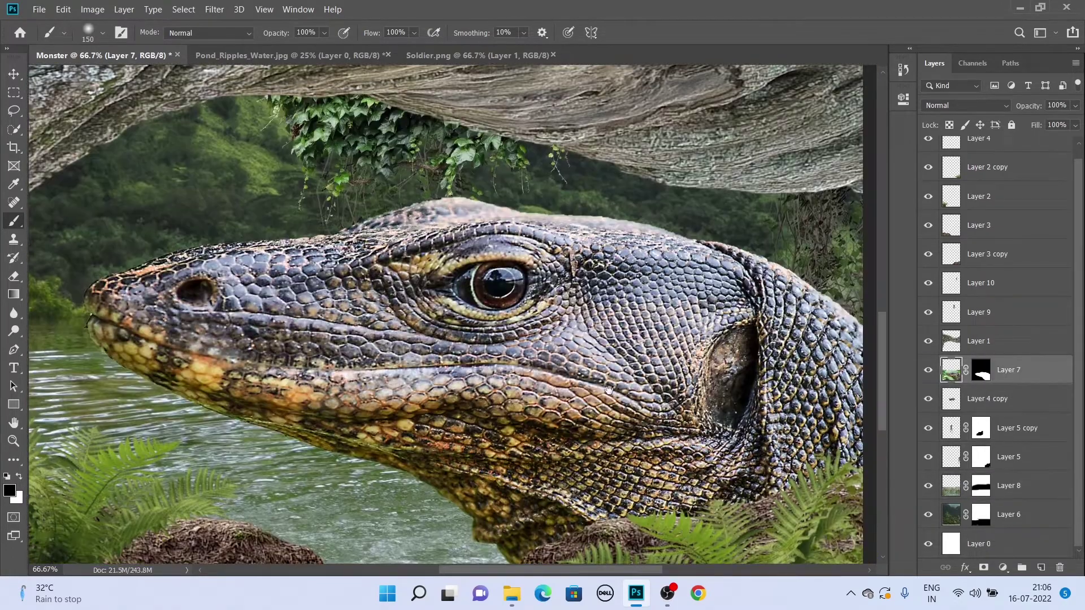
pyautogui.moveTo(1029, 463); pyautogui.dragTo(1029, 362)
pyautogui.hotkey('ctrl', 't')
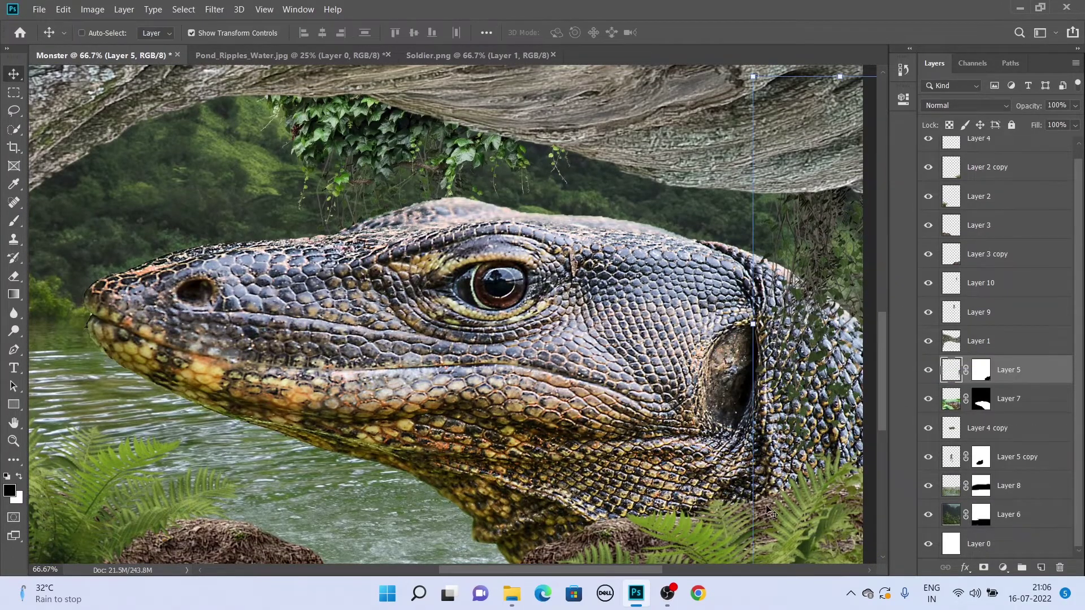
pyautogui.hotkey('ctrl', '-')
pyautogui.moveTo(680, 506); pyautogui.dragTo(697, 465)
pyautogui.hotkey('ctrl', '0')
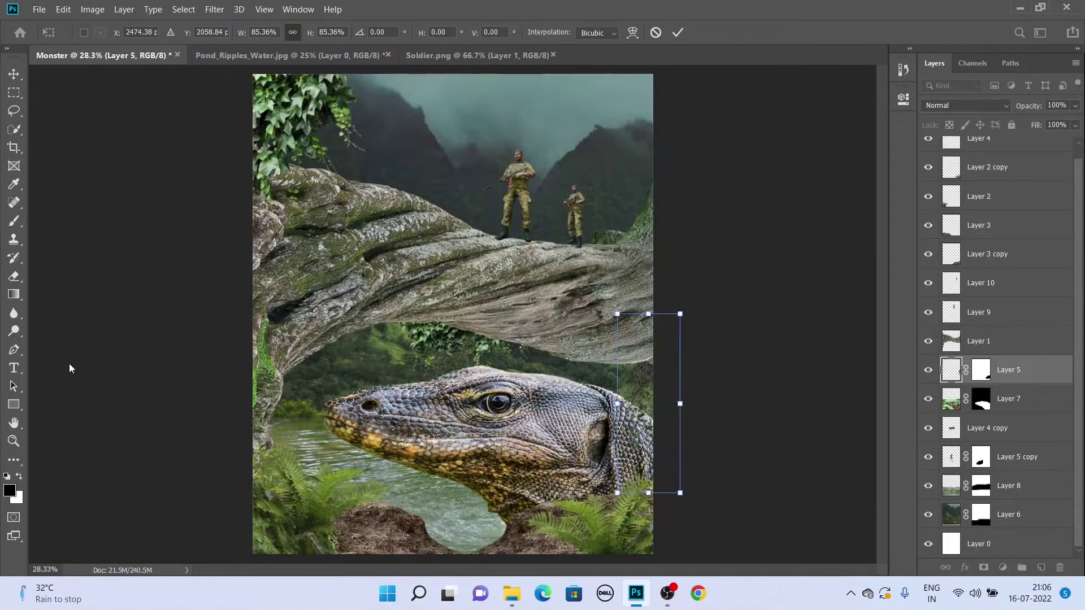
pyautogui.press('Return')
# Open the crocodile photo
pyautogui.press('b')
pyautogui.click(39, 9)
pyautogui.click(51, 36)
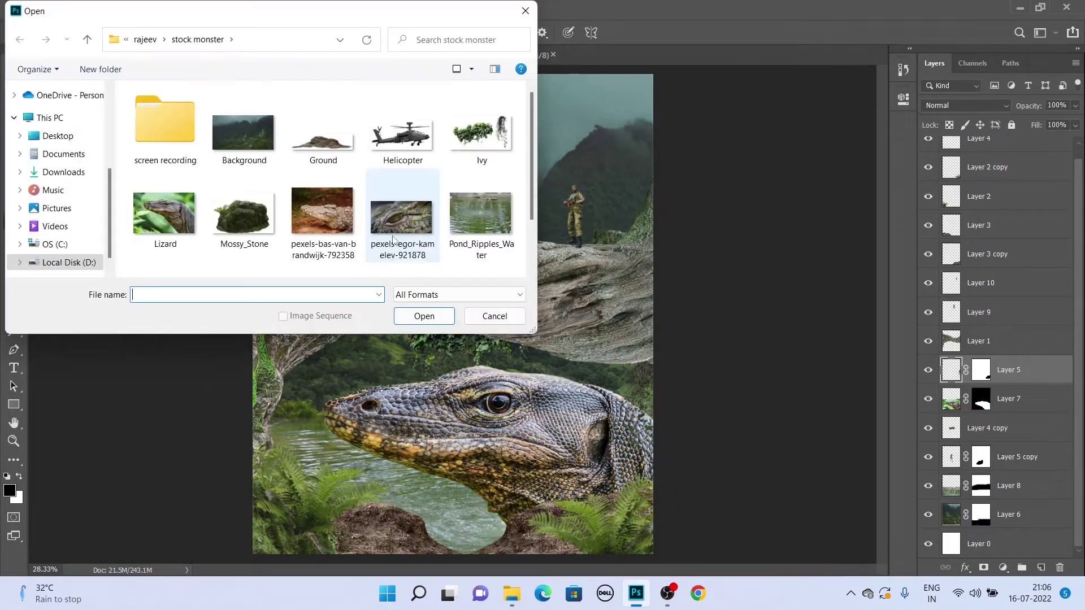
pyautogui.click(400, 170)
pyautogui.click(413, 312)
# Lasso the crocodile's jaw and drag it into the Monster composite
pyautogui.click(14, 110)
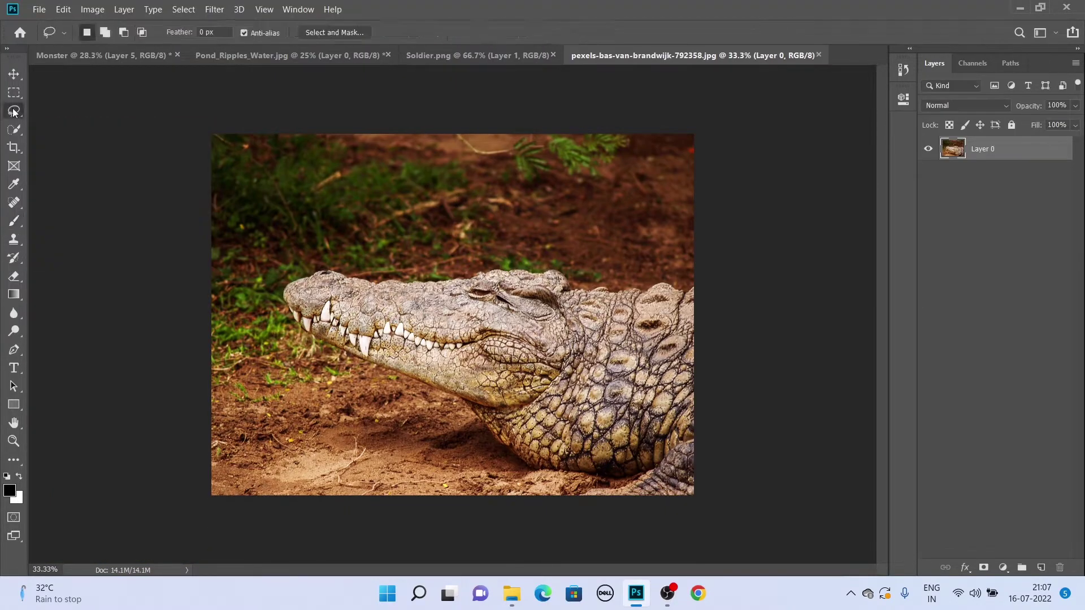
pyautogui.scroll(3, 317, 299)
pyautogui.moveTo(220, 274); pyautogui.dragTo(310, 288)
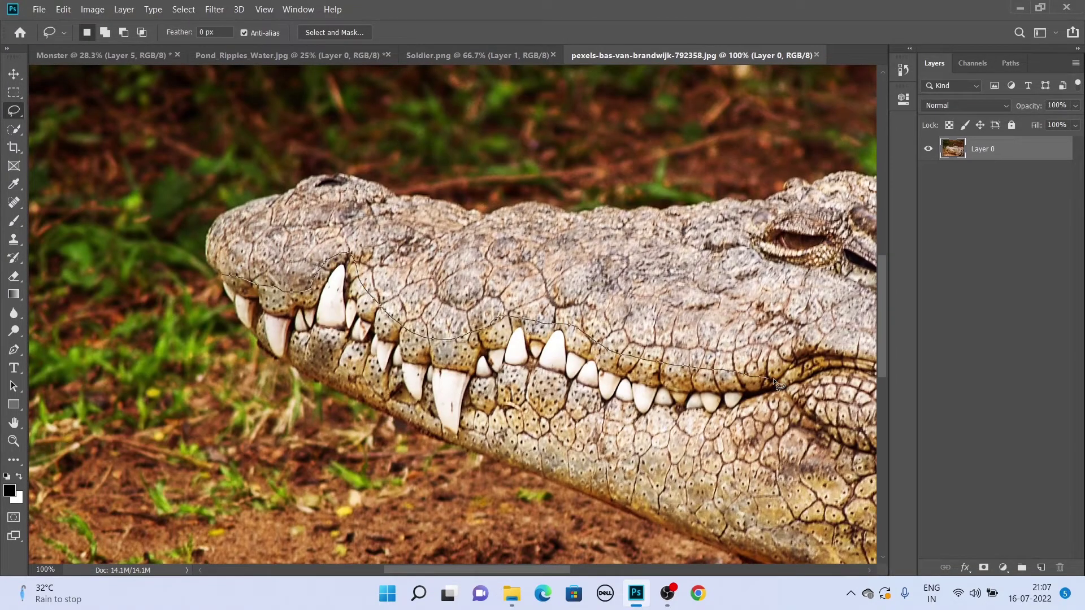
pyautogui.moveTo(774, 378); pyautogui.dragTo(252, 334)
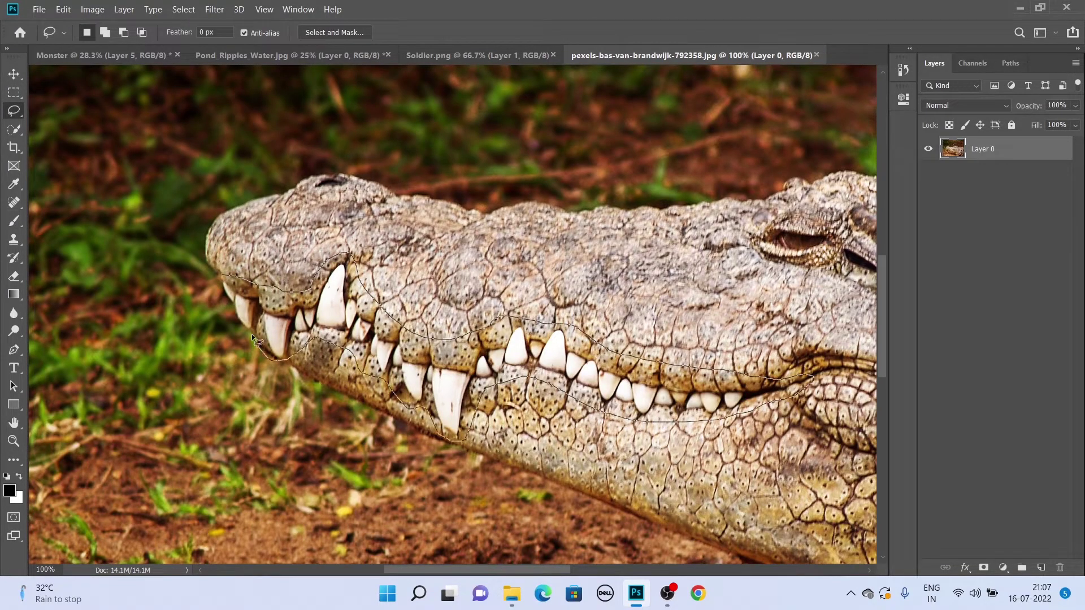
pyautogui.press('v')
pyautogui.moveTo(294, 339); pyautogui.dragTo(544, 403)
# Try and discard a Curves adjustment, then set the jaw layer's blend mode to Luminosity
pyautogui.click(1003, 567)
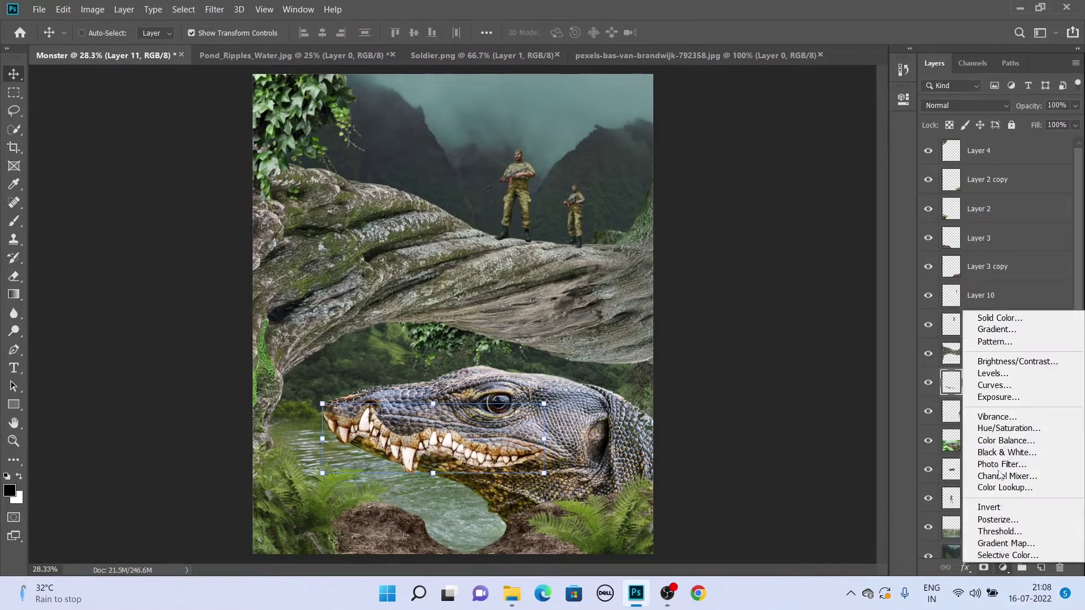
pyautogui.click(994, 385)
pyautogui.moveTo(797, 244); pyautogui.dragTo(832, 307)
pyautogui.press('Delete')
pyautogui.press('Return')
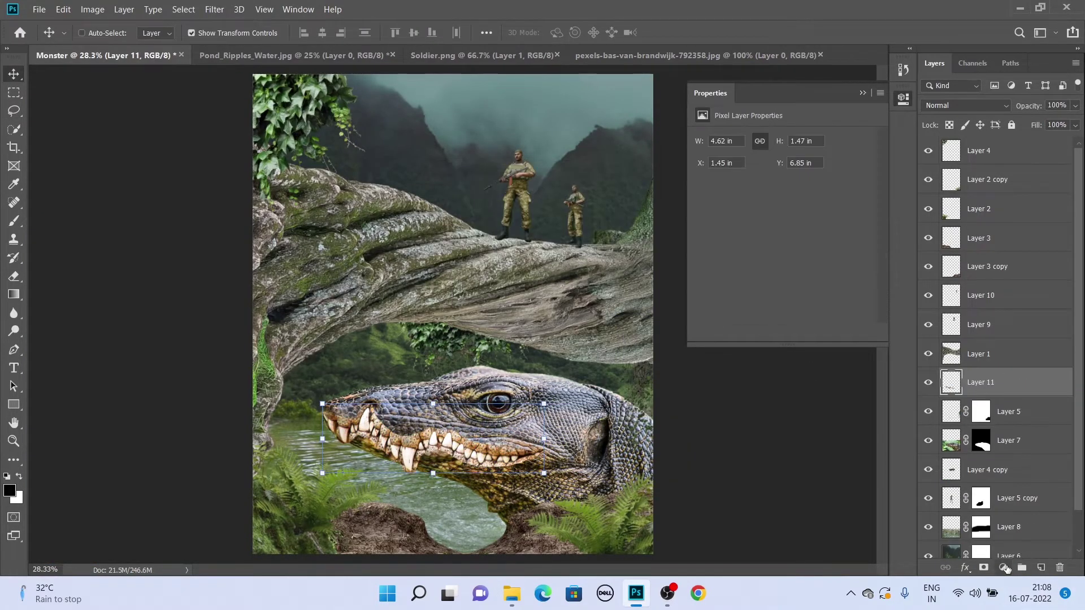
pyautogui.click(966, 105)
pyautogui.click(942, 455)
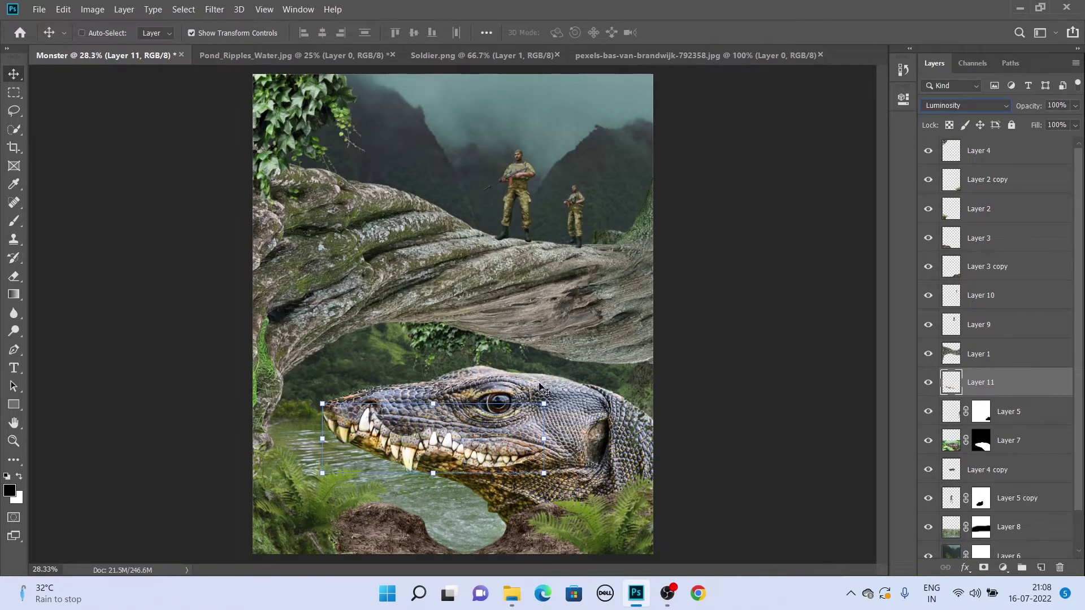
# Open the crocodile eye photo and select its eye with the Lasso
pyautogui.press('b')
pyautogui.click(53, 36)
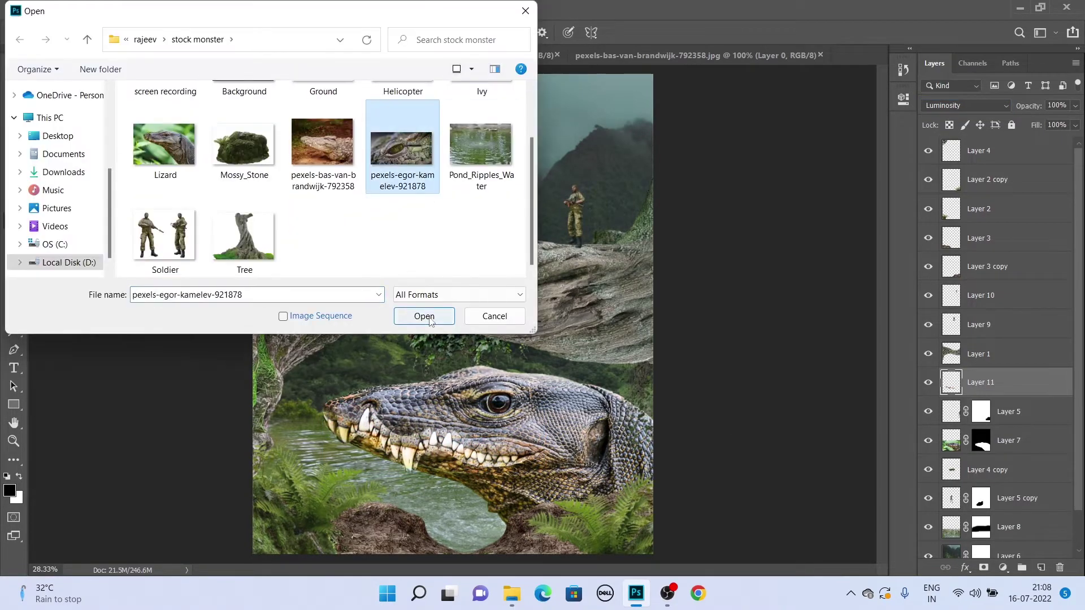
pyautogui.click(424, 315)
pyautogui.click(385, 54)
pyautogui.click(443, 56)
pyautogui.hotkey('ctrl', 'Tab')
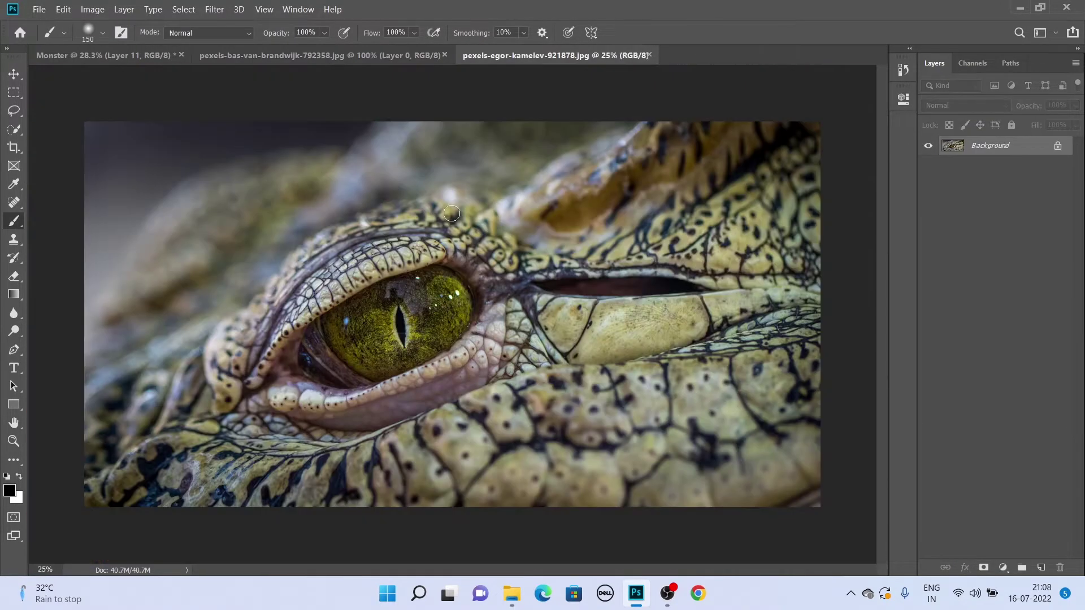
pyautogui.press('l')
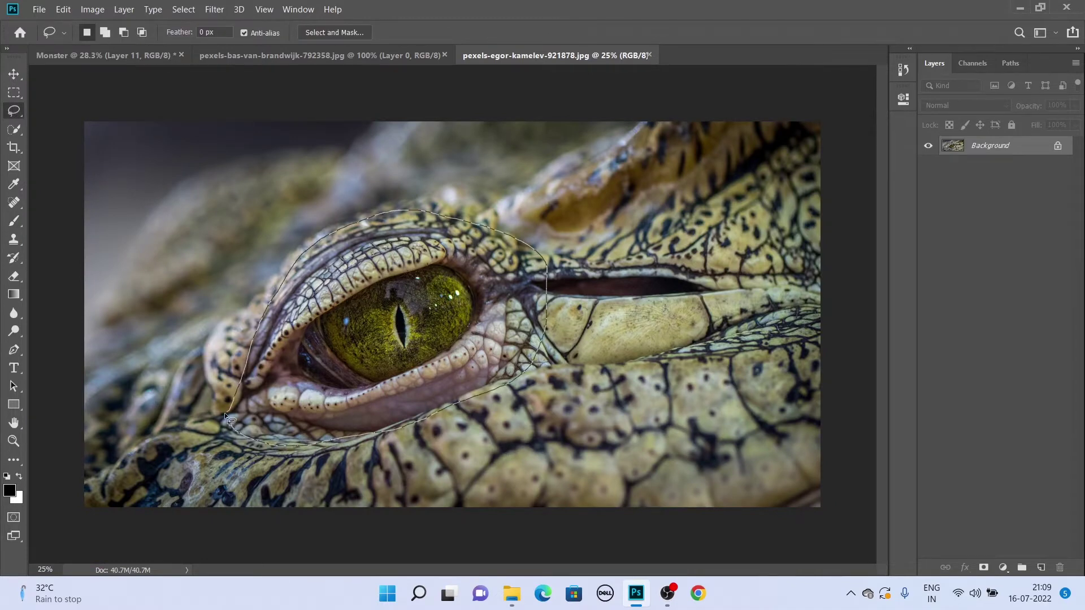
# Paste the eye into Monster and scale it down over the lizard's eye
pyautogui.hotkey('ctrl', 'c')
pyautogui.hotkey('ctrl', 'Tab')
pyautogui.hotkey('ctrl', 'v')
pyautogui.hotkey('ctrl', 't')
pyautogui.moveTo(727, 431); pyautogui.dragTo(487, 367)
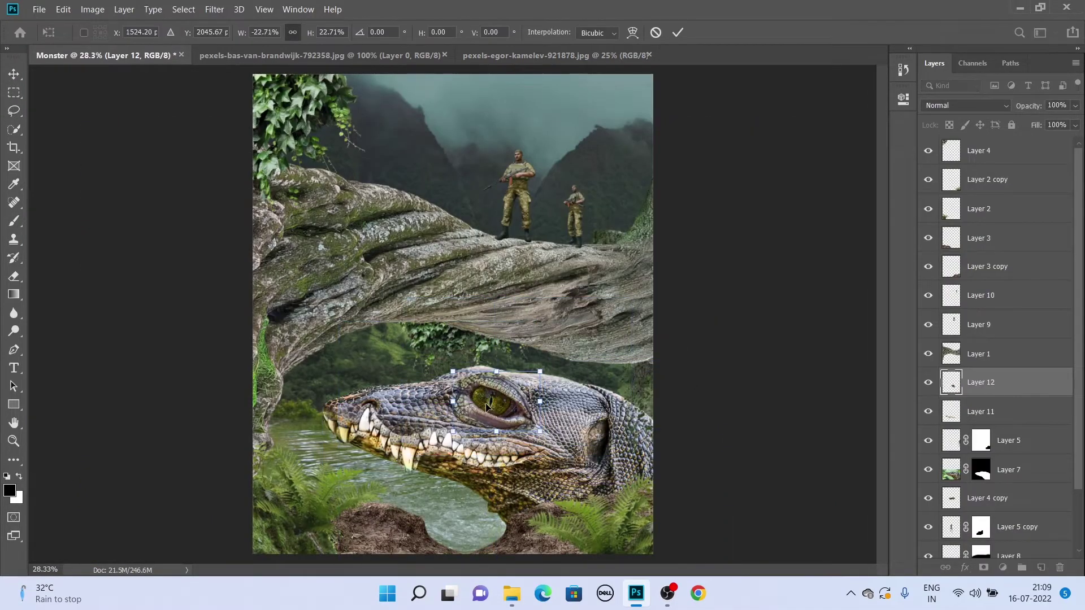
pyautogui.moveTo(486, 406); pyautogui.dragTo(480, 407)
pyautogui.press('Return')
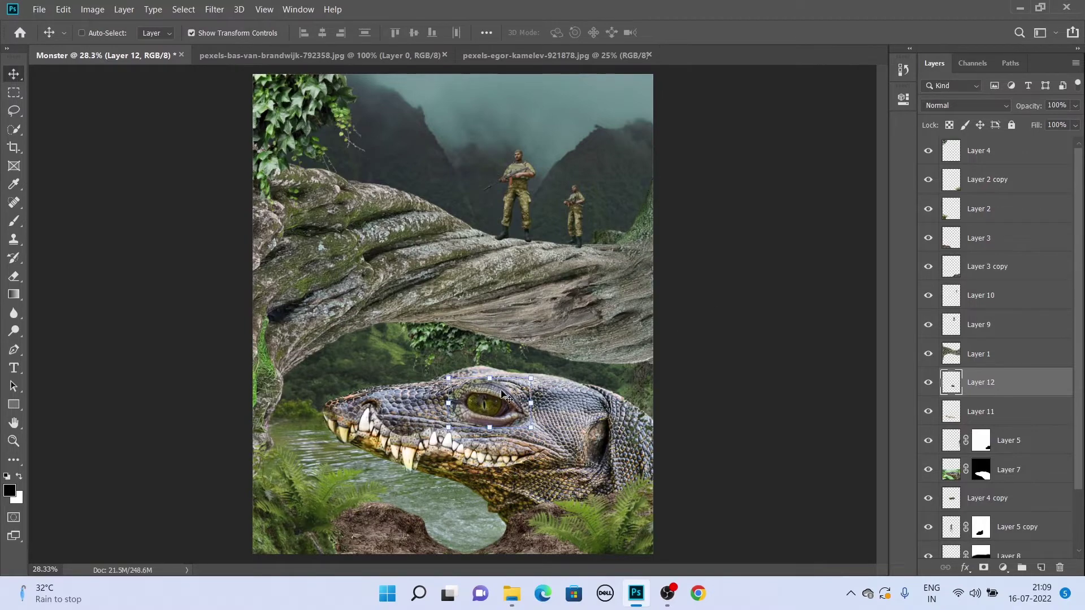
# Set the eye layer to Luminosity and mask its edges into the skin
pyautogui.press('b')
pyautogui.hotkey('ctrl', '+')
pyautogui.hotkey('ctrl', '+')
pyautogui.hotkey('ctrl', '+')
pyautogui.click(945, 106)
pyautogui.click(945, 455)
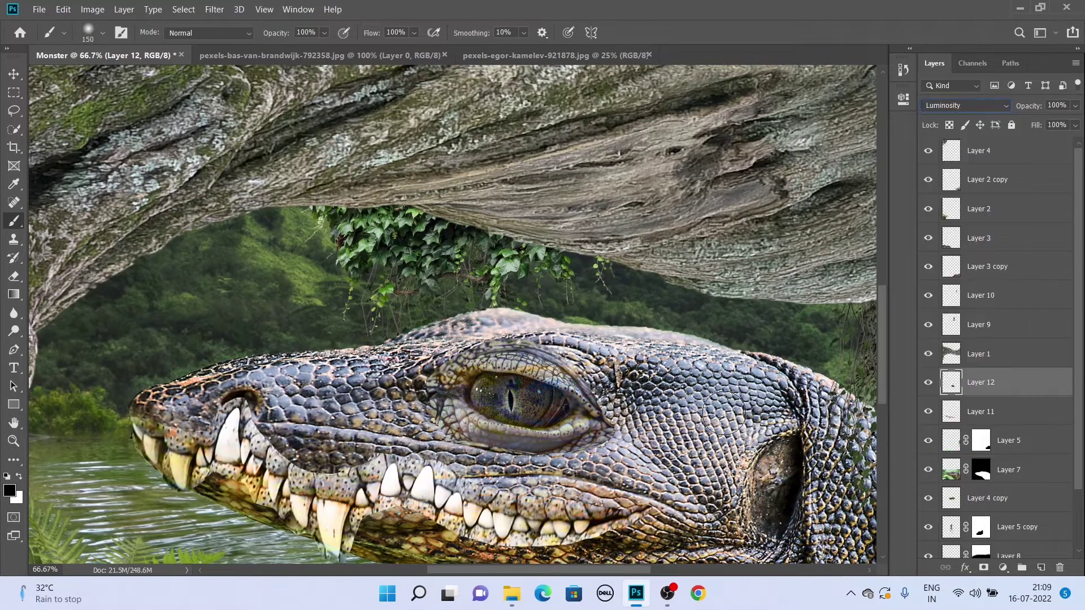
pyautogui.click(984, 567)
pyautogui.moveTo(409, 372); pyautogui.dragTo(647, 417)
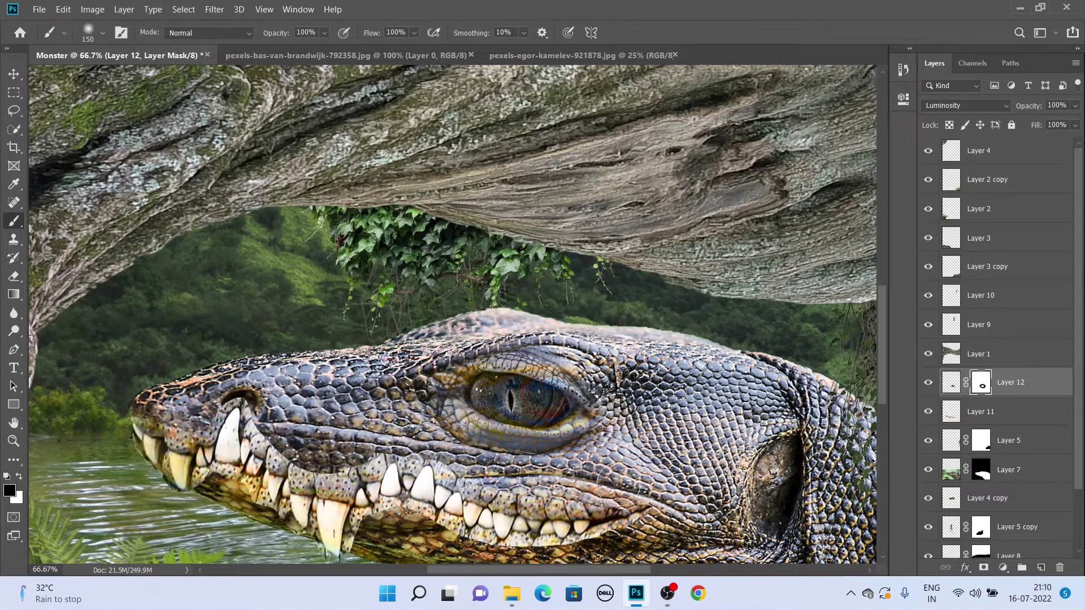
pyautogui.scroll(-3, 471, 411)
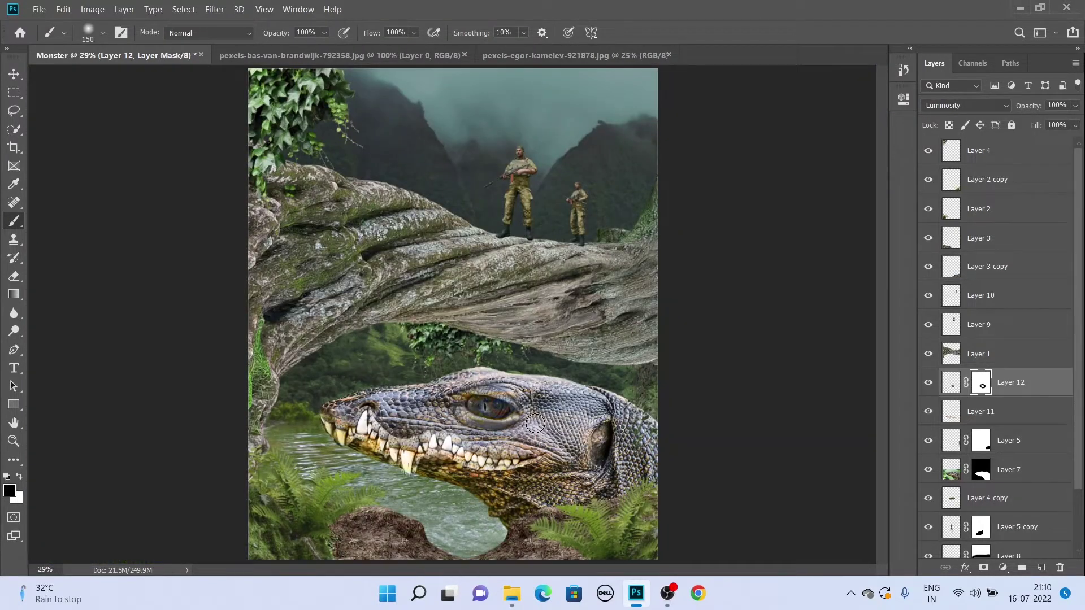
# Nudge the eye overlay precisely over the lizard's eye
pyautogui.press('v')
pyautogui.hotkey('ctrl', 't')
pyautogui.moveTo(483, 404); pyautogui.dragTo(486, 405)
pyautogui.press('Return')
# Paint black on the jaw overlay's mask to blend it along the lower jaw
pyautogui.press('b')
pyautogui.scroll(3, 472, 407)
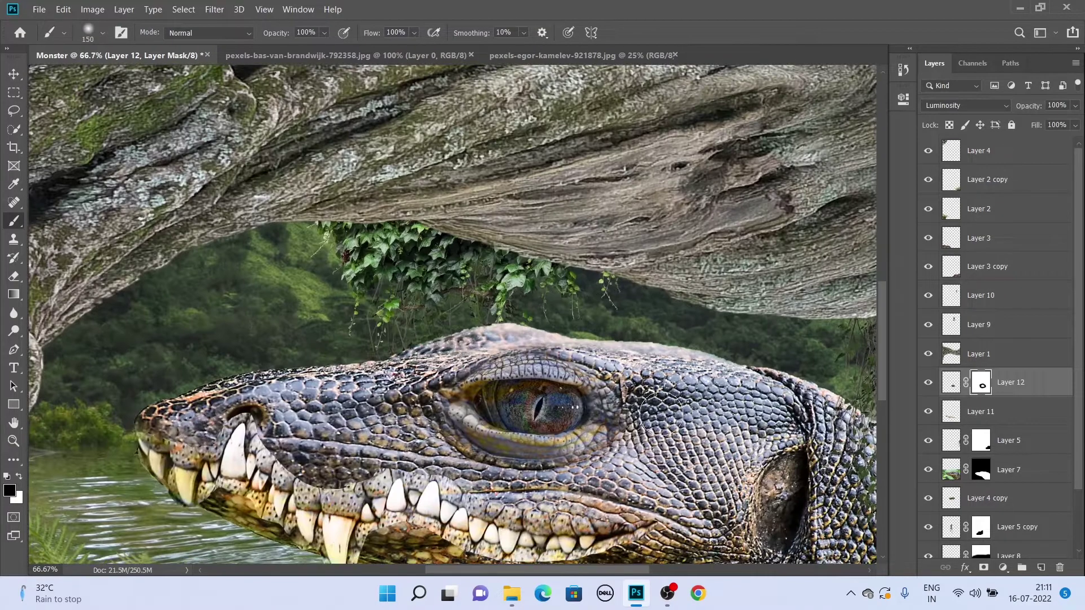
pyautogui.press('[')
pyautogui.press('[')
pyautogui.press('[')
pyautogui.scroll(-3, 377, 459)
pyautogui.hotkey('alt', '[')
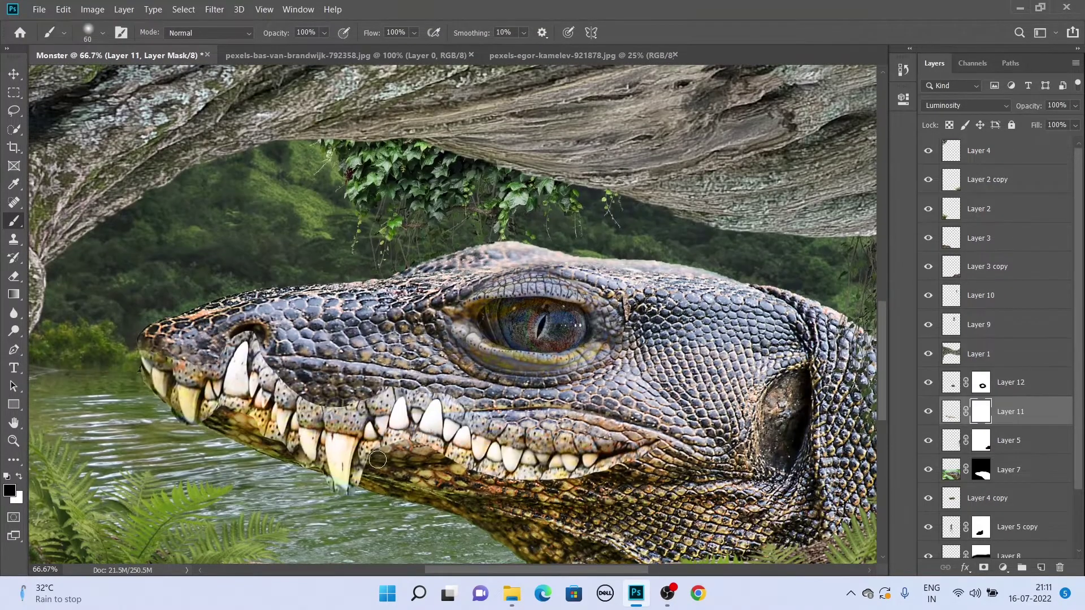
pyautogui.moveTo(379, 451); pyautogui.dragTo(655, 460)
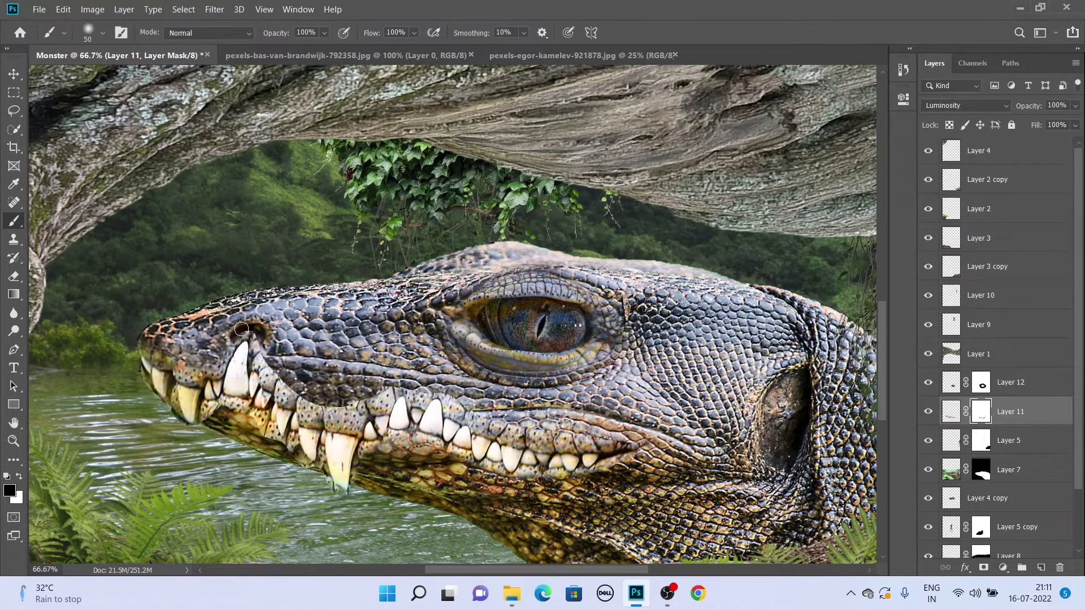
pyautogui.moveTo(144, 355); pyautogui.dragTo(300, 393)
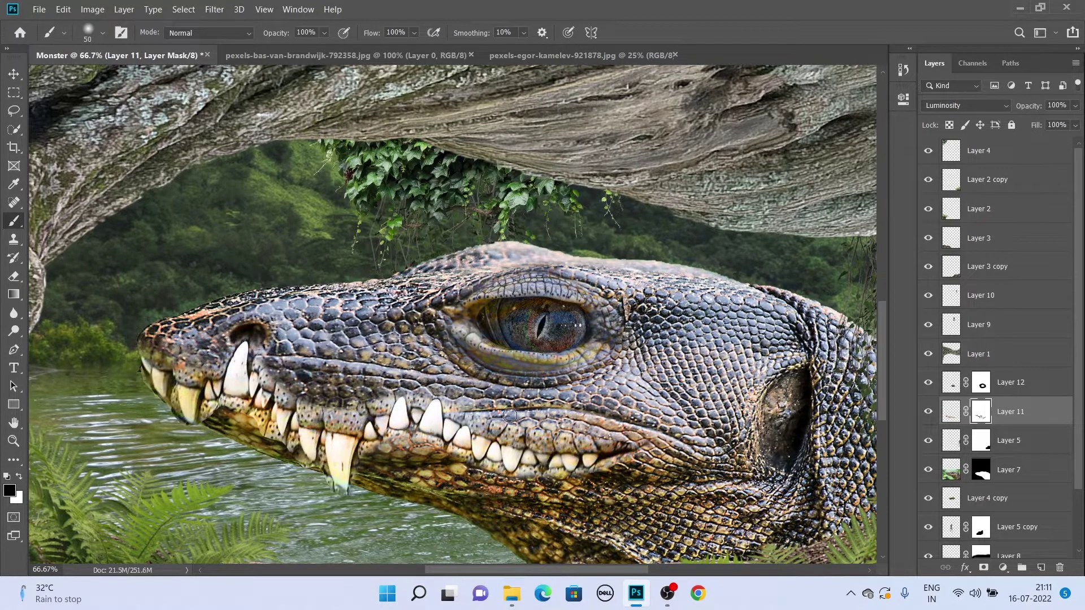
pyautogui.moveTo(510, 416); pyautogui.dragTo(640, 449)
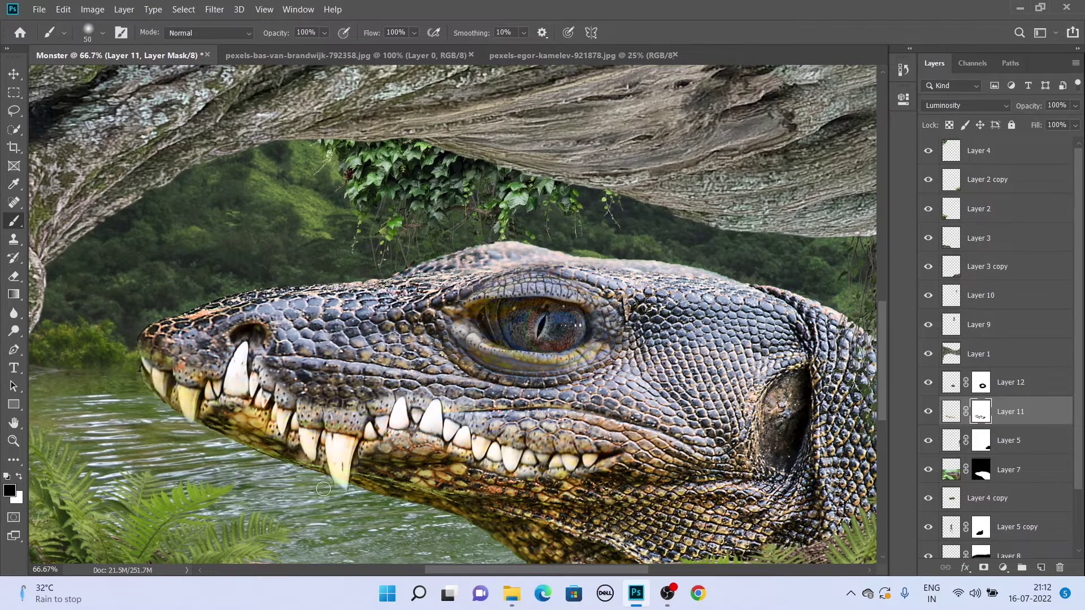
# Paint white with a smaller brush on the jaw mask to restore the fang tip
pyautogui.scroll(3, 323, 489)
pyautogui.press('x')
pyautogui.press('[')
pyautogui.moveTo(407, 396); pyautogui.dragTo(404, 452)
pyautogui.press('x')
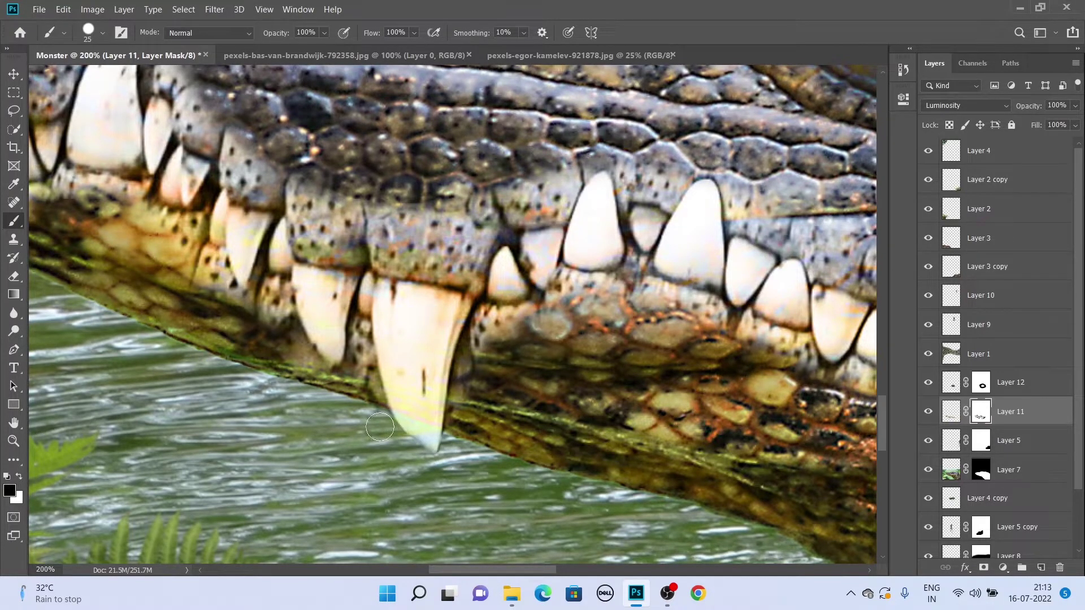
pyautogui.press('x')
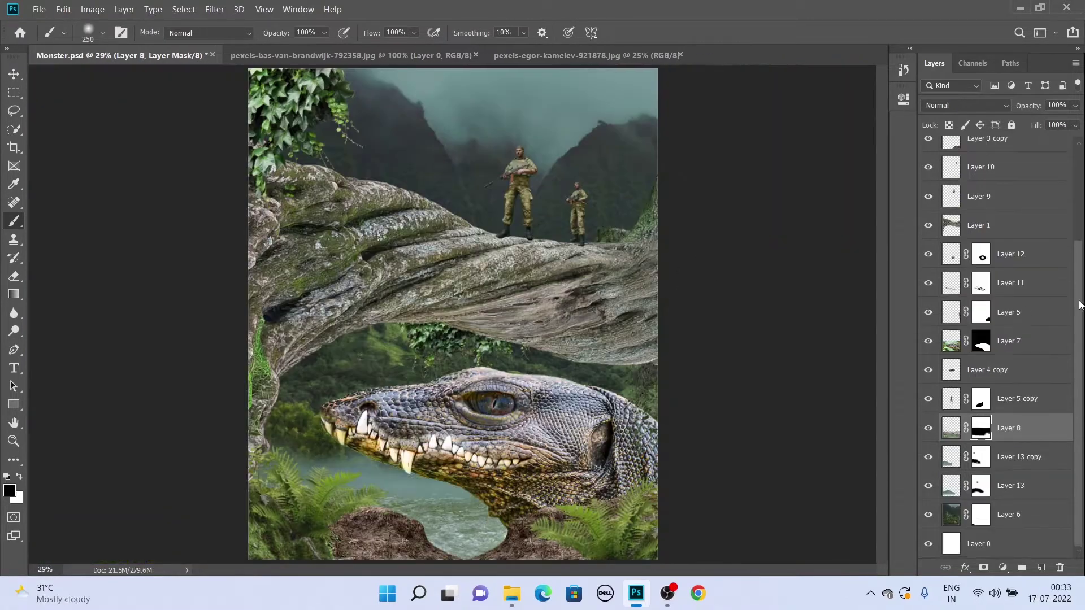
# Select the front soldier's Layer 9 and add a layer mask to it
pyautogui.click(996, 249)
pyautogui.press('v')
pyautogui.scroll(3, 472, 396)
pyautogui.scroll(2, 472, 542)
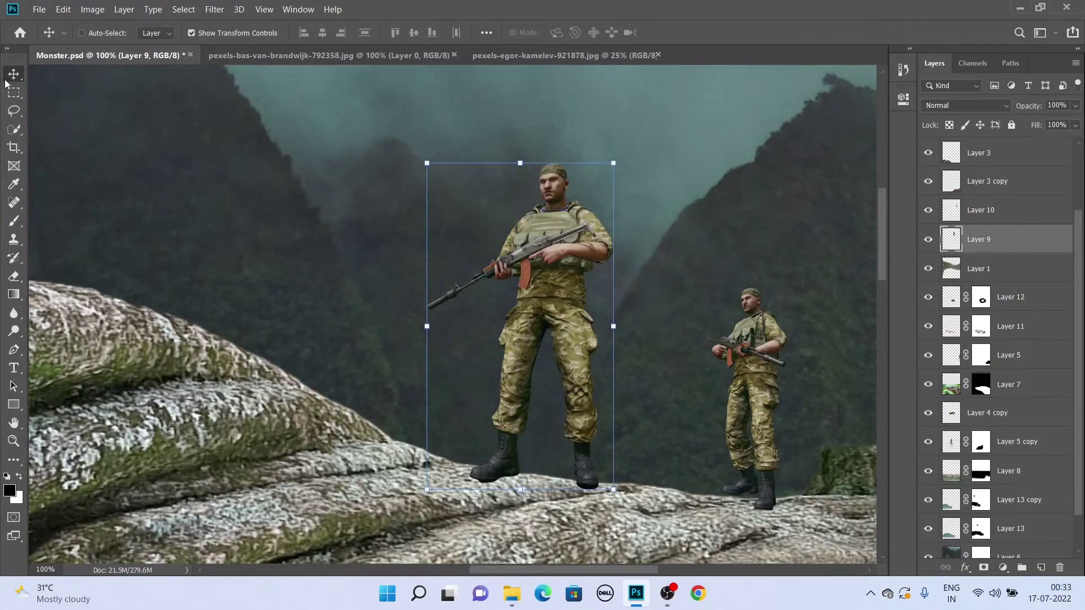
pyautogui.scroll(-2, 452, 311)
pyautogui.scroll(-2, 452, 311)
pyautogui.press('b')
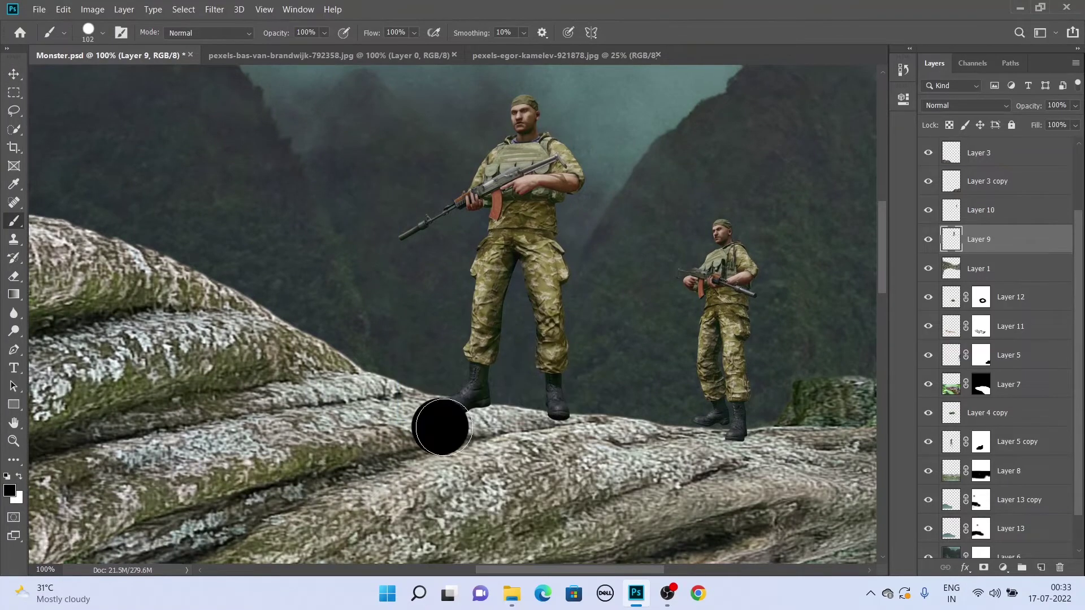
pyautogui.click(984, 568)
# With a smaller brush, paint the mask around the front soldier's boots to blend them into the bark
pyautogui.scroll(2, 462, 441)
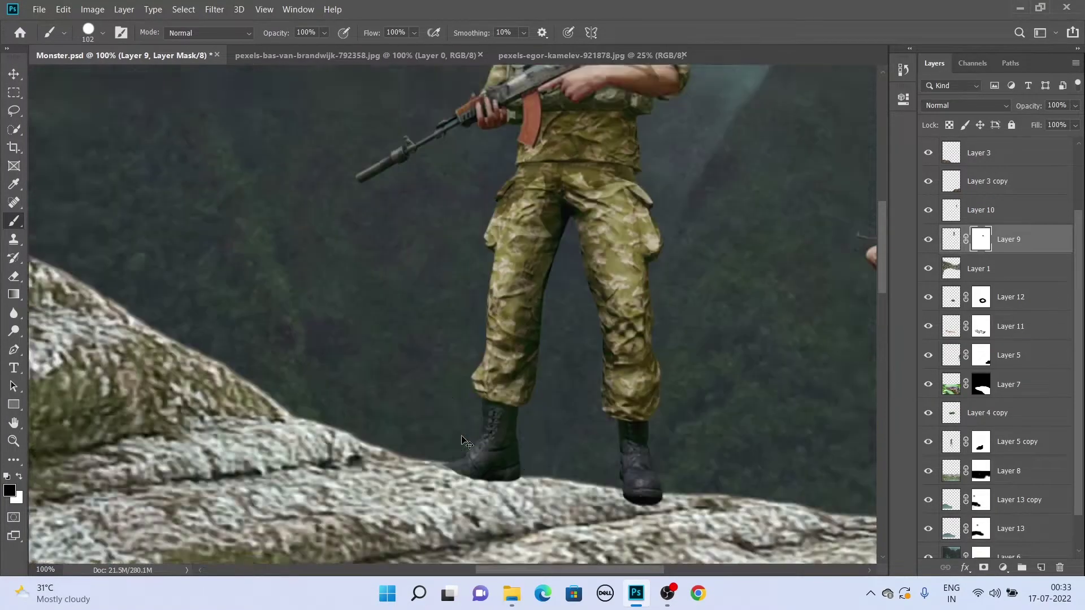
pyautogui.scroll(1, 462, 441)
pyautogui.press('[')
pyautogui.press('[')
pyautogui.press('[')
pyautogui.scroll(1, 486, 418)
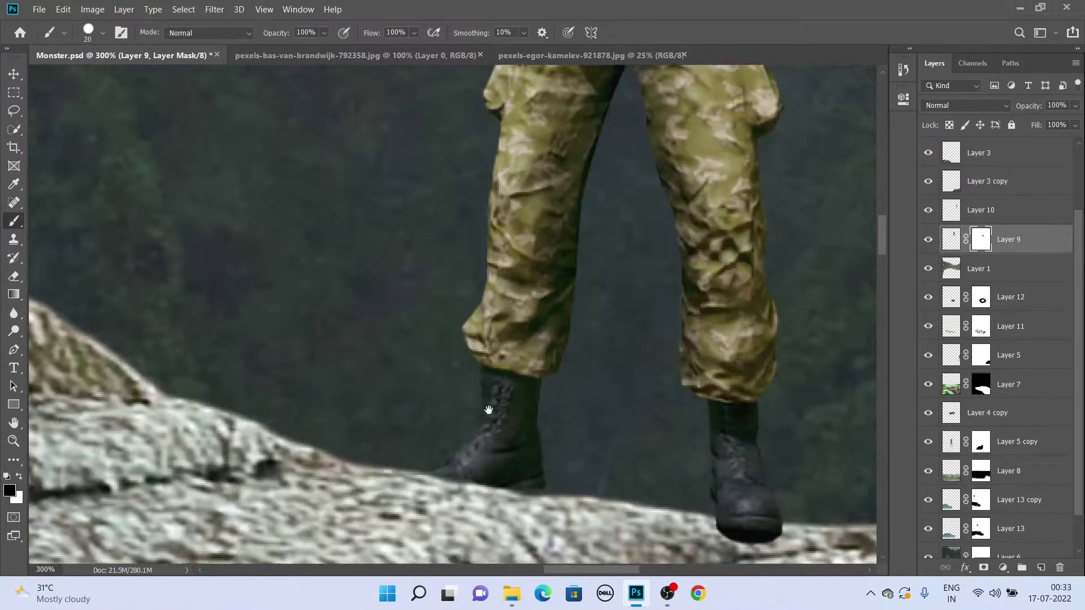
pyautogui.scroll(1, 489, 410)
pyautogui.press('x')
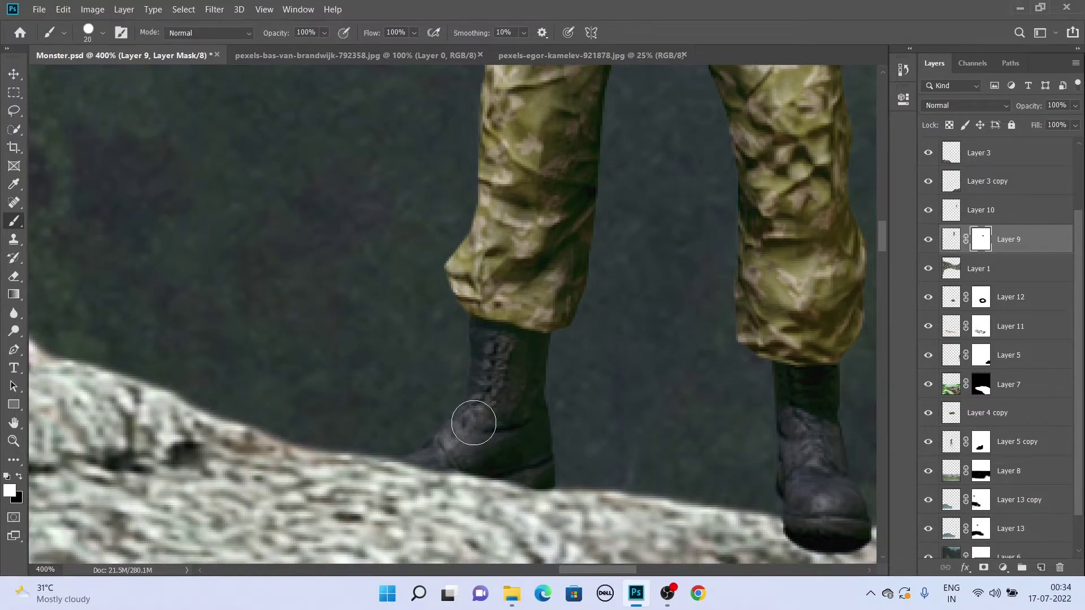
pyautogui.scroll(-5, 473, 423)
pyautogui.scroll(3, 509, 412)
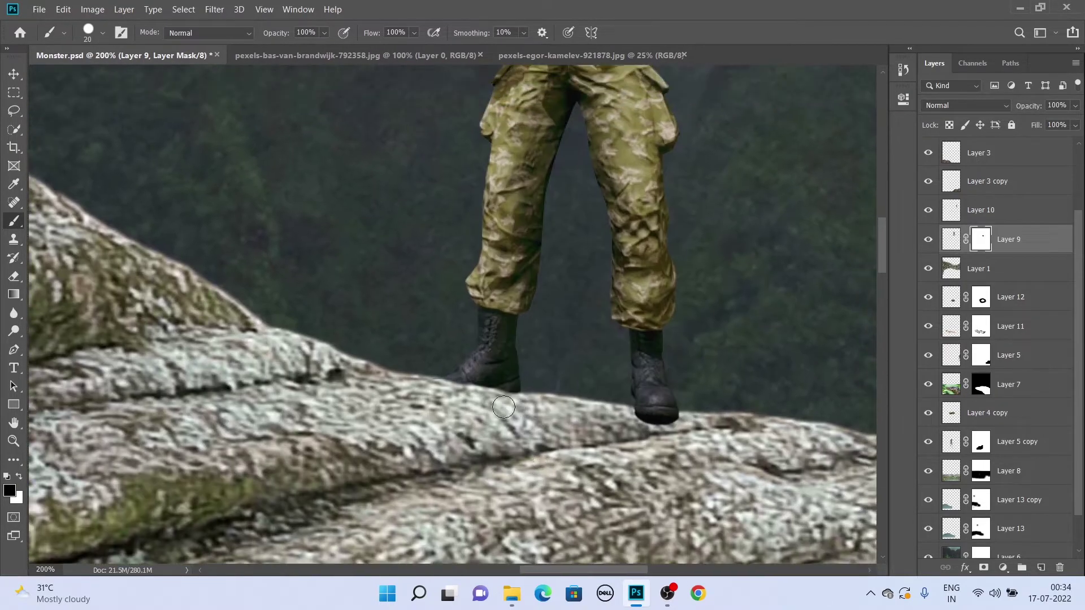
# Nudge the front soldier down onto the branch
pyautogui.press('v')
pyautogui.moveTo(496, 190); pyautogui.dragTo(492, 193)
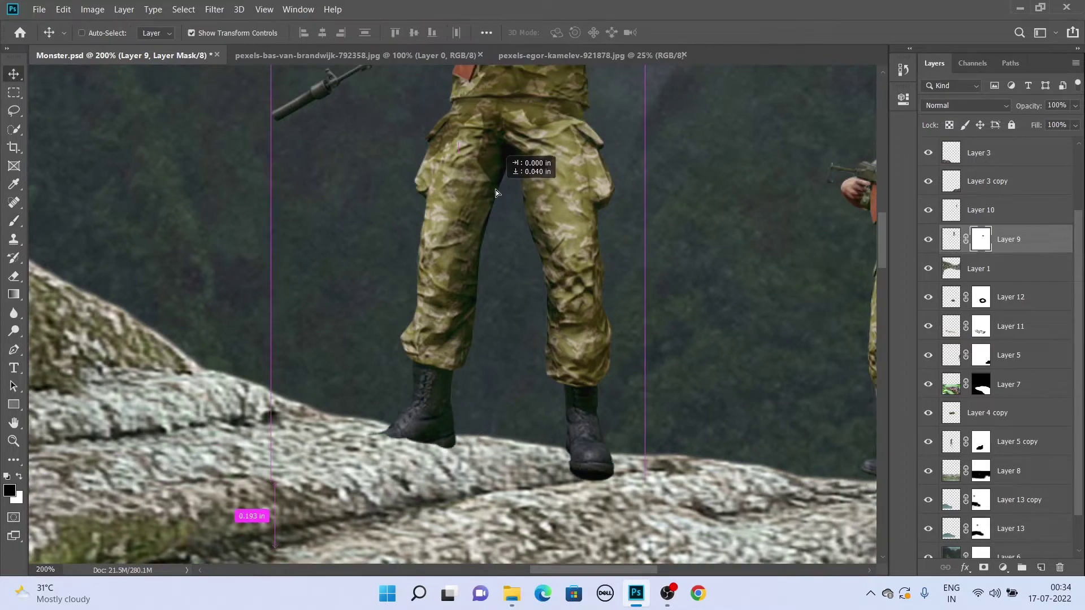
pyautogui.scroll(-5, 492, 192)
pyautogui.scroll(4, 492, 192)
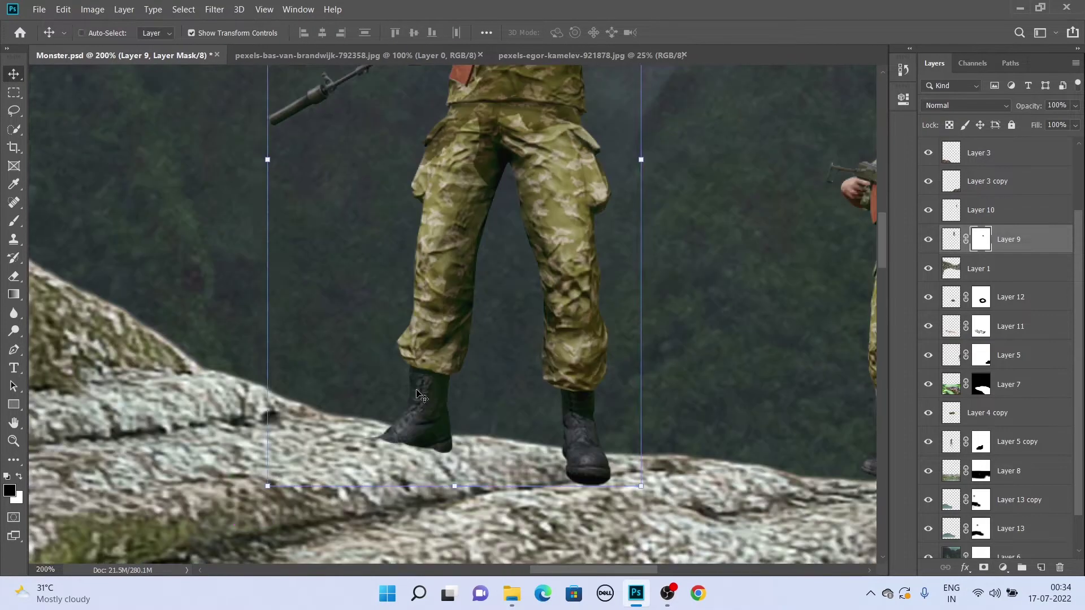
pyautogui.press('b')
pyautogui.scroll(1, 438, 452)
pyautogui.press('x')
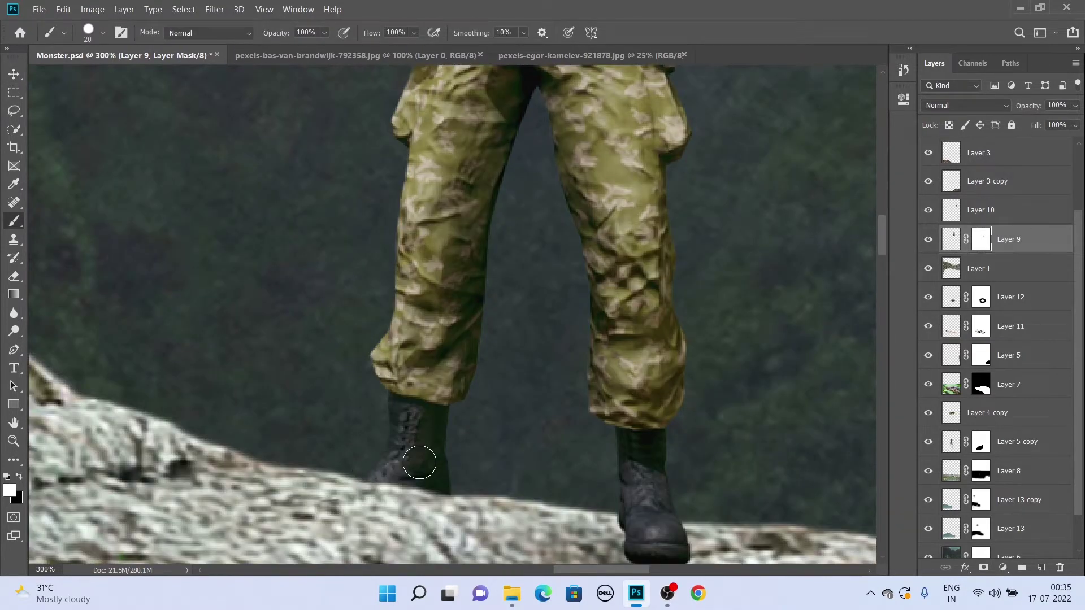
pyautogui.press('x')
pyautogui.scroll(-2, 419, 388)
pyautogui.scroll(-2, 419, 388)
# Nudge the rear soldier on Layer 10 down onto the branch and fit the image in view
pyautogui.click(14, 74)
pyautogui.hotkey('alt', ']')
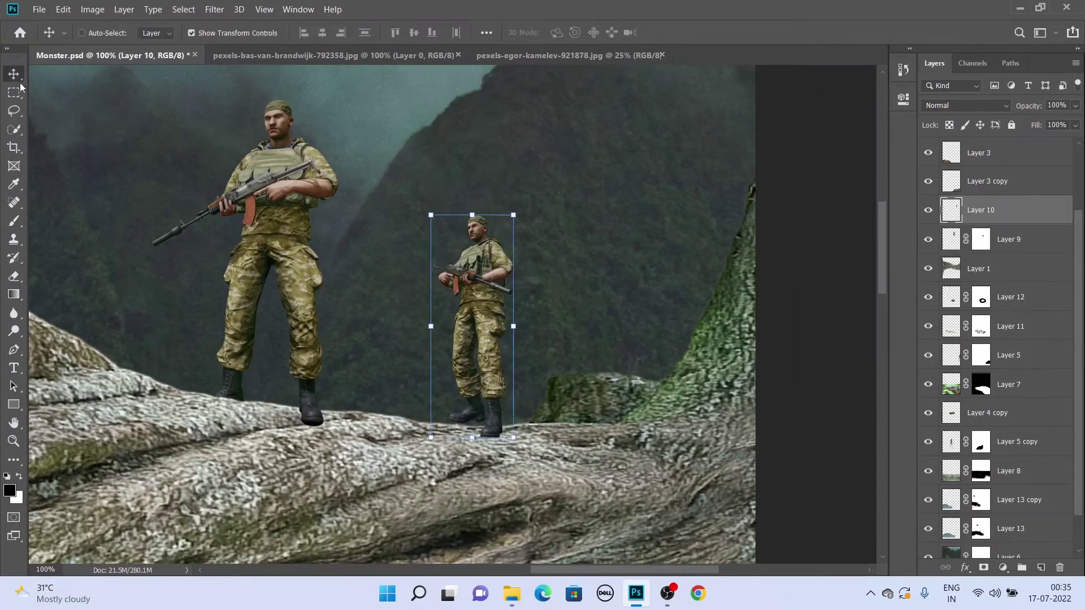
pyautogui.moveTo(459, 274); pyautogui.dragTo(459, 284)
pyautogui.scroll(3, 481, 362)
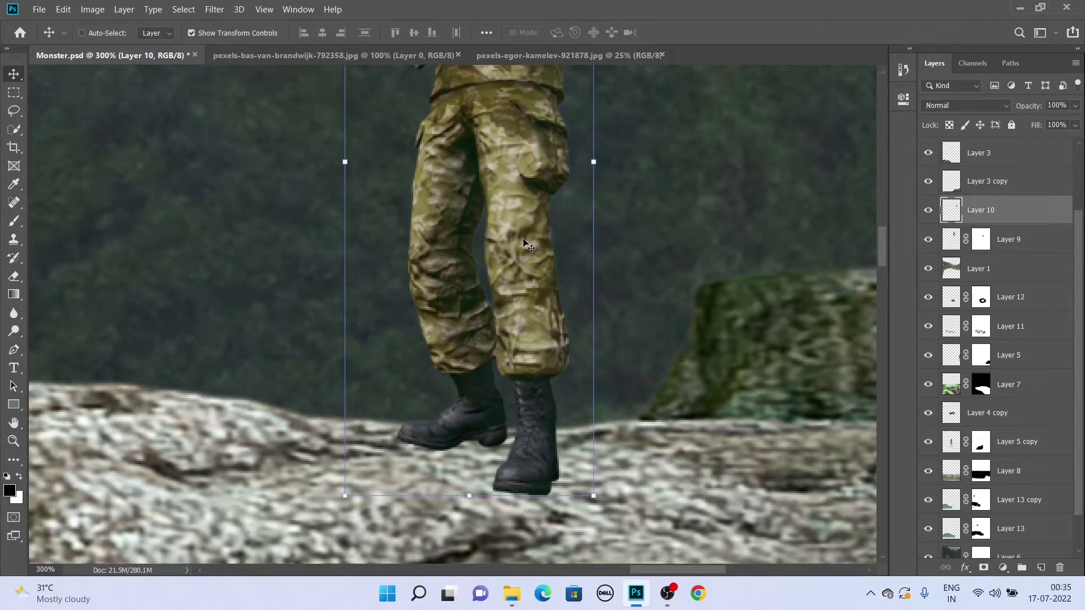
pyautogui.hotkey('ctrl', '0')
# Add a new empty layer clipped to the front soldier's Layer 9
pyautogui.press('b')
pyautogui.click(1008, 239)
pyautogui.hotkey('ctrl', 'shift', 'alt', 'n')
# Zoom in and draw a polygonal lasso selection as a band across the front soldier's eyes
pyautogui.hotkey('ctrl', 'alt', 'g')
pyautogui.scroll(5, 518, 195)
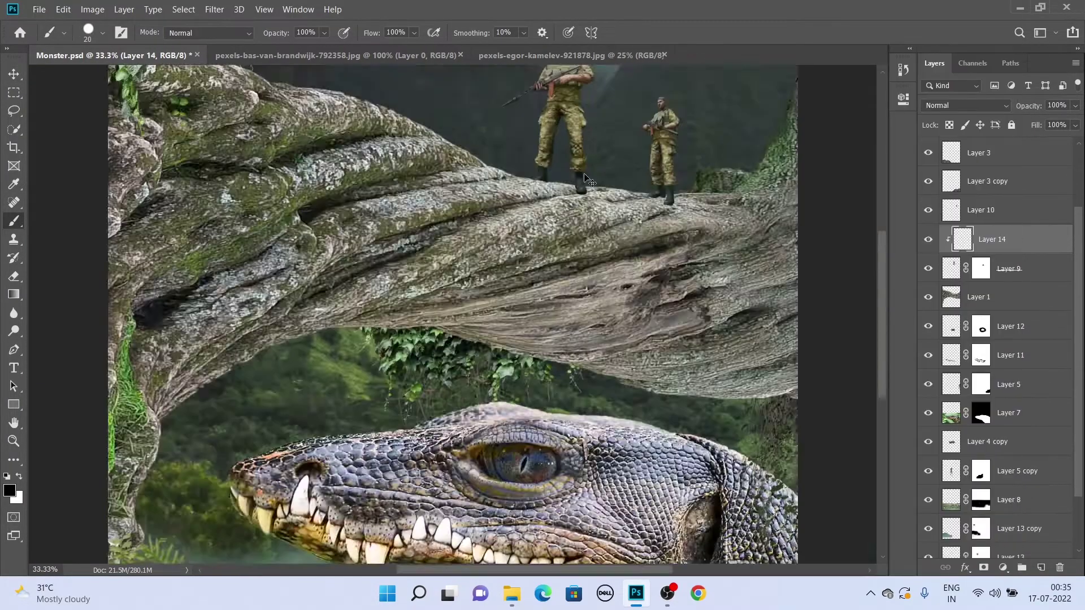
pyautogui.scroll(3, 373, 271)
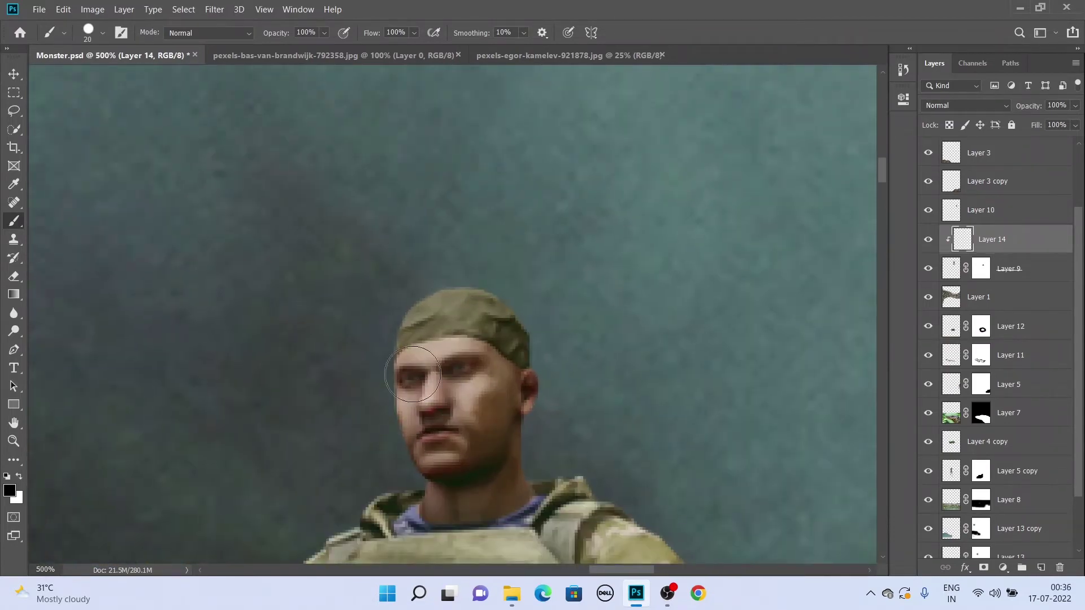
pyautogui.click(14, 129)
pyautogui.press('l')
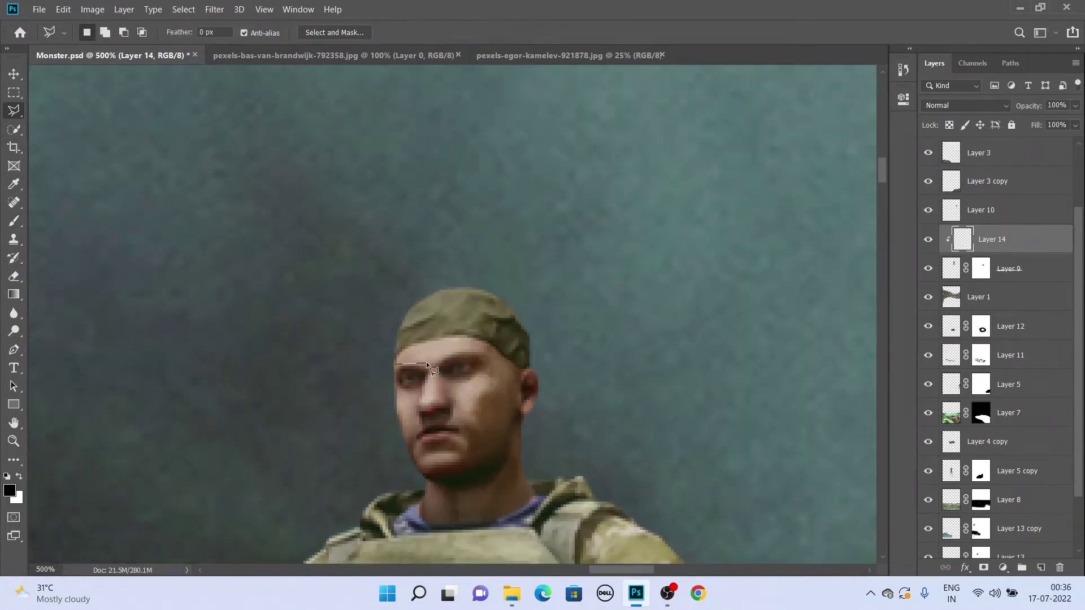
pyautogui.click(440, 360)
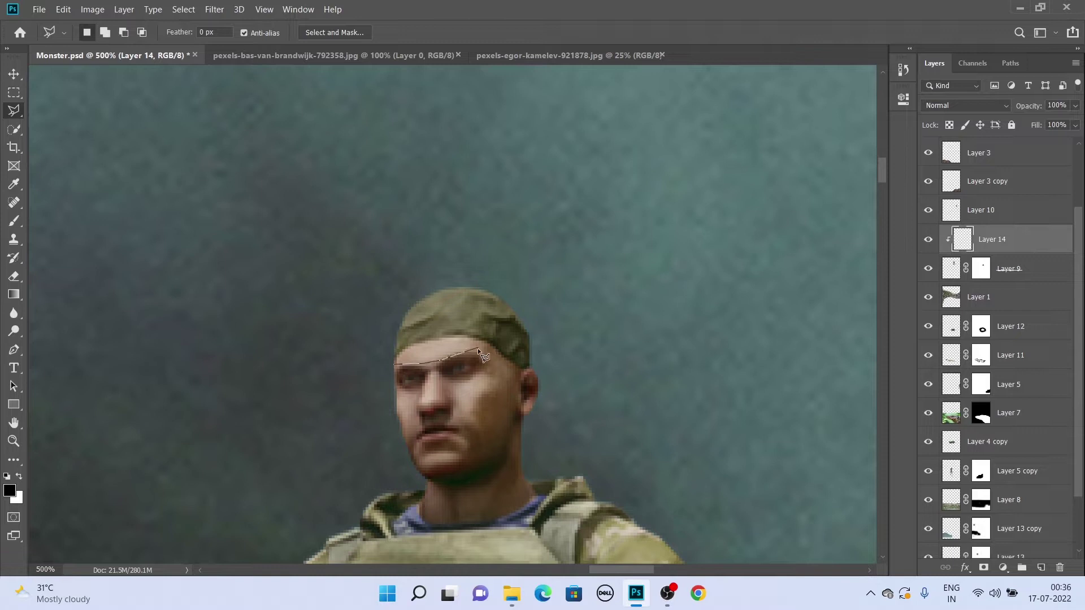
pyautogui.click(524, 372)
pyautogui.click(395, 406)
# Fill the eye-band selection with a bright yellow and deselect
pyautogui.click(362, 375)
pyautogui.click(394, 364)
pyautogui.press('b')
pyautogui.click(9, 491)
pyautogui.click(535, 208)
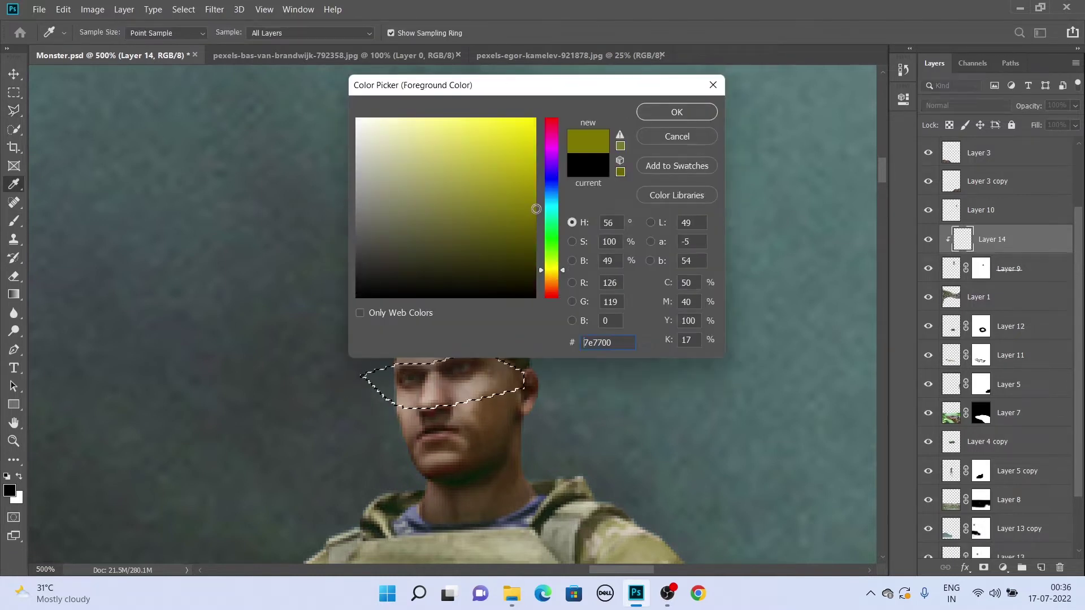
pyautogui.click(536, 151)
pyautogui.press('Return')
pyautogui.hotkey('alt', 'BackSpace')
pyautogui.hotkey('ctrl', 'd')
pyautogui.press('l')
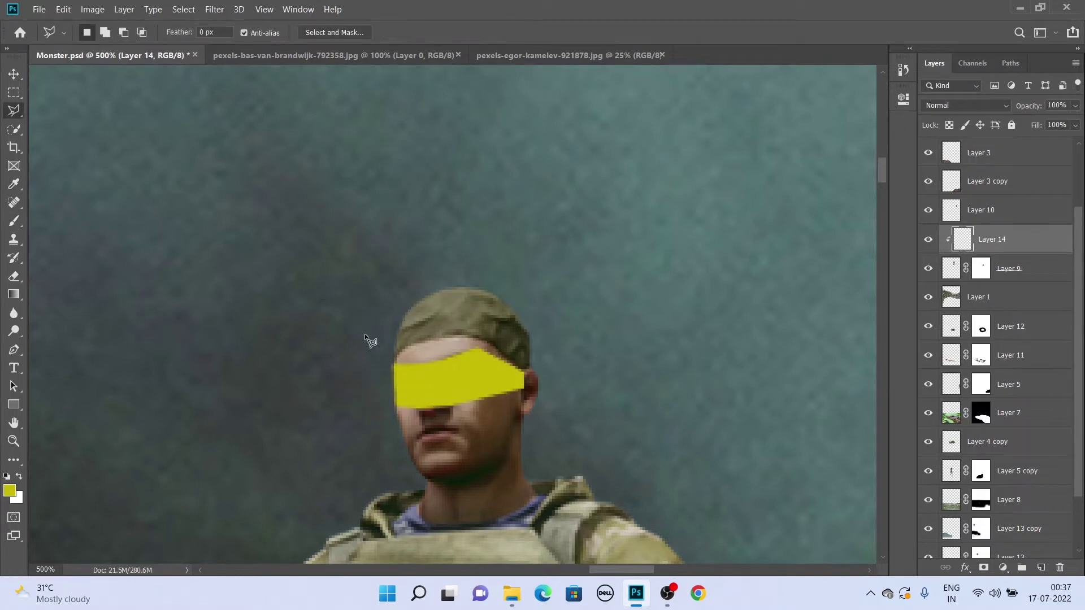
# Pick a dark grey and paint to trim the yellow band's edge near the ear
pyautogui.press('b')
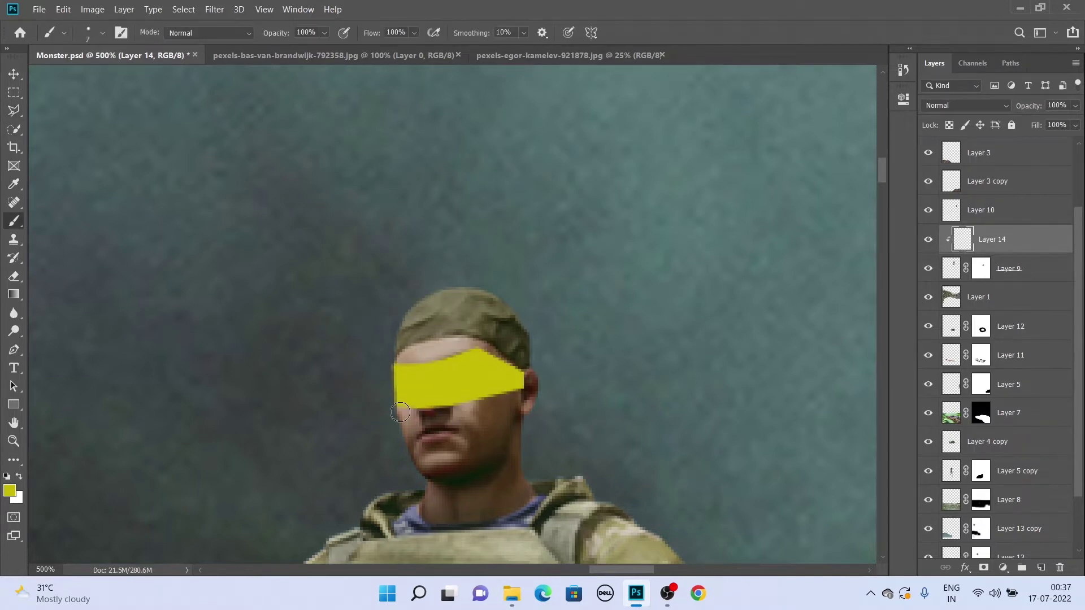
pyautogui.press('x')
pyautogui.click(9, 491)
pyautogui.click(357, 254)
pyautogui.click(677, 112)
pyautogui.scroll(1, 377, 420)
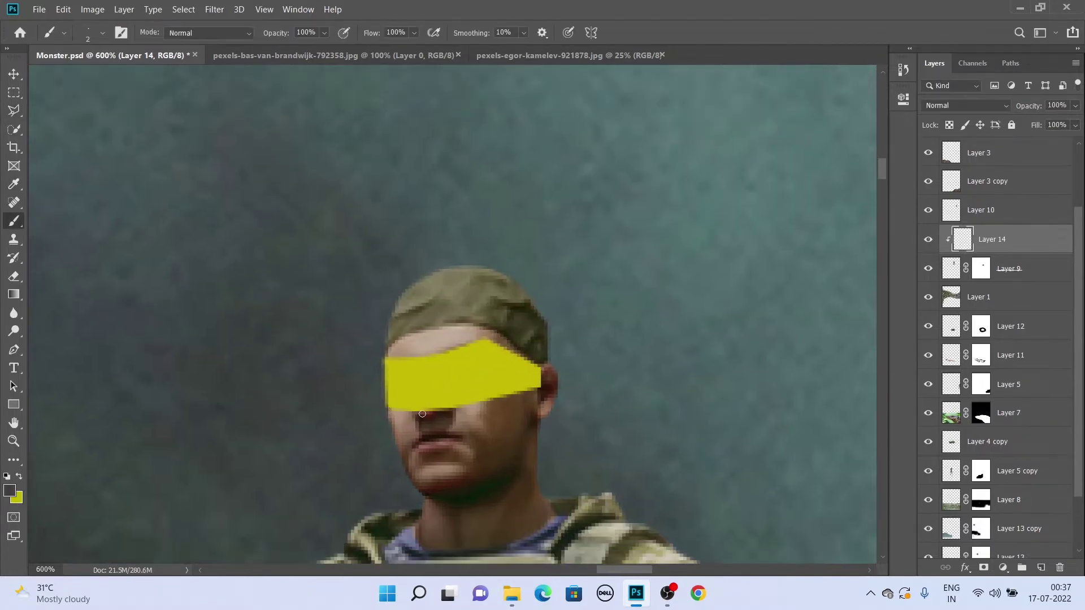
pyautogui.moveTo(519, 393)
pyautogui.mouseDown()
pyautogui.moveTo(542, 369)
pyautogui.moveTo(443, 354)
pyautogui.mouseUp()
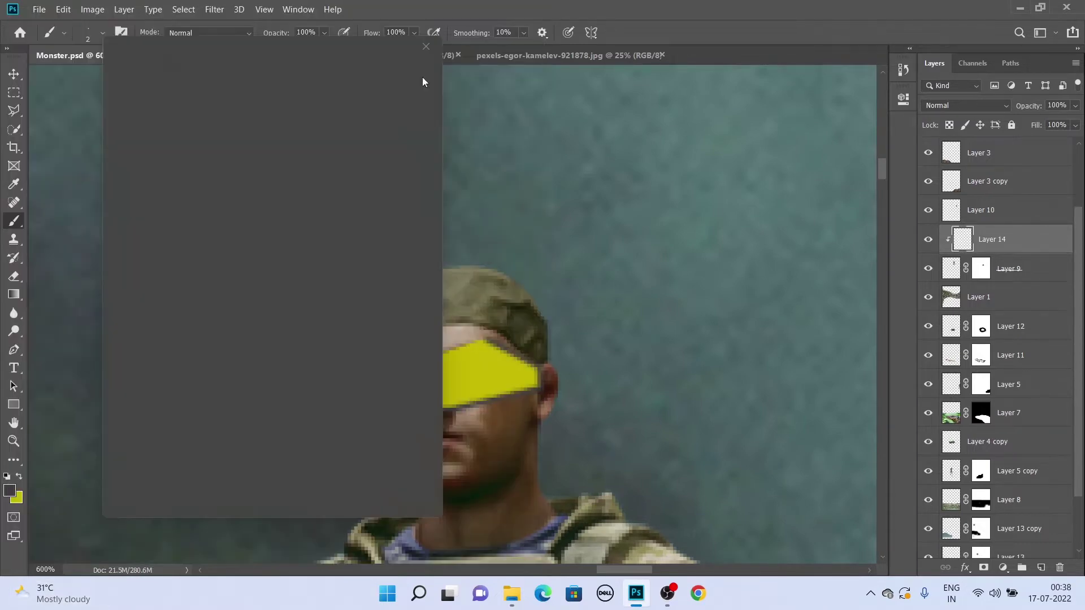
# Add a layer mask to Layer 14 and paint black to trim the band's left edge
pyautogui.click(984, 567)
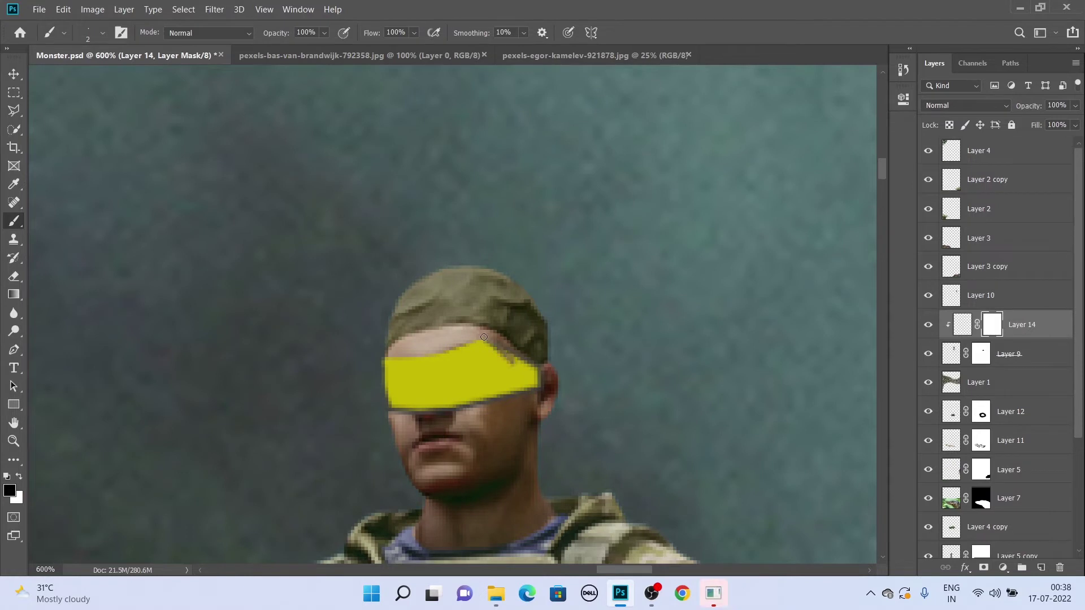
pyautogui.hotkey('ctrl', 'z')
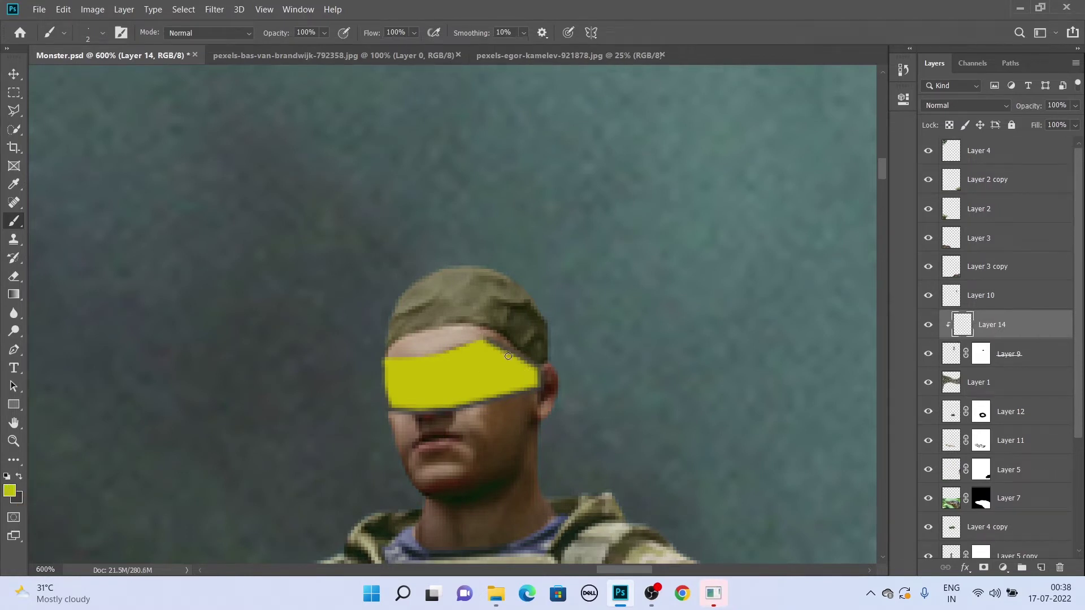
pyautogui.hotkey('ctrl', 'z')
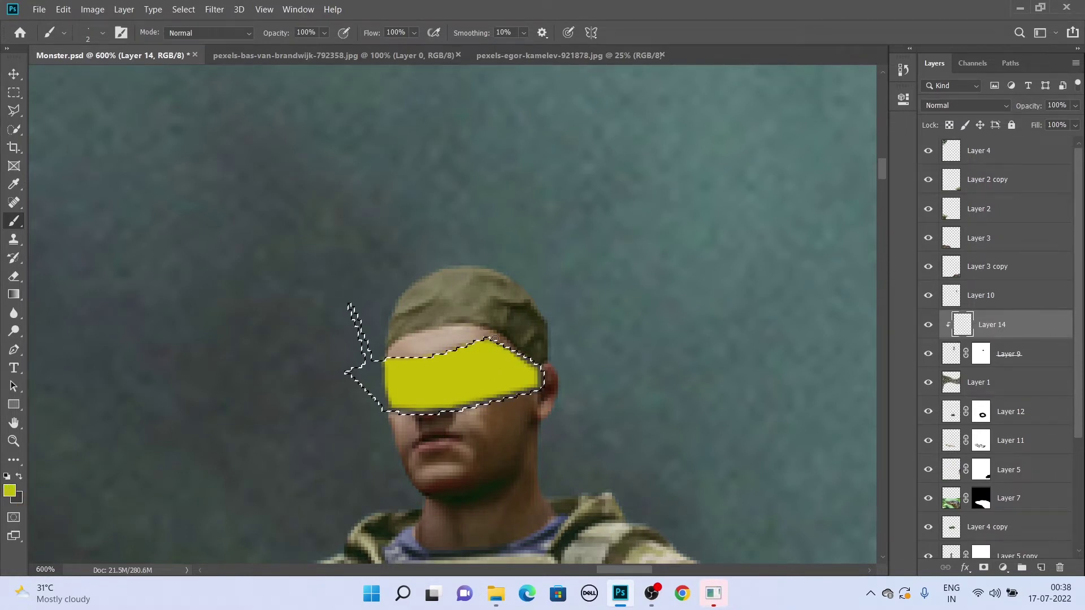
pyautogui.press('l')
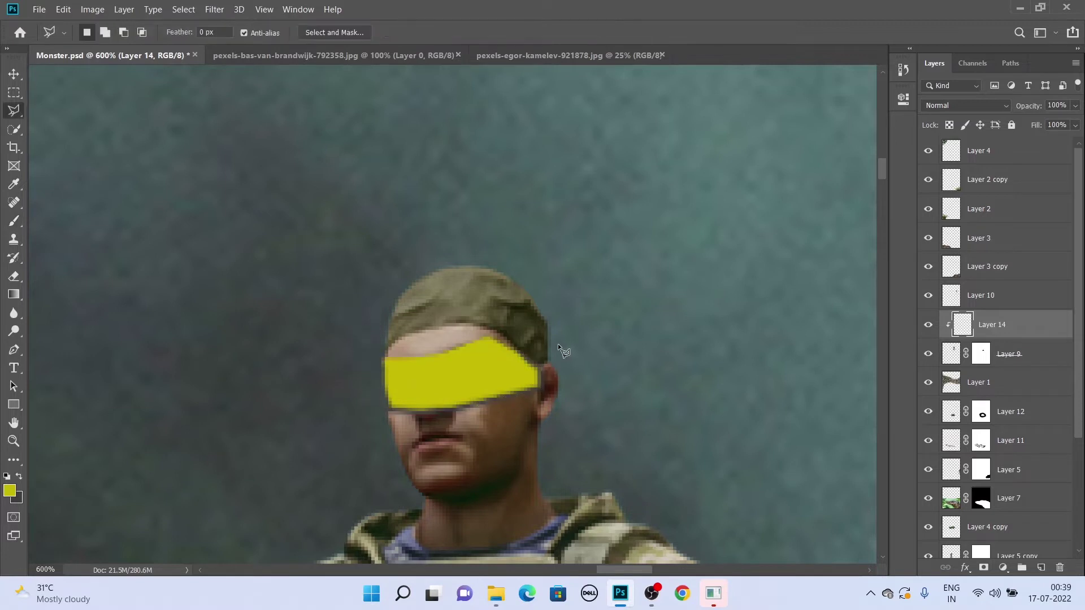
pyautogui.hotkey('ctrl', 'shift', 'z')
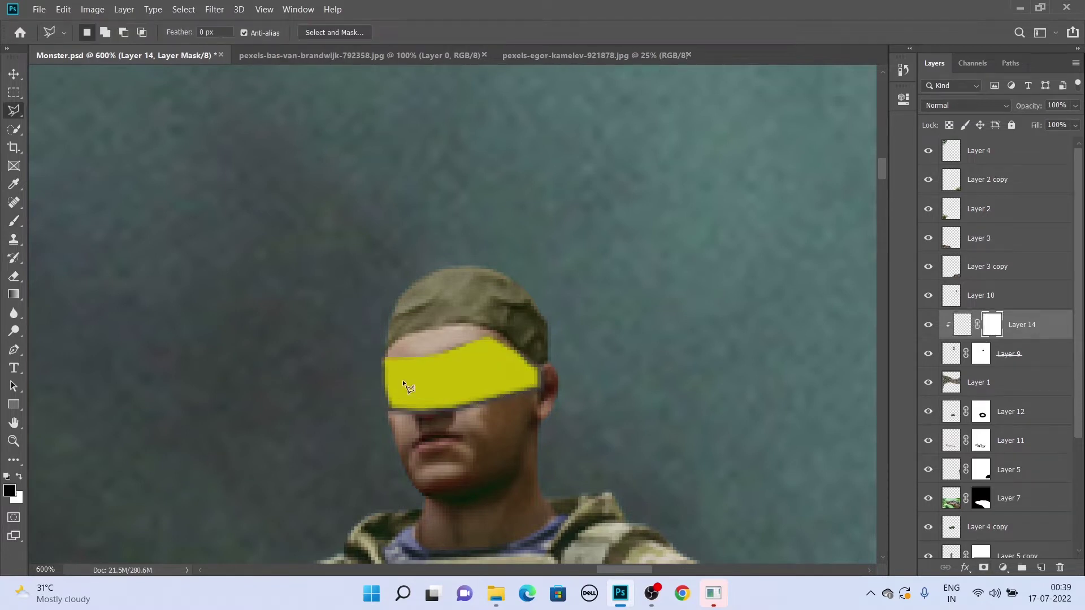
pyautogui.press('b')
pyautogui.moveTo(386, 381); pyautogui.dragTo(383, 408)
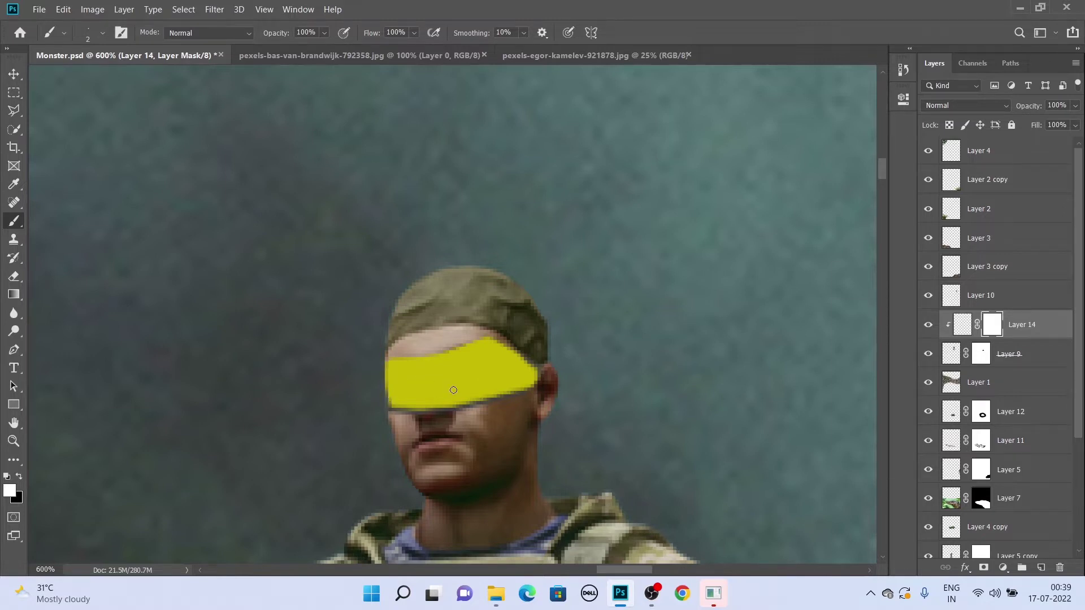
# Adjust the foreground colour and duplicate the yellow band layer
pyautogui.click(9, 491)
pyautogui.click(676, 111)
pyautogui.click(962, 325)
pyautogui.click(9, 491)
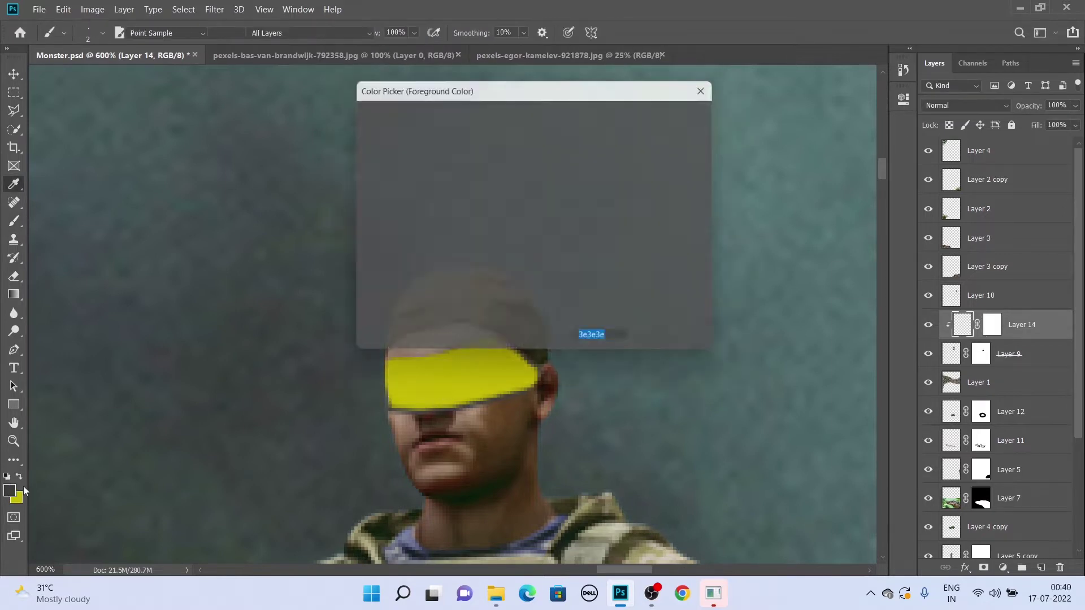
pyautogui.press('Return')
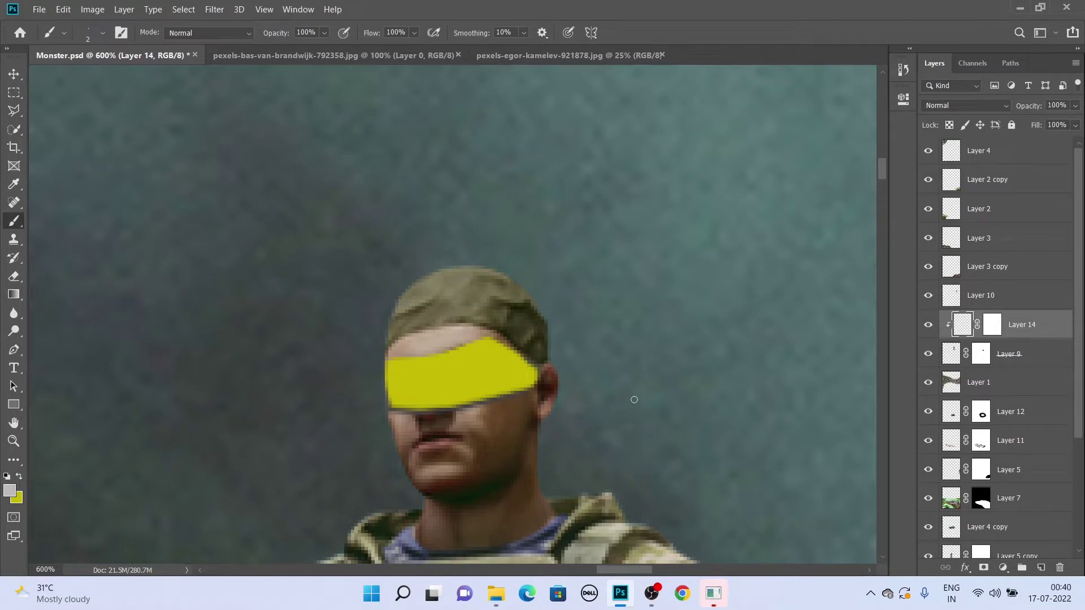
pyautogui.moveTo(634, 399)
pyautogui.mouseDown()
pyautogui.moveTo(482, 320)
pyautogui.moveTo(641, 390)
pyautogui.mouseUp()
pyautogui.hotkey('ctrl', 'j')
pyautogui.rightClick(1022, 295)
# Clip the band copy, then move and scale it to about 83% over the second soldier's eyes
pyautogui.click(882, 256)
pyautogui.press('v')
pyautogui.scroll(-5, 476, 298)
pyautogui.scroll(4, 423, 329)
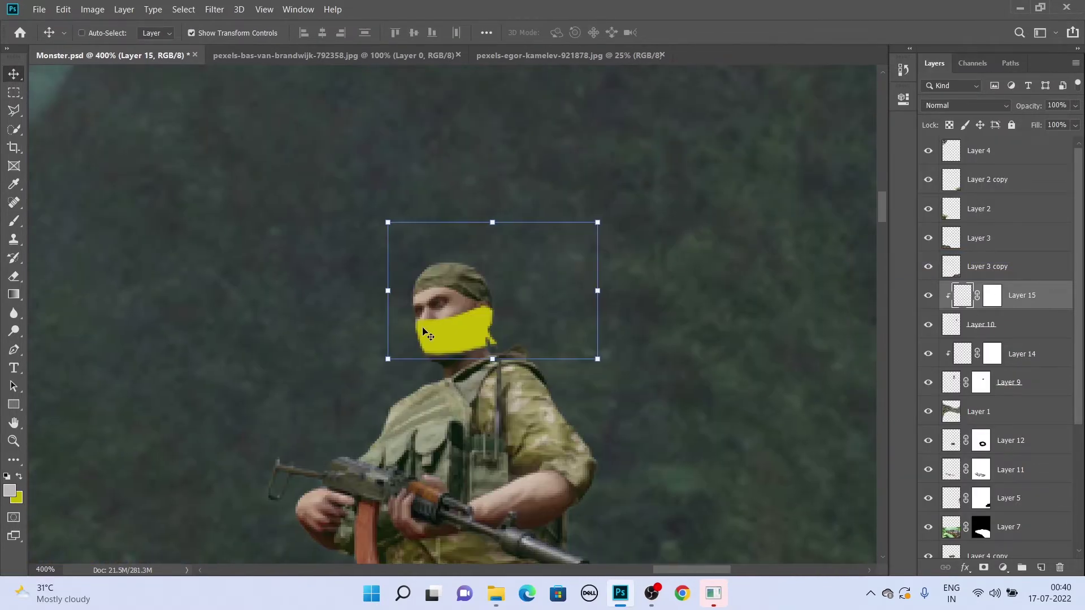
pyautogui.scroll(1, 423, 329)
pyautogui.moveTo(423, 329); pyautogui.dragTo(424, 305)
pyautogui.moveTo(610, 250); pyautogui.dragTo(568, 280)
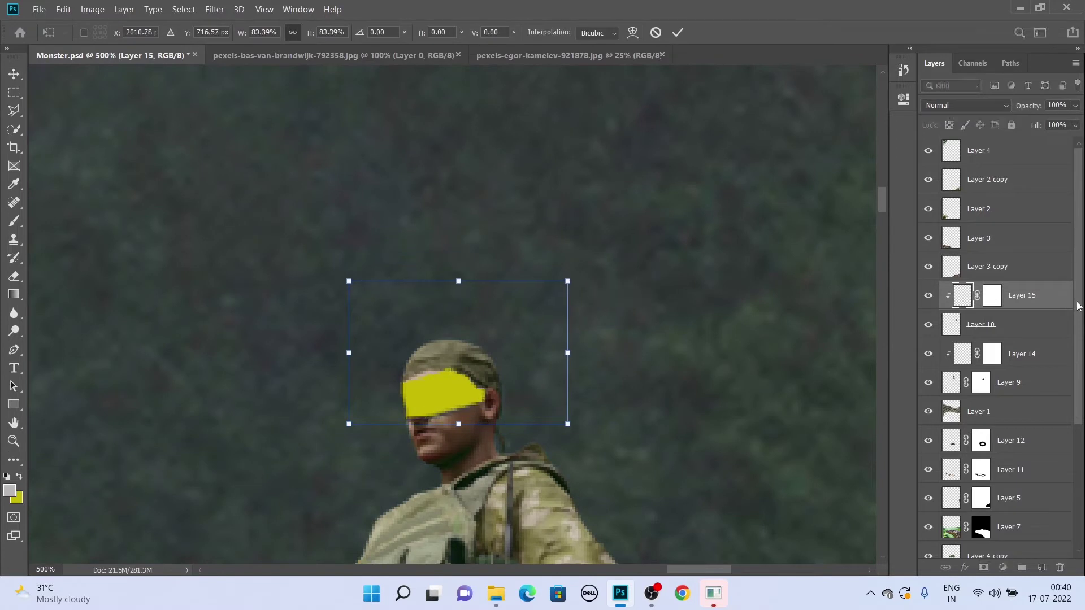
pyautogui.press('Return')
pyautogui.click(992, 295)
# Paint the copy's mask in black and white to fit its top, eyebrow and ear edges
pyautogui.press('b')
pyautogui.scroll(3, 395, 396)
pyautogui.press('x')
pyautogui.moveTo(453, 405)
pyautogui.mouseDown()
pyautogui.moveTo(382, 426)
pyautogui.moveTo(384, 448)
pyautogui.mouseUp()
pyautogui.press('x')
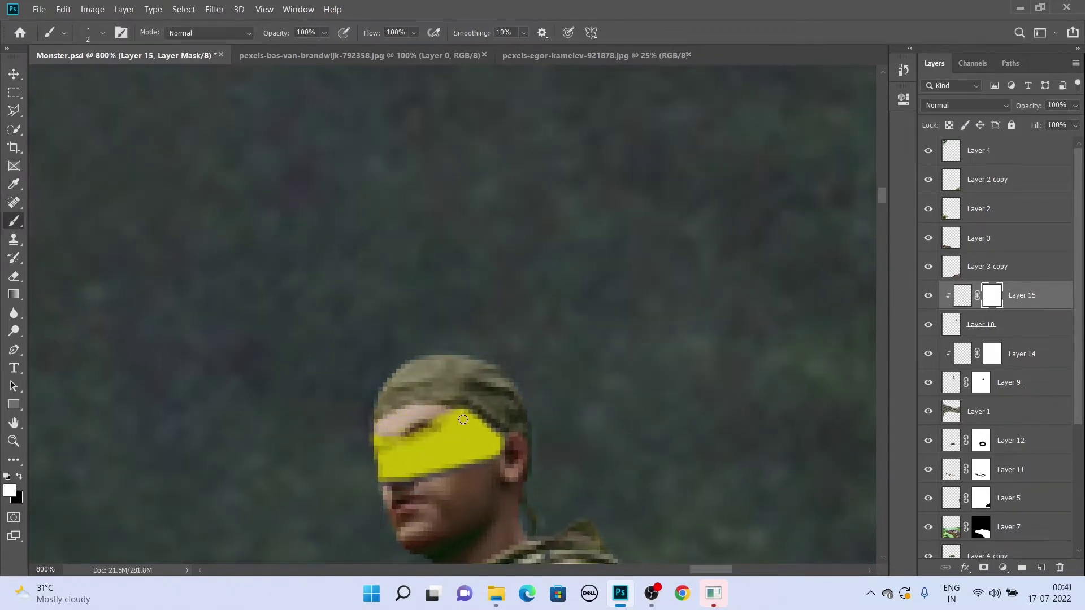
pyautogui.moveTo(452, 421); pyautogui.dragTo(401, 437)
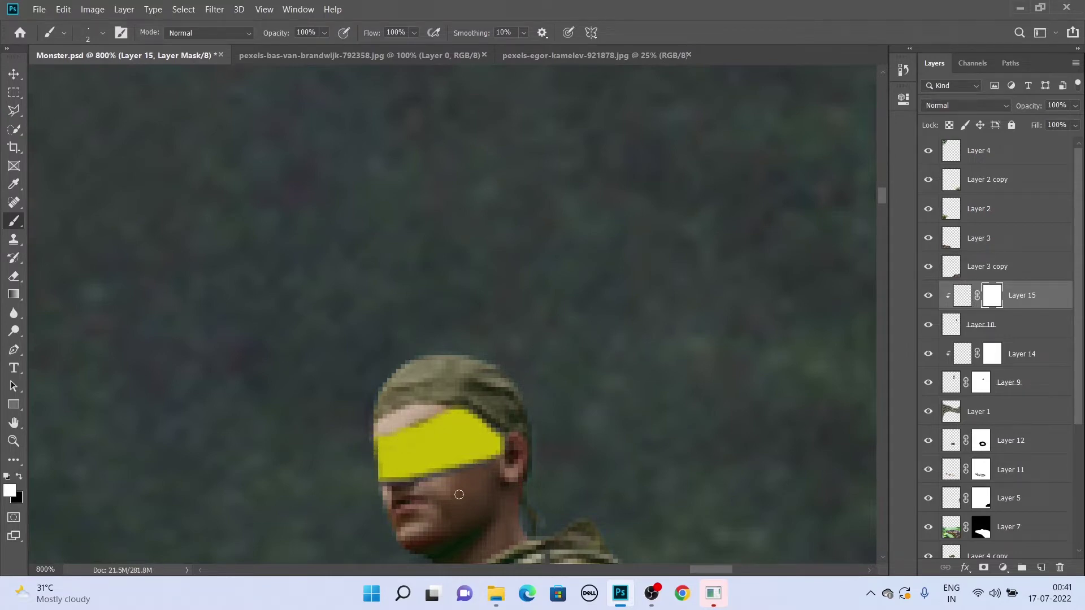
pyautogui.press('x')
pyautogui.moveTo(486, 447); pyautogui.dragTo(509, 461)
# Compare both soldiers' band masks, switching between Layers 14 and 15, then fit the composition on screen
pyautogui.scroll(-2, 402, 459)
pyautogui.scroll(-2, 662, 444)
pyautogui.scroll(2, 439, 354)
pyautogui.moveTo(537, 415); pyautogui.dragTo(641, 373)
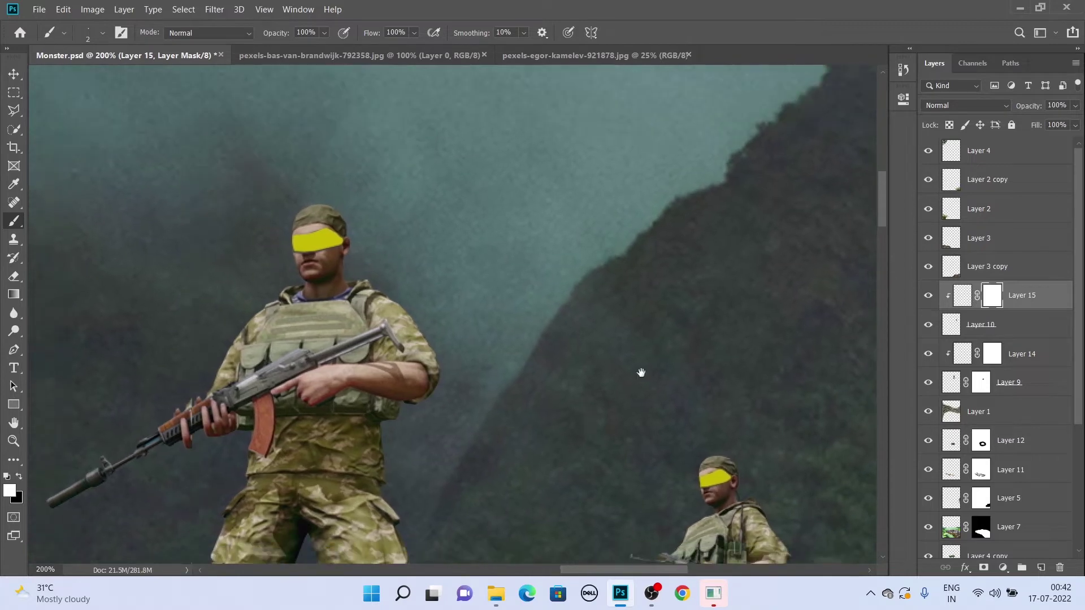
pyautogui.scroll(4, 257, 195)
pyautogui.hotkey('alt', '[')
pyautogui.hotkey('alt', '[')
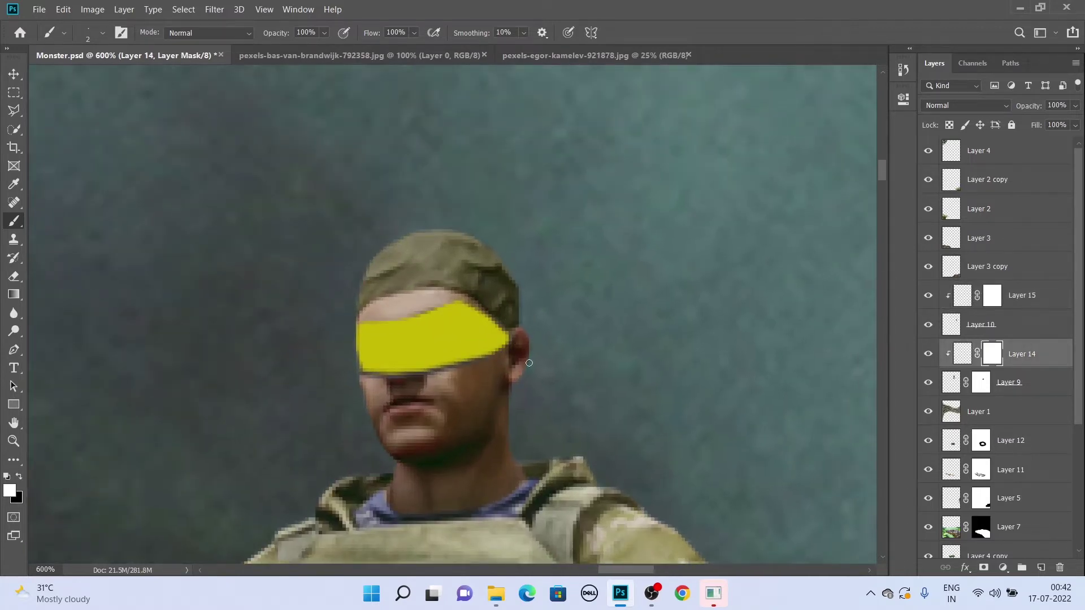
pyautogui.scroll(-2, 528, 350)
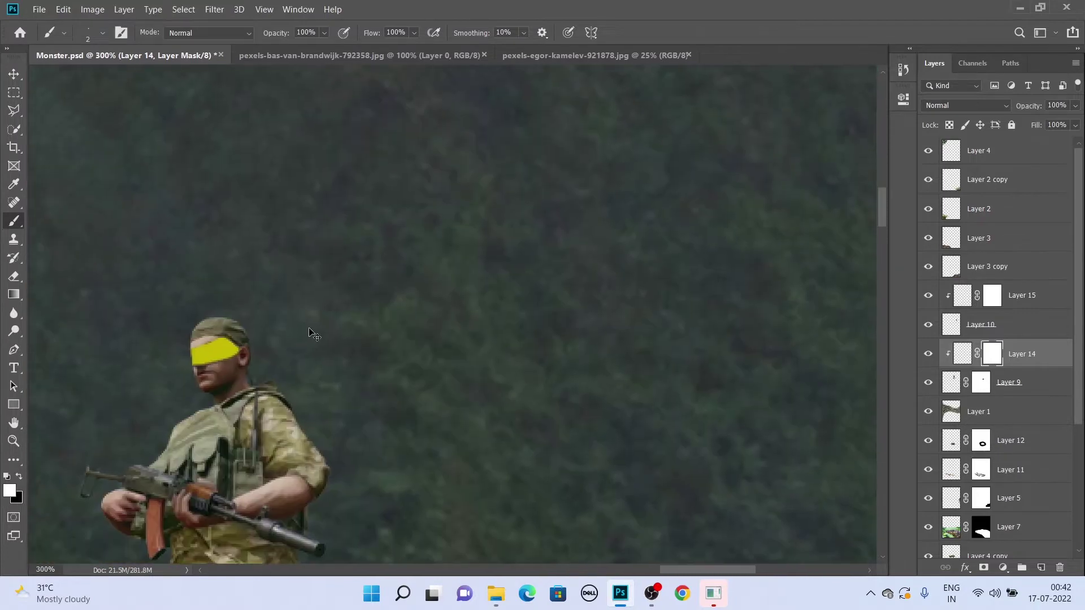
pyautogui.scroll(1, 430, 367)
pyautogui.hotkey('alt', ']')
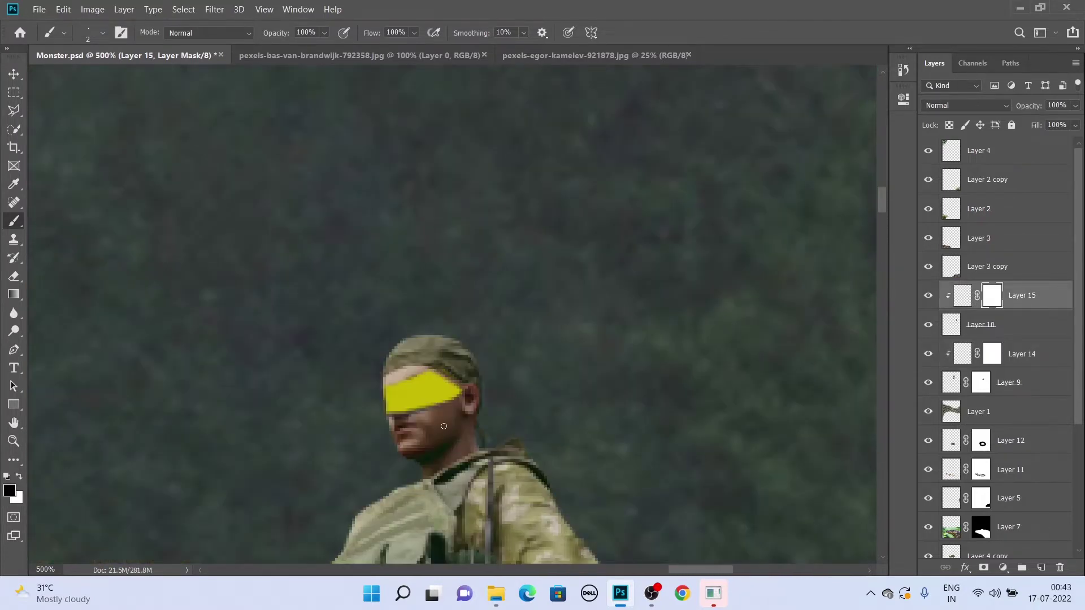
pyautogui.scroll(1, 407, 392)
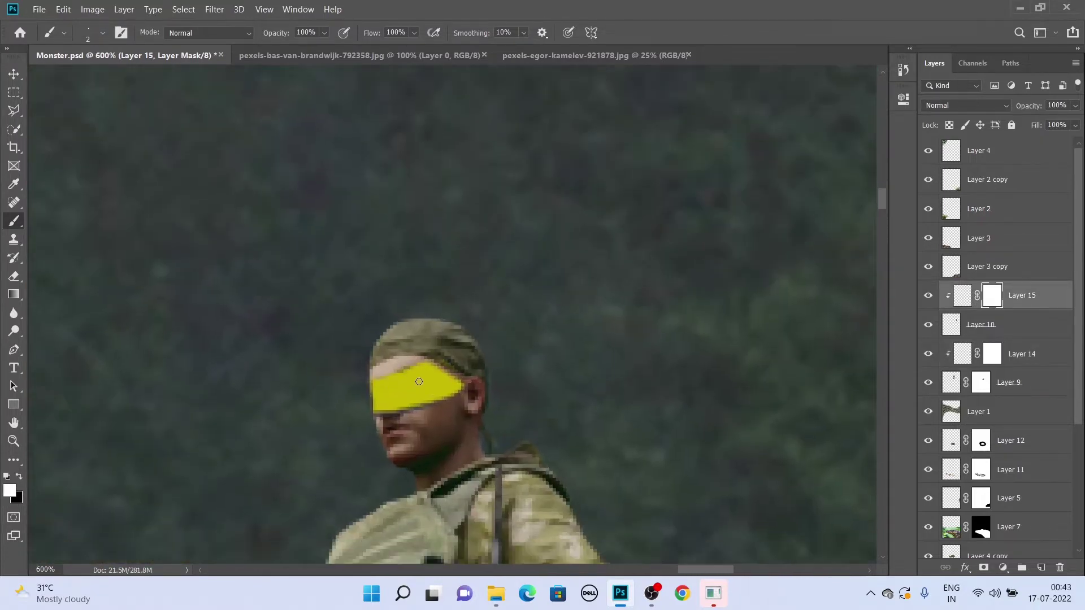
pyautogui.hotkey('ctrl', '0')
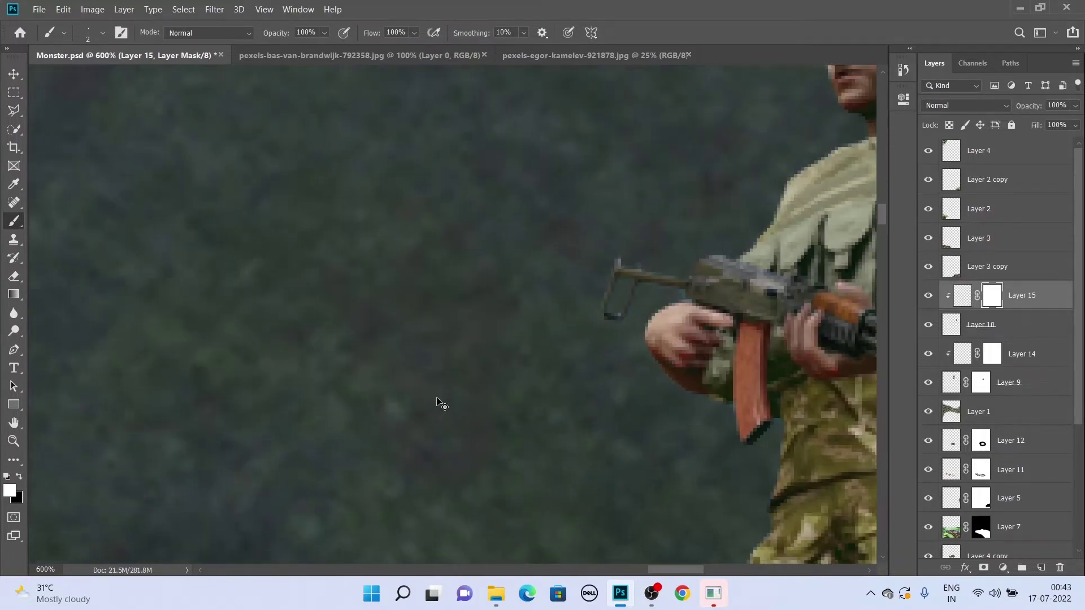
pyautogui.scroll(8, 518, 187)
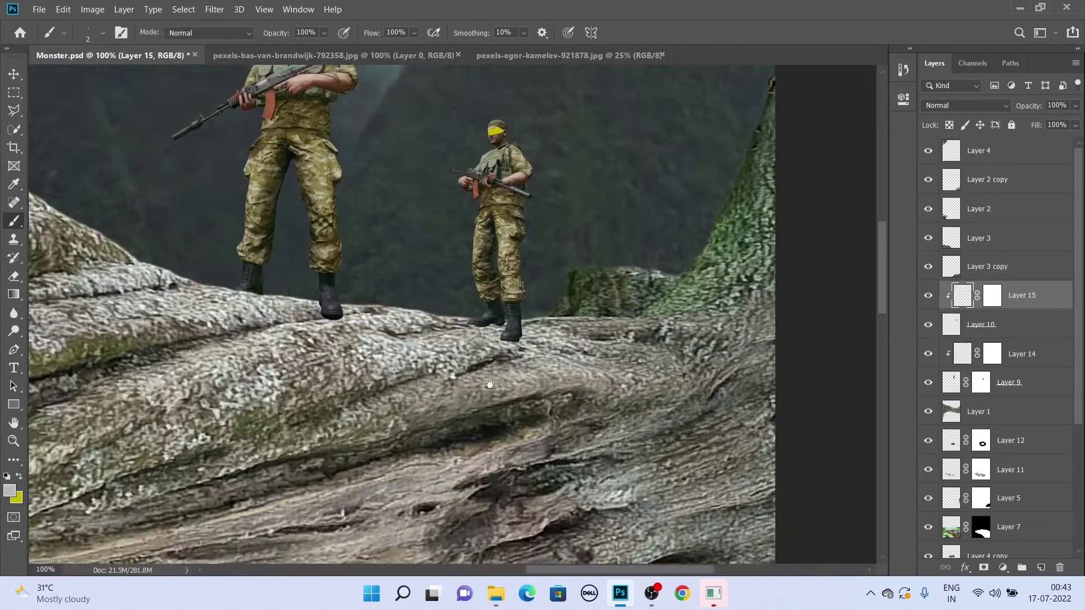
# Set the brush foreground colour to black (000000)
pyautogui.write('i000000')
pyautogui.click(677, 112)
pyautogui.press('b')
pyautogui.scroll(2, 397, 246)
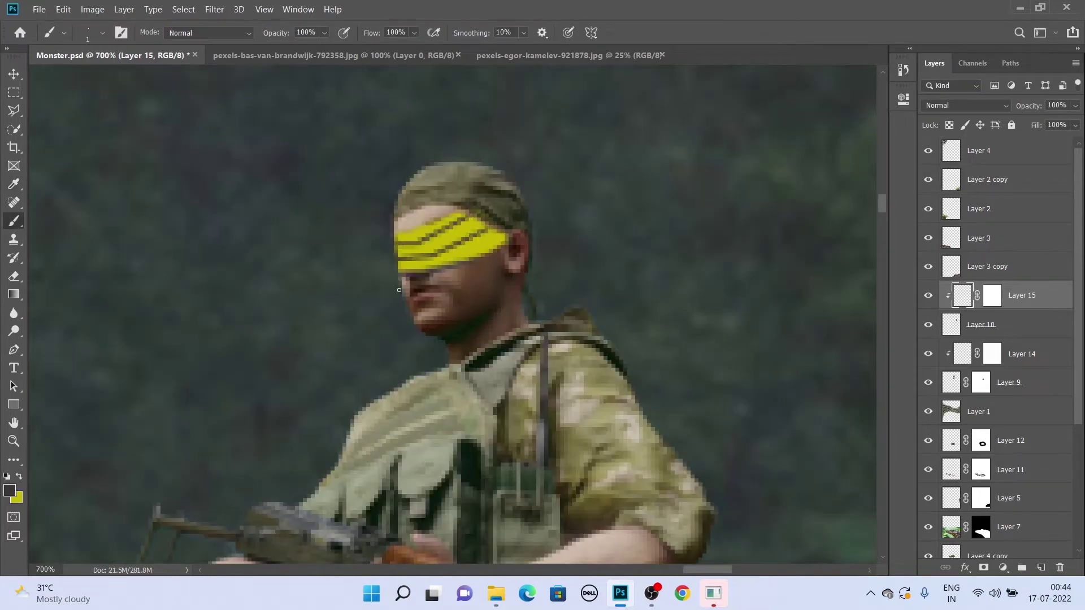
pyautogui.scroll(-3, 399, 290)
pyautogui.scroll(2, 412, 208)
pyautogui.scroll(2, 359, 231)
# Paint a straight dark stripe across the yellow eye band, then review the whole composition
pyautogui.keyDown('ctrl'); pyautogui.click(359, 232); pyautogui.keyUp('ctrl')
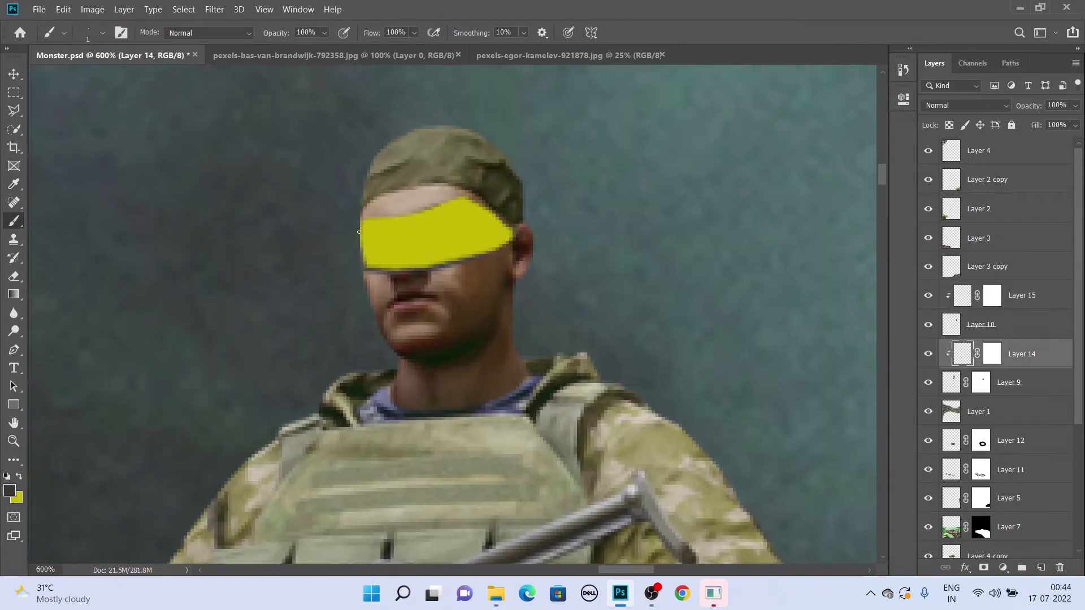
pyautogui.moveTo(511, 225); pyautogui.dragTo(360, 249)
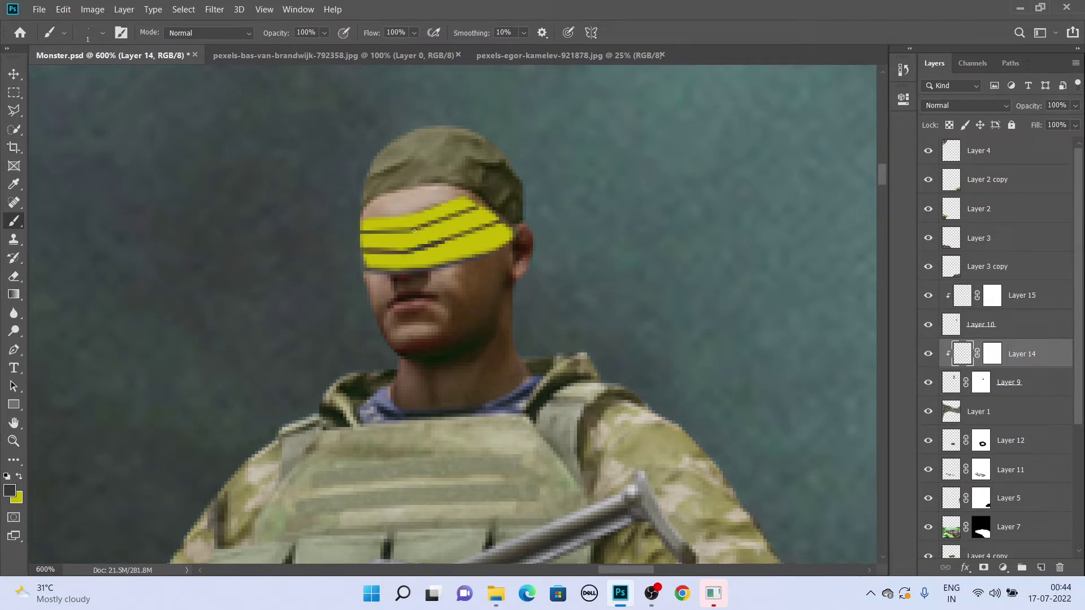
pyautogui.scroll(-1, 358, 250)
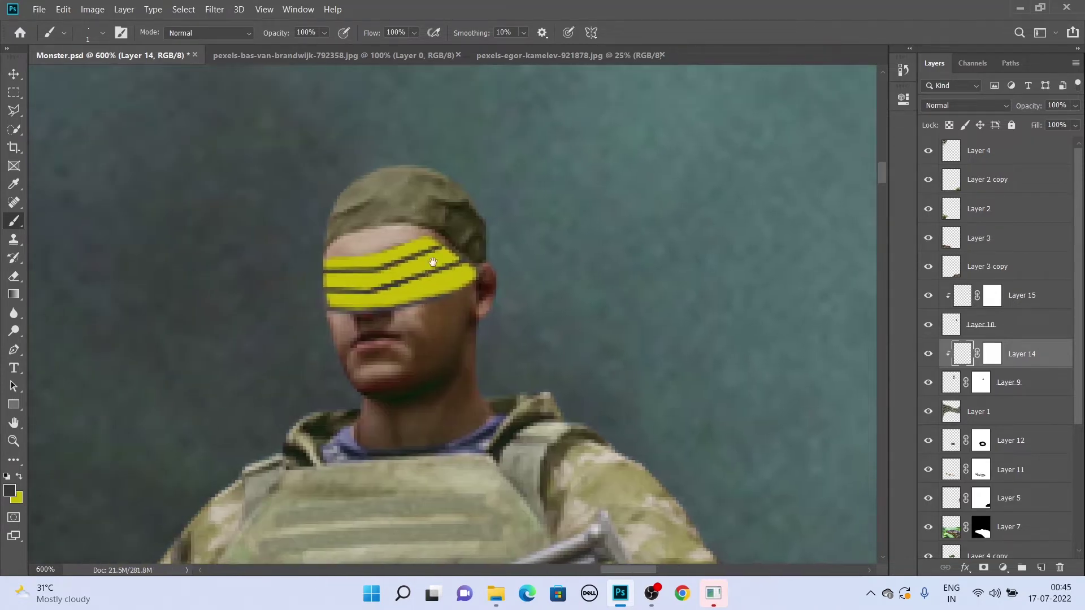
pyautogui.scroll(-2, 541, 286)
pyautogui.hotkey('ctrl', '0')
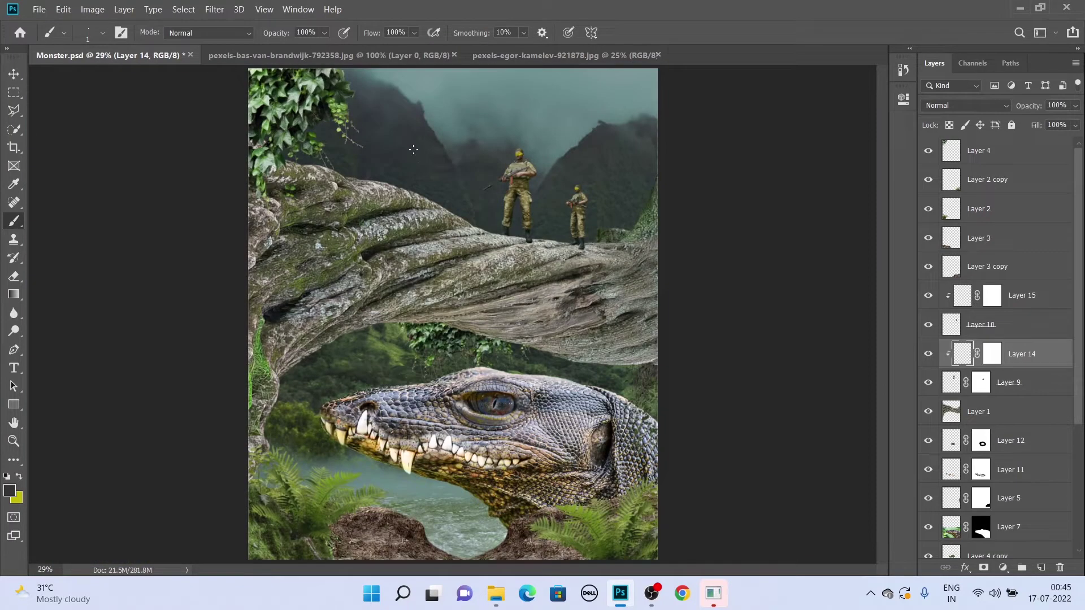
pyautogui.scroll(-2, 1023, 403)
pyautogui.scroll(-3, 1023, 403)
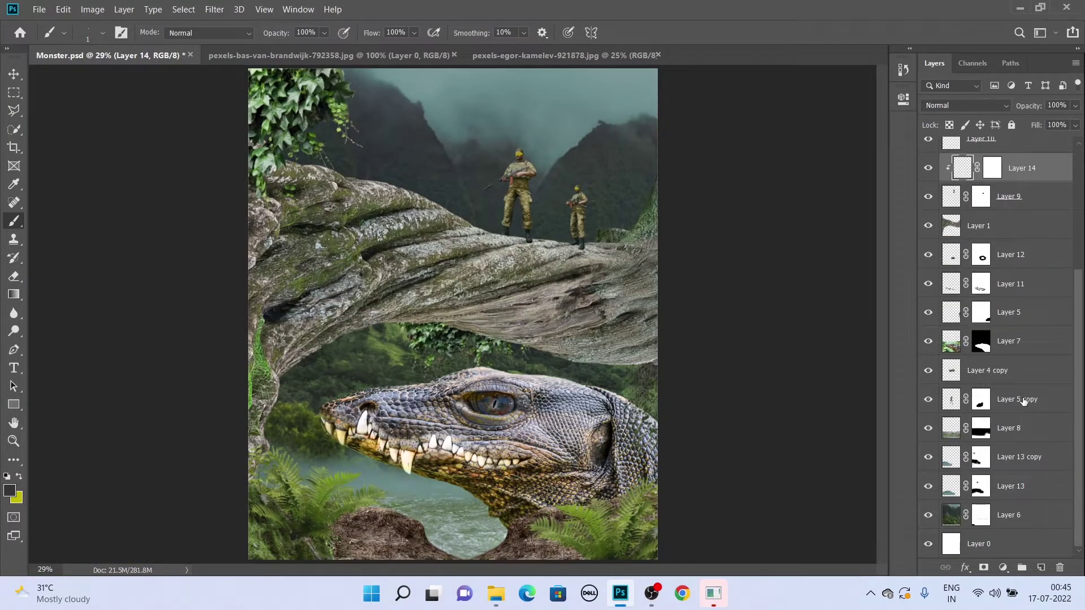
pyautogui.scroll(2, 1024, 400)
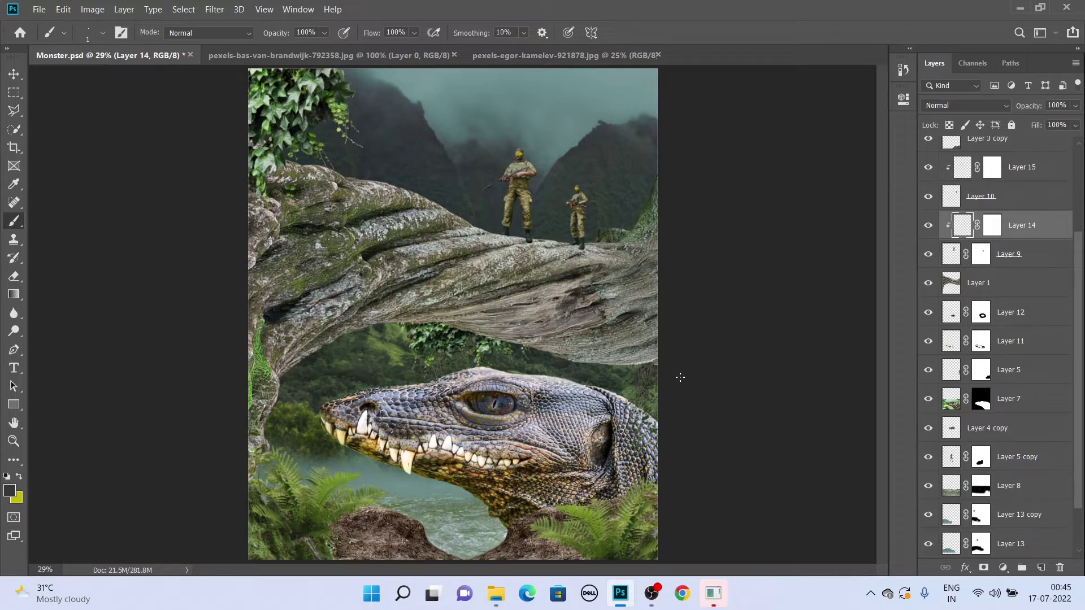
pyautogui.scroll(1, 1029, 355)
pyautogui.scroll(1, 1029, 355)
pyautogui.scroll(2, 1029, 355)
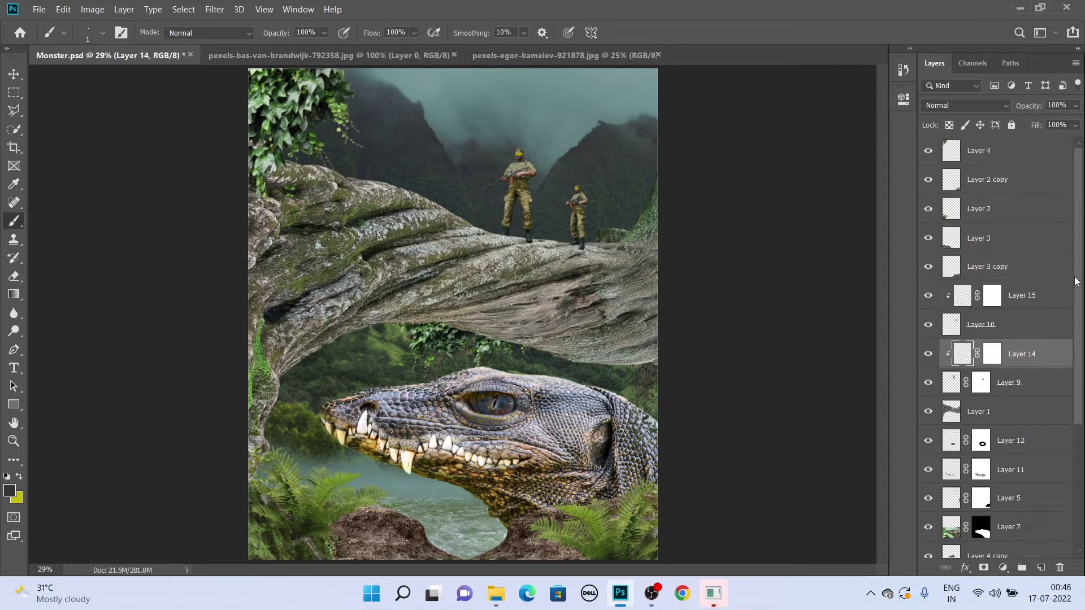
# Try masking Layer 3 copy over the lizard's jaw, then undo and nudge it into place
pyautogui.press('v')
pyautogui.rightClick(551, 502)
pyautogui.click(571, 509)
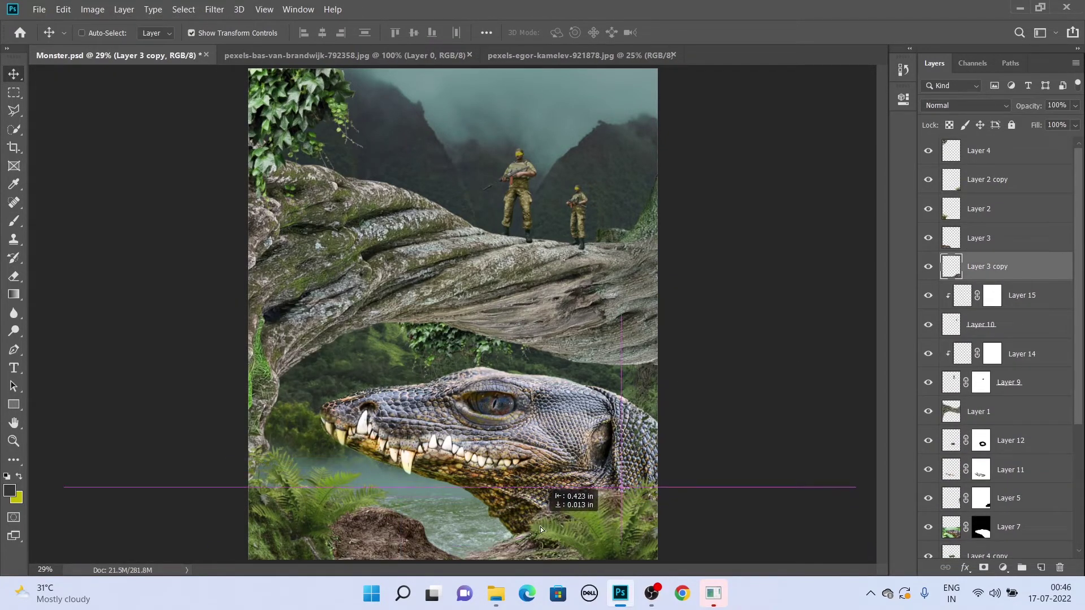
pyautogui.click(984, 568)
pyautogui.press('b')
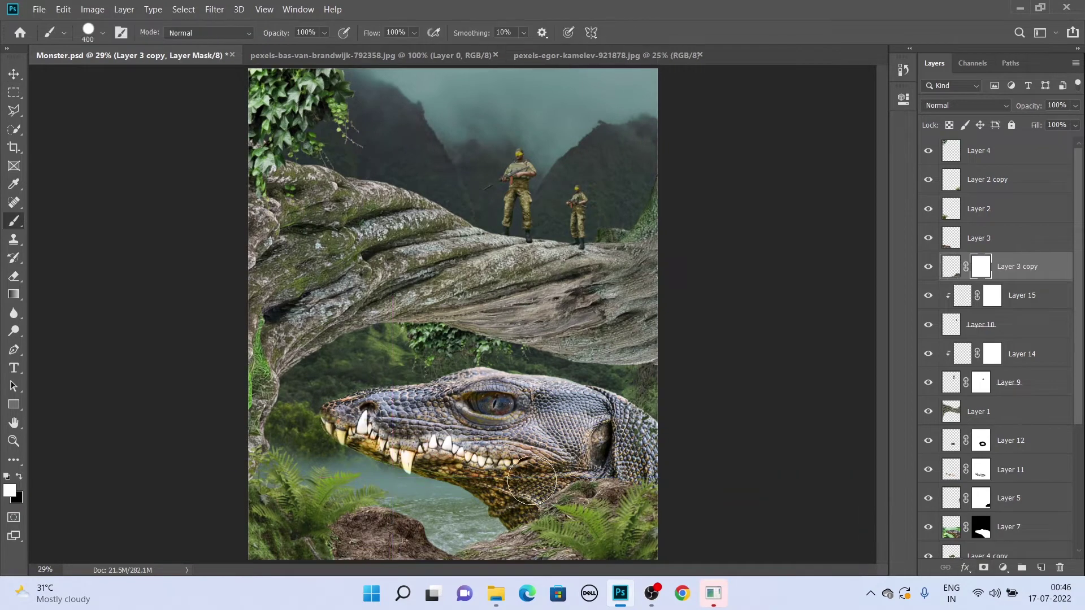
pyautogui.moveTo(557, 483); pyautogui.dragTo(676, 485)
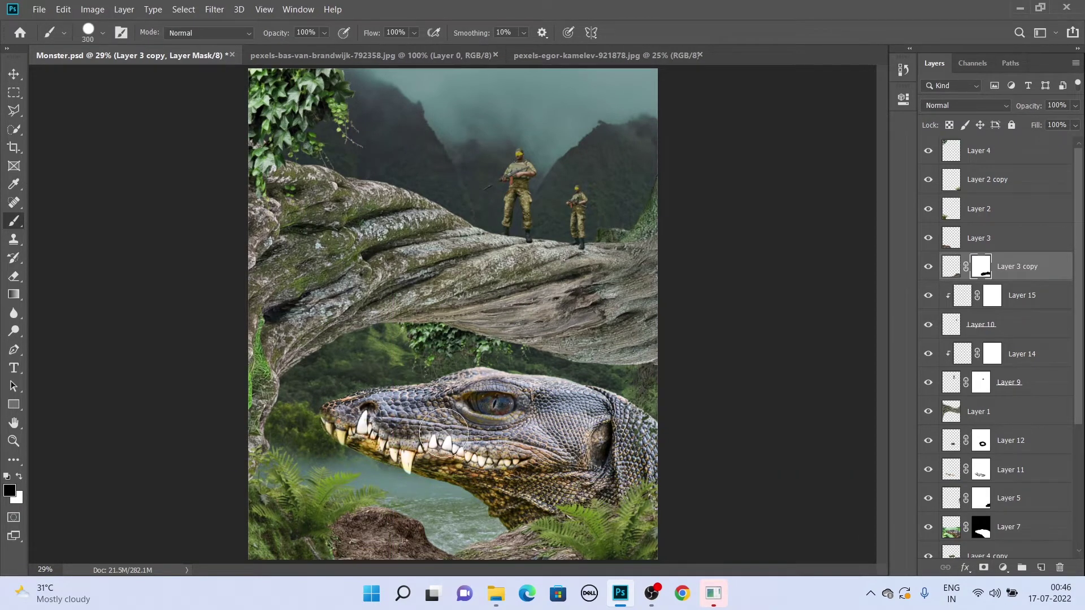
pyautogui.press('x')
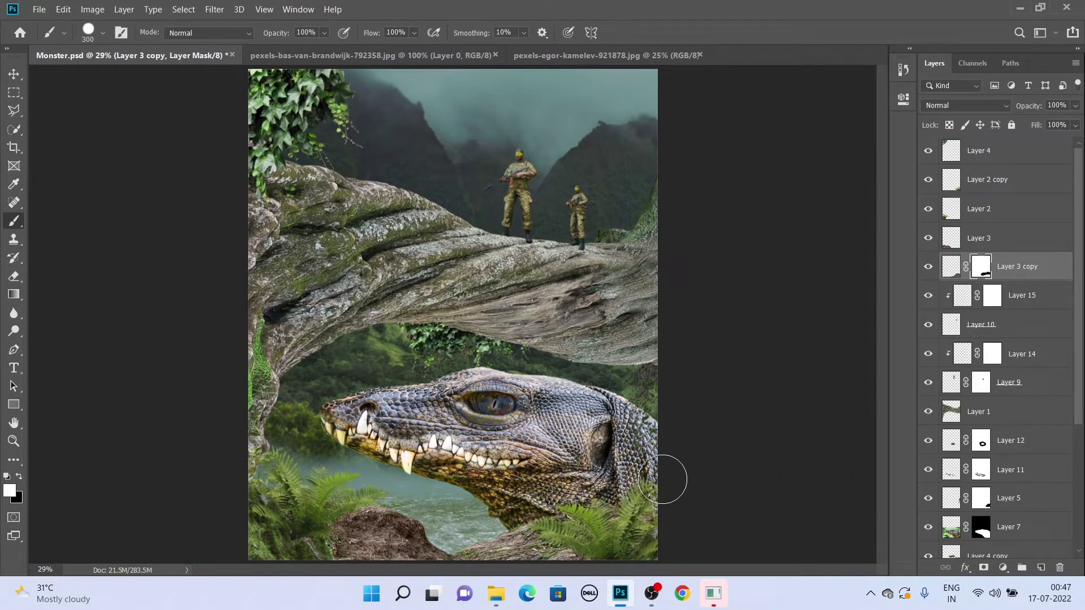
pyautogui.hotkey('ctrl', 'z')
pyautogui.hotkey('ctrl', 'z')
pyautogui.press('v')
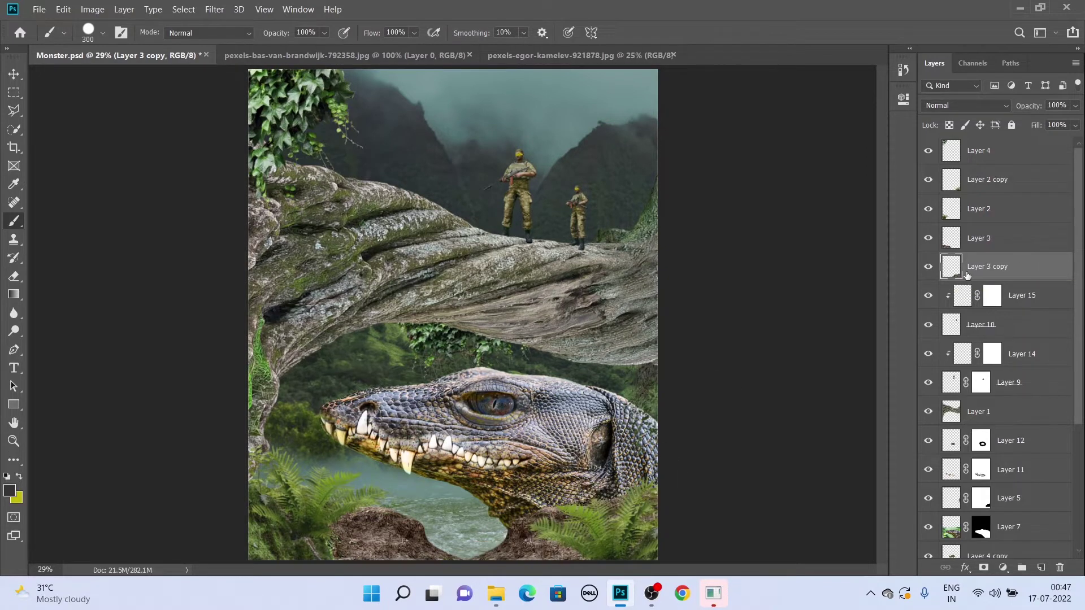
pyautogui.moveTo(596, 488); pyautogui.dragTo(557, 515)
# Mask out a lasso-selected fern patch and paint the ferns back by the lizard's lower neck
pyautogui.click(14, 129)
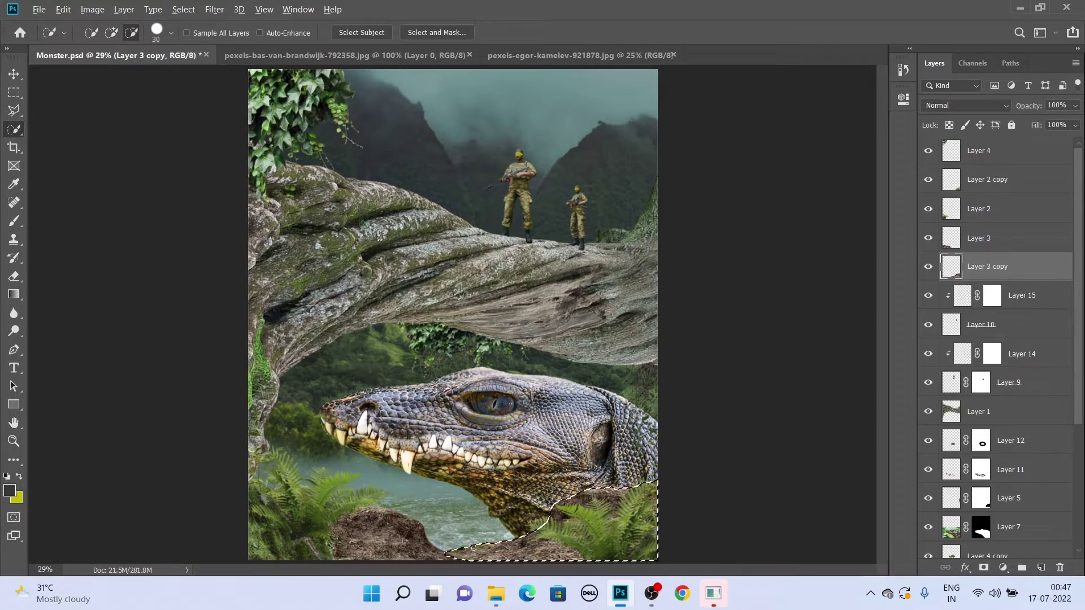
pyautogui.press('b')
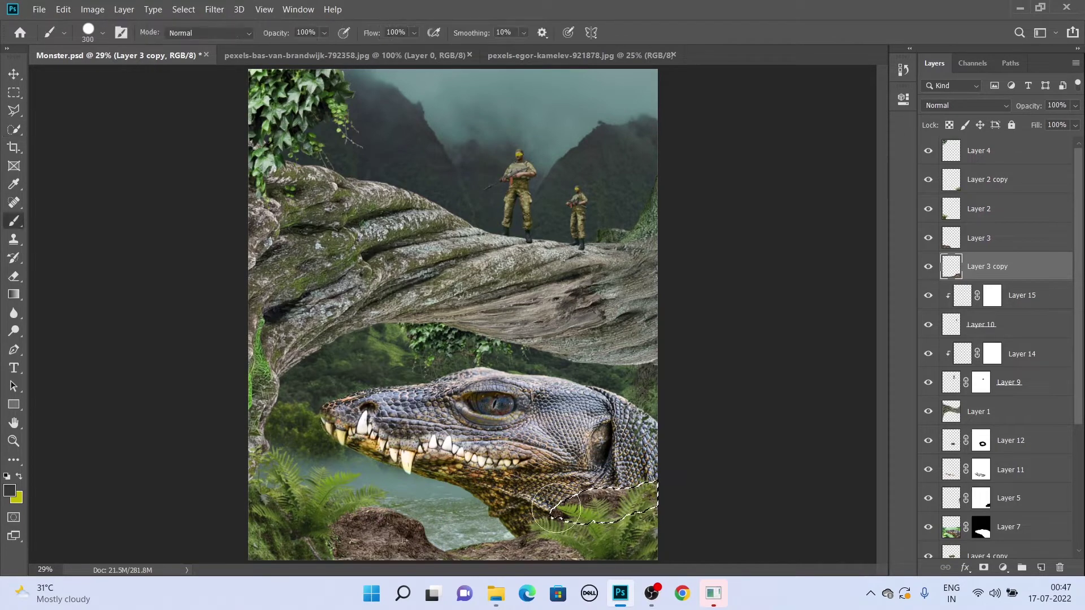
pyautogui.press('l')
pyautogui.rightClick(604, 249)
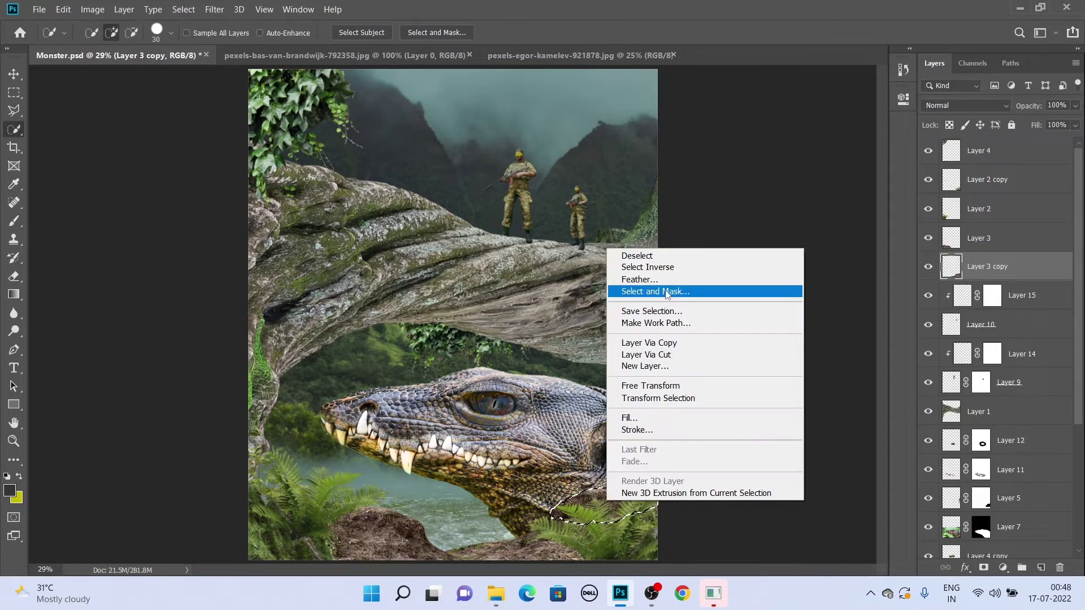
pyautogui.click(627, 265)
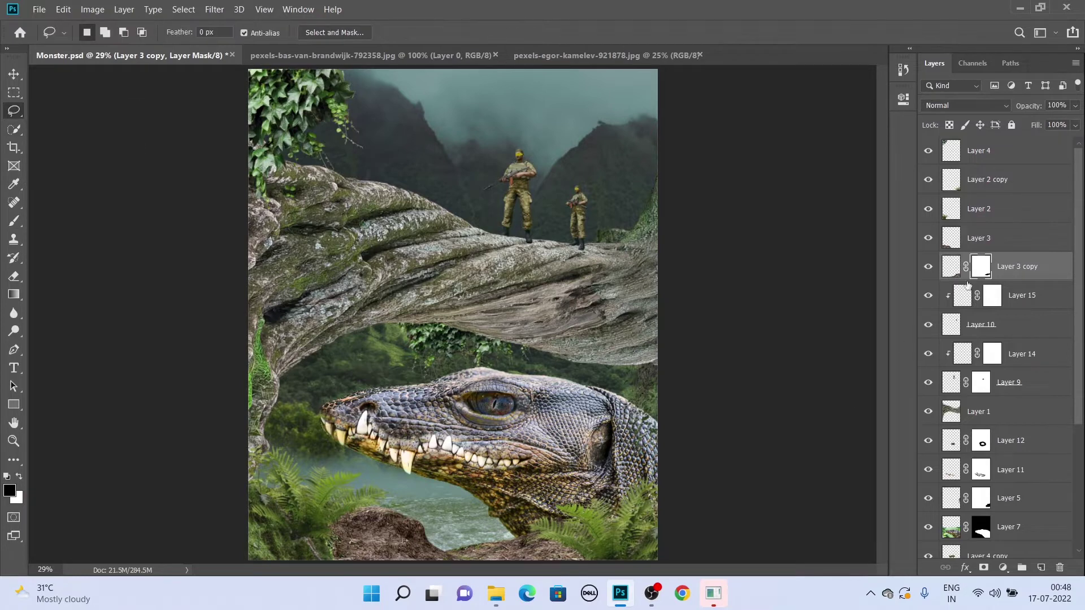
pyautogui.press('b')
pyautogui.press('x')
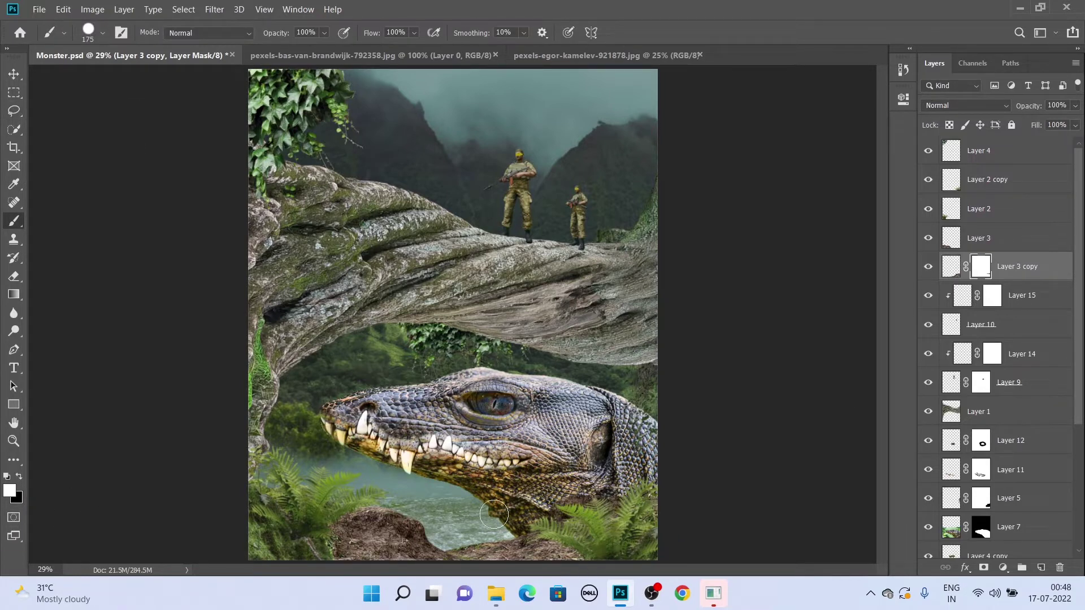
pyautogui.moveTo(494, 515); pyautogui.dragTo(679, 536)
# Move Layer 3's rock and ferns lower and quick-select the lower-left rocks for its mask
pyautogui.press('v')
pyautogui.hotkey('alt', ']')
pyautogui.moveTo(289, 494); pyautogui.dragTo(230, 485)
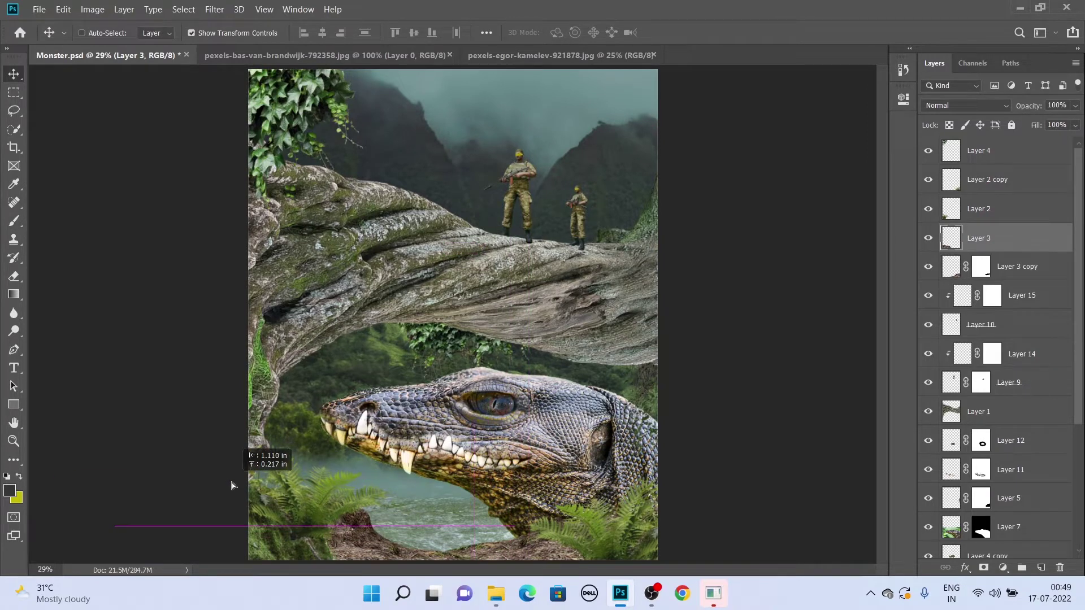
pyautogui.moveTo(230, 485); pyautogui.dragTo(233, 486)
pyautogui.press('w')
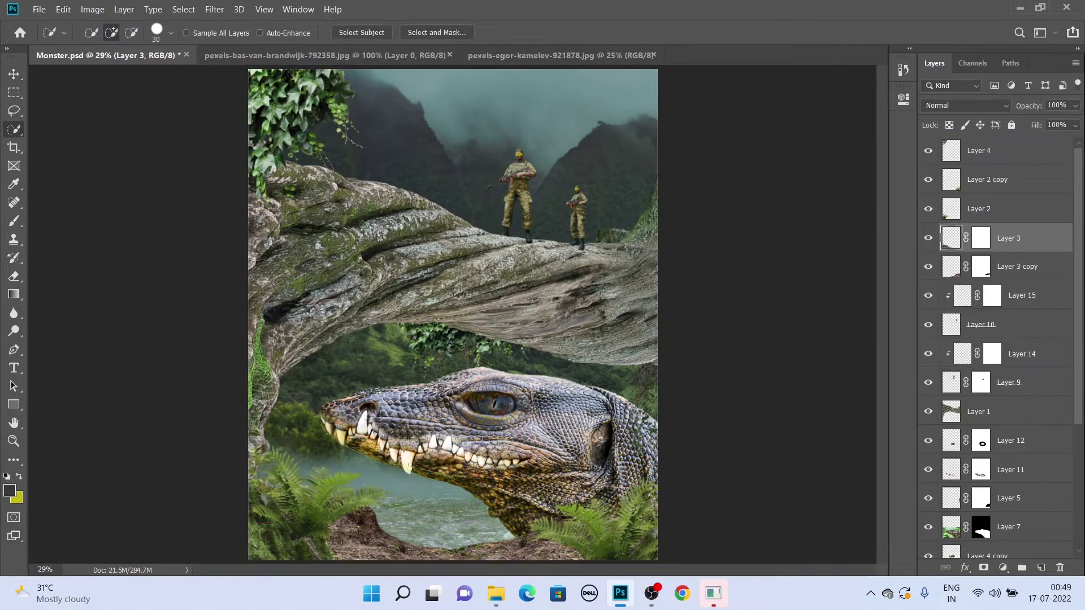
pyautogui.moveTo(345, 509); pyautogui.dragTo(399, 551)
pyautogui.click(91, 32)
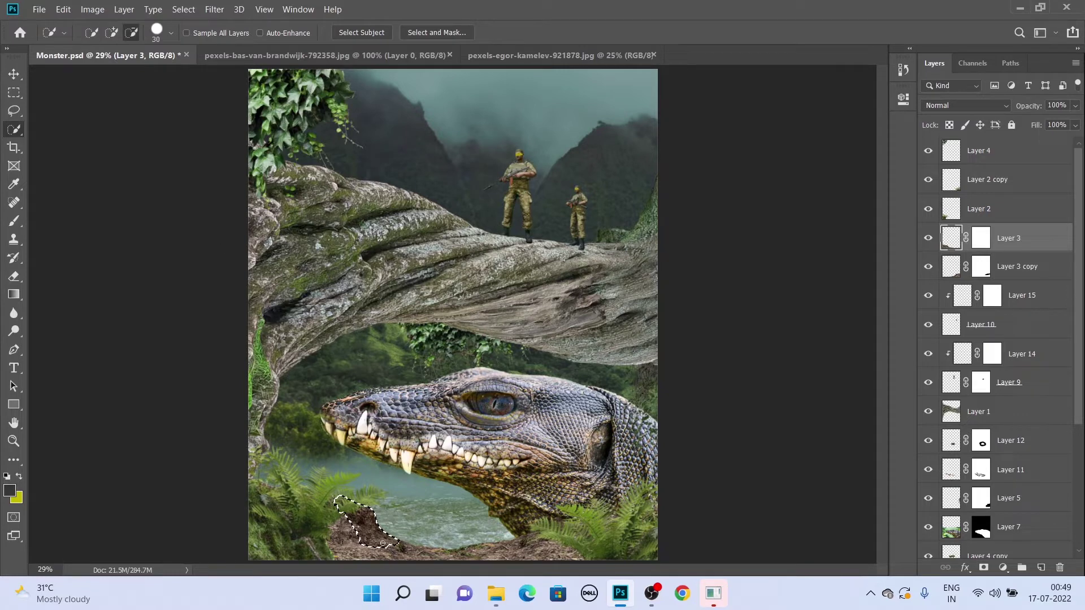
pyautogui.click(981, 238)
# Clear the selection and drag the helicopter from Helicopter.png into the Monster composite
pyautogui.press('b')
pyautogui.hotkey('ctrl', 'd')
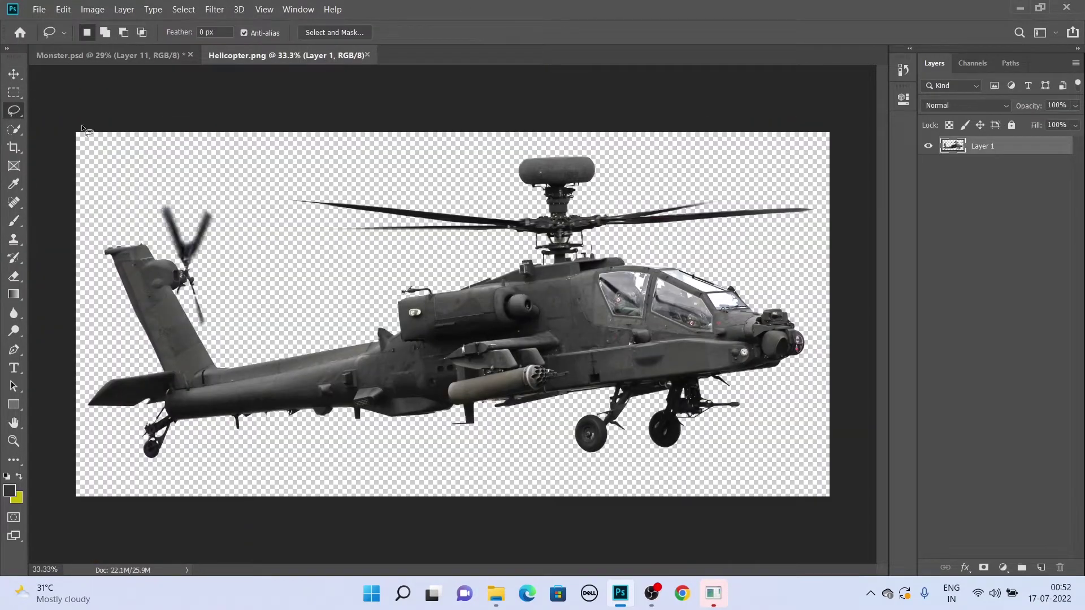
pyautogui.press('v')
pyautogui.moveTo(430, 316); pyautogui.dragTo(699, 214)
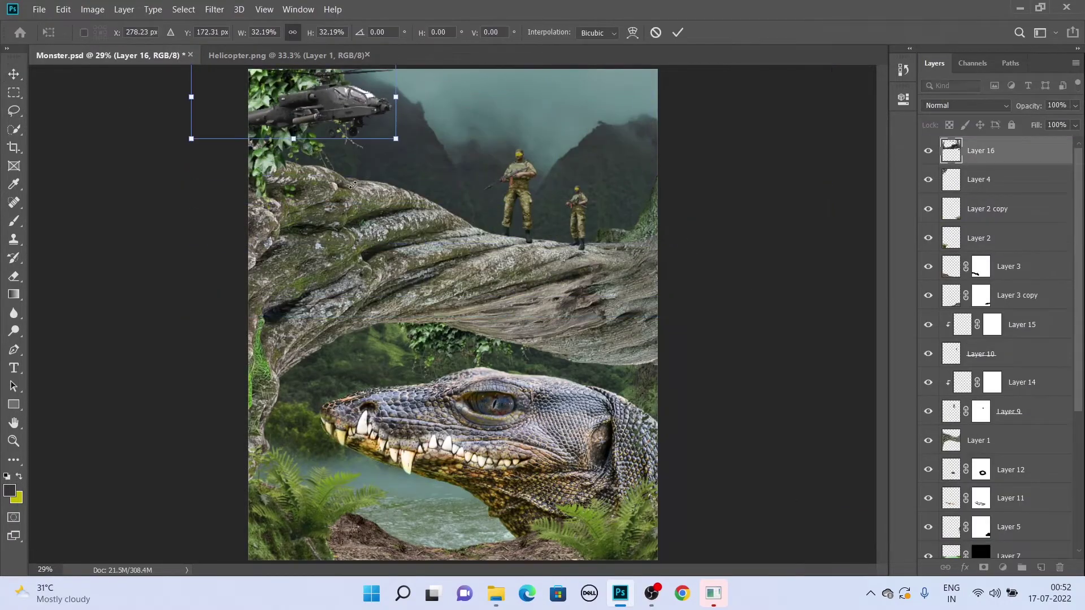
# Free Transform the helicopter as a smart object, shrinking and tilting it in the sky
pyautogui.hotkey('ctrl', 't')
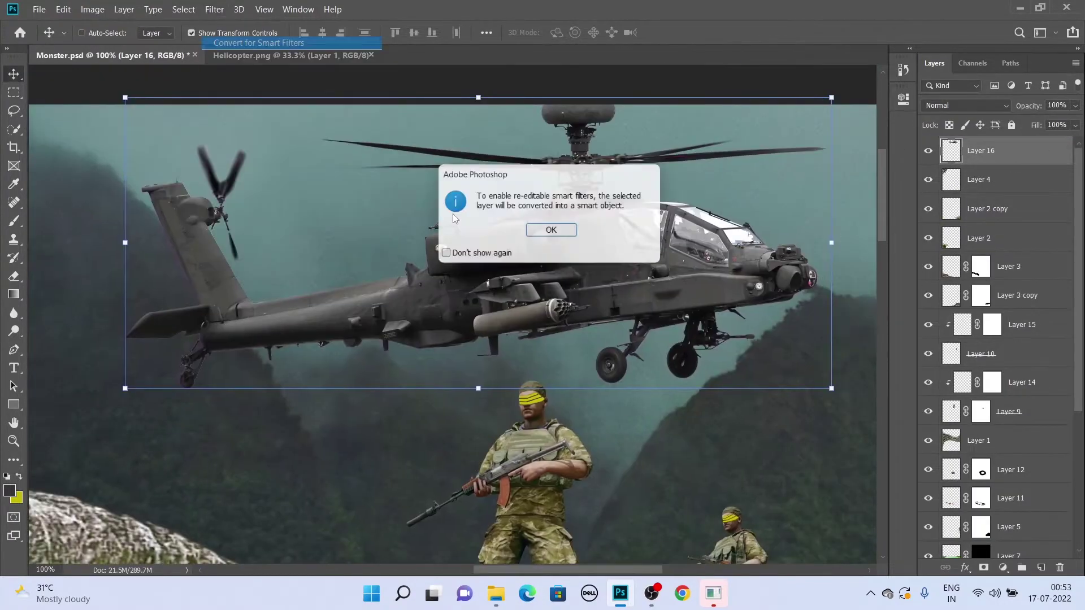
pyautogui.press('Return')
pyautogui.moveTo(831, 389); pyautogui.dragTo(767, 256)
pyautogui.moveTo(747, 246); pyautogui.dragTo(772, 234)
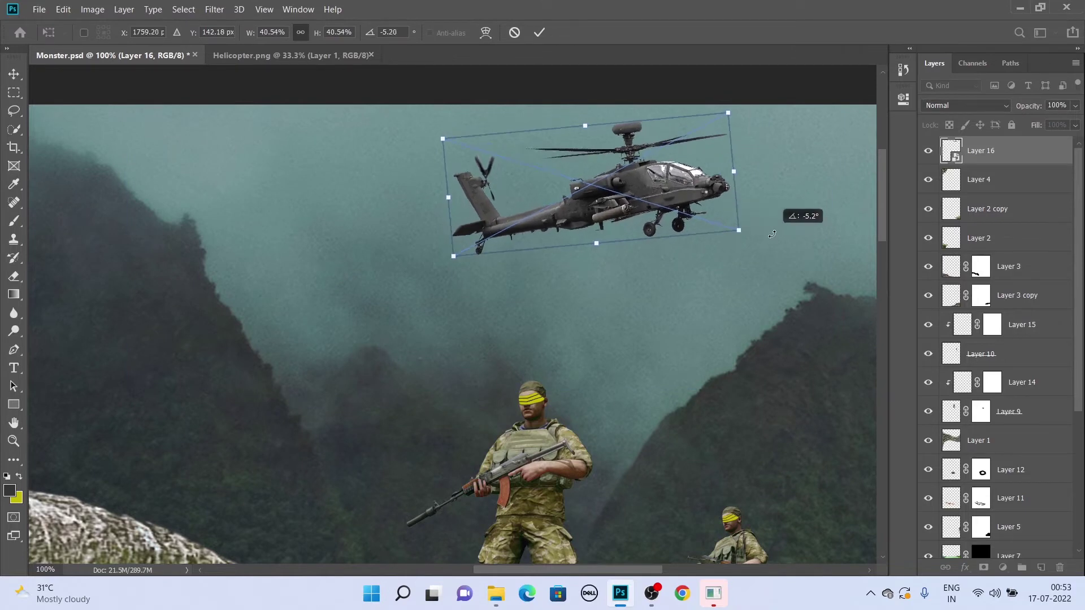
pyautogui.hotkey('ctrl', '0')
pyautogui.moveTo(660, 174); pyautogui.dragTo(575, 128)
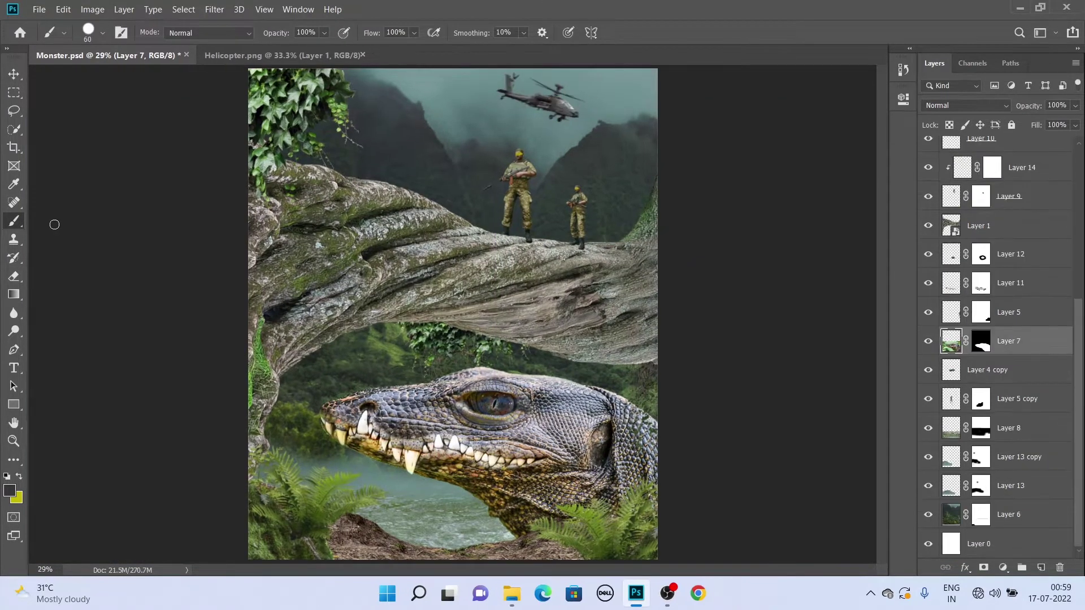
# Clone nearby scales over the lizard's cheek above the teeth with the Clone Stamp
pyautogui.hotkey('ctrl', '1')
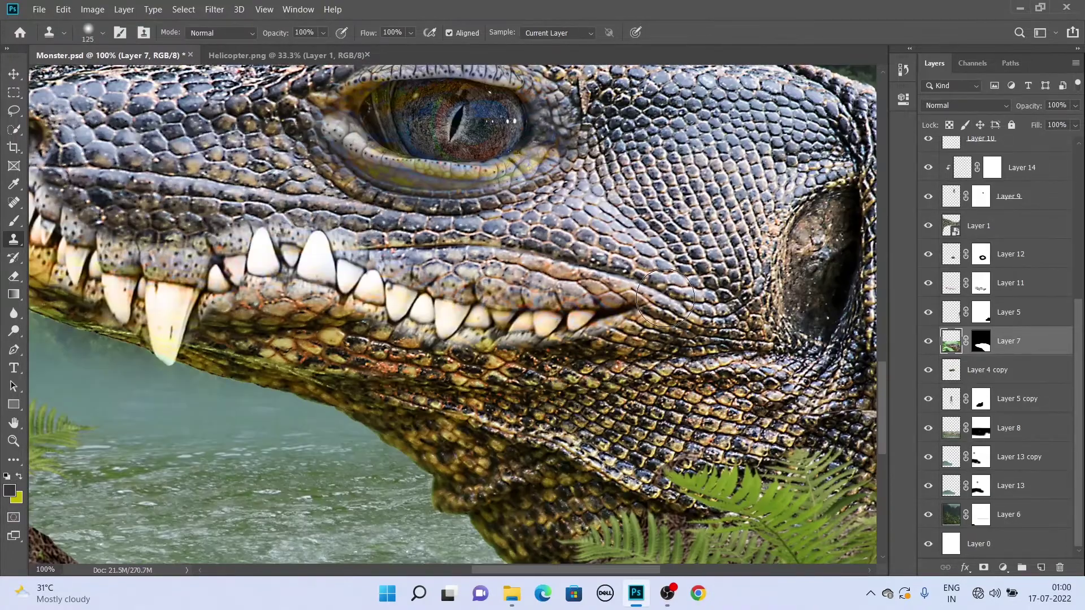
pyautogui.click(676, 277)
pyautogui.press('Return')
pyautogui.keyDown('alt'); pyautogui.click(677, 275); pyautogui.keyUp('alt')
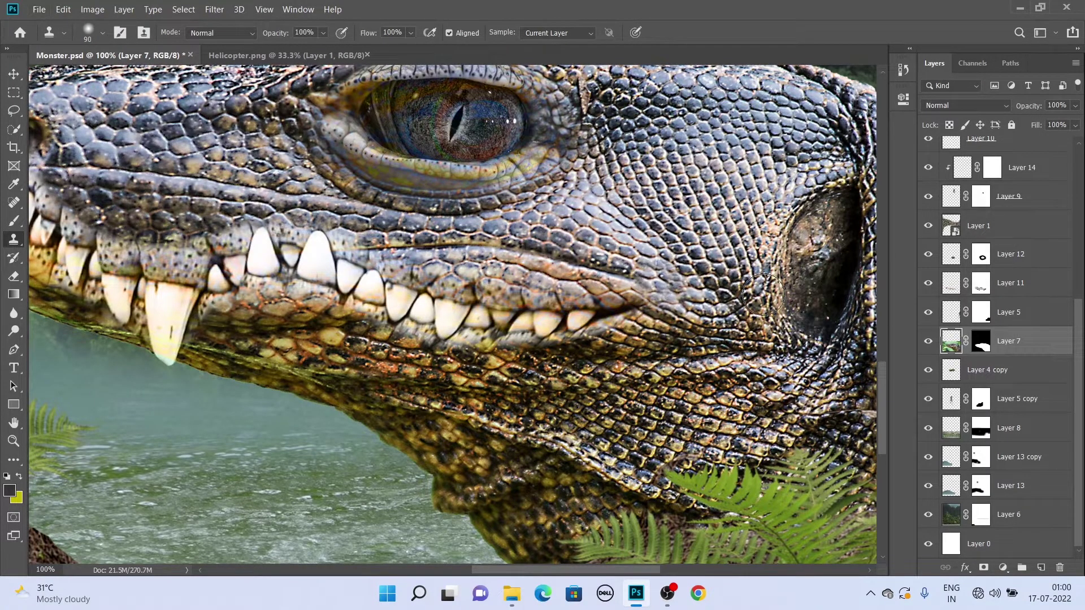
pyautogui.moveTo(593, 248); pyautogui.dragTo(480, 243)
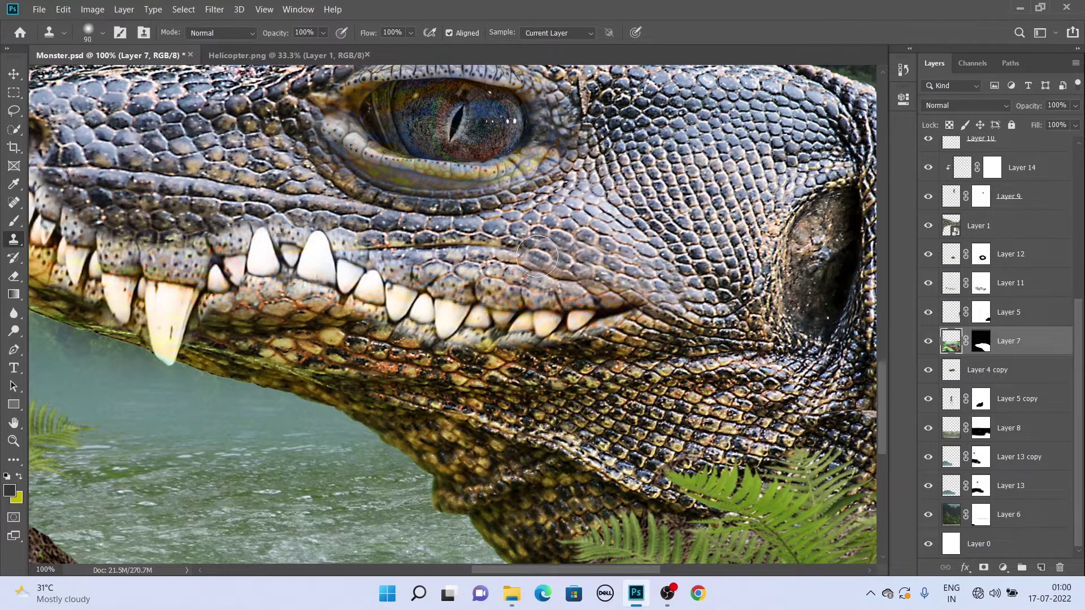
pyautogui.press('[')
pyautogui.press('[')
pyautogui.press('[')
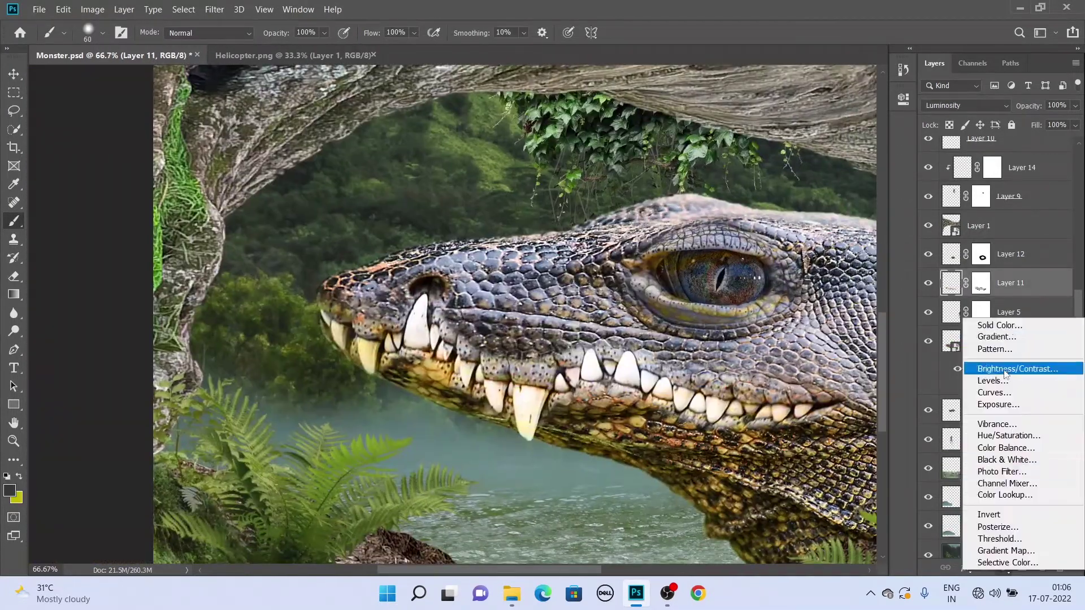
# Add a Levels adjustment clipped to Layer 11 with output white lowered to 211
pyautogui.click(994, 379)
pyautogui.click(790, 334)
pyautogui.moveTo(869, 283); pyautogui.dragTo(818, 284)
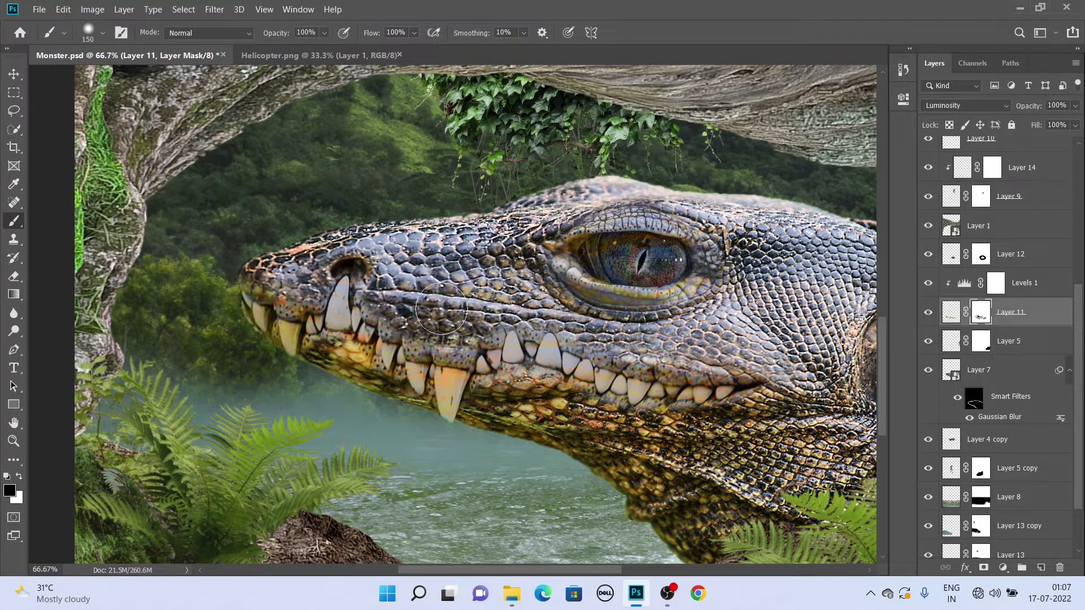
pyautogui.scroll(-1, 584, 311)
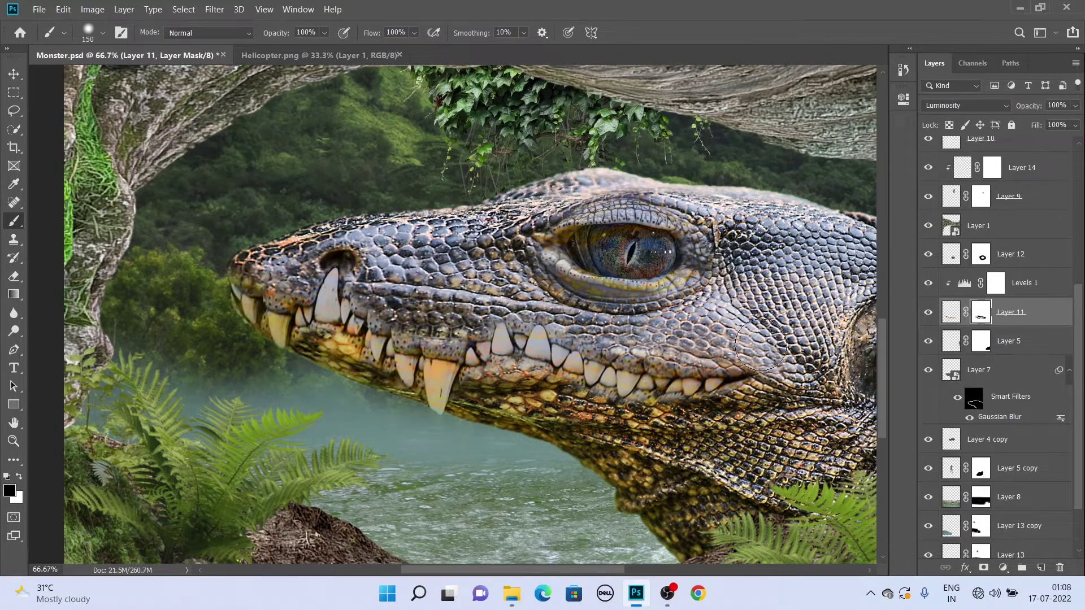
pyautogui.moveTo(720, 426); pyautogui.dragTo(764, 429)
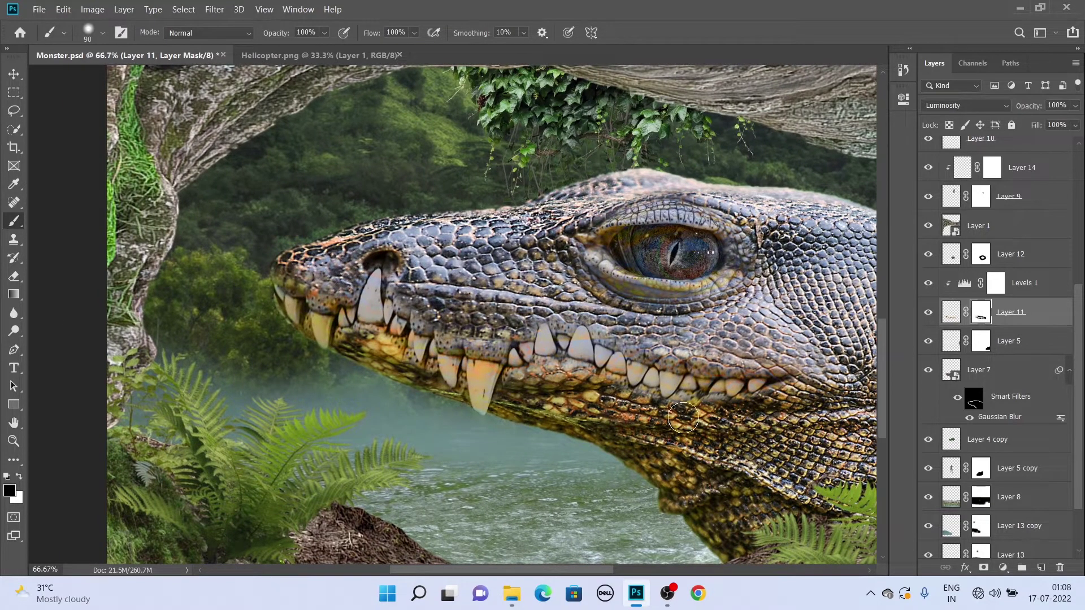
pyautogui.moveTo(475, 314); pyautogui.dragTo(551, 329)
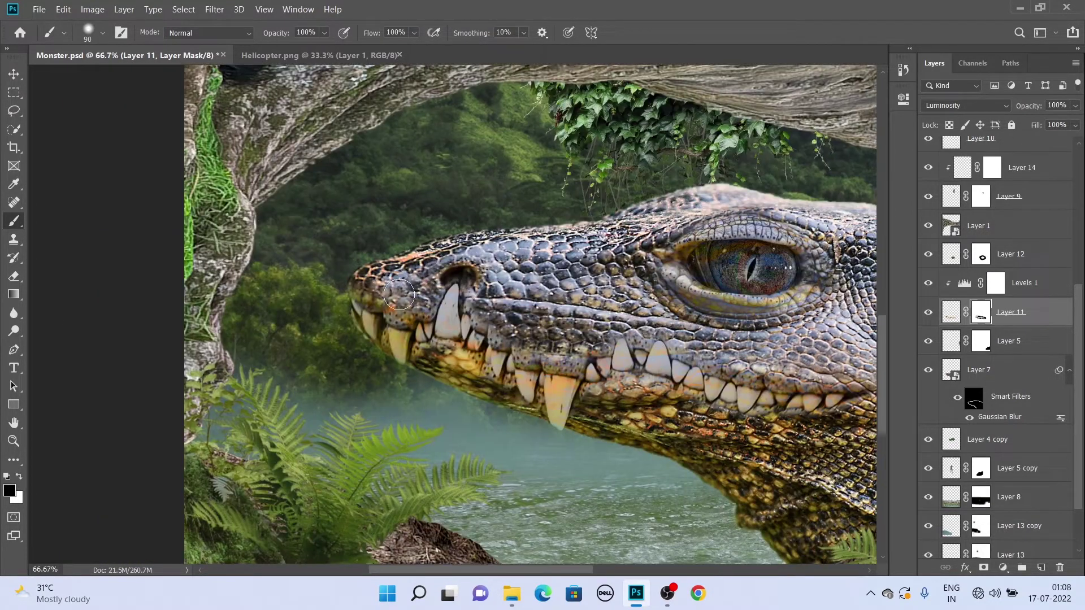
pyautogui.scroll(1, 565, 345)
pyautogui.scroll(1, 566, 345)
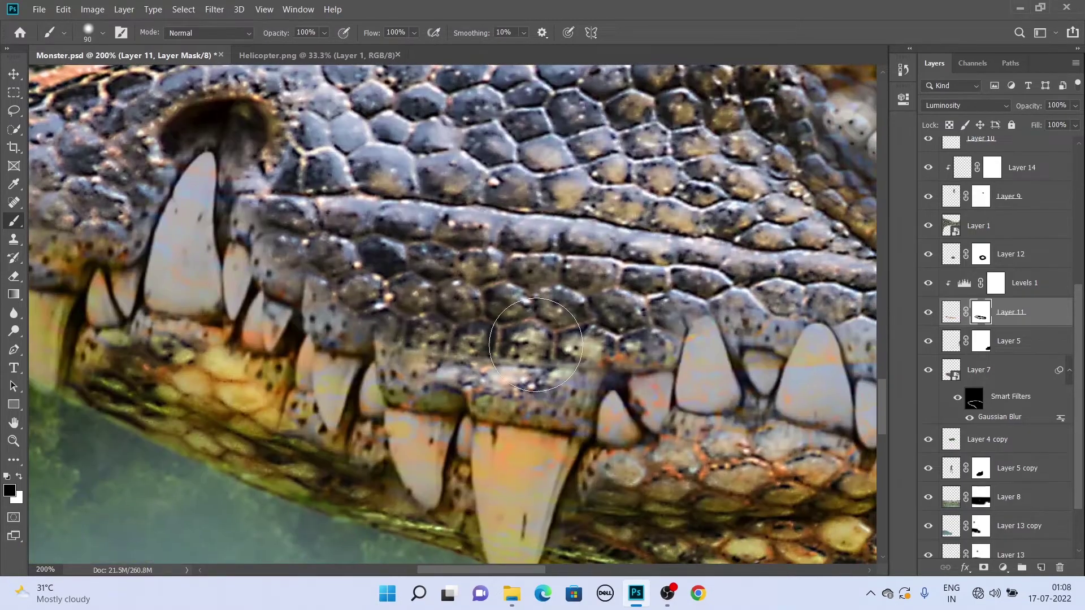
pyautogui.scroll(-1, 541, 335)
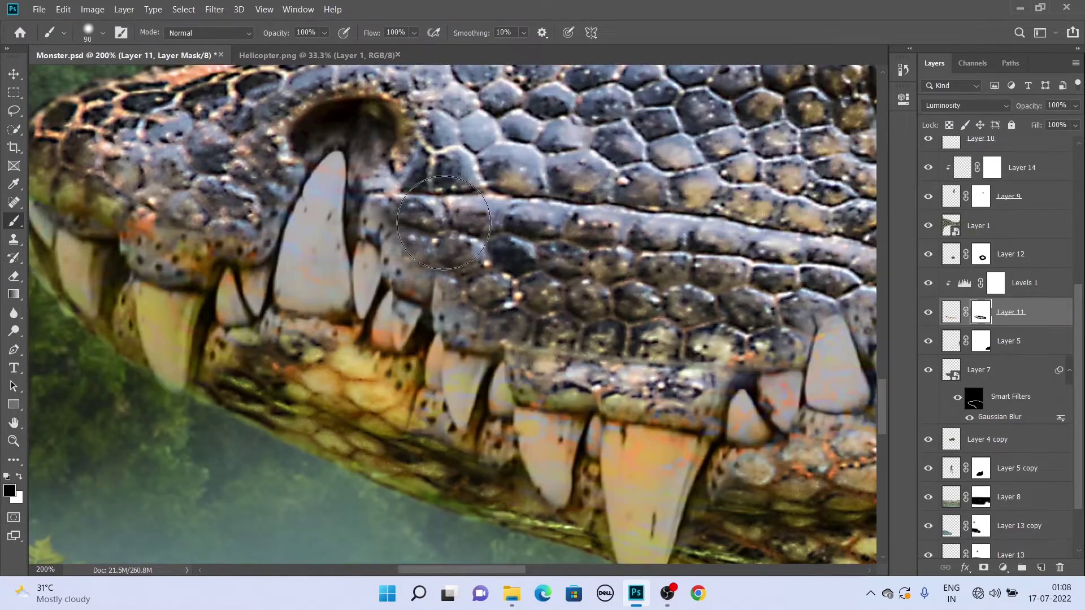
pyautogui.scroll(1, 596, 243)
pyautogui.hscroll(5, 596, 243)
pyautogui.hscroll(3, 597, 243)
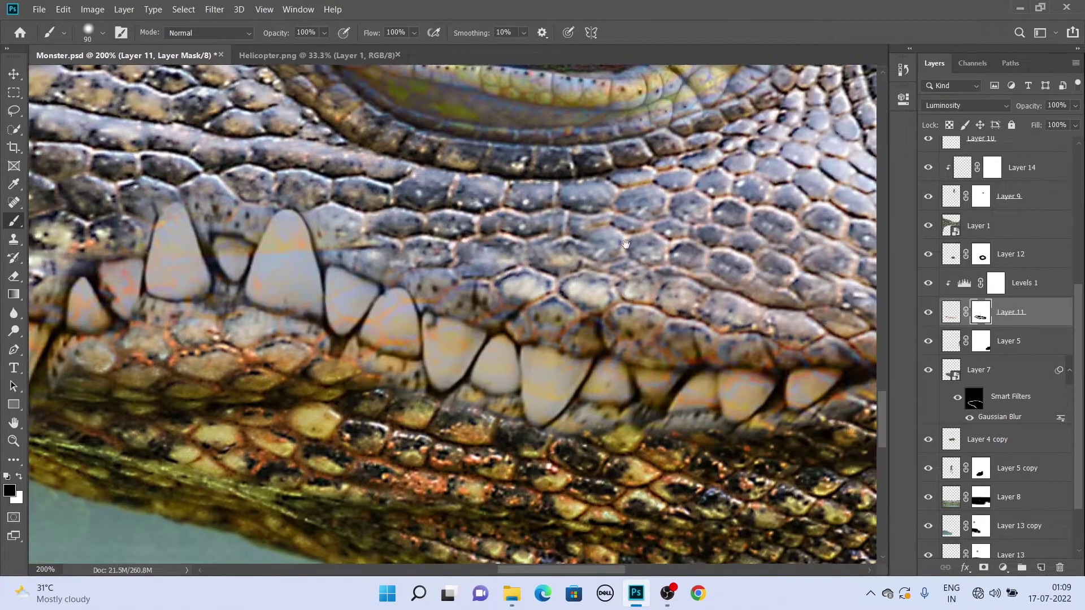
pyautogui.scroll(2, 596, 243)
# Set Layer 11's blend mode to Normal and reset colours to black and white near the jaw
pyautogui.click(951, 312)
pyautogui.click(948, 110)
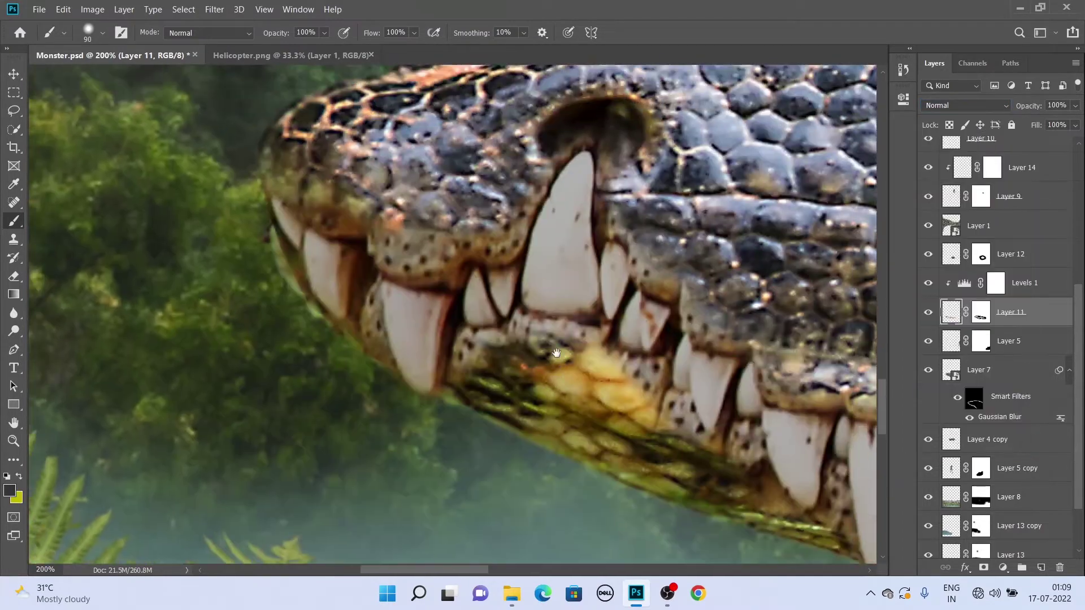
pyautogui.scroll(-2, 639, 296)
pyautogui.scroll(2, 639, 297)
pyautogui.hscroll(5, 639, 296)
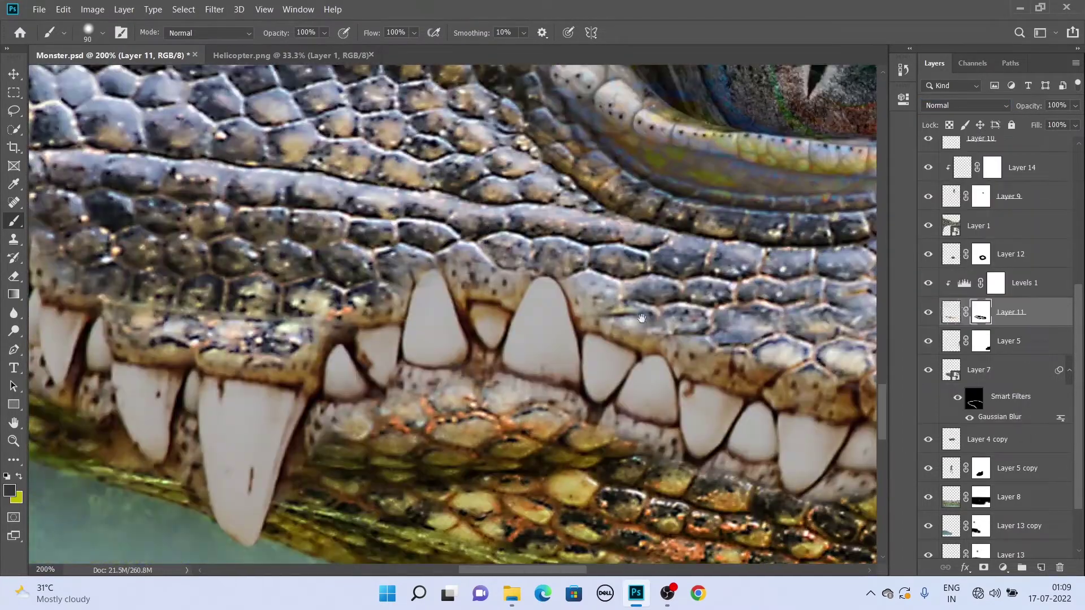
pyautogui.hotkey('ctrl', '\\')
pyautogui.scroll(-3, 392, 310)
pyautogui.hscroll(-3, 391, 310)
pyautogui.moveTo(392, 310)
pyautogui.mouseDown()
pyautogui.moveTo(498, 359)
pyautogui.moveTo(354, 291)
pyautogui.mouseUp()
# Add a Hue/Saturation adjustment clipped to the tree-branch layer
pyautogui.press('[')
pyautogui.press('[')
pyautogui.press('[')
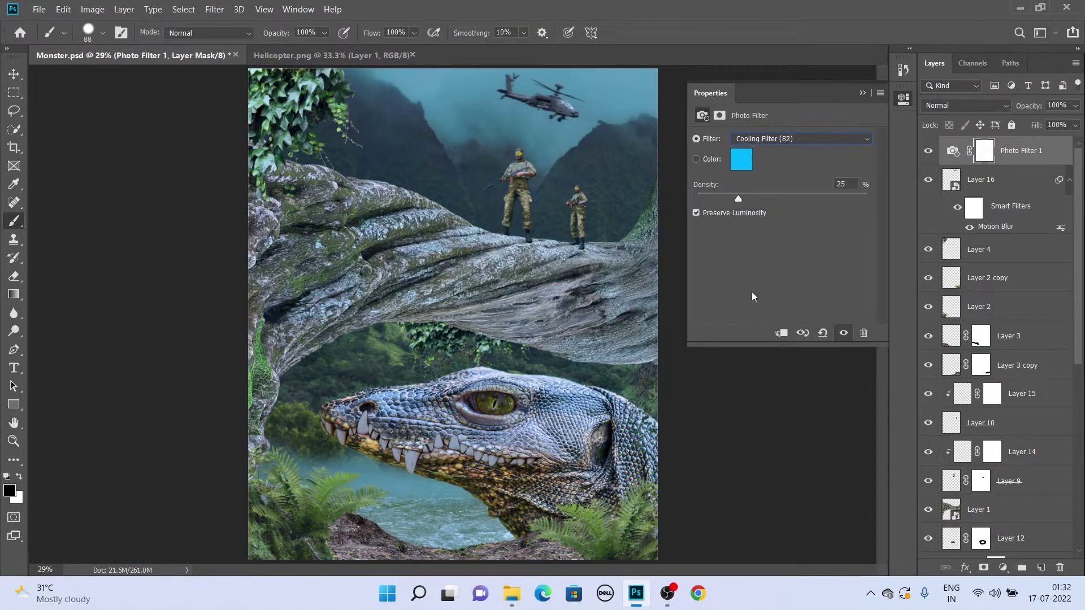
pyautogui.click(883, 128)
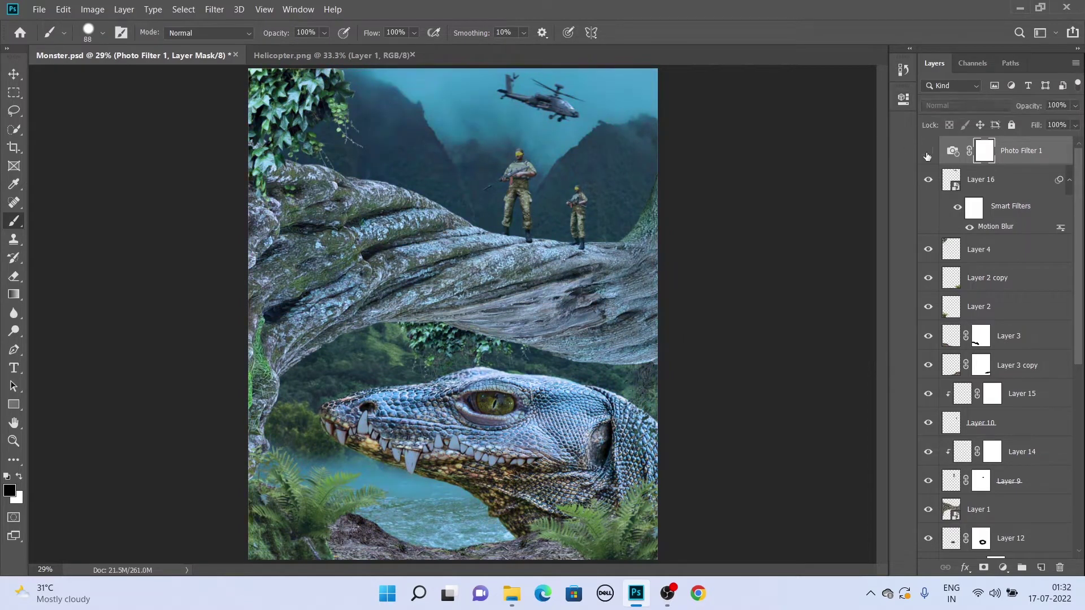
pyautogui.scroll(-3, 960, 339)
pyautogui.click(995, 393)
pyautogui.click(1003, 568)
pyautogui.click(995, 450)
pyautogui.hotkey('ctrl', 'alt', 'g')
# Colorize the branch deep blue with hue about 201 and saturation 88
pyautogui.click(767, 267)
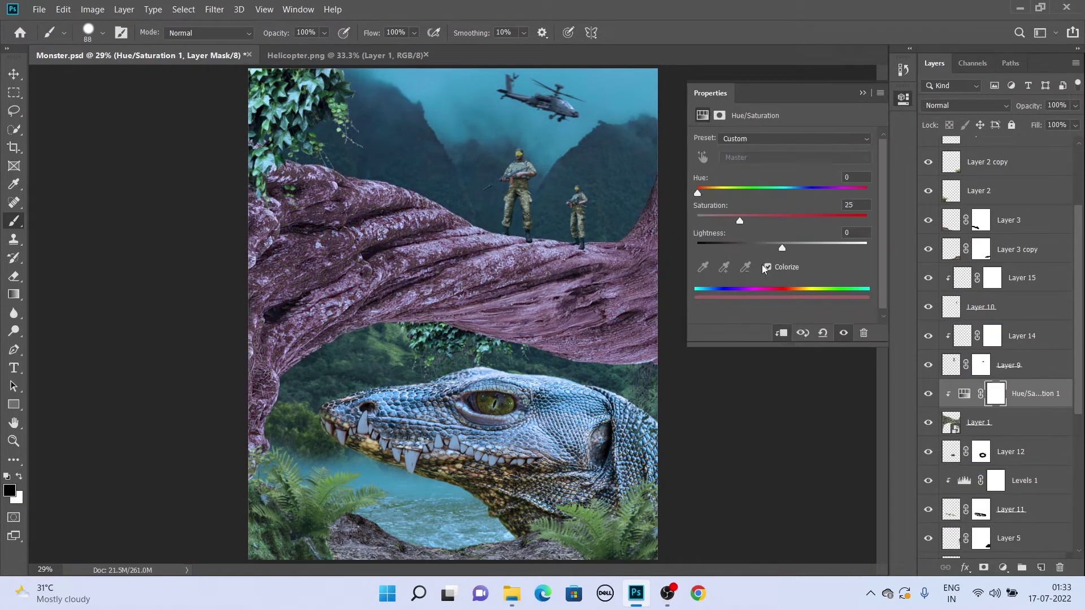
pyautogui.moveTo(697, 193); pyautogui.dragTo(788, 192)
pyautogui.moveTo(740, 221); pyautogui.dragTo(847, 221)
pyautogui.moveTo(782, 247); pyautogui.dragTo(797, 249)
pyautogui.moveTo(789, 193); pyautogui.dragTo(792, 192)
pyautogui.moveTo(797, 248); pyautogui.dragTo(789, 249)
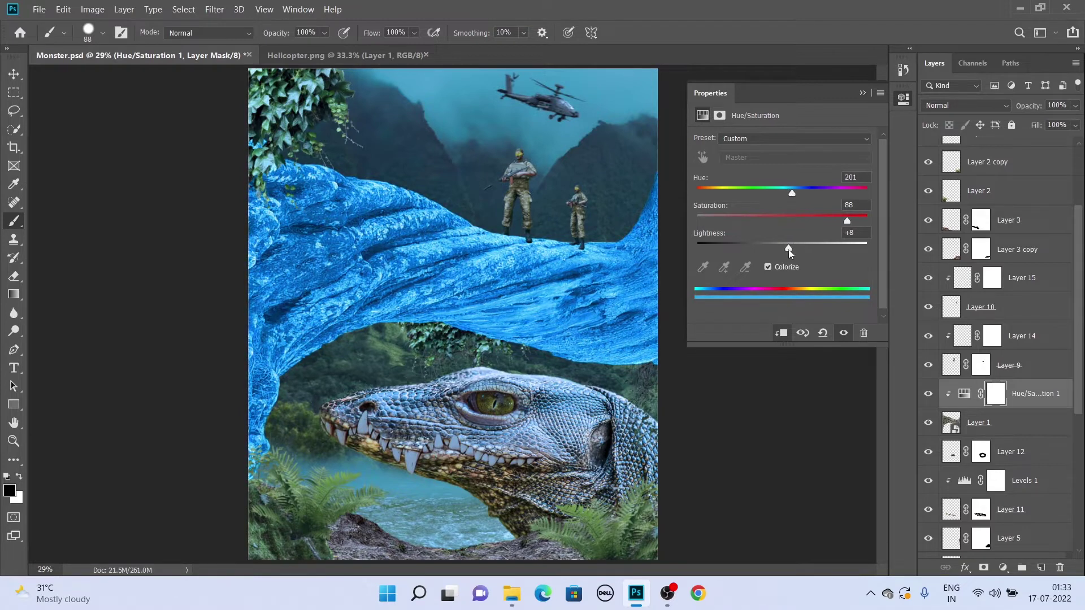
pyautogui.click(863, 93)
# Split the Blend If Underlying Layer black slider so the blue leaves the dark bark
pyautogui.doubleClick(1040, 393)
pyautogui.moveTo(706, 99); pyautogui.dragTo(845, 10)
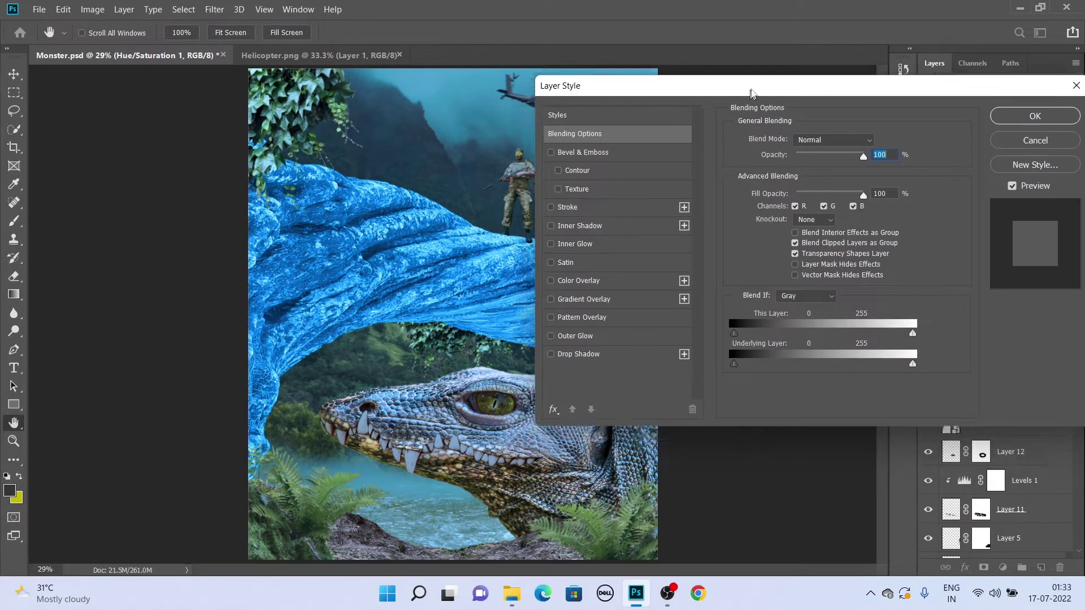
pyautogui.moveTo(890, 294); pyautogui.dragTo(936, 293)
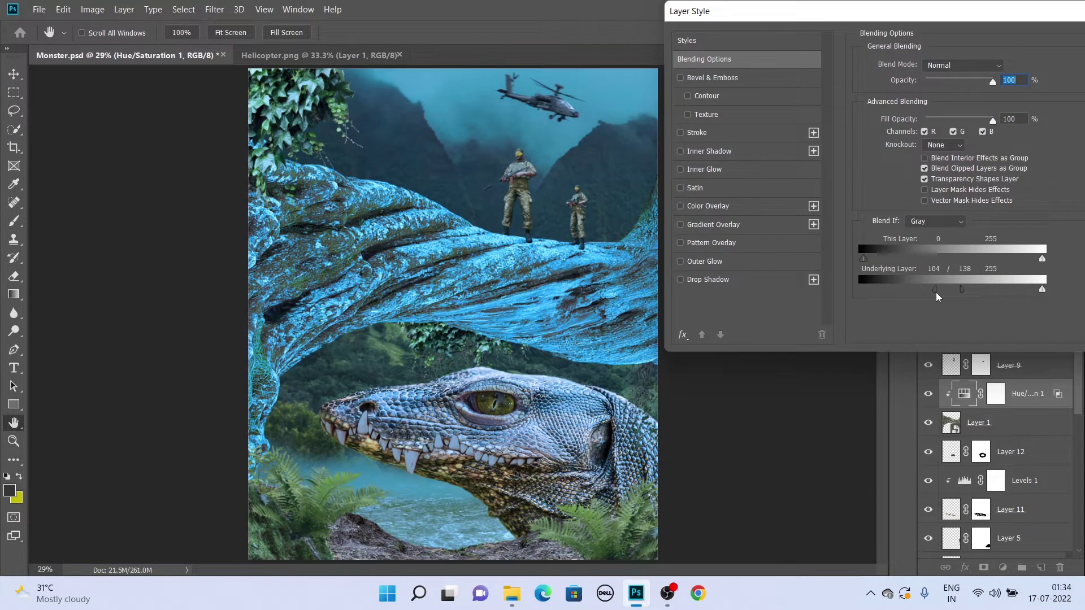
pyautogui.press('Return')
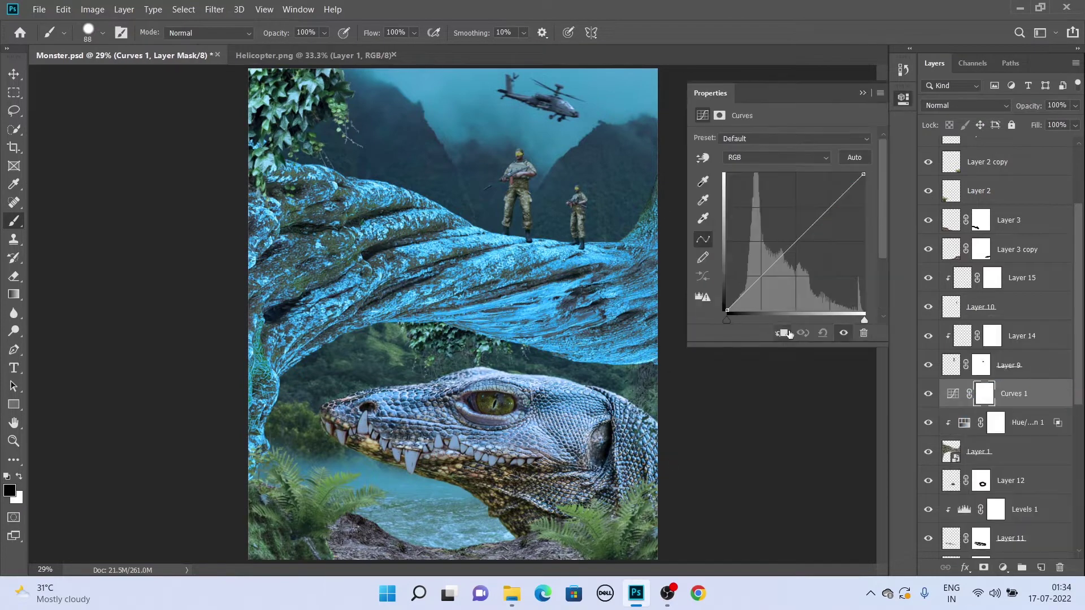
# Undo the Curves and darken the branch with a Levels layer lowering output white
pyautogui.hotkey('ctrl', 'z')
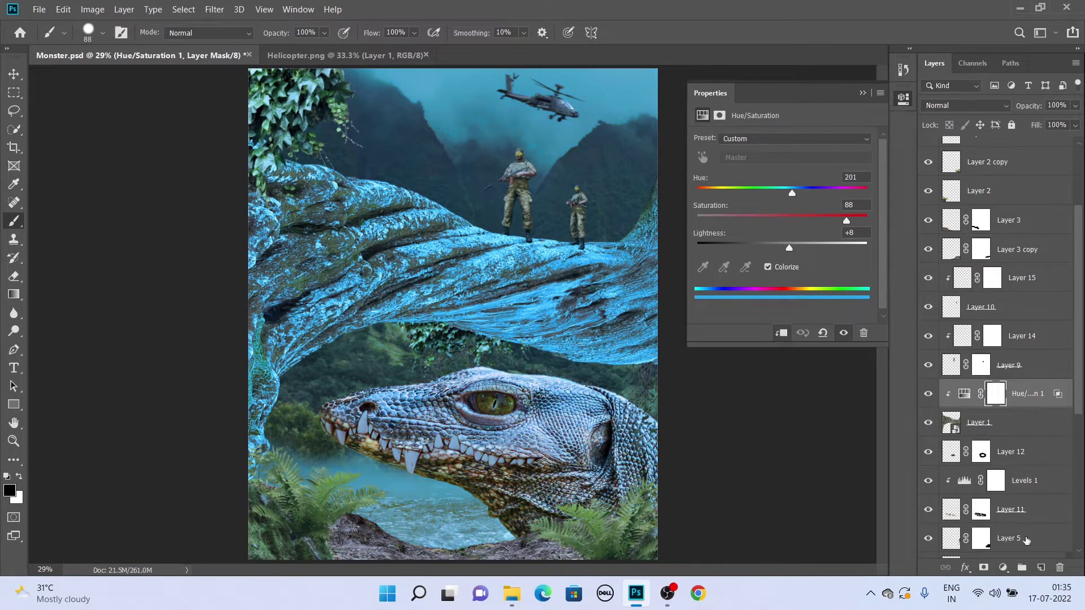
pyautogui.click(1003, 568)
pyautogui.click(987, 380)
pyautogui.moveTo(869, 282); pyautogui.dragTo(812, 284)
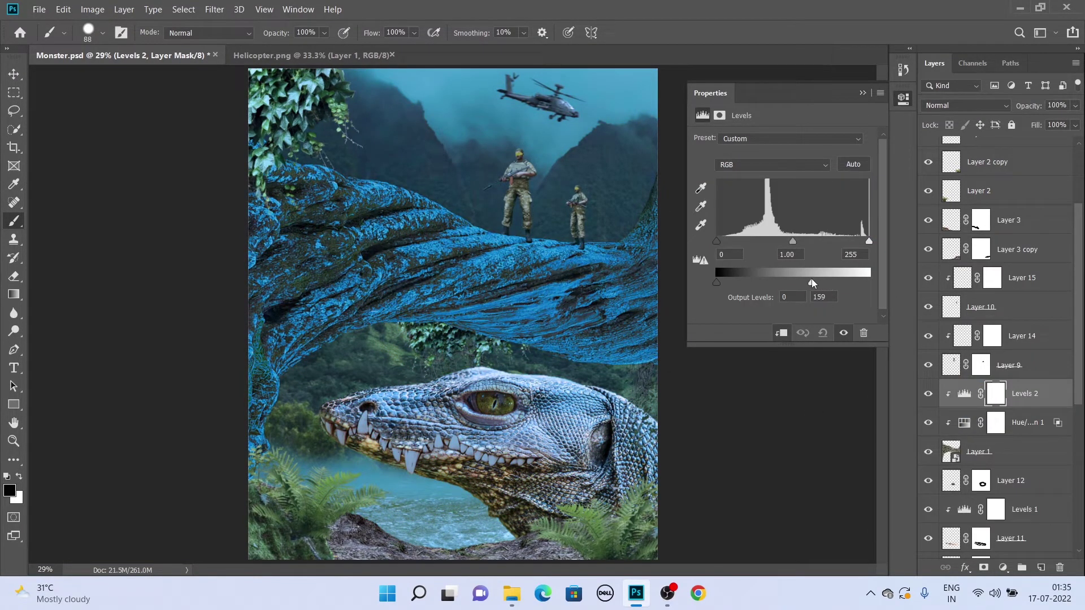
pyautogui.click(863, 93)
pyautogui.scroll(-5, 995, 396)
# Darken the lizard with a clipped Levels layer lowering output white, discarding a trial Curves
pyautogui.click(983, 303)
pyautogui.click(1003, 567)
pyautogui.click(794, 337)
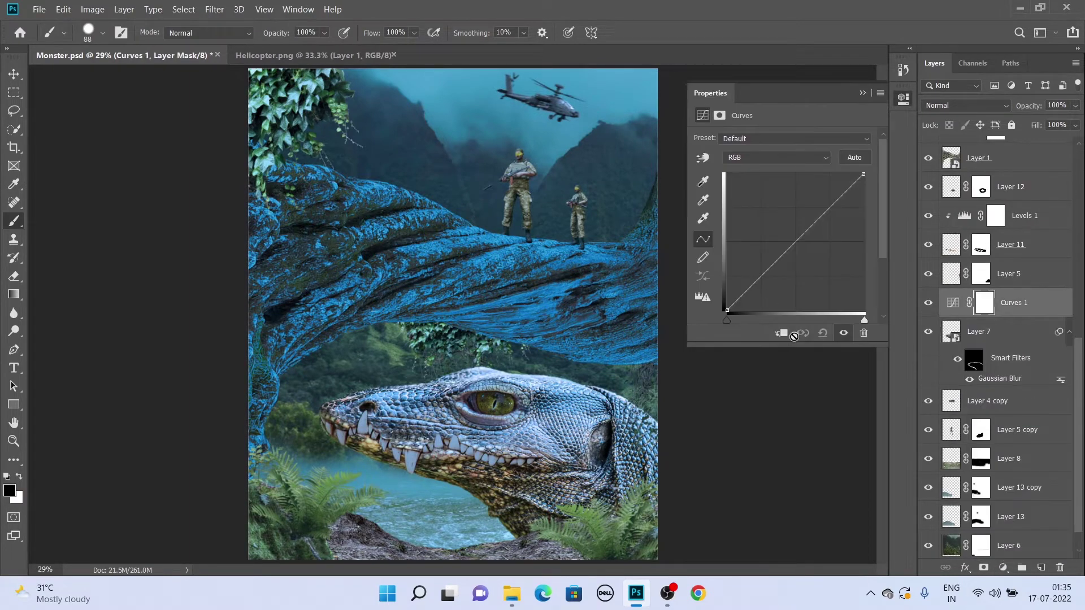
pyautogui.moveTo(794, 243); pyautogui.dragTo(813, 242)
pyautogui.press('Delete')
pyautogui.click(1003, 568)
pyautogui.click(987, 397)
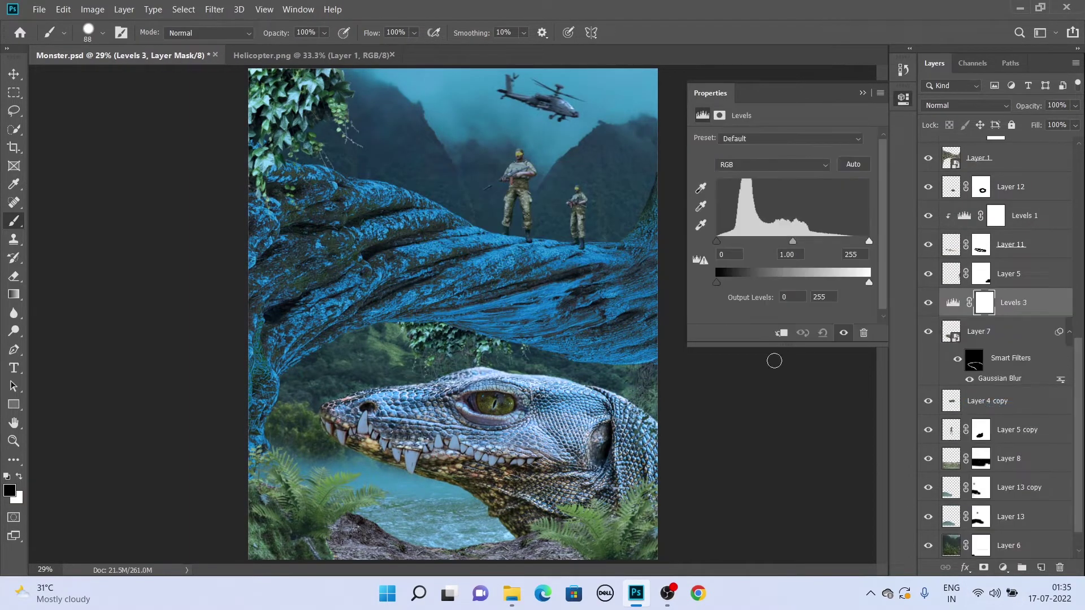
pyautogui.click(782, 333)
pyautogui.moveTo(869, 282); pyautogui.dragTo(806, 282)
pyautogui.click(1019, 322)
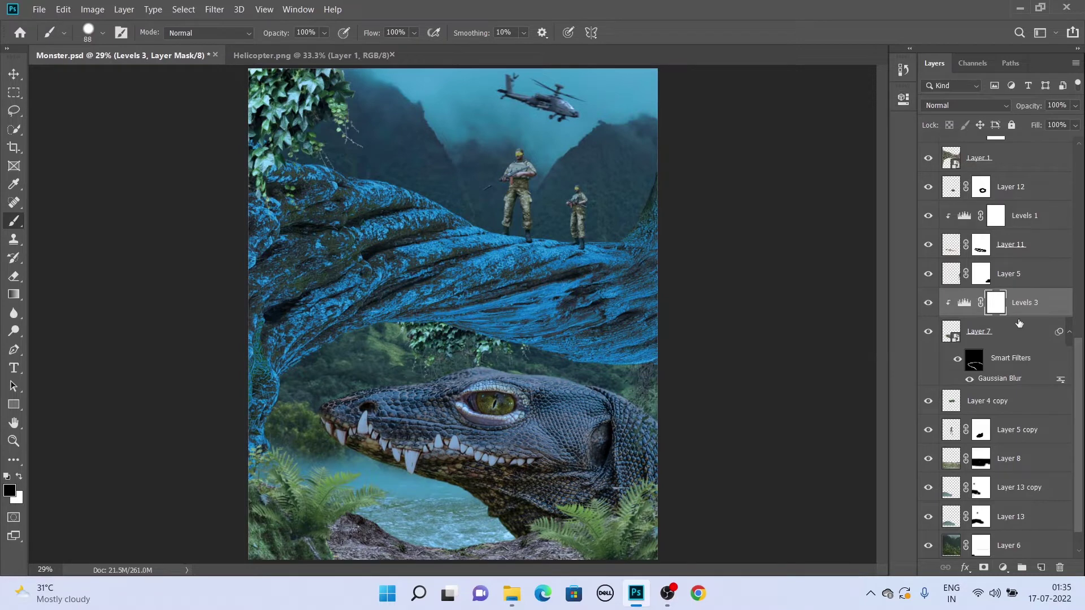
# Duplicate the Levels 3 darkening above Layer 12 and clip it to that layer
pyautogui.click(1018, 245)
pyautogui.click(1018, 186)
pyautogui.click(1043, 315)
pyautogui.rightClick(1017, 186)
pyautogui.moveTo(1042, 314)
pyautogui.mouseDown()
pyautogui.moveTo(1017, 173)
pyautogui.moveTo(963, 244)
pyautogui.mouseUp()
pyautogui.click(836, 23)
pyautogui.click(799, 399)
pyautogui.rightClick(963, 247)
pyautogui.press('Escape')
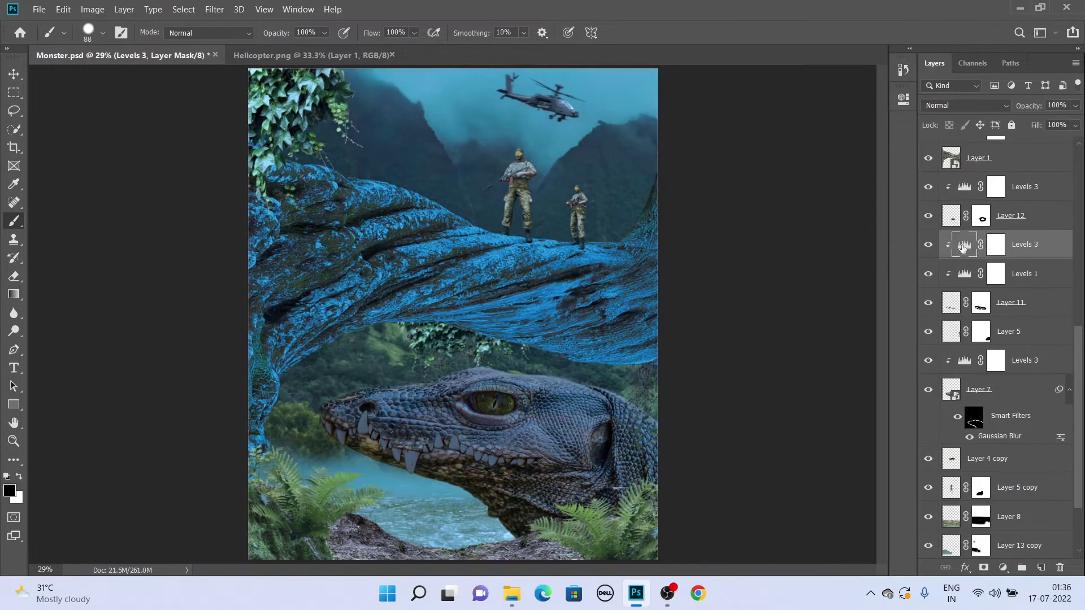
pyautogui.doubleClick(964, 247)
pyautogui.click(863, 93)
pyautogui.scroll(-2, 1006, 339)
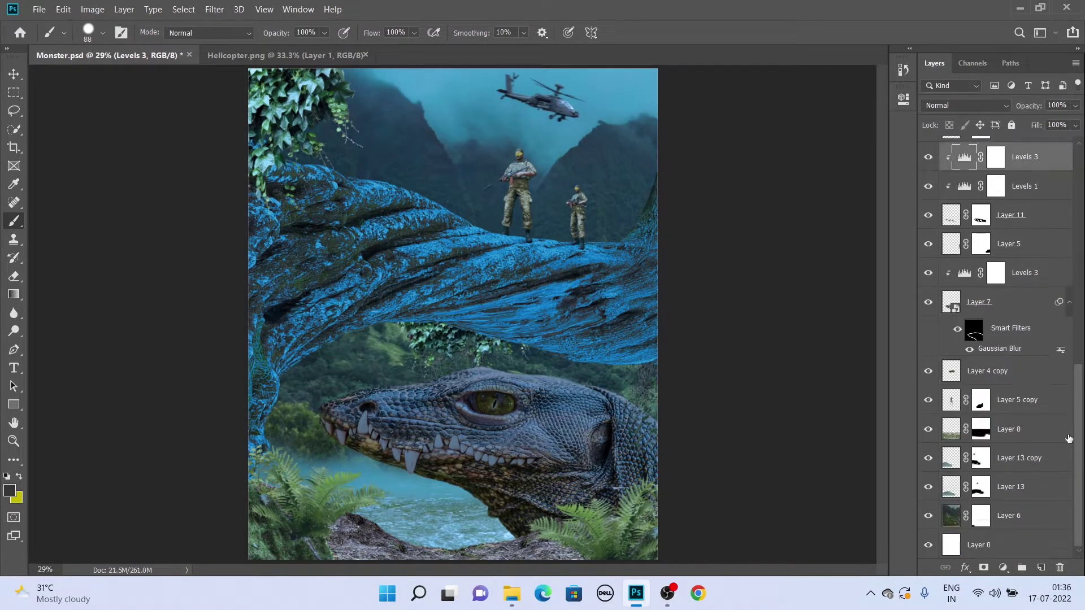
# Darken Layer 4 copy with a clipped Levels layer lowering output white
pyautogui.click(1006, 371)
pyautogui.click(1004, 568)
pyautogui.click(984, 379)
pyautogui.moveTo(869, 281); pyautogui.dragTo(822, 281)
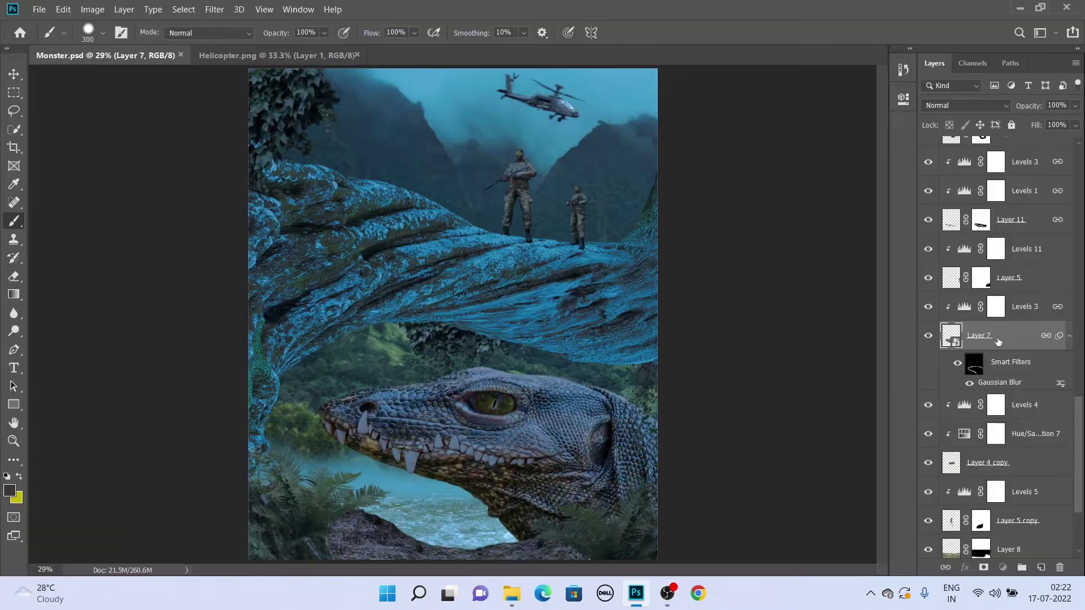
# Add a layer mask to the lizard layer and set black as the painting colour
pyautogui.click(984, 568)
pyautogui.press('d')
pyautogui.scroll(4, 523, 548)
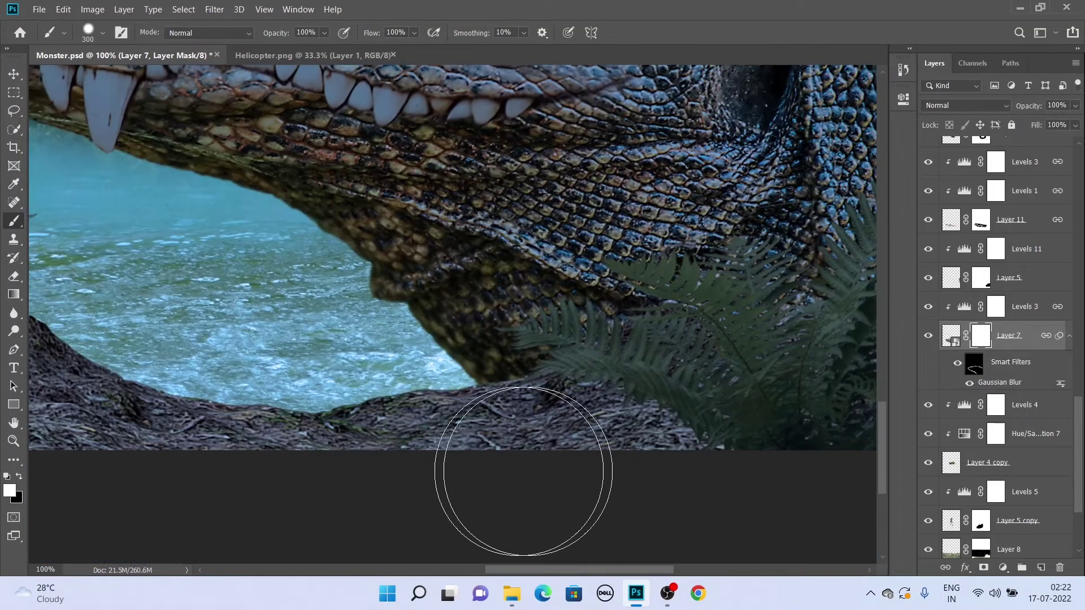
pyautogui.press('x')
pyautogui.moveTo(814, 346); pyautogui.dragTo(654, 392)
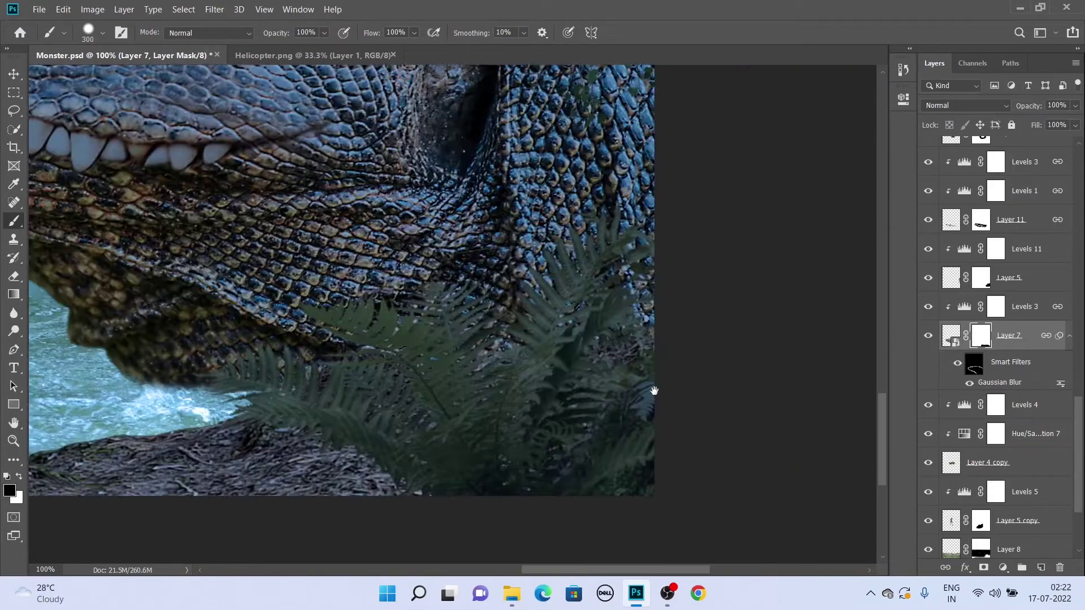
pyautogui.hotkey('ctrl', '0')
pyautogui.scroll(3, 553, 443)
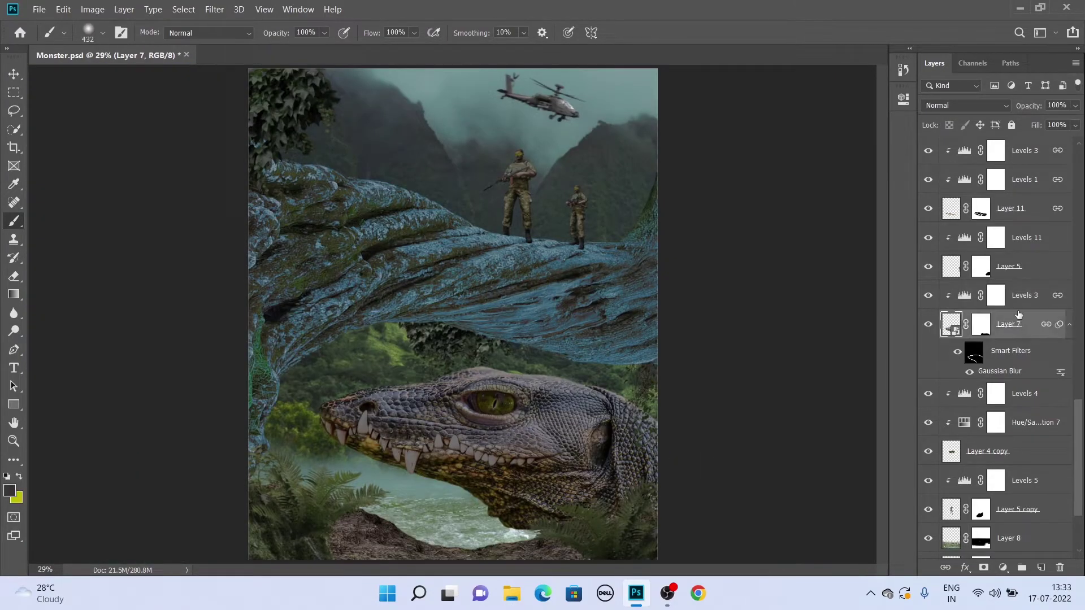
# Add a clipped Hue/Saturation colorize on the lizard with hue about 204 and saturation 100
pyautogui.click(1004, 567)
pyautogui.click(995, 428)
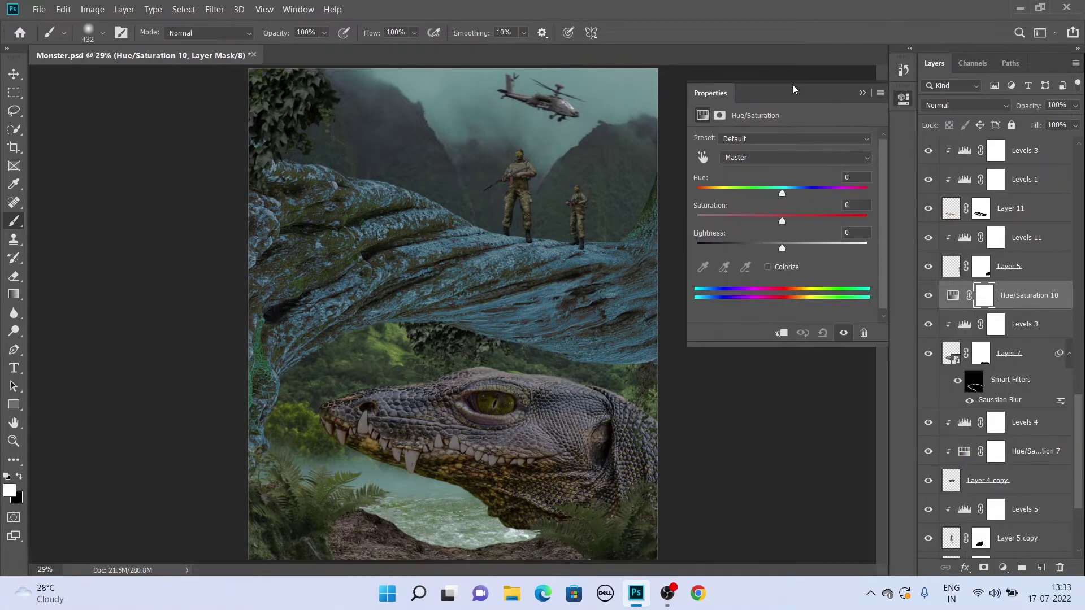
pyautogui.click(782, 333)
pyautogui.click(767, 267)
pyautogui.click(867, 216)
pyautogui.moveTo(783, 247); pyautogui.dragTo(810, 248)
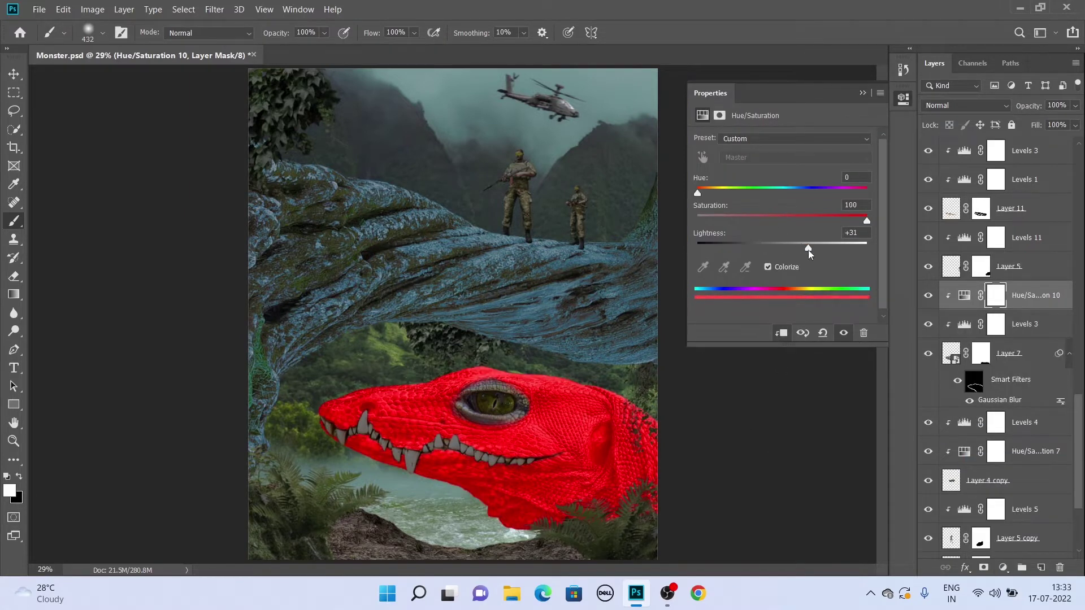
pyautogui.click(796, 189)
pyautogui.scroll(5, 995, 339)
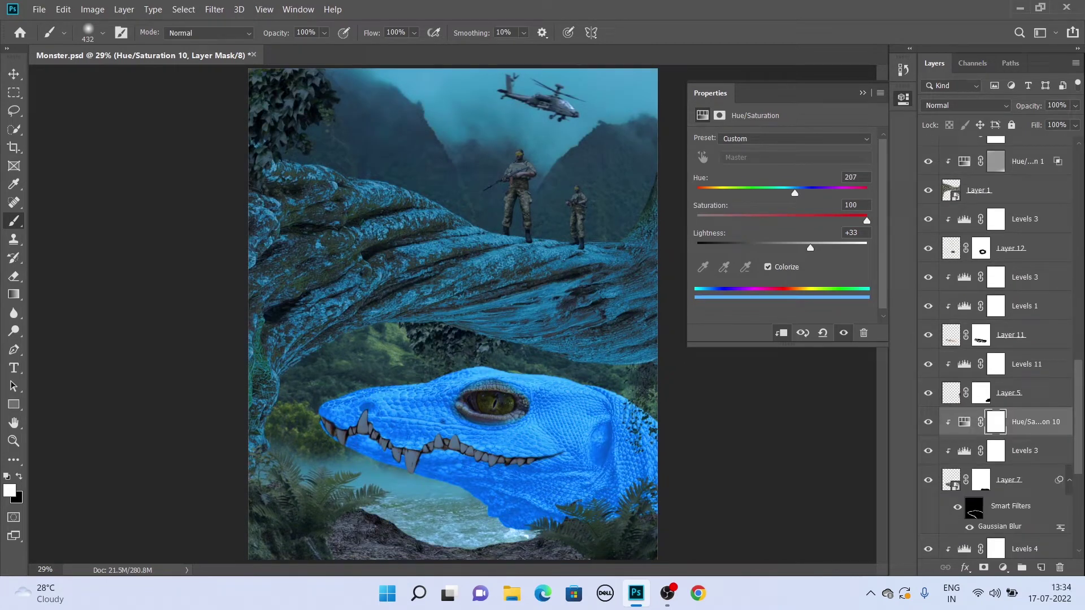
pyautogui.moveTo(810, 247); pyautogui.dragTo(806, 247)
pyautogui.moveTo(795, 194); pyautogui.dragTo(794, 194)
pyautogui.click(903, 98)
# Split the Blend If Underlying Layer black slider to keep blue off the dark scales
pyautogui.scroll(5, 1006, 339)
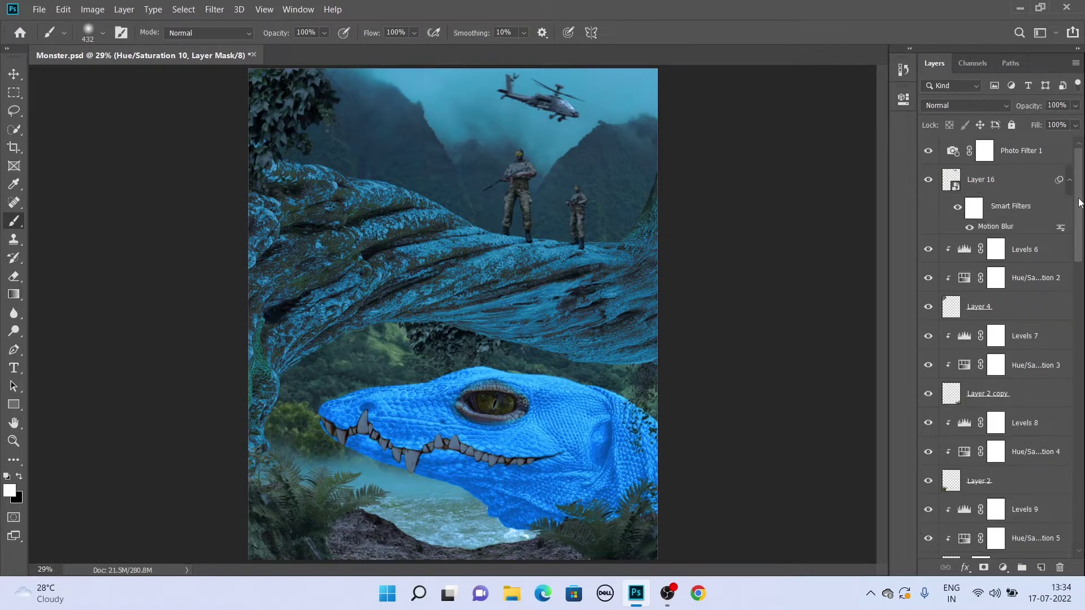
pyautogui.scroll(-5, 1006, 340)
pyautogui.doubleClick(1065, 412)
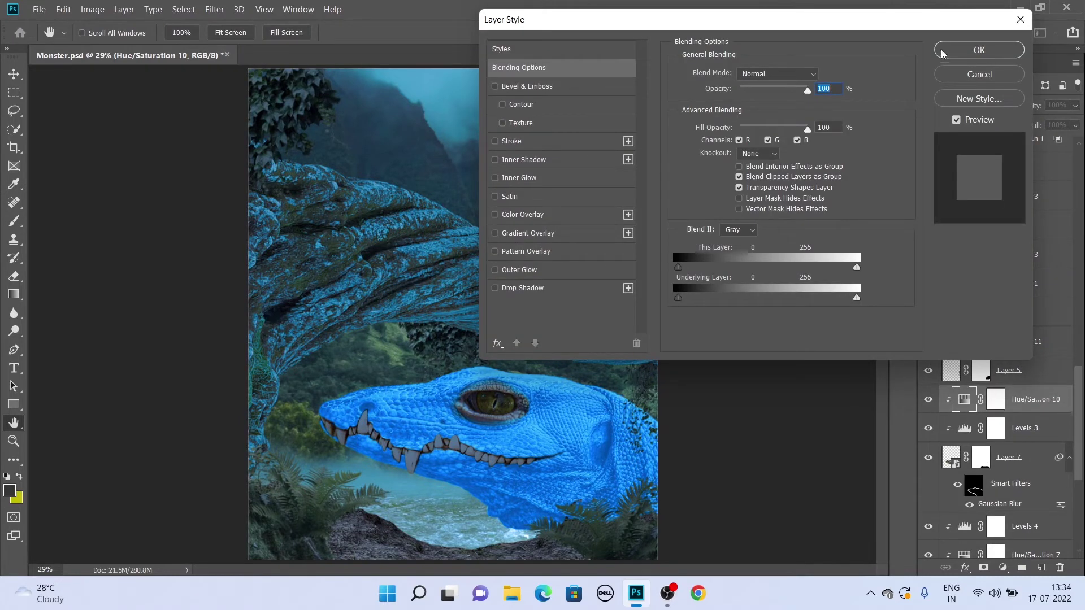
pyautogui.moveTo(905, 19); pyautogui.dragTo(992, 11)
pyautogui.moveTo(766, 289); pyautogui.dragTo(875, 289)
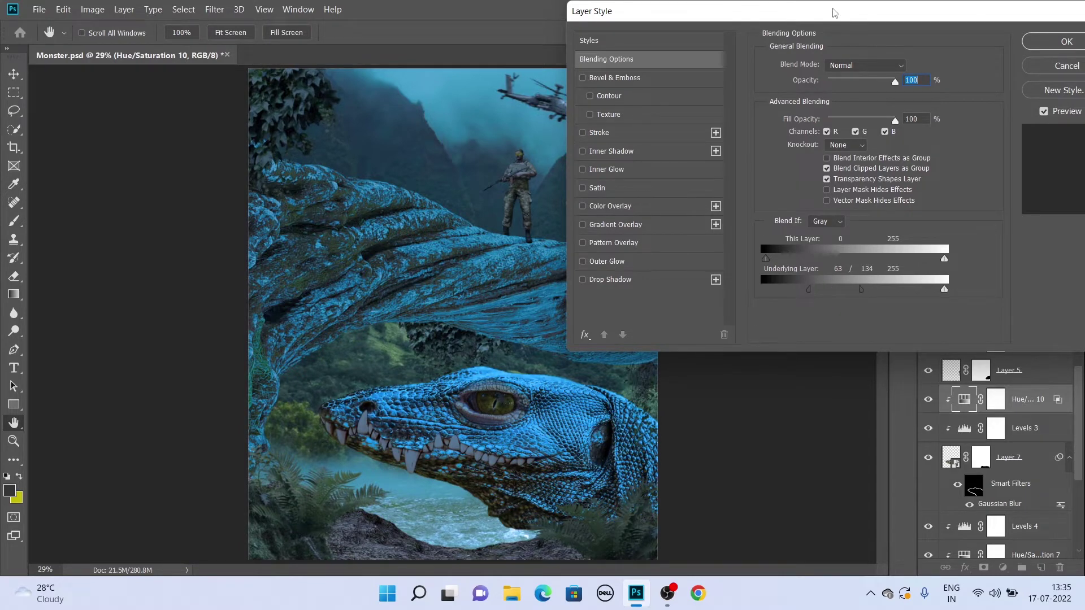
pyautogui.click(1067, 41)
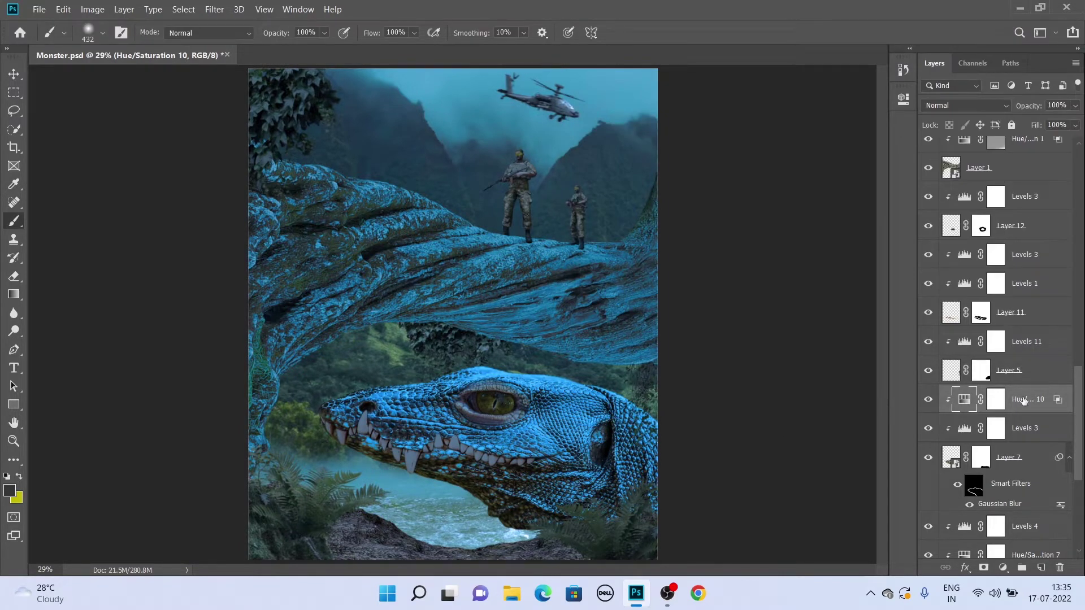
# Invert the Hue/Saturation 10 mask to hide the blue tint and shrink the brush
pyautogui.click(998, 400)
pyautogui.hotkey('ctrl', 'i')
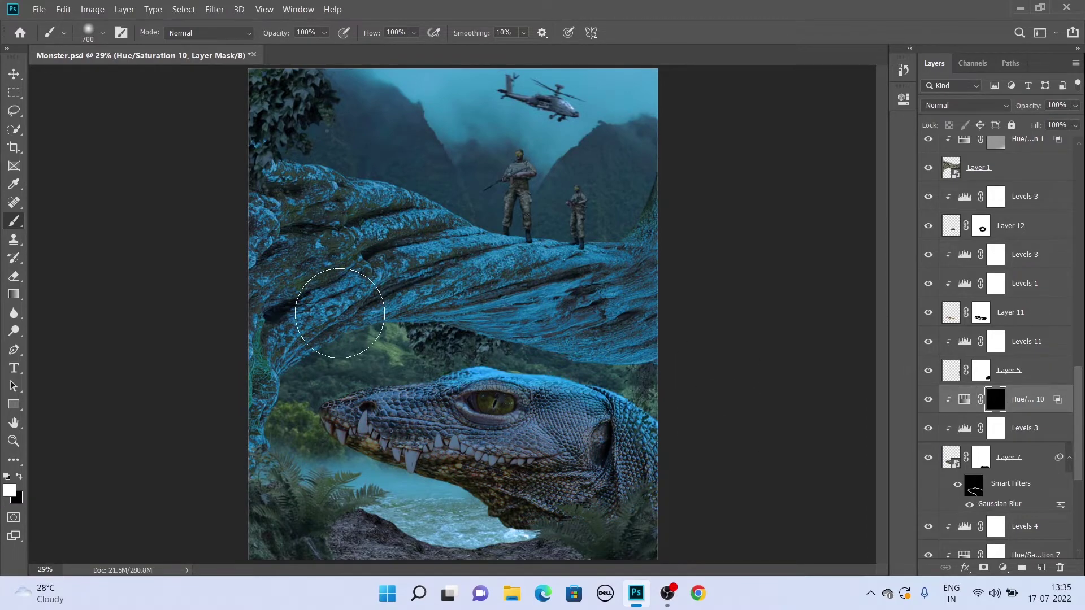
pyautogui.scroll(5, 451, 393)
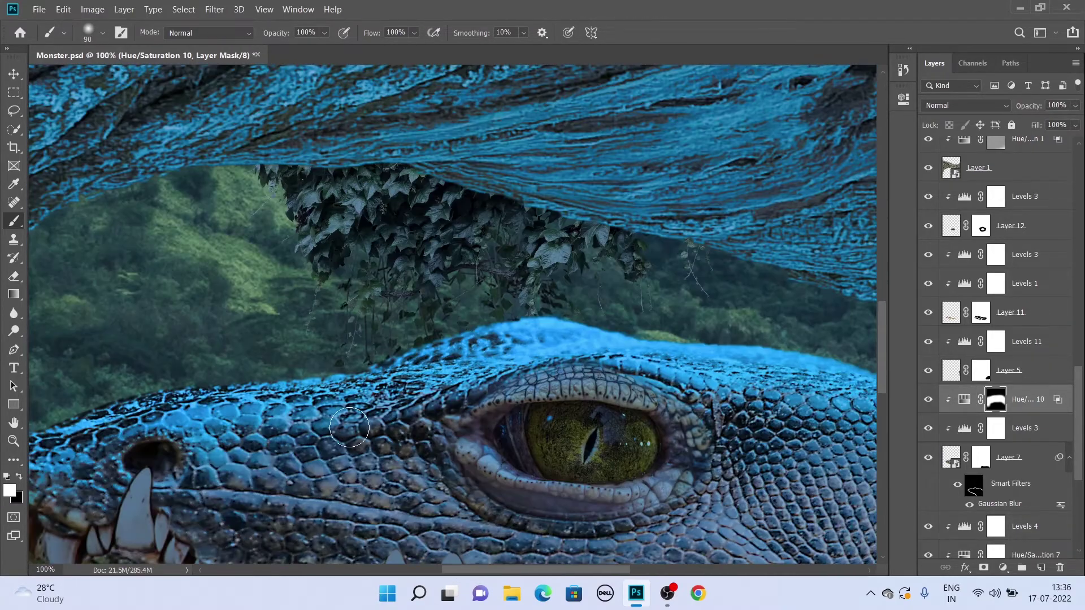
pyautogui.scroll(-5, 268, 496)
pyautogui.hscroll(5, 268, 496)
pyautogui.scroll(-2, 566, 291)
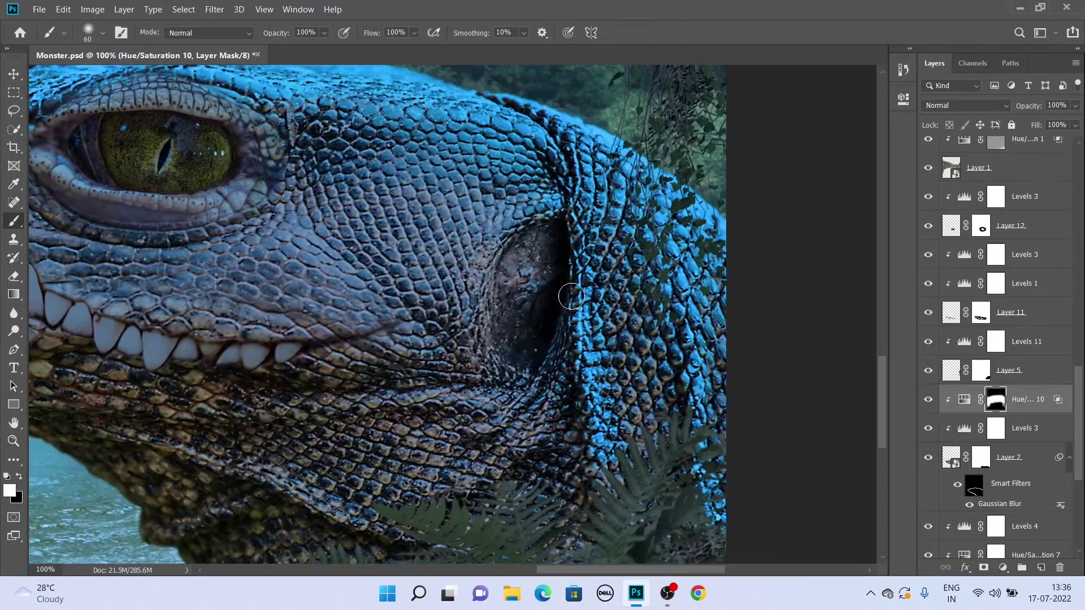
pyautogui.press('[')
pyautogui.press('[')
pyautogui.moveTo(557, 396); pyautogui.dragTo(426, 390)
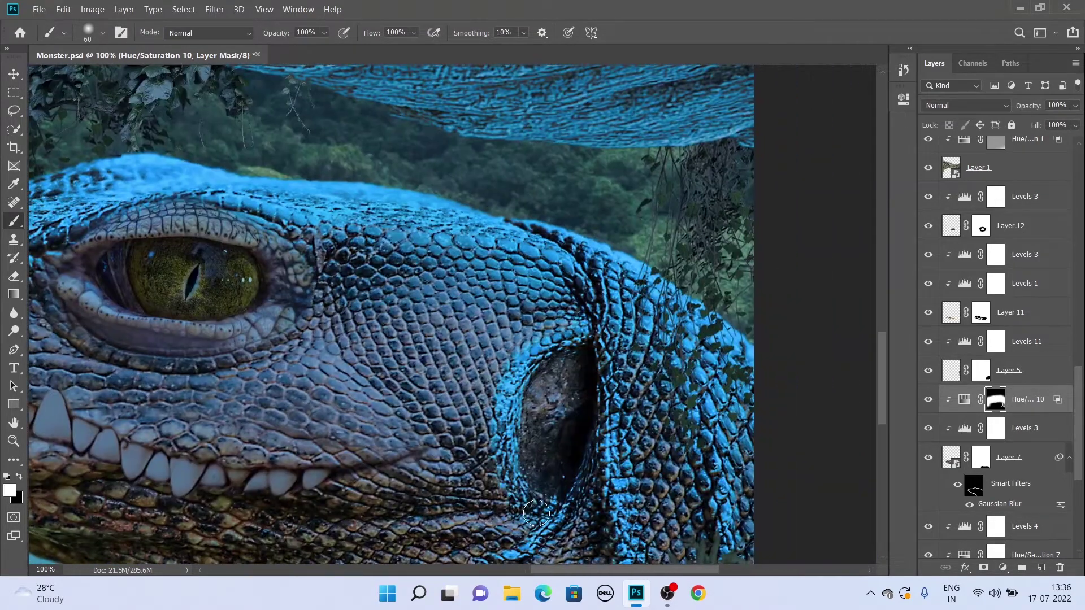
pyautogui.moveTo(426, 390); pyautogui.dragTo(239, 339)
pyautogui.hscroll(-5, 477, 468)
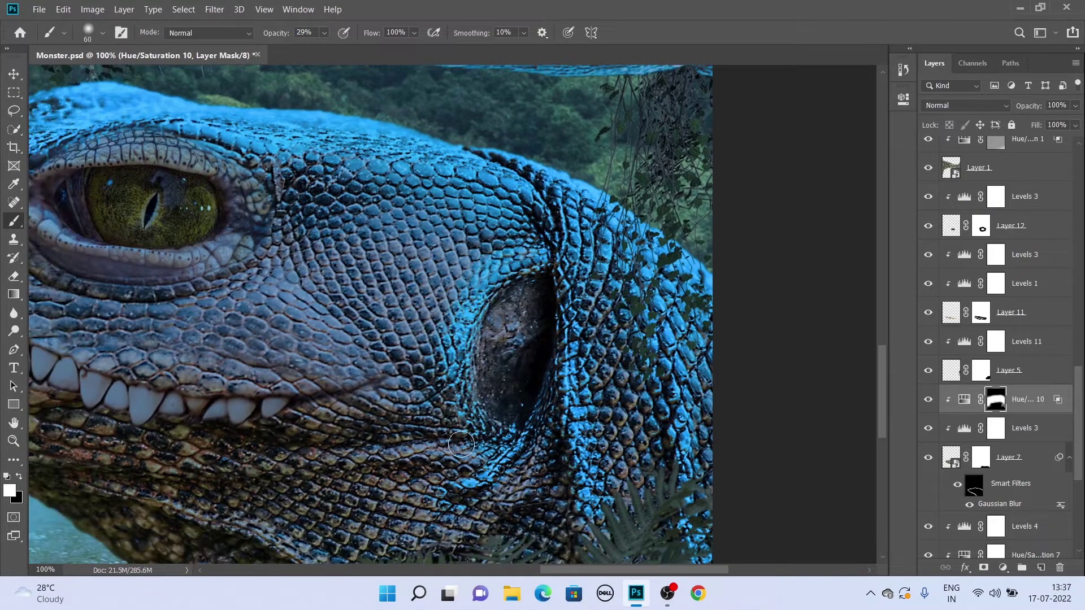
pyautogui.scroll(-4, 456, 478)
pyautogui.moveTo(378, 405); pyautogui.dragTo(316, 456)
# Enlarge the soft brush and paint white at 100% opacity over the face and jaw
pyautogui.rightClick(491, 237)
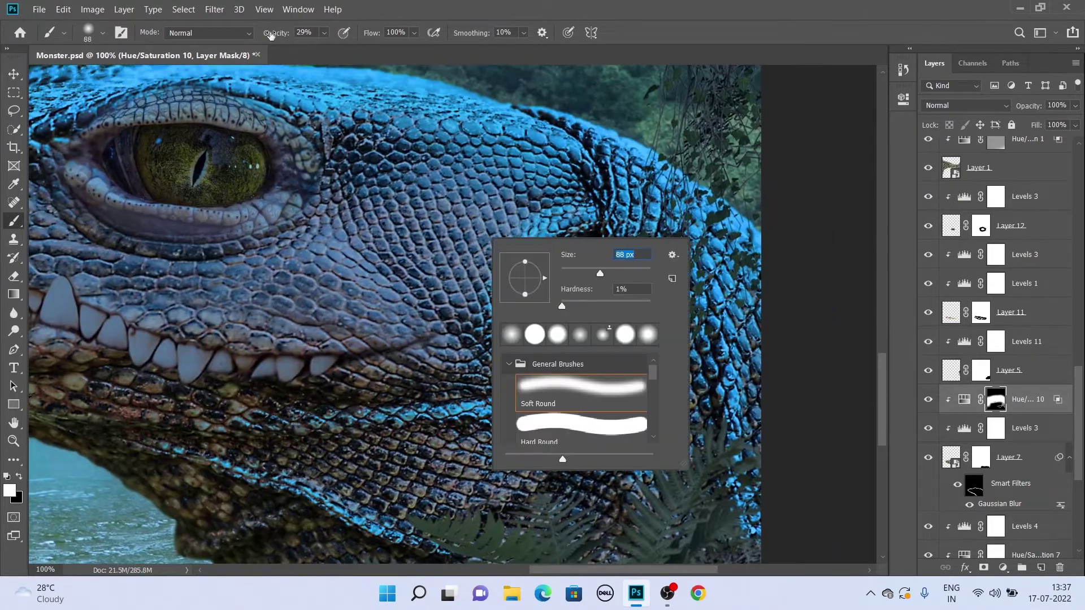
pyautogui.moveTo(290, 37); pyautogui.dragTo(281, 37)
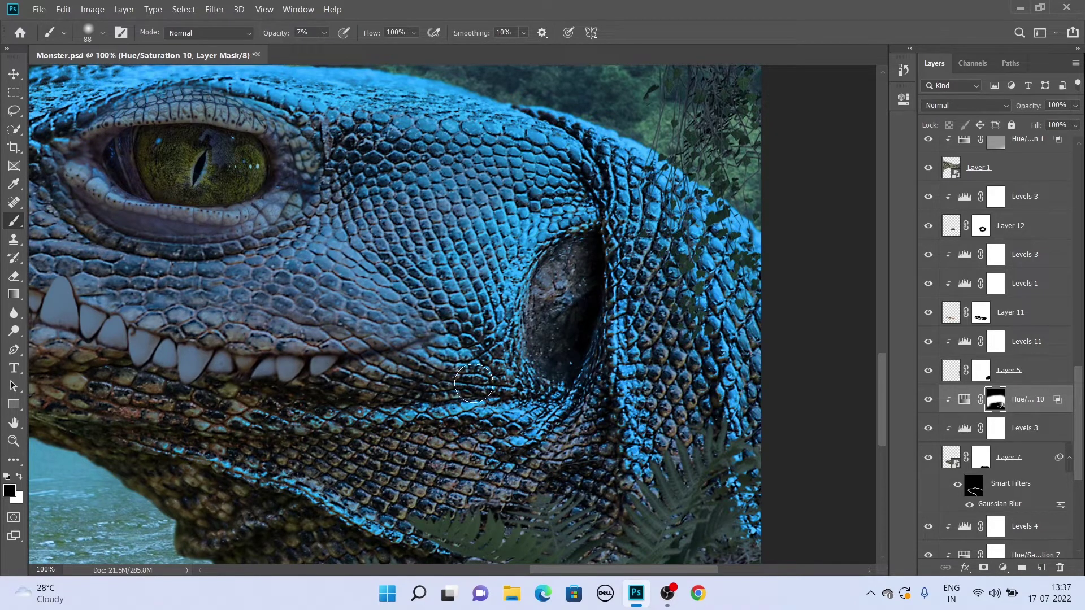
pyautogui.hscroll(-6, 474, 385)
pyautogui.press('x')
pyautogui.press('0')
pyautogui.hscroll(2, 620, 429)
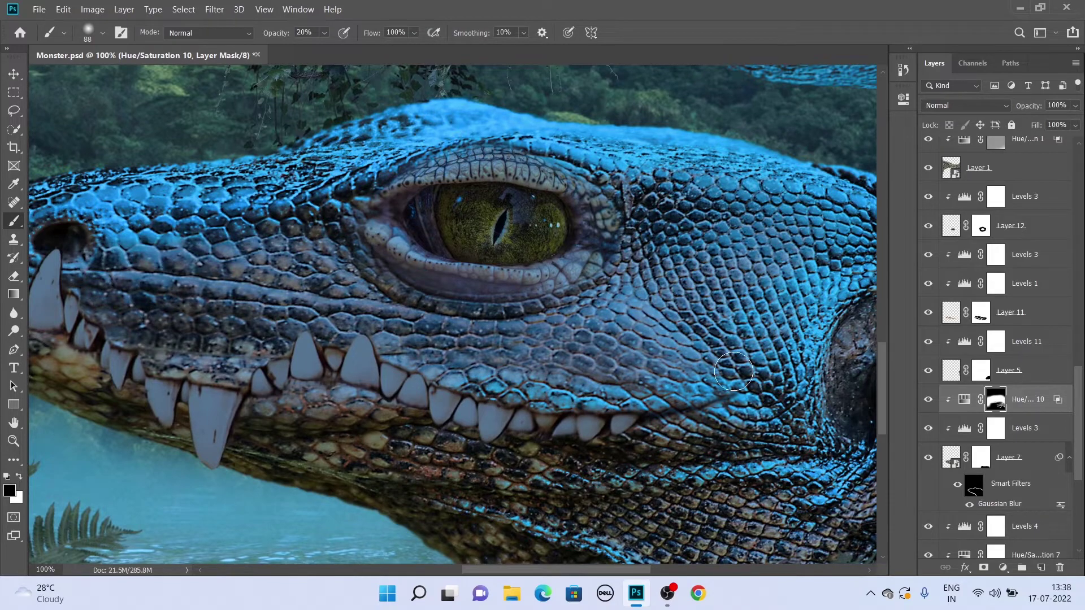
pyautogui.hscroll(-4, 733, 372)
pyautogui.scroll(-3, 467, 375)
pyautogui.hscroll(3, 467, 375)
pyautogui.scroll(-3, 440, 327)
pyautogui.press('x')
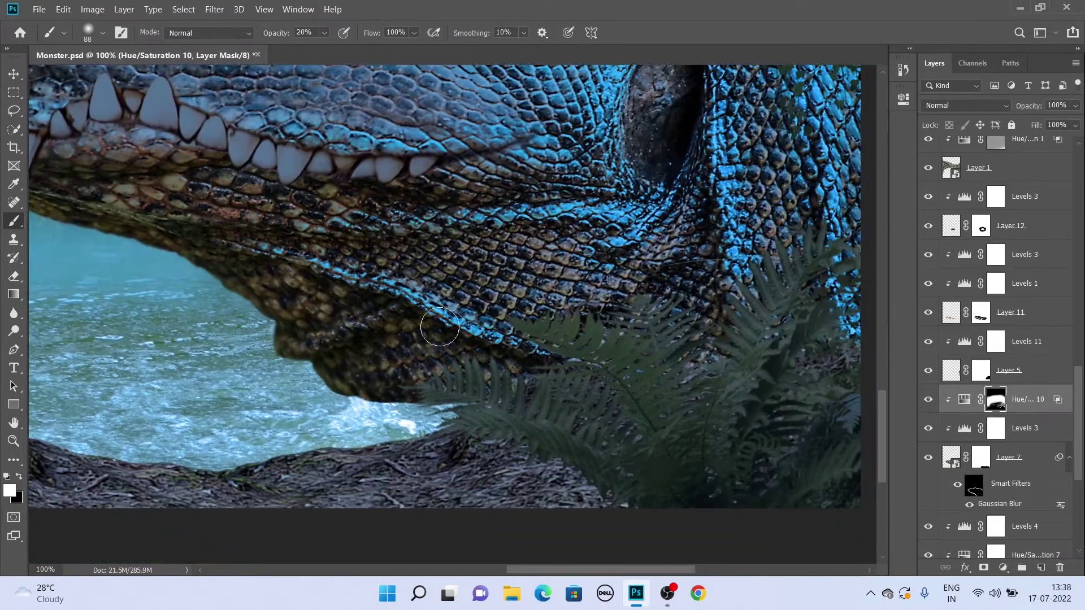
pyautogui.scroll(5, 440, 326)
# Add a colorized Hue/Saturation layer with a blue hue near 204, higher saturation and lightness
pyautogui.hscroll(-4, 440, 327)
pyautogui.click(1003, 568)
pyautogui.click(767, 267)
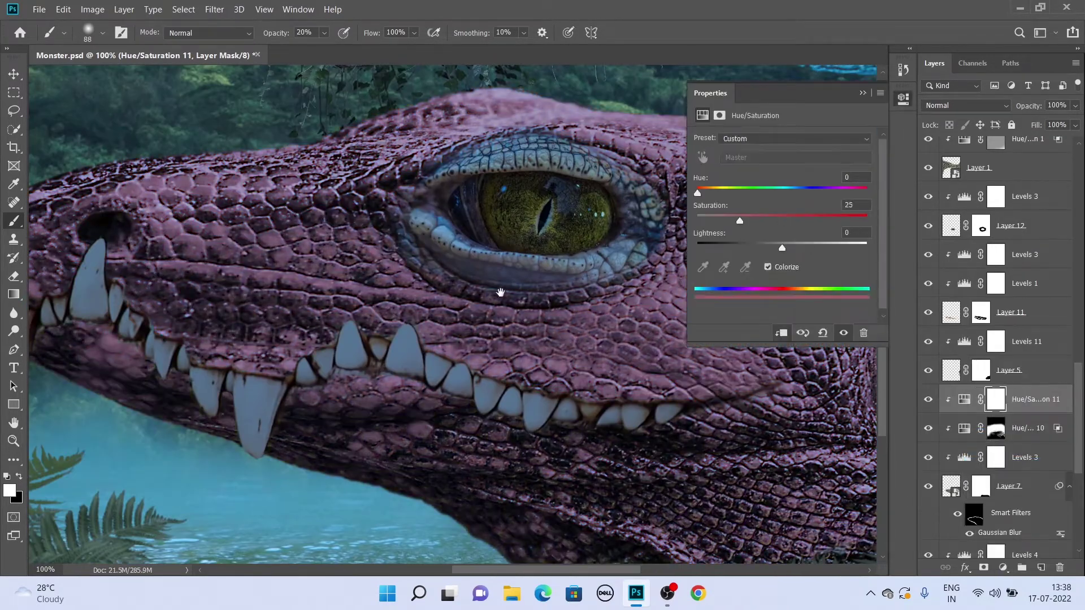
pyautogui.moveTo(500, 292); pyautogui.dragTo(519, 292)
pyautogui.moveTo(697, 193); pyautogui.dragTo(787, 192)
pyautogui.moveTo(740, 221); pyautogui.dragTo(847, 220)
pyautogui.moveTo(782, 248); pyautogui.dragTo(799, 252)
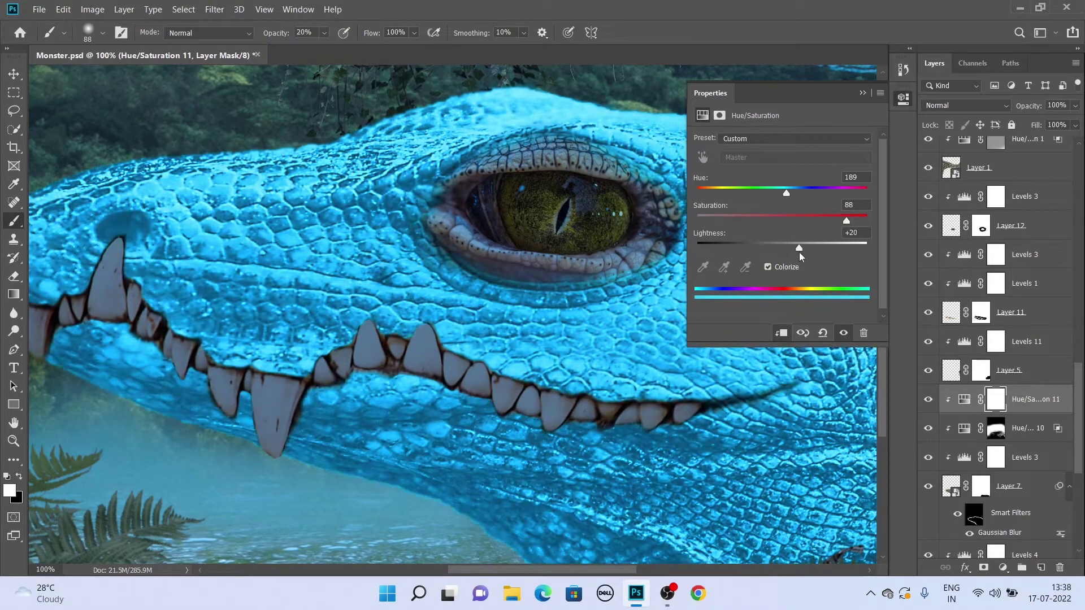
pyautogui.click(966, 430)
pyautogui.click(1023, 399)
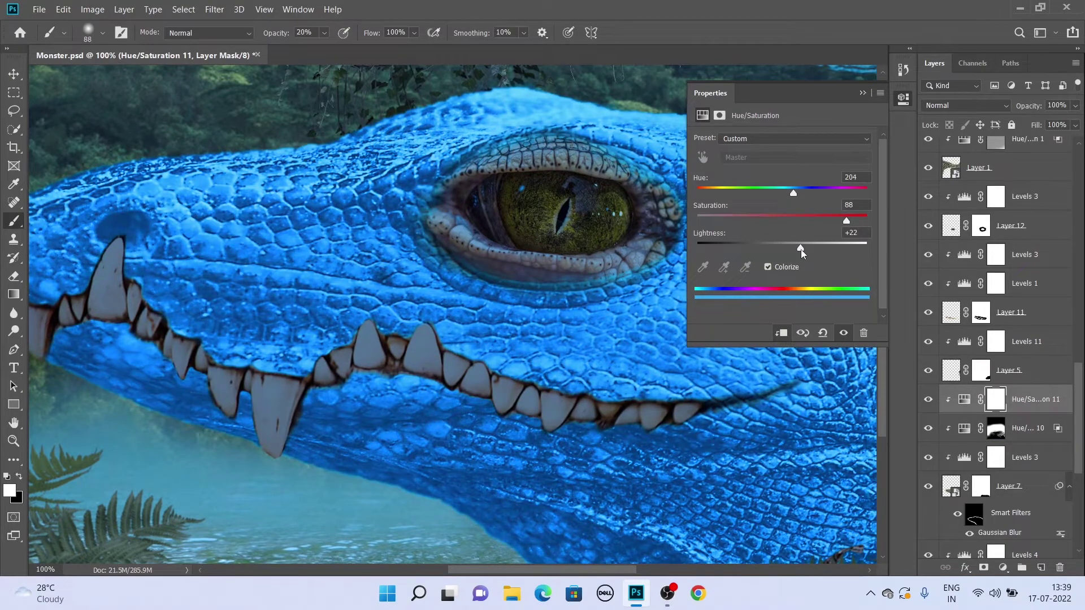
# Split the Underlying Layer Blend If slider, mask the tint black, and paint it onto the jaw at 80%
pyautogui.doubleClick(1036, 400)
pyautogui.doubleClick(1068, 409)
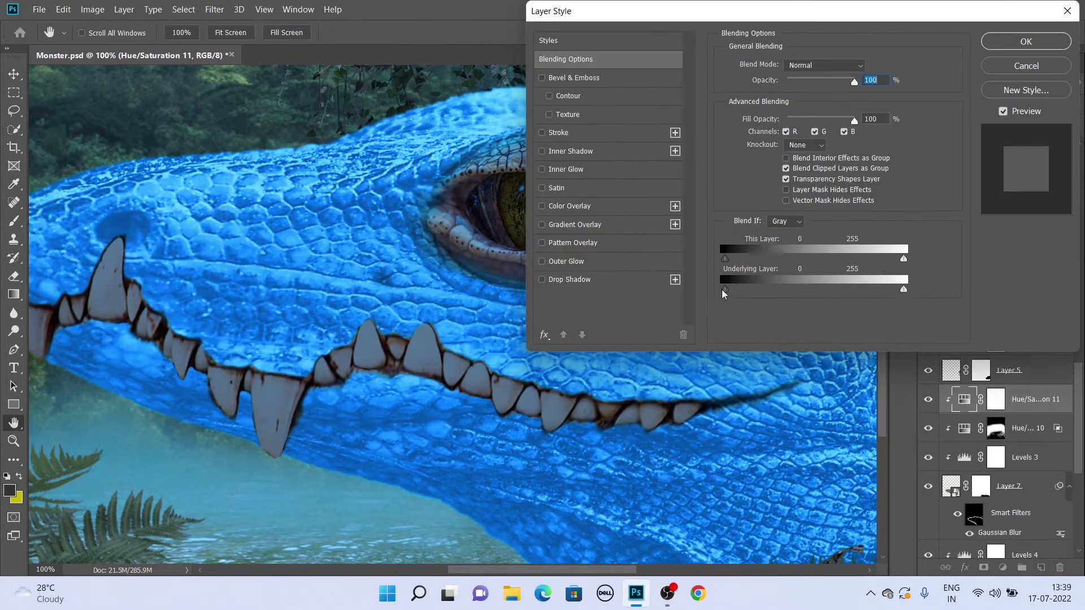
pyautogui.moveTo(725, 289); pyautogui.dragTo(765, 289)
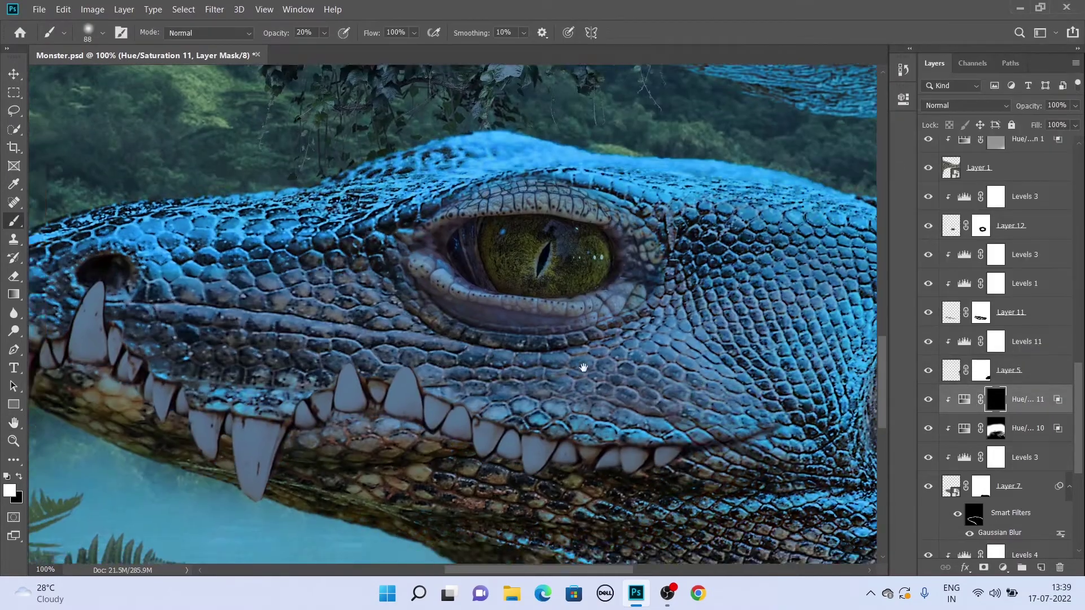
pyautogui.moveTo(584, 368); pyautogui.dragTo(547, 366)
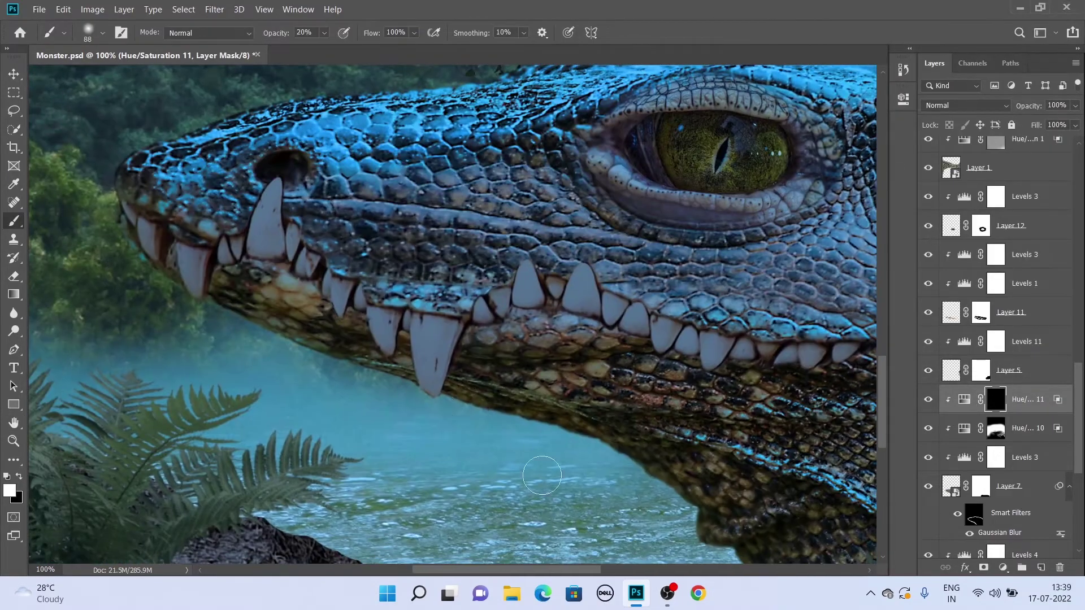
pyautogui.press('2')
pyautogui.press('8')
pyautogui.moveTo(738, 517); pyautogui.dragTo(448, 312)
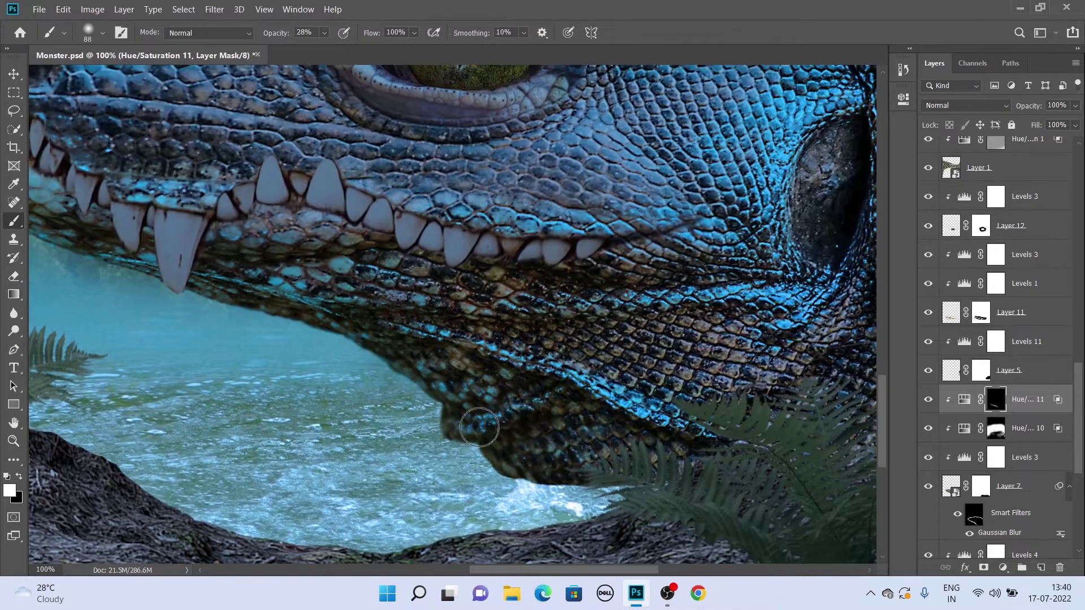
pyautogui.press('[')
pyautogui.press('[')
pyautogui.press('[')
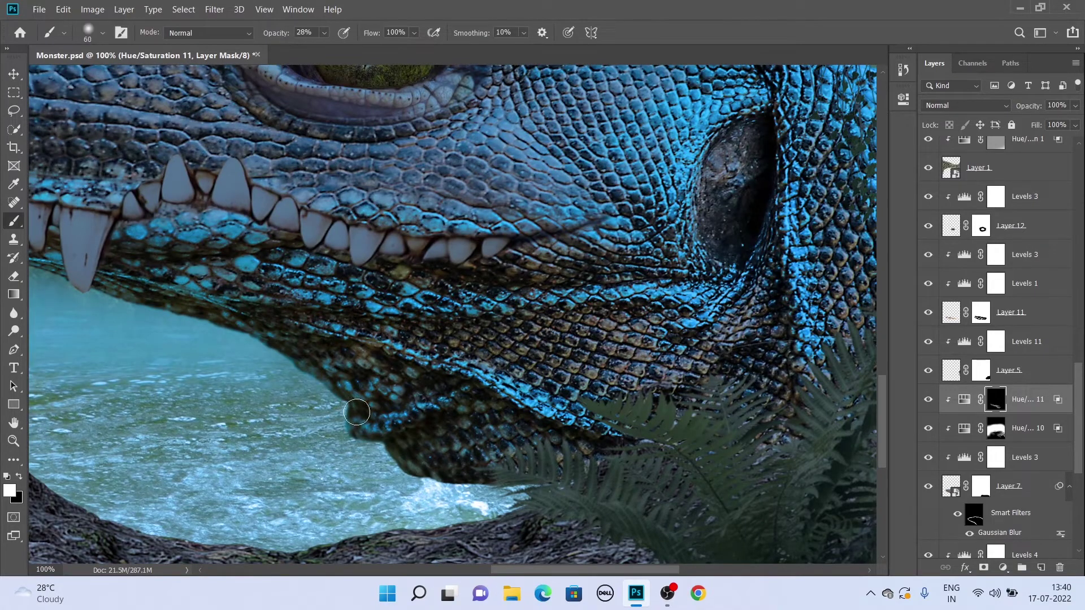
pyautogui.moveTo(328, 435); pyautogui.dragTo(220, 353)
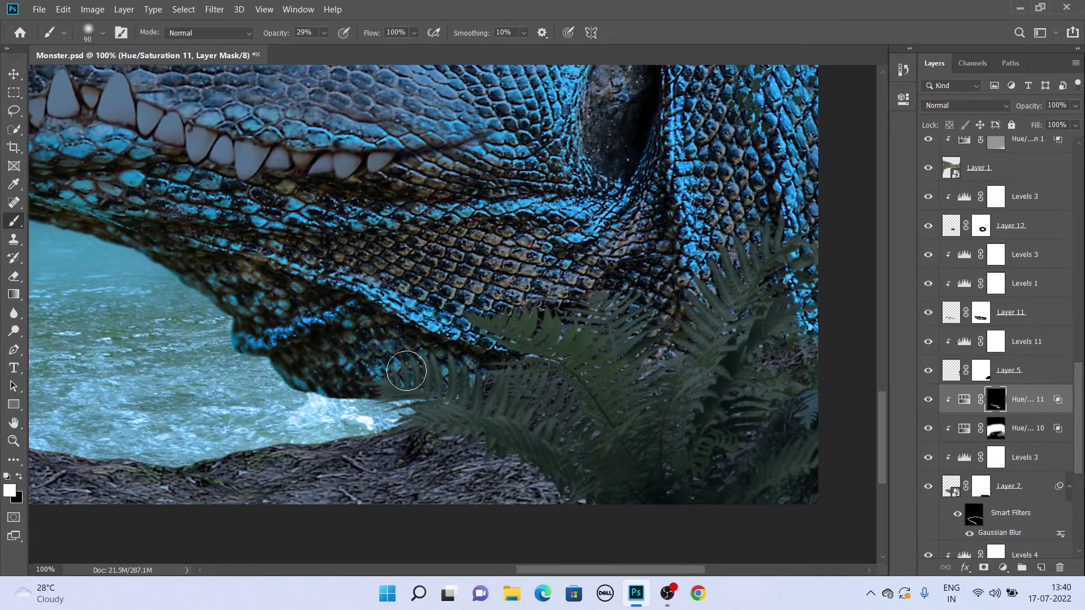
pyautogui.moveTo(224, 310); pyautogui.dragTo(150, 341)
pyautogui.moveTo(308, 130); pyautogui.dragTo(601, 401)
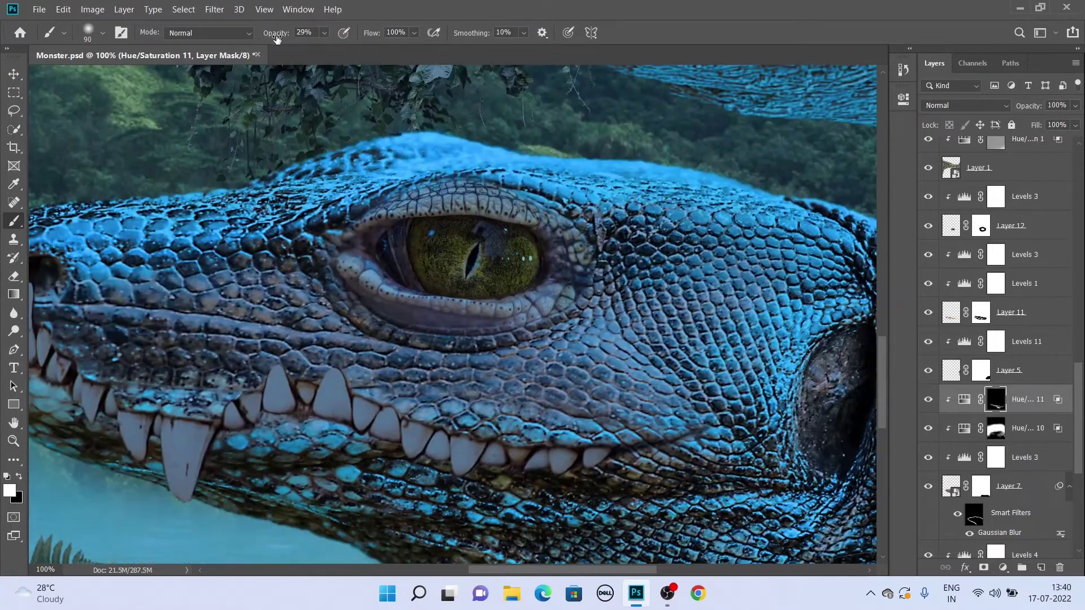
pyautogui.moveTo(224, 299); pyautogui.dragTo(368, 306)
pyautogui.moveTo(194, 434)
pyautogui.mouseDown()
pyautogui.moveTo(303, 410)
pyautogui.moveTo(669, 456)
pyautogui.mouseUp()
pyautogui.hscroll(10, 171, 369)
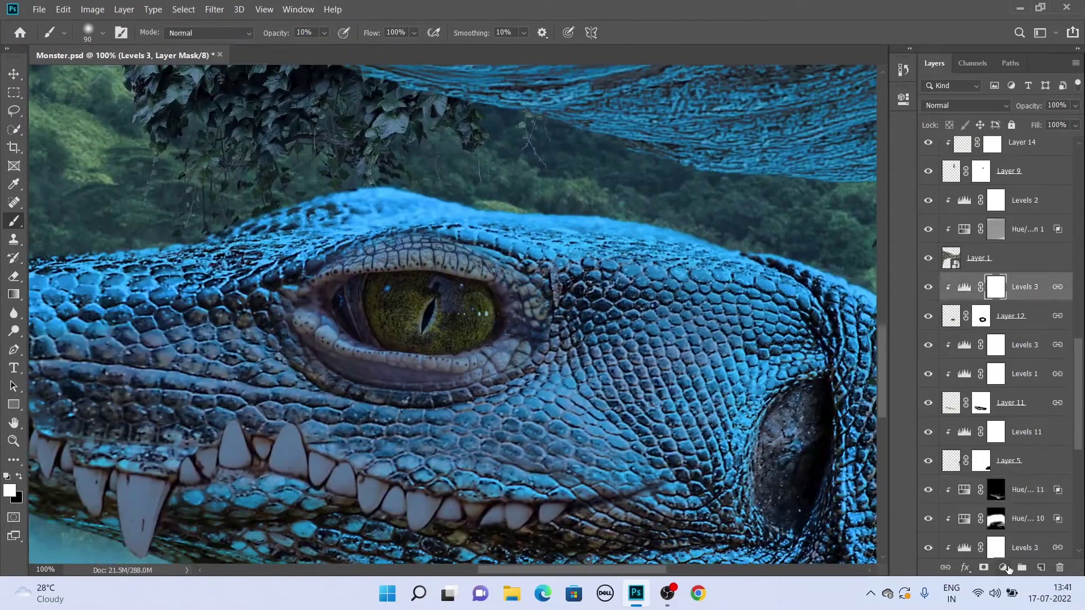
# Set the eye tint to hue 204, lightness +28, split Blend If, and invert its mask
pyautogui.moveTo(698, 192); pyautogui.dragTo(798, 195)
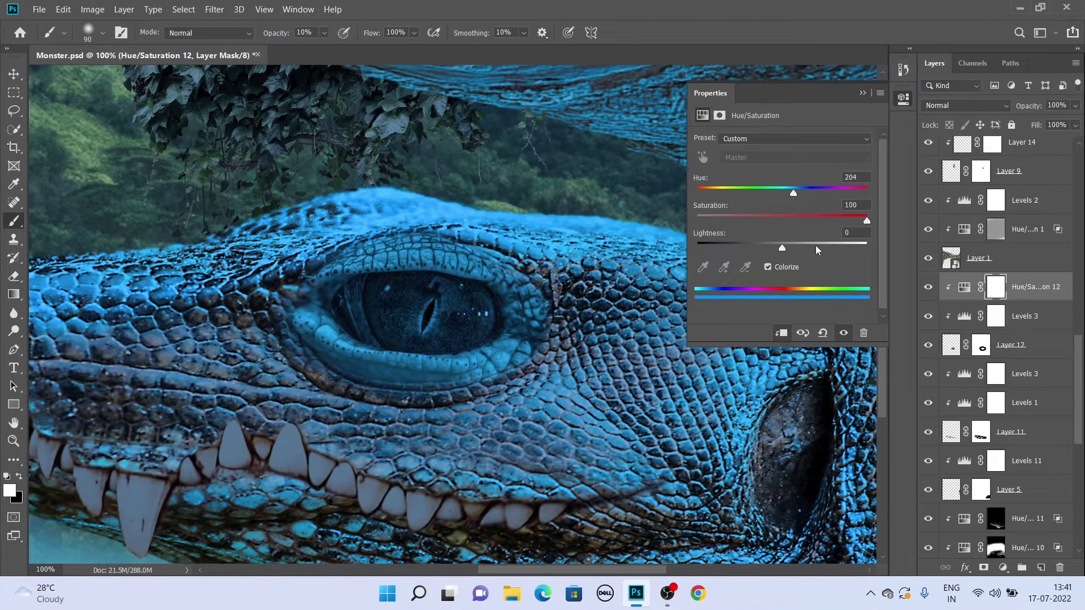
pyautogui.moveTo(817, 249); pyautogui.dragTo(806, 249)
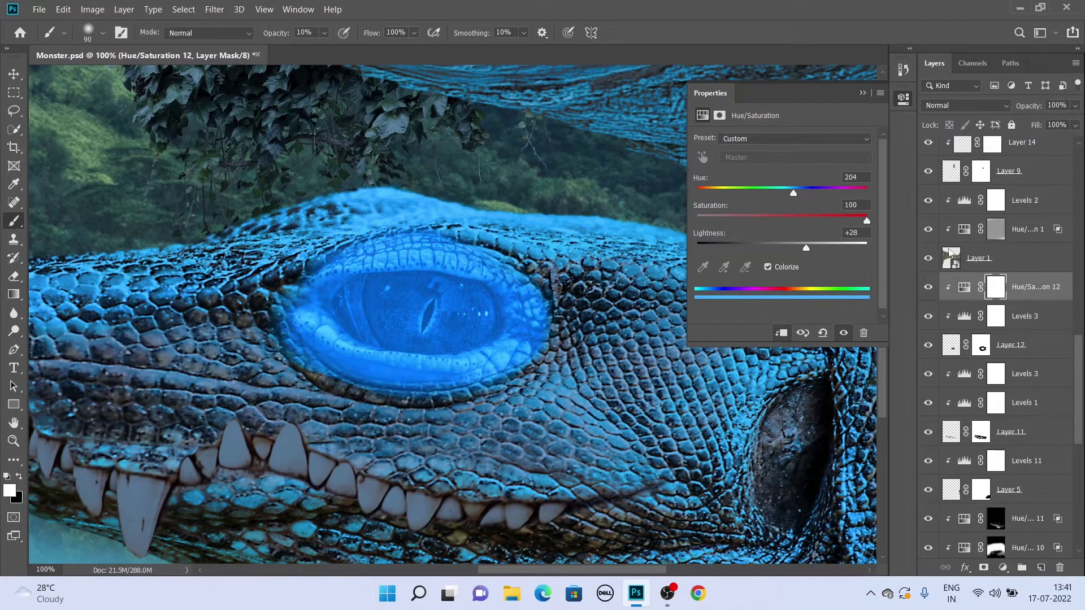
pyautogui.doubleClick(1066, 289)
pyautogui.moveTo(725, 289)
pyautogui.mouseDown()
pyautogui.moveTo(798, 288)
pyautogui.moveTo(751, 289)
pyautogui.mouseUp()
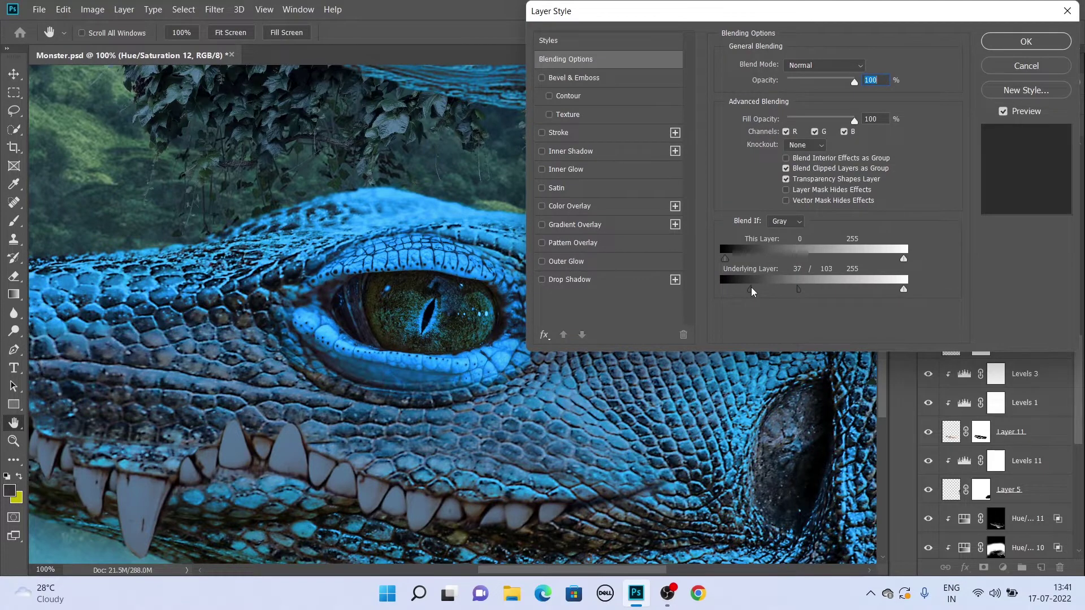
pyautogui.press('Return')
pyautogui.press('b')
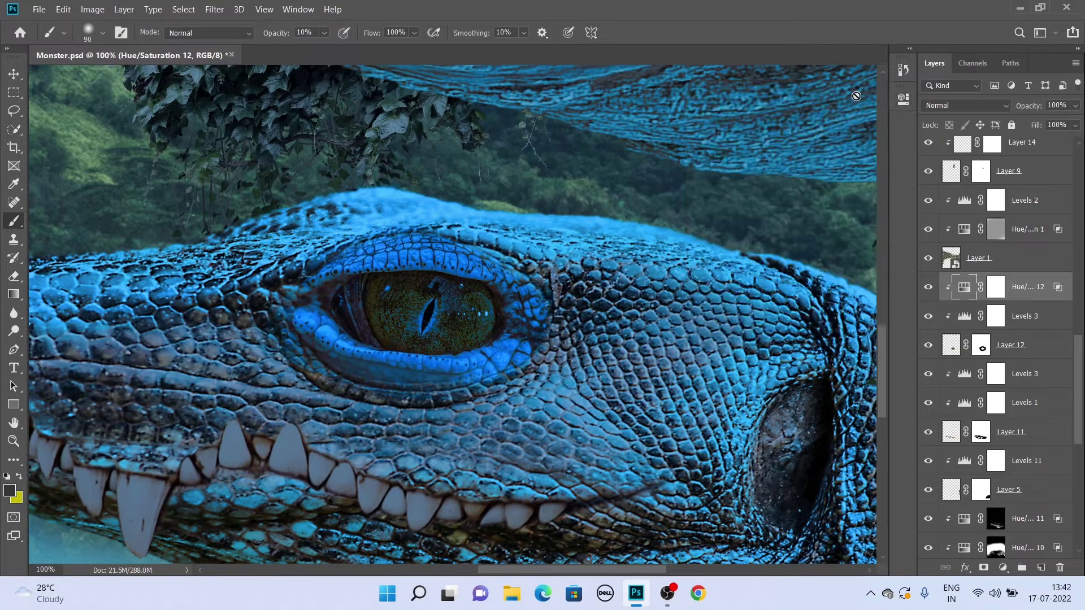
pyautogui.hotkey('ctrl', 'i')
pyautogui.press('d')
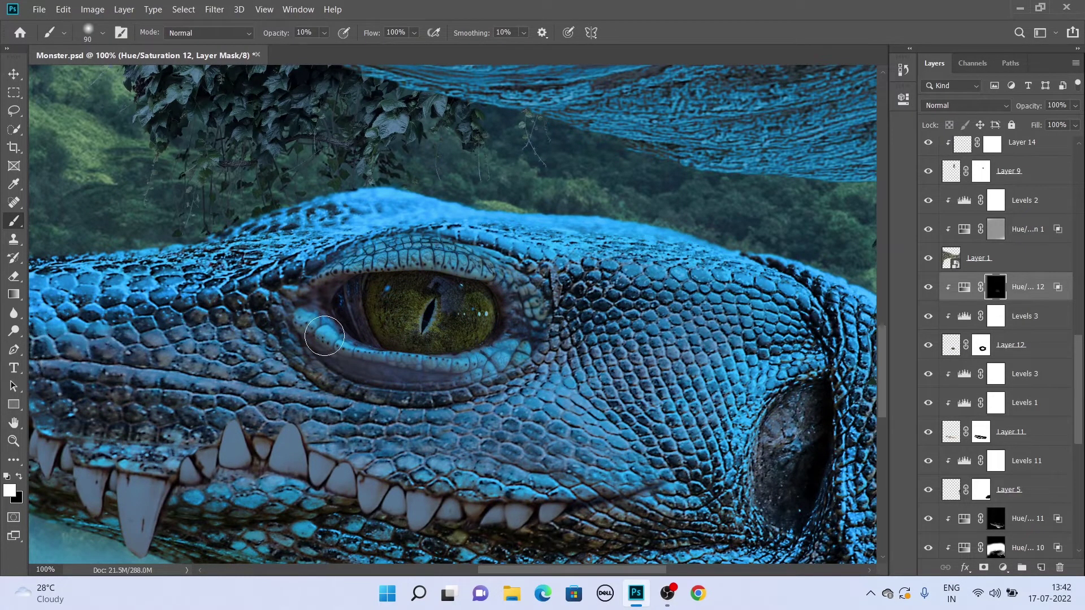
# Add a clipped Levels layer, invert its mask, and paint it onto the lower eyelid
pyautogui.click(1003, 567)
pyautogui.click(995, 367)
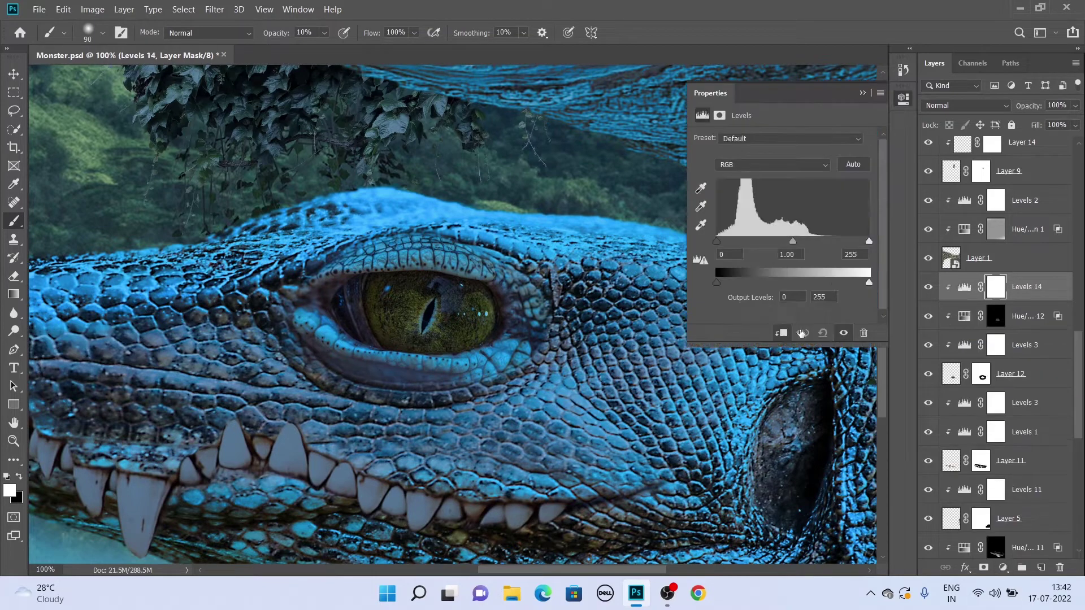
pyautogui.moveTo(799, 280); pyautogui.dragTo(817, 280)
pyautogui.hotkey('ctrl', 'i')
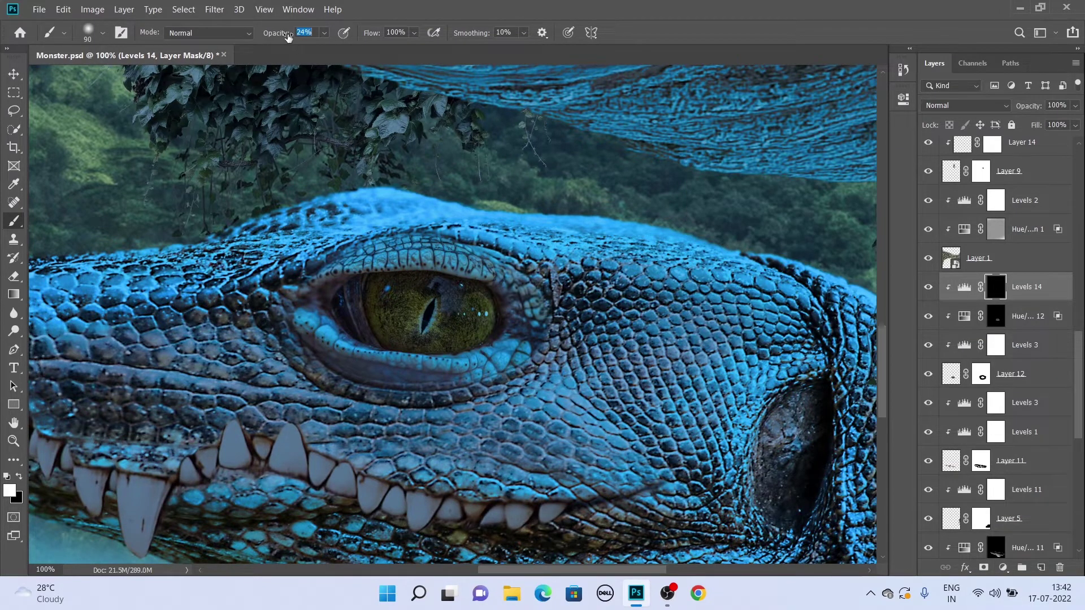
pyautogui.moveTo(328, 340); pyautogui.dragTo(540, 327)
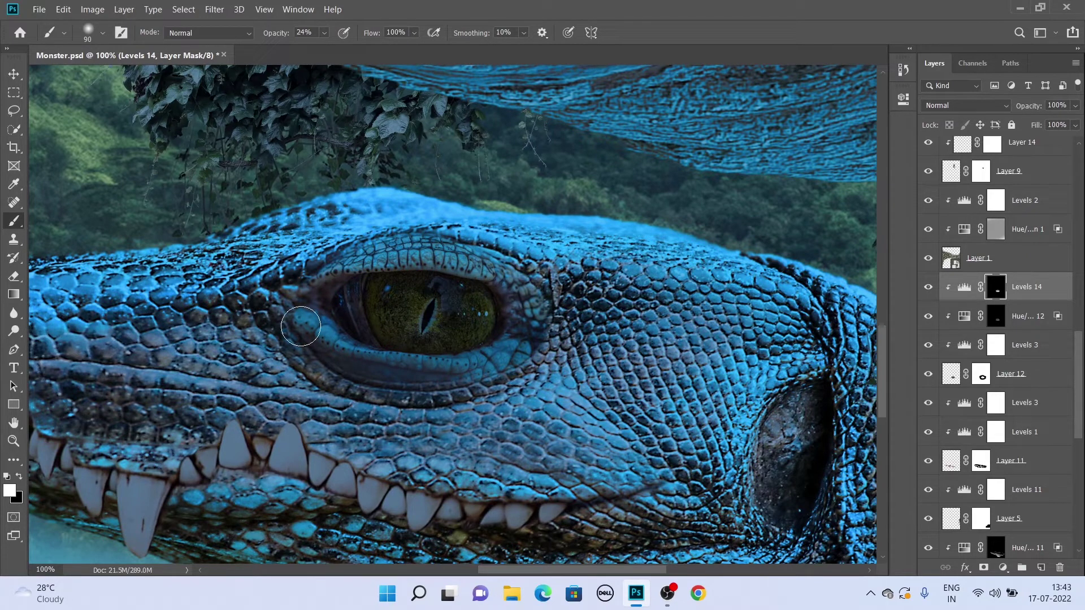
pyautogui.hotkey('ctrl', '0')
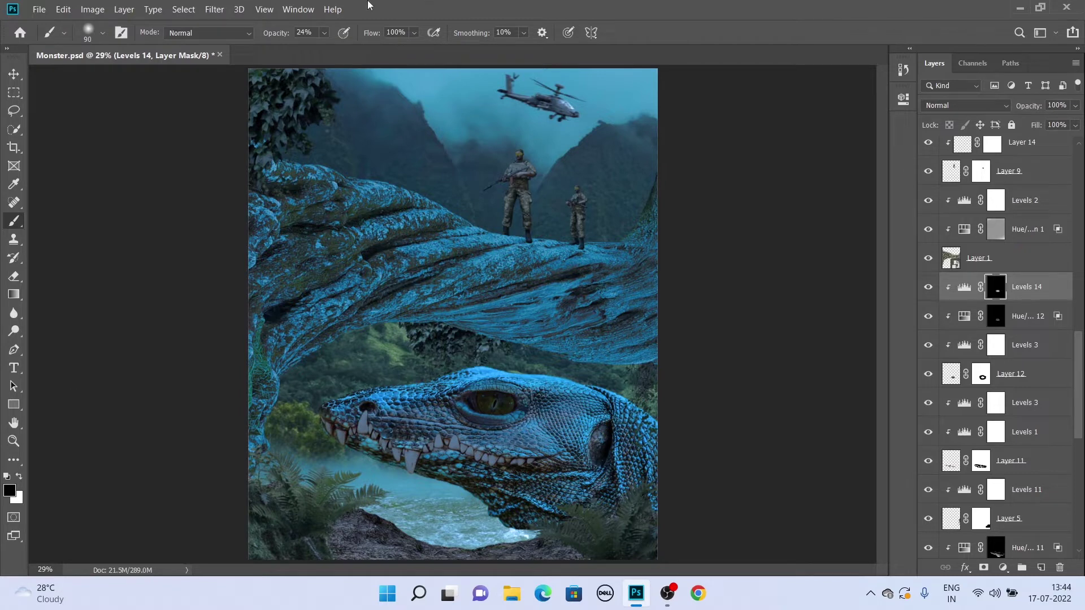
# Add a clipped Levels layer with lowered output whites to darken the creature
pyautogui.scroll(-5, 995, 339)
pyautogui.click(1018, 316)
pyautogui.click(1004, 568)
pyautogui.moveTo(757, 266); pyautogui.dragTo(783, 277)
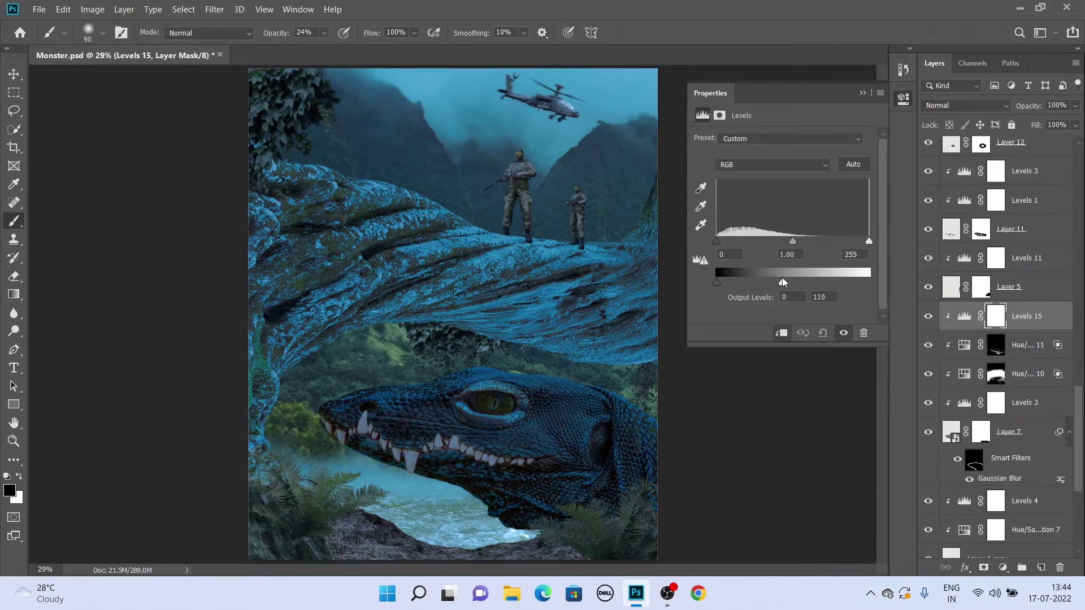
pyautogui.click(808, 334)
# Invert the Levels mask and paint the darkening back onto the lizard's head
pyautogui.hotkey('ctrl', 'i')
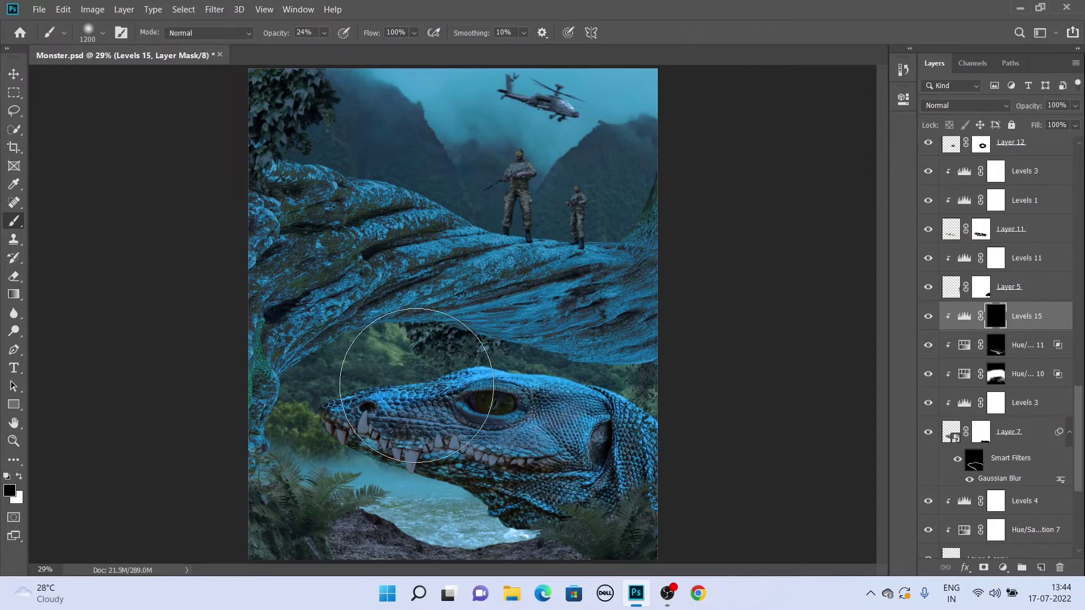
pyautogui.press('x')
pyautogui.moveTo(401, 465); pyautogui.dragTo(595, 374)
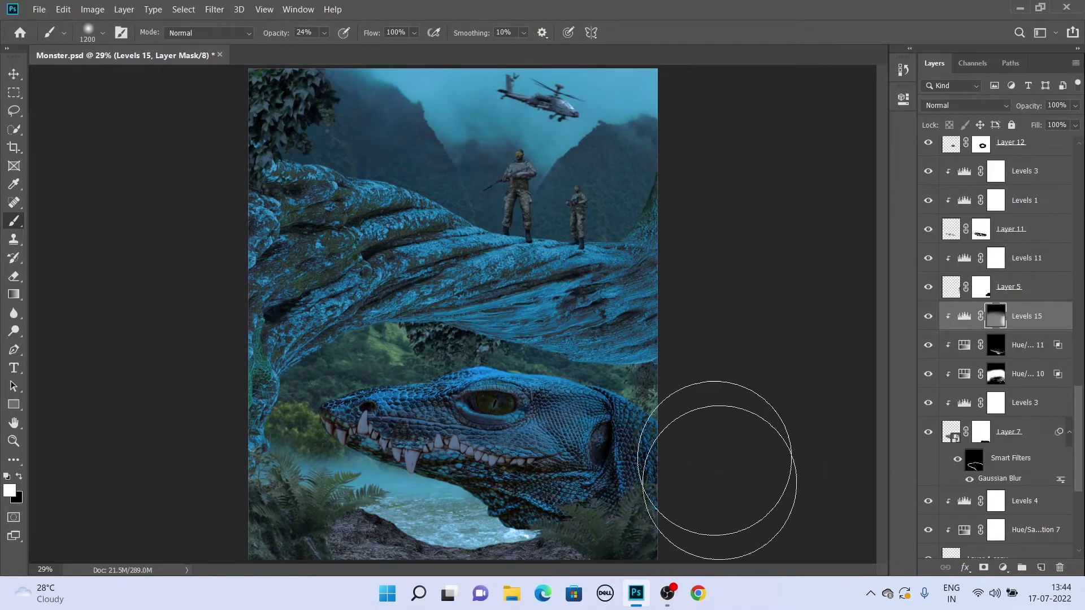
pyautogui.hotkey('ctrl', '-')
pyautogui.hotkey('ctrl', '-')
pyautogui.hotkey('ctrl', '-')
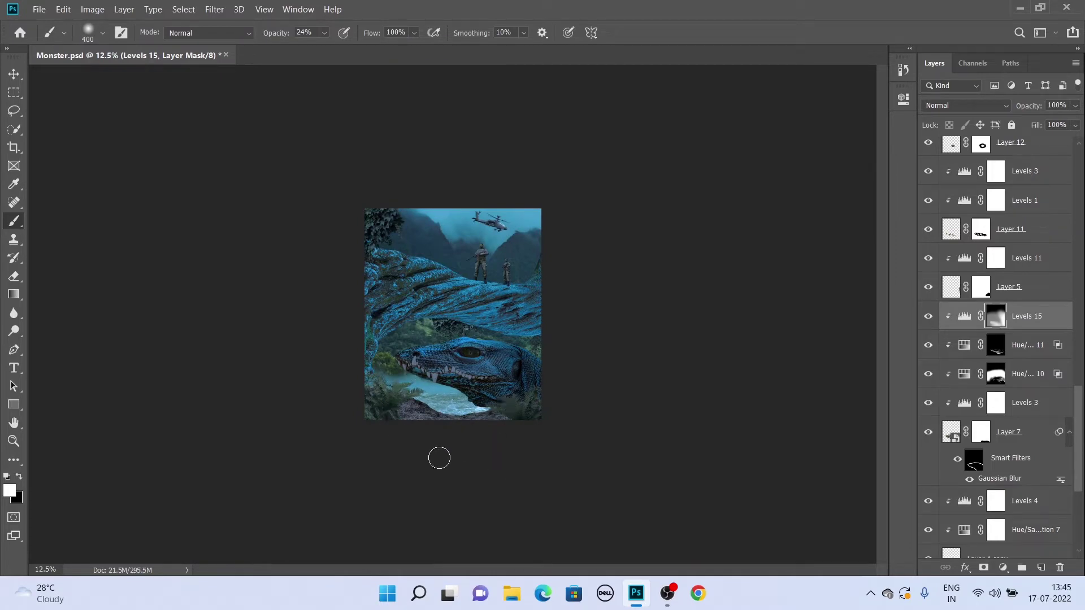
pyautogui.hotkey('ctrl', '0')
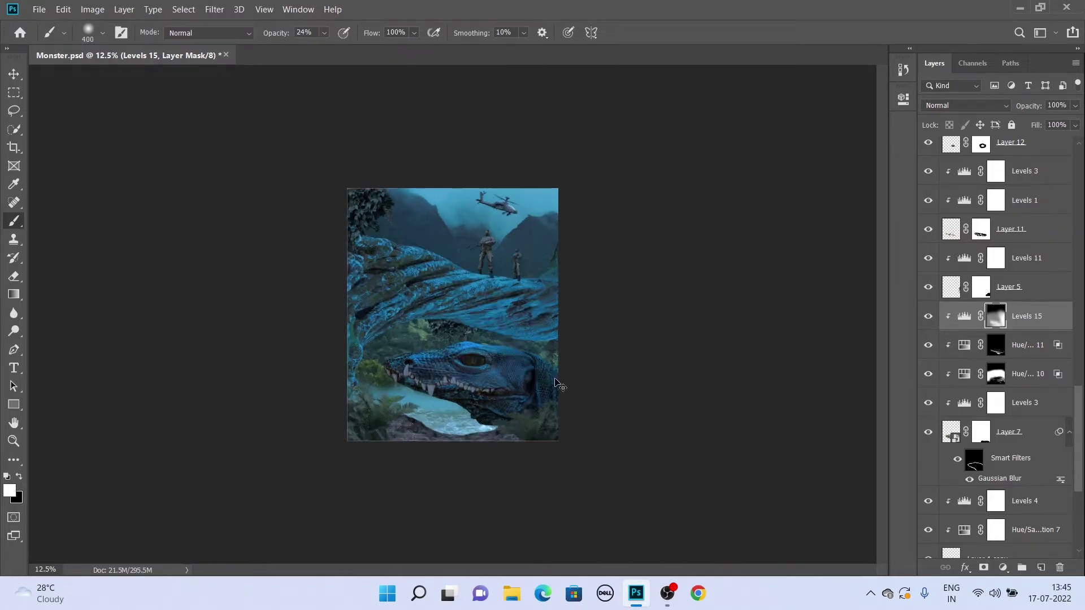
pyautogui.click(927, 318)
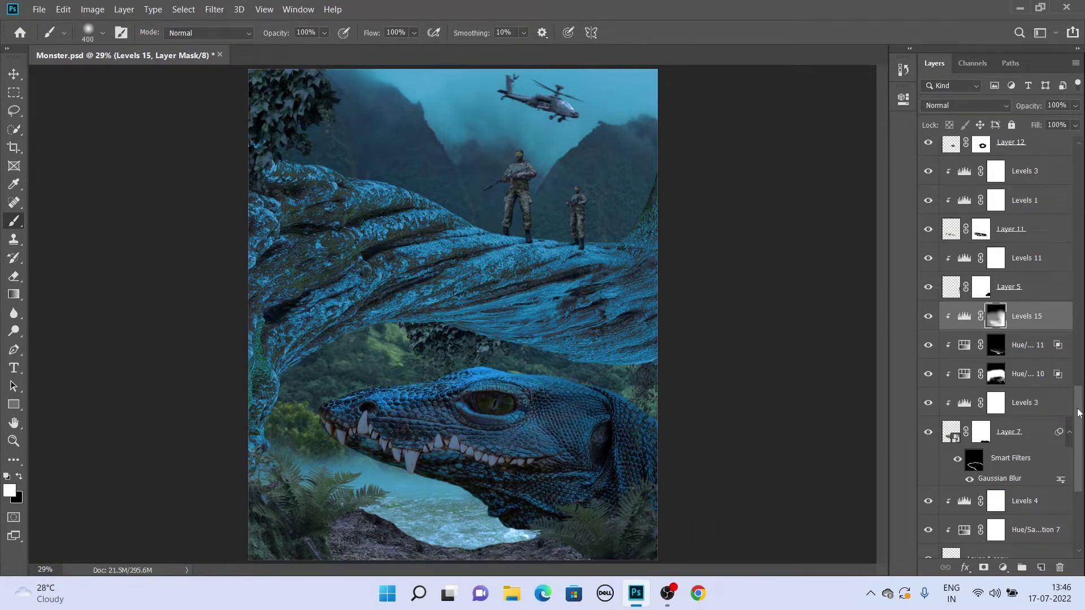
# Add another clipped Levels layer with lowered output whites on the next layer
pyautogui.scroll(-5, 1078, 413)
pyautogui.click(1009, 428)
pyautogui.click(1003, 567)
pyautogui.click(994, 374)
pyautogui.click(782, 333)
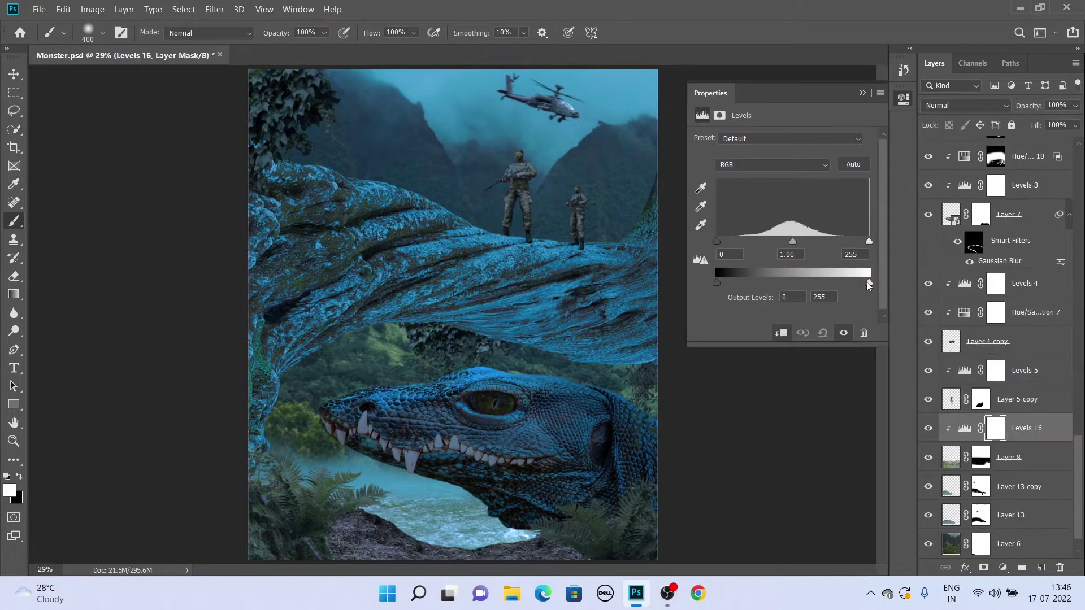
pyautogui.moveTo(869, 284); pyautogui.dragTo(799, 284)
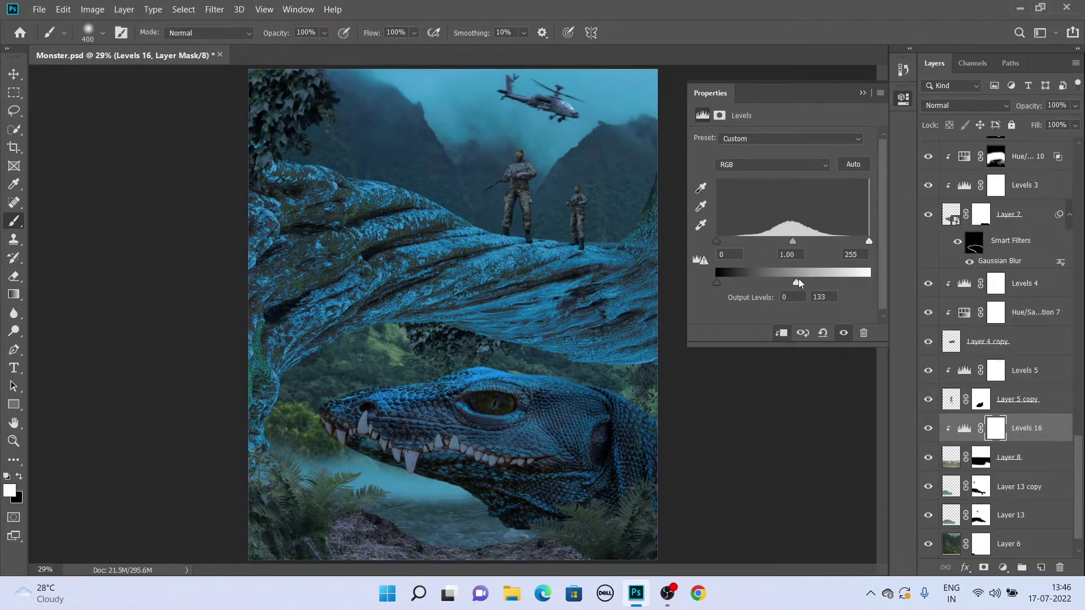
pyautogui.click(873, 95)
# Darken the lower foreground with a clipped Levels layer above Layer 13 copy
pyautogui.click(1029, 486)
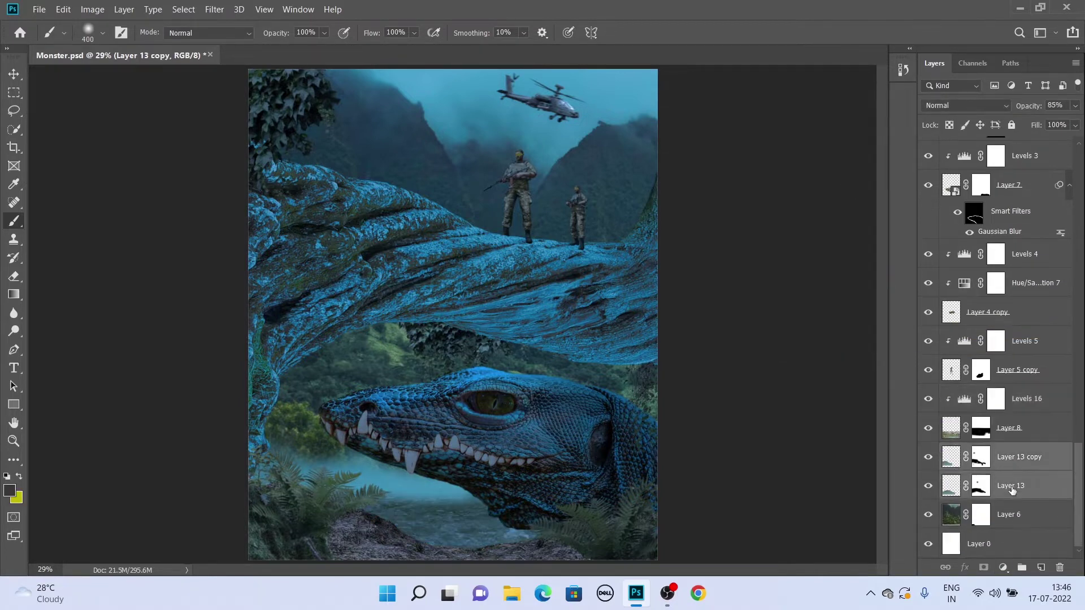
pyautogui.click(1003, 568)
pyautogui.click(1001, 380)
pyautogui.click(777, 334)
pyautogui.moveTo(864, 284); pyautogui.dragTo(833, 284)
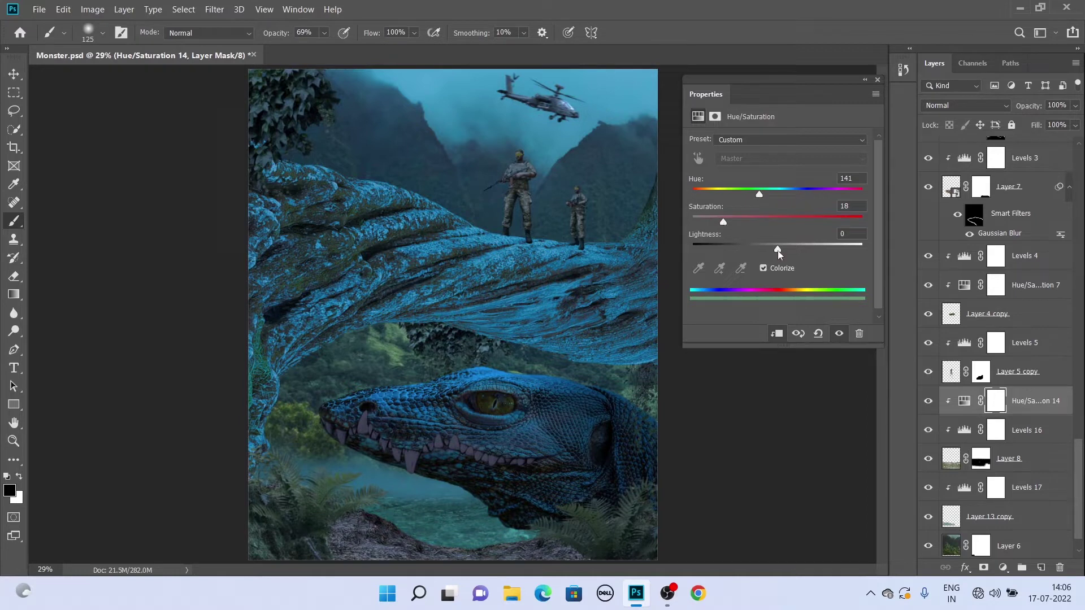
pyautogui.moveTo(777, 250); pyautogui.dragTo(767, 250)
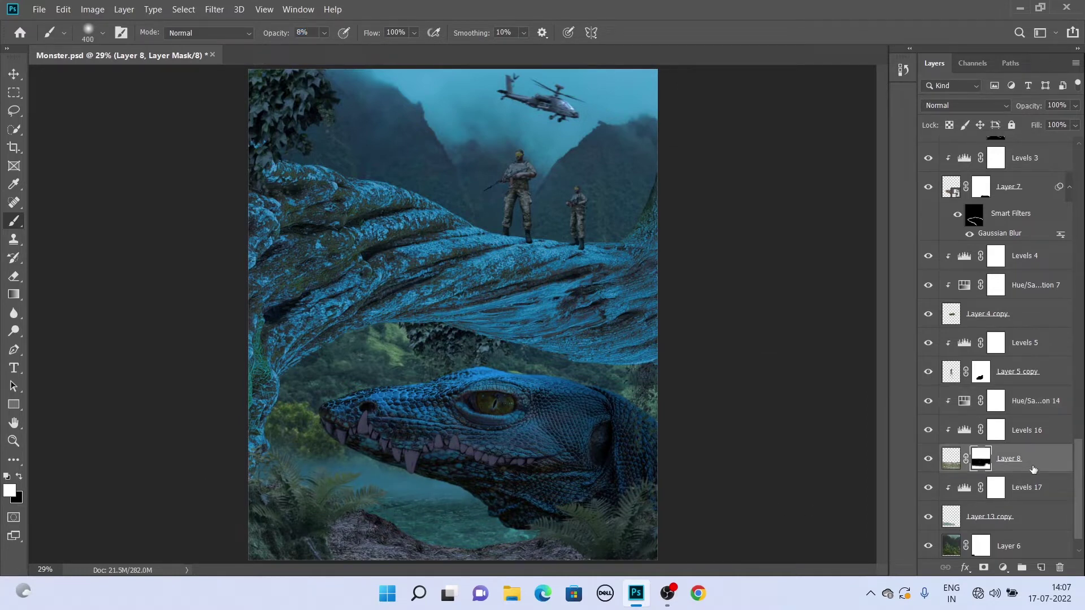
# Add a cooling Photo Filter above Layer 6 to tint the jungle blue
pyautogui.scroll(-1, 1033, 468)
pyautogui.click(1022, 521)
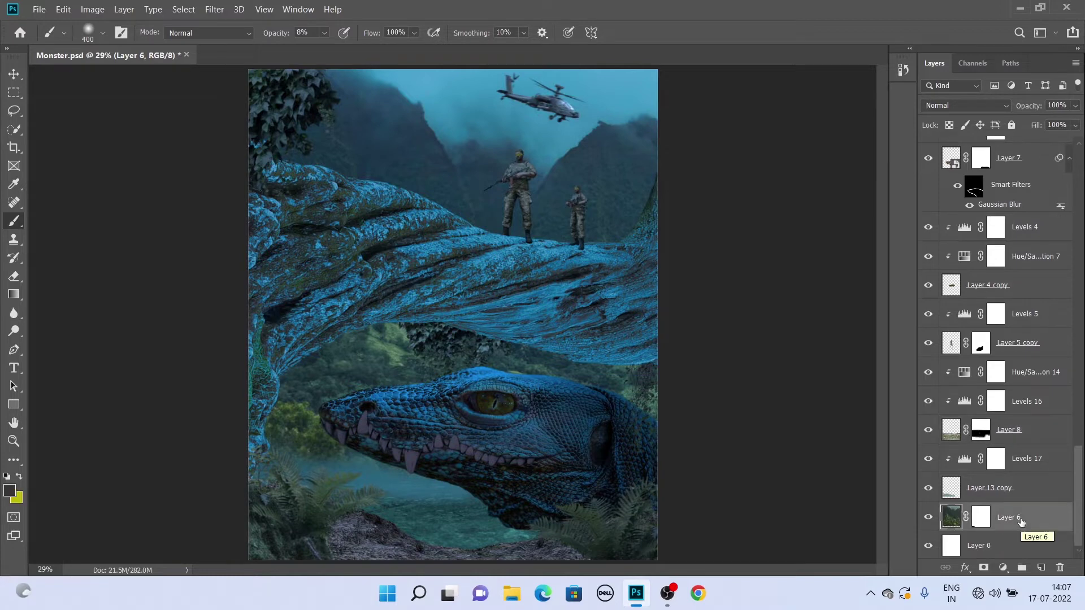
pyautogui.click(995, 568)
pyautogui.click(993, 474)
pyautogui.click(800, 138)
pyautogui.click(803, 208)
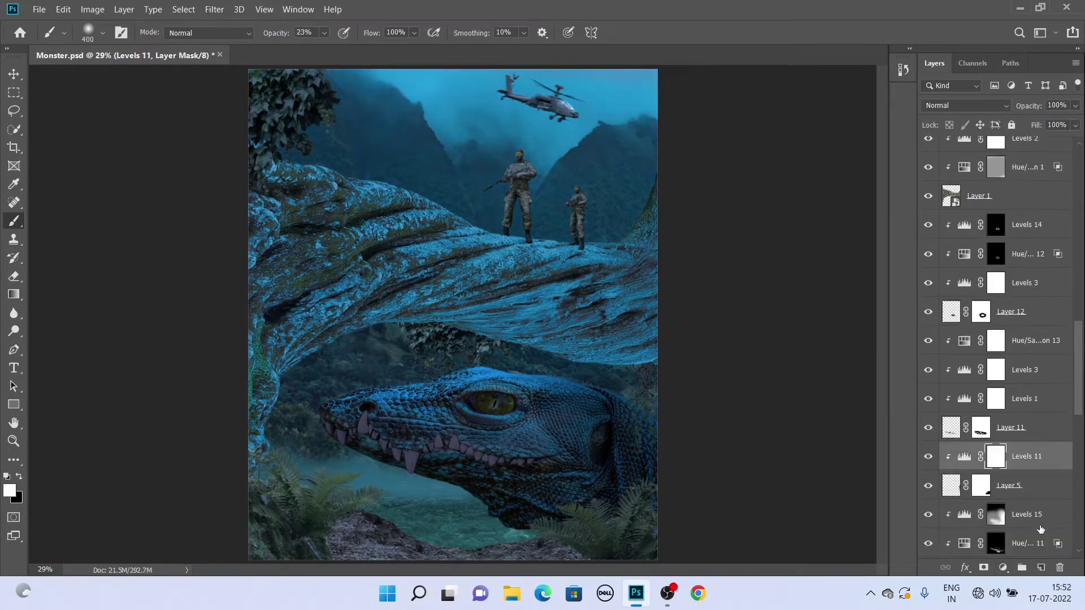
# Add a clipped Levels layer with lowered output white and invert its mask
pyautogui.click(1003, 568)
pyautogui.click(995, 384)
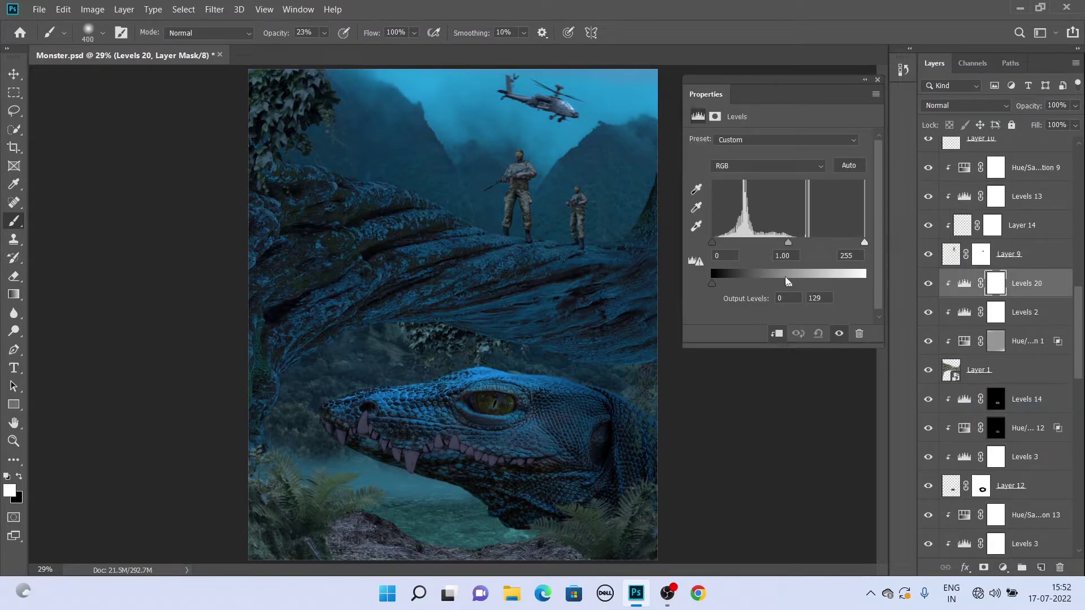
pyautogui.moveTo(865, 283); pyautogui.dragTo(768, 283)
pyautogui.click(878, 79)
pyautogui.hotkey('ctrl', 'i')
# Paint darkness with a ~637 px brush over the rock arch, mid-scene and arch-to-head band
pyautogui.moveTo(374, 252); pyautogui.dragTo(390, 252)
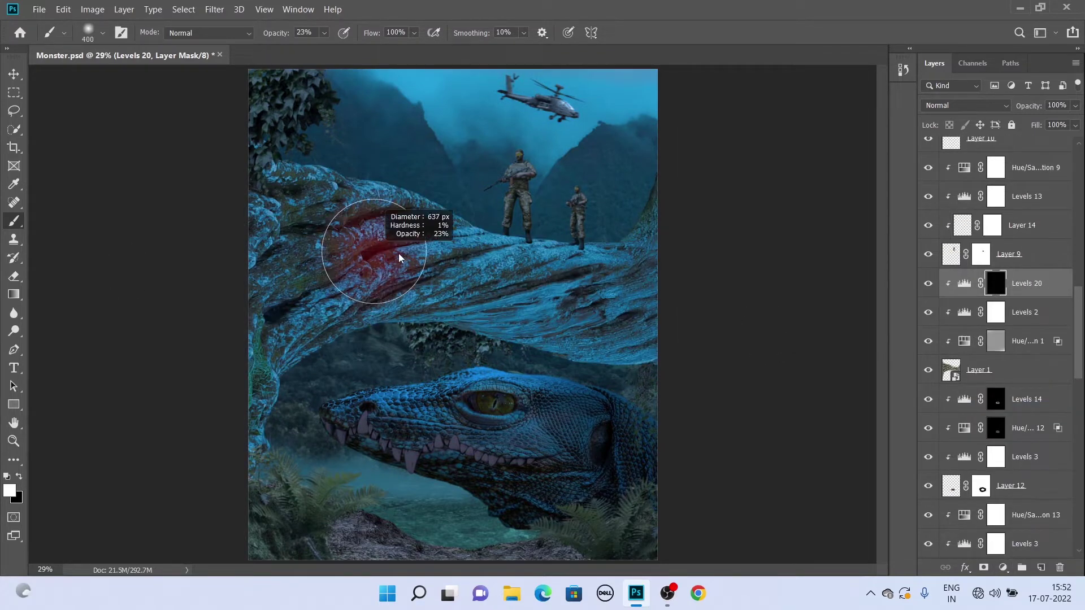
pyautogui.moveTo(601, 381); pyautogui.dragTo(334, 346)
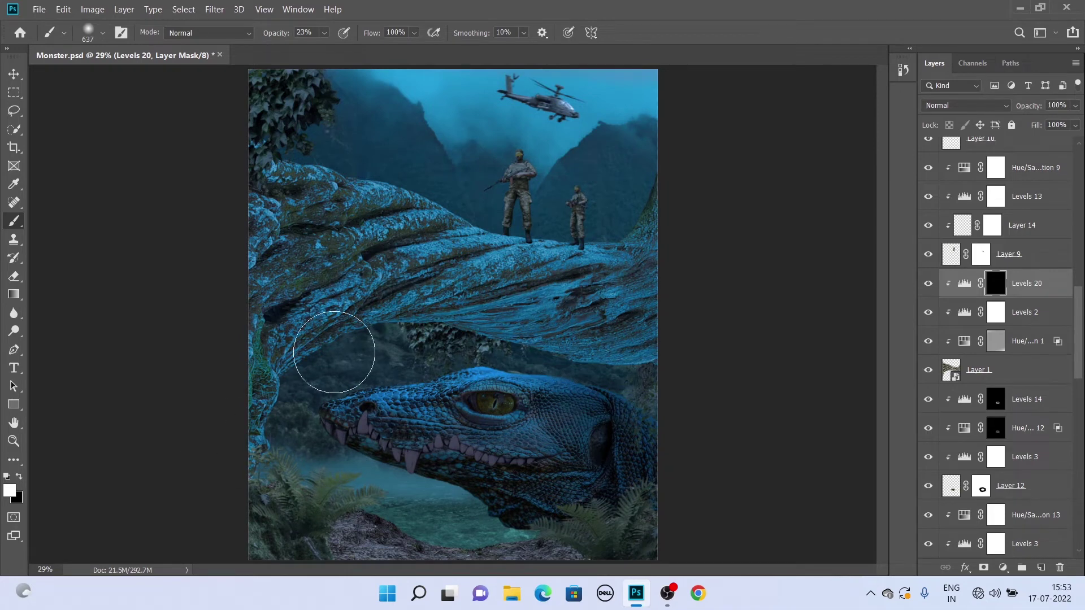
pyautogui.moveTo(680, 175); pyautogui.dragTo(272, 175)
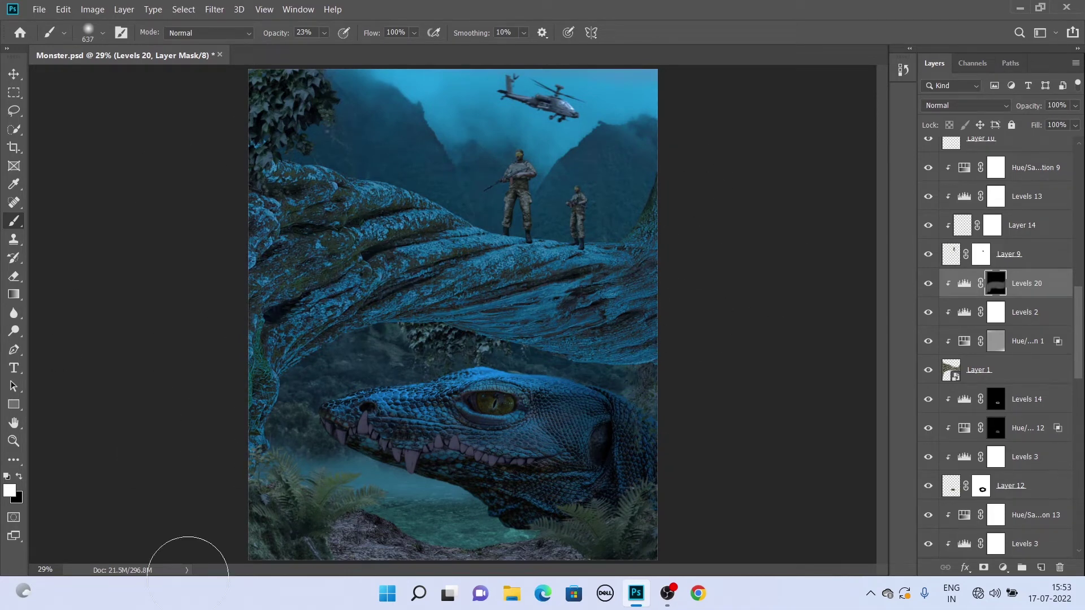
pyautogui.press('8')
pyautogui.moveTo(594, 358)
pyautogui.mouseDown()
pyautogui.moveTo(379, 368)
pyautogui.moveTo(218, 501)
pyautogui.mouseUp()
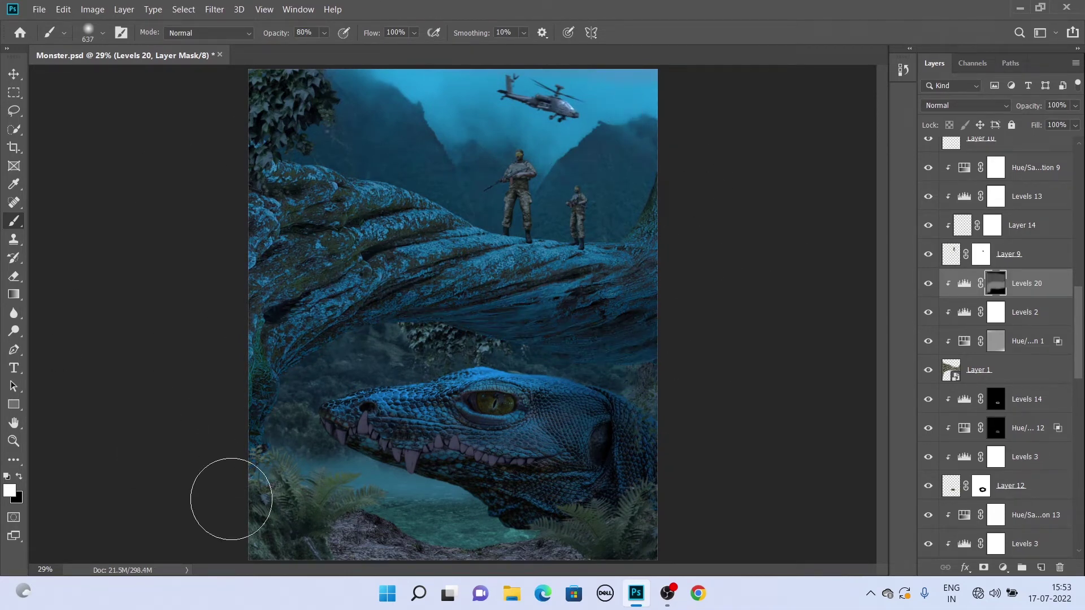
pyautogui.moveTo(480, 364); pyautogui.dragTo(220, 359)
pyautogui.moveTo(693, 186); pyautogui.dragTo(684, 249)
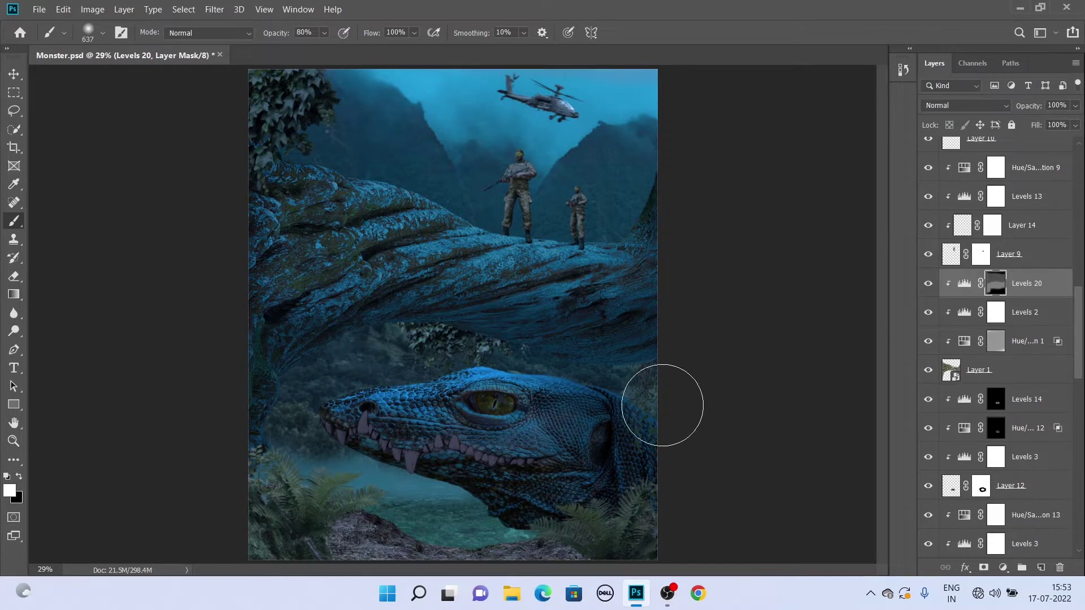
# Lightly darken the rock near the soldiers' feet at low opacity, then review Levels 20
pyautogui.press('2')
pyautogui.press('3')
pyautogui.moveTo(493, 253); pyautogui.dragTo(558, 253)
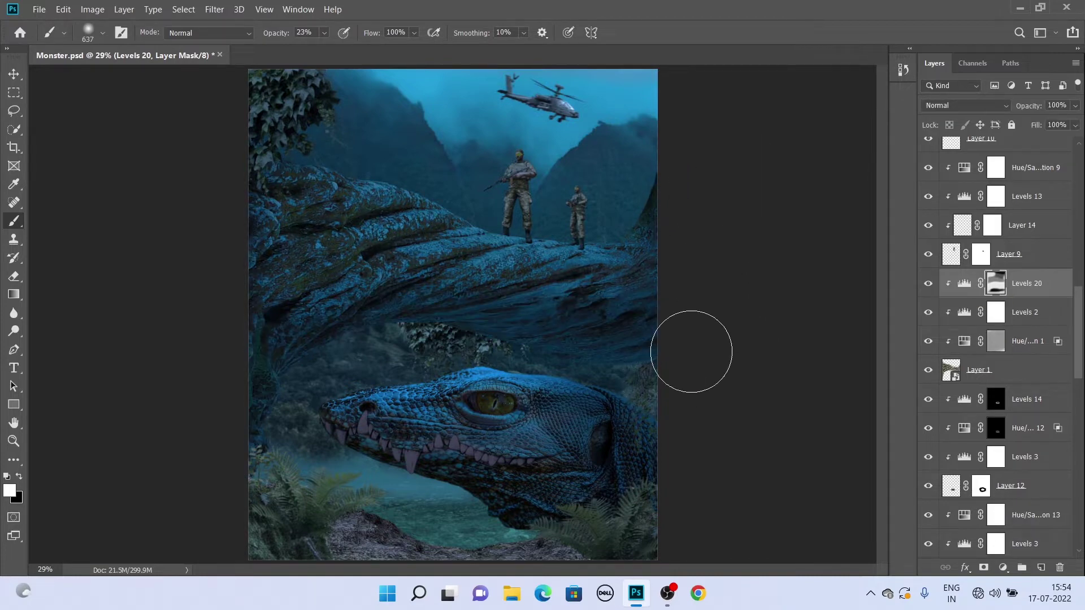
pyautogui.doubleClick(964, 283)
pyautogui.click(514, 406)
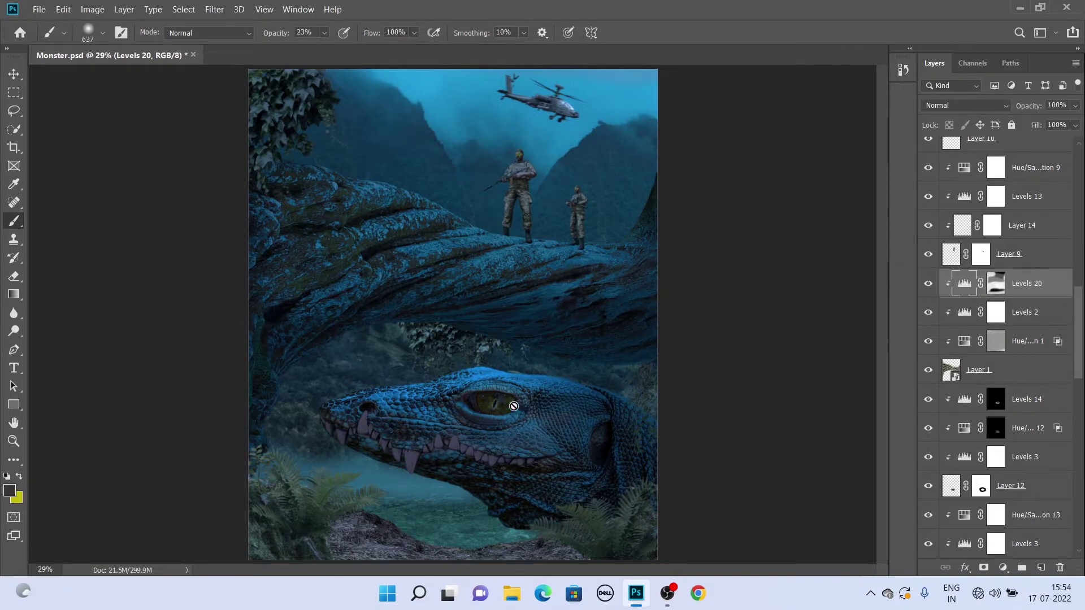
pyautogui.scroll(3, 994, 367)
# Review the settings of Levels 12 and Levels 13
pyautogui.scroll(3, 995, 367)
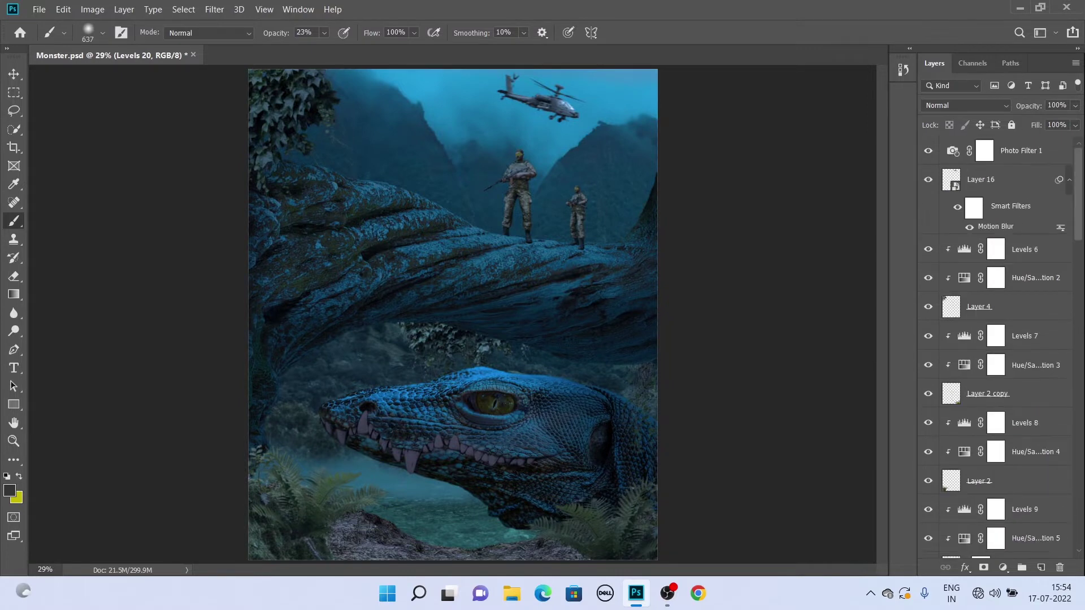
pyautogui.scroll(3, 994, 367)
pyautogui.scroll(-5, 994, 367)
pyautogui.doubleClick(964, 198)
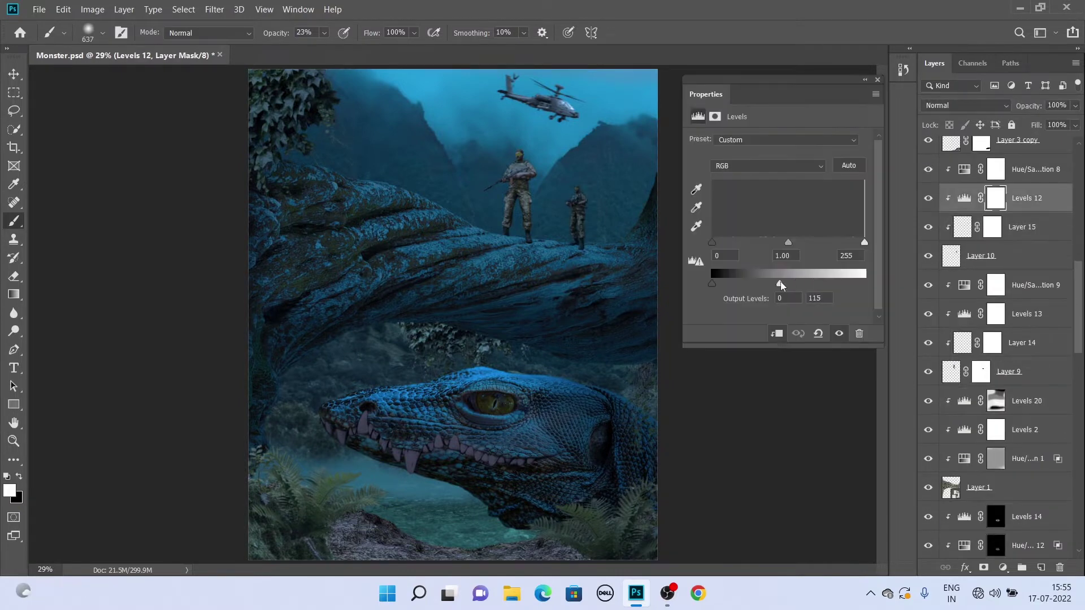
pyautogui.doubleClick(964, 313)
pyautogui.click(1039, 309)
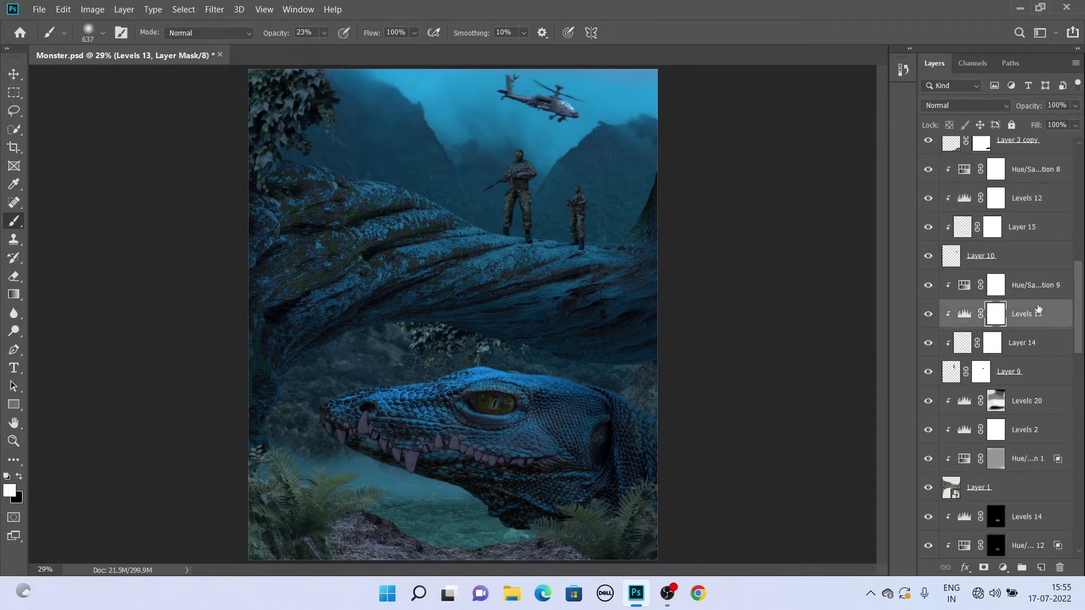
# Add a clipped cyan-colorized Hue/Saturation layer, invert its mask, and limit it to lighter tones
pyautogui.click(1035, 285)
pyautogui.hotkey('ctrl', 'j')
pyautogui.doubleClick(964, 314)
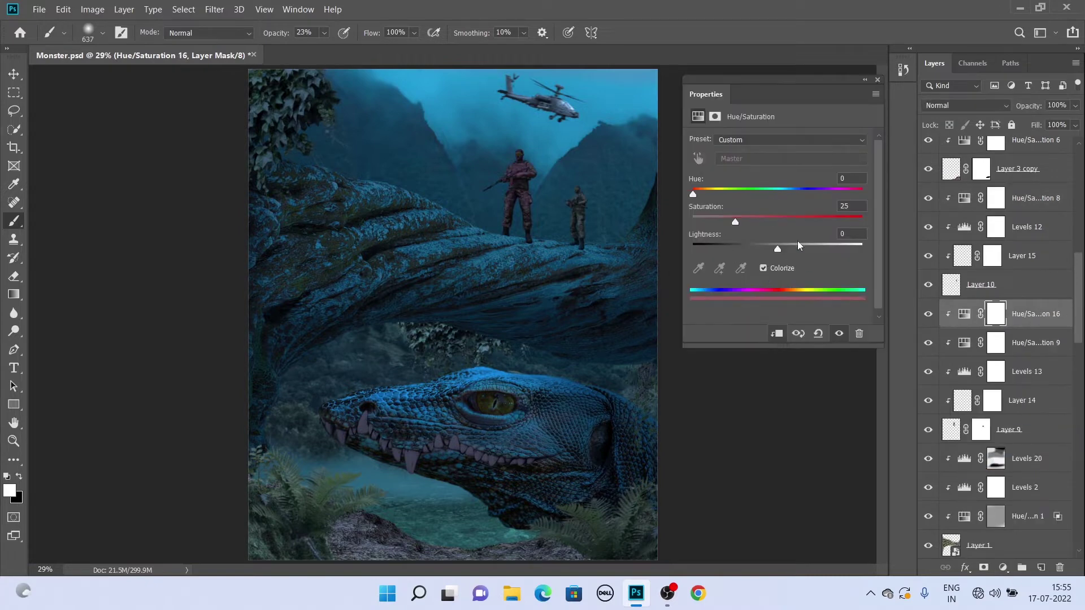
pyautogui.moveTo(698, 194); pyautogui.dragTo(786, 194)
pyautogui.moveTo(778, 249)
pyautogui.mouseDown()
pyautogui.moveTo(860, 248)
pyautogui.moveTo(796, 249)
pyautogui.mouseUp()
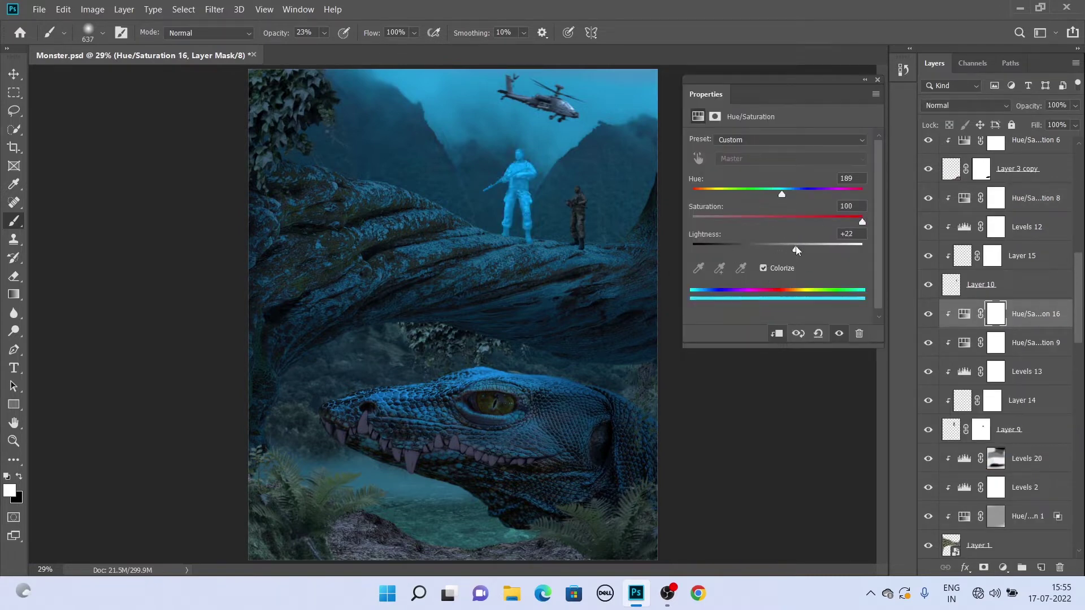
pyautogui.click(877, 80)
pyautogui.hotkey('ctrl', 'i')
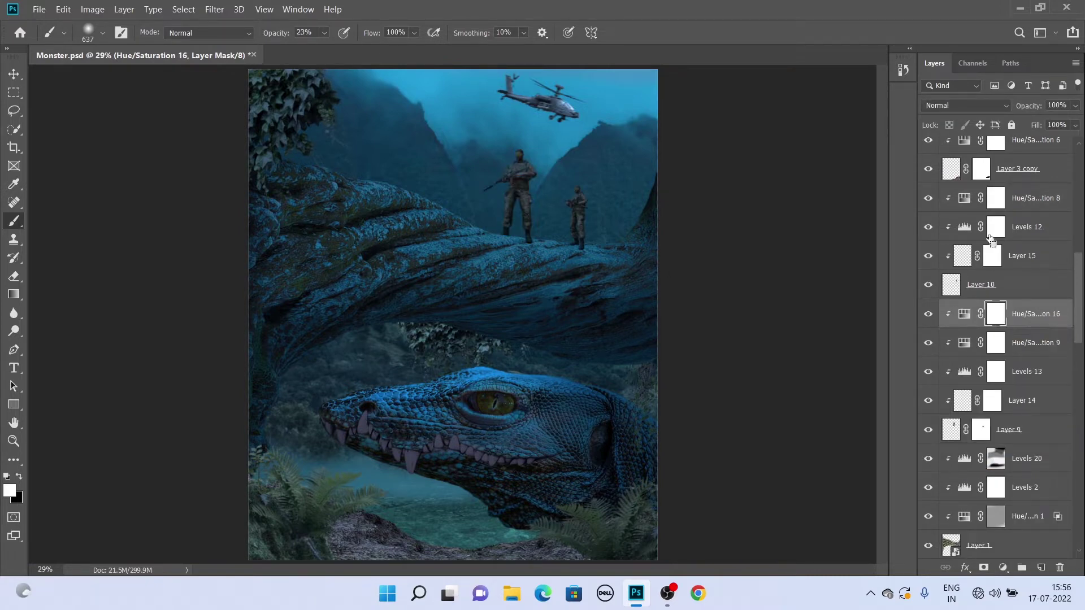
pyautogui.doubleClick(997, 306)
pyautogui.moveTo(864, 364); pyautogui.dragTo(882, 365)
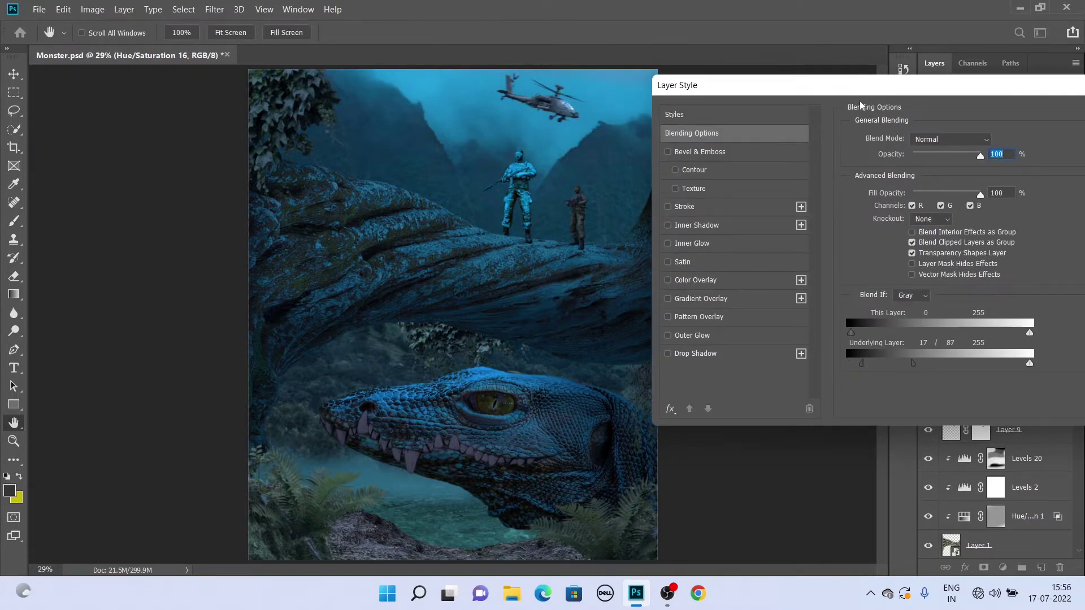
pyautogui.press('Return')
# Switch to the Brush, raise its opacity, and zoom in on the soldiers
pyautogui.press('b')
pyautogui.scroll(5, 537, 316)
pyautogui.scroll(3, 533, 272)
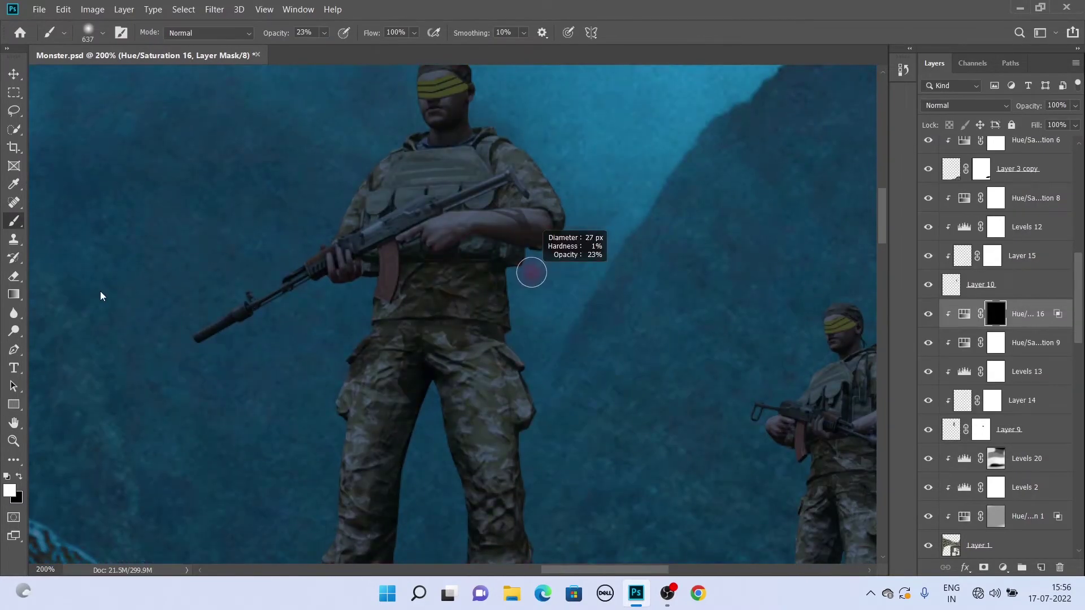
pyautogui.moveTo(277, 33); pyautogui.dragTo(285, 34)
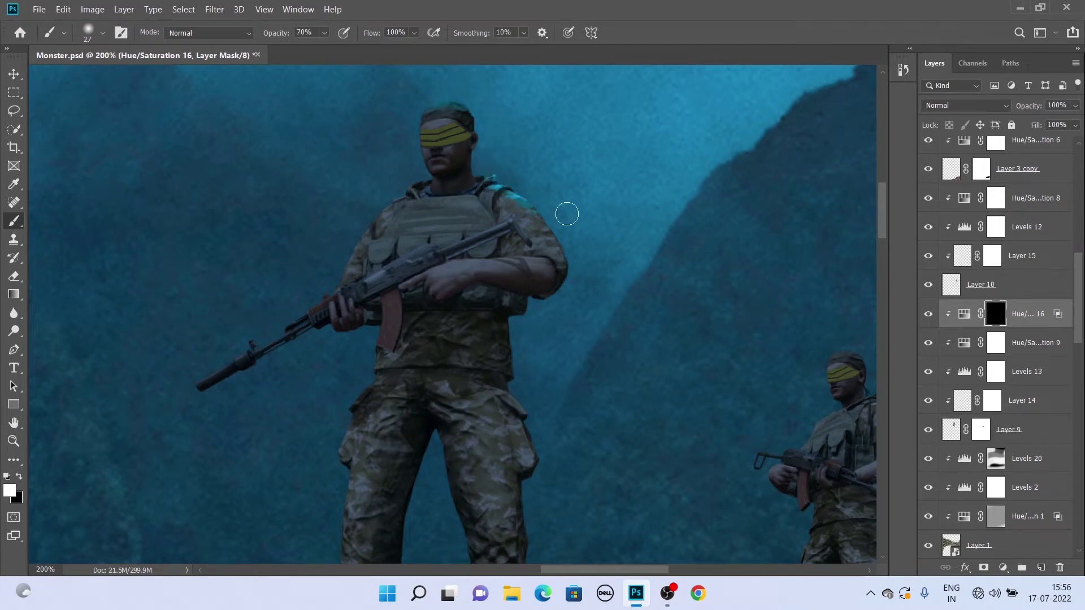
pyautogui.scroll(-3, 548, 226)
pyautogui.scroll(-3, 520, 223)
pyautogui.scroll(-3, 520, 219)
pyautogui.scroll(-3, 517, 209)
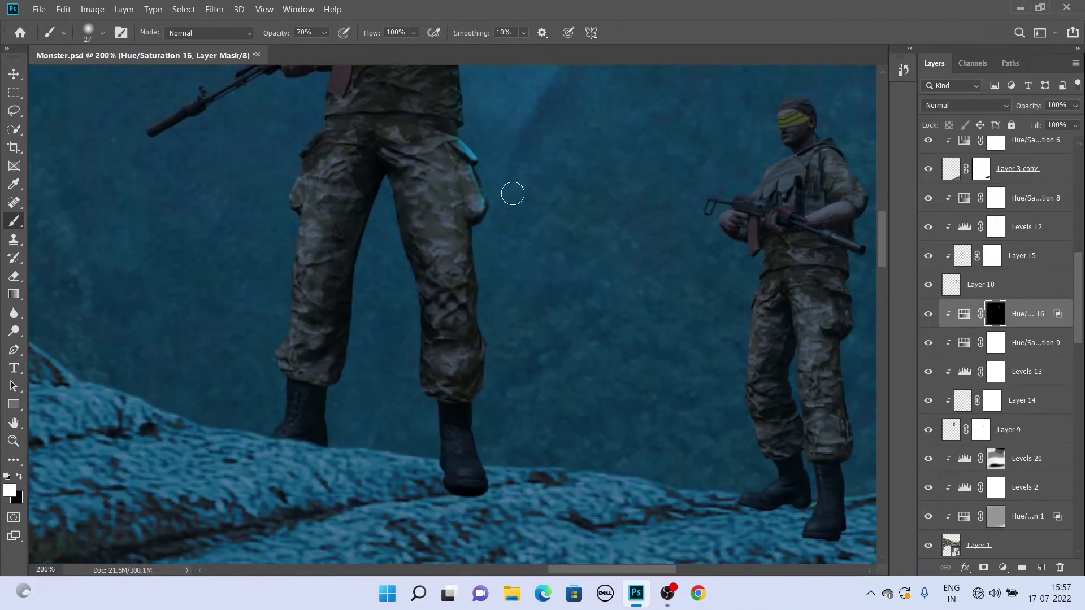
pyautogui.scroll(10, 498, 396)
pyautogui.hscroll(-3, 494, 340)
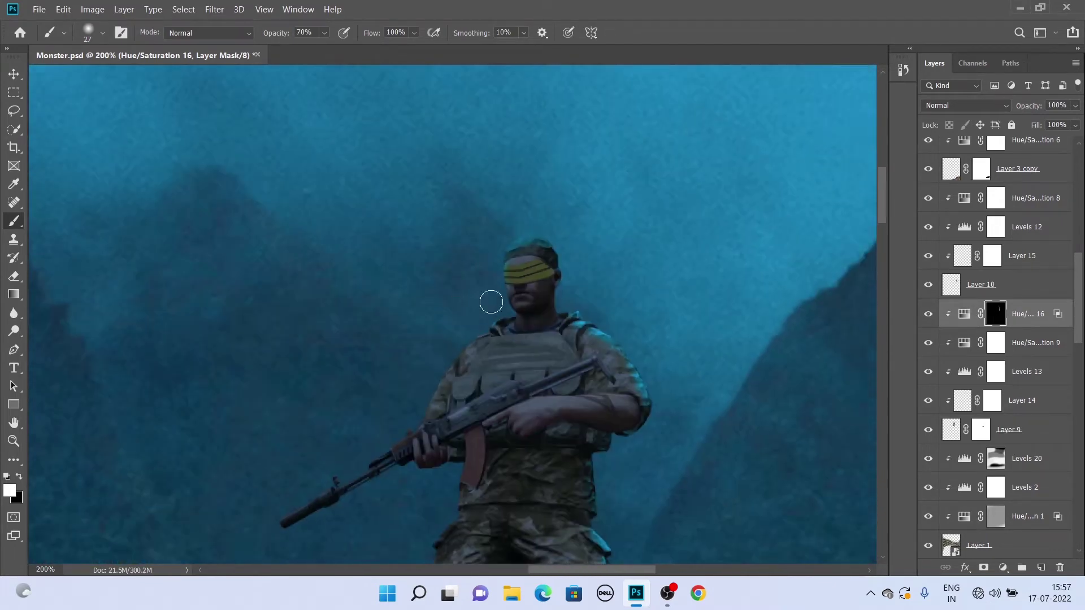
pyautogui.scroll(-2, 339, 384)
pyautogui.scroll(-2, 272, 361)
pyautogui.hscroll(2, 345, 311)
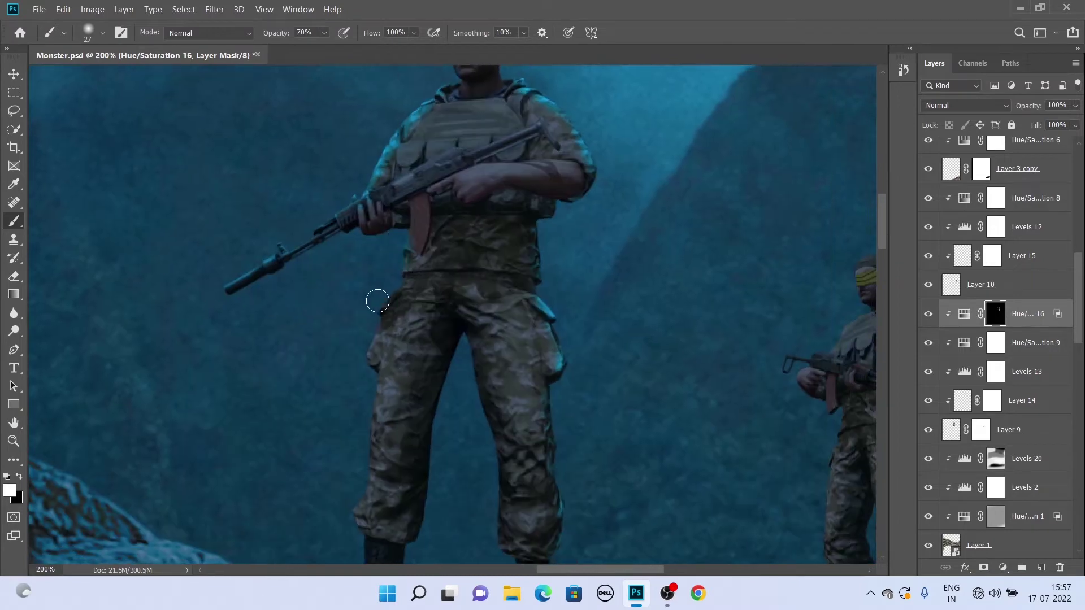
pyautogui.scroll(-2, 339, 297)
pyautogui.scroll(-2, 324, 296)
pyautogui.hscroll(1, 322, 396)
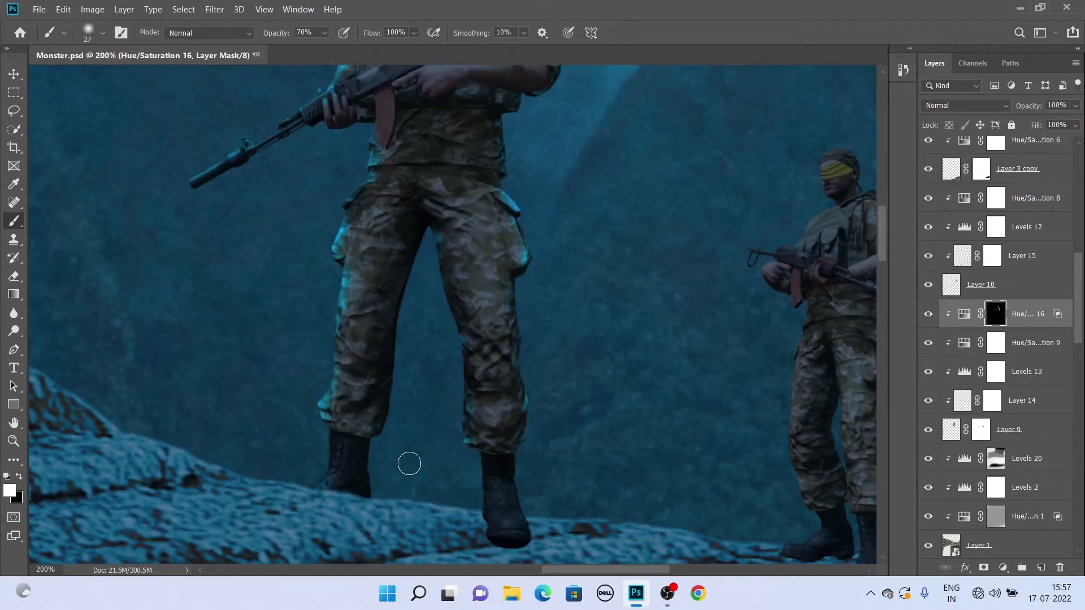
pyautogui.scroll(4, 395, 418)
pyautogui.scroll(1, 380, 238)
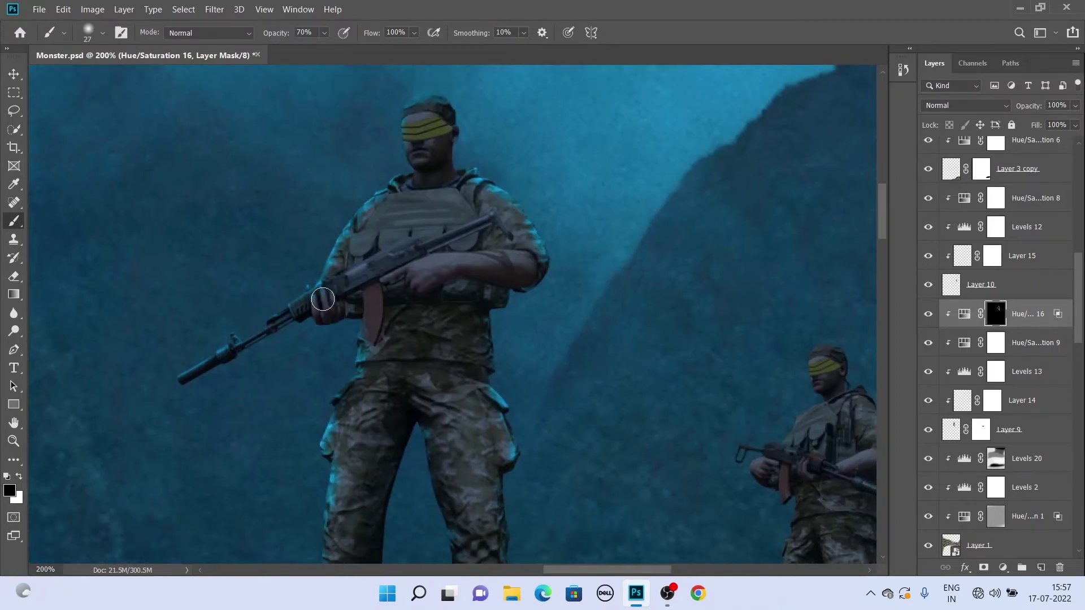
# Brush a faint tint along the large soldier's edges on the Hue/Saturation 16 mask
pyautogui.press('x')
pyautogui.scroll(-2, 460, 226)
pyautogui.scroll(-2, 460, 305)
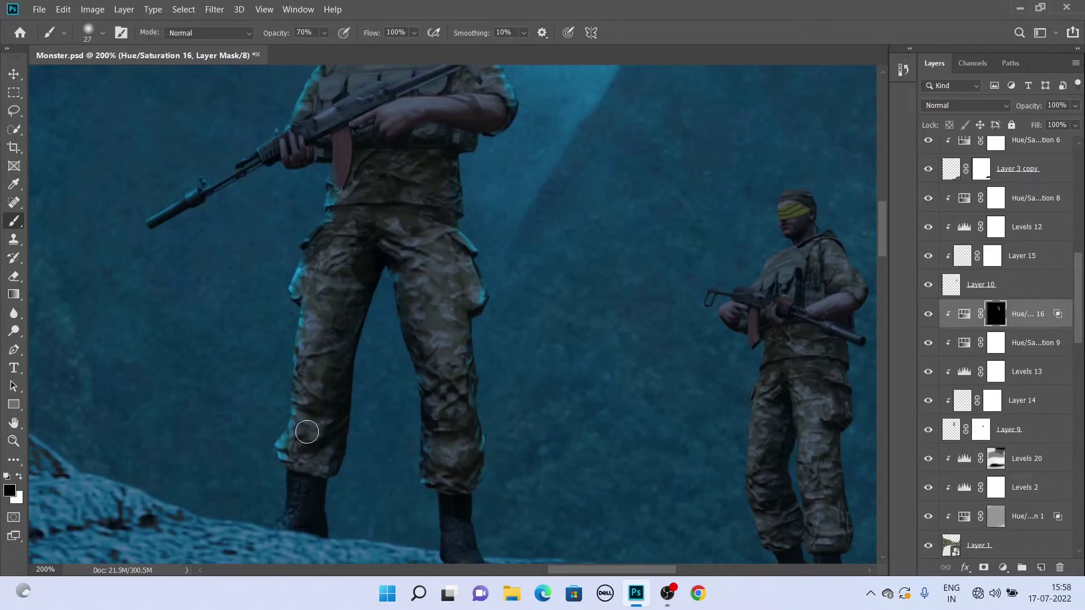
pyautogui.hotkey('ctrl', '-')
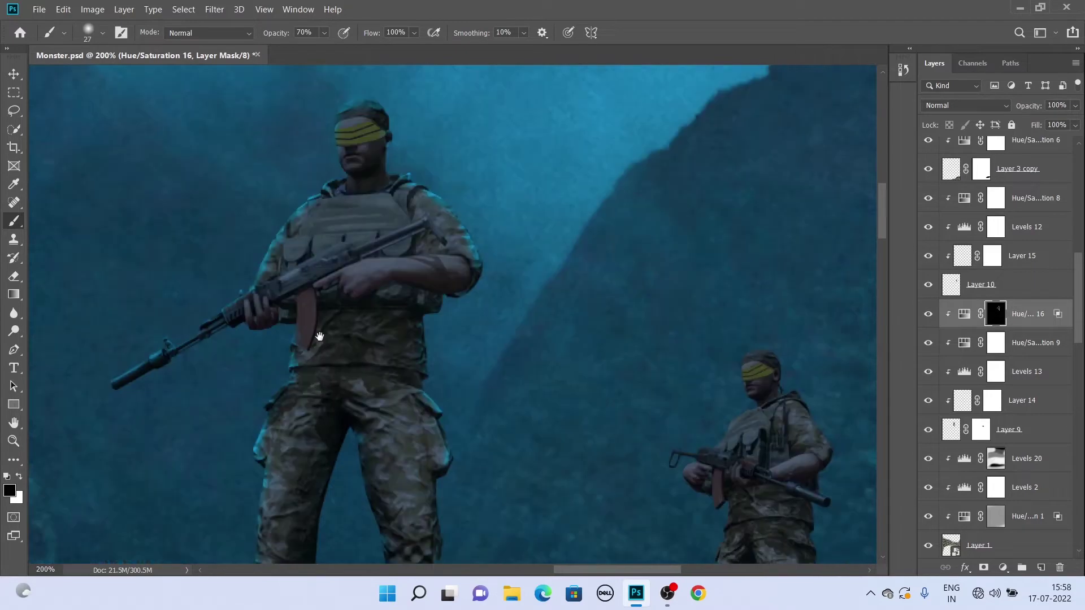
pyautogui.press('x')
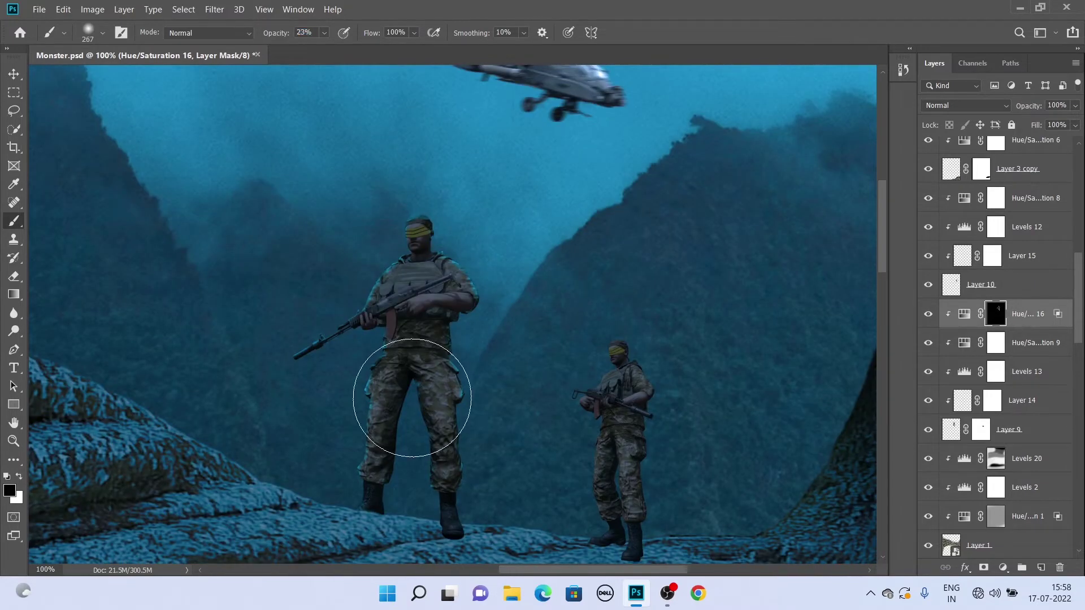
pyautogui.moveTo(277, 32); pyautogui.dragTo(255, 39)
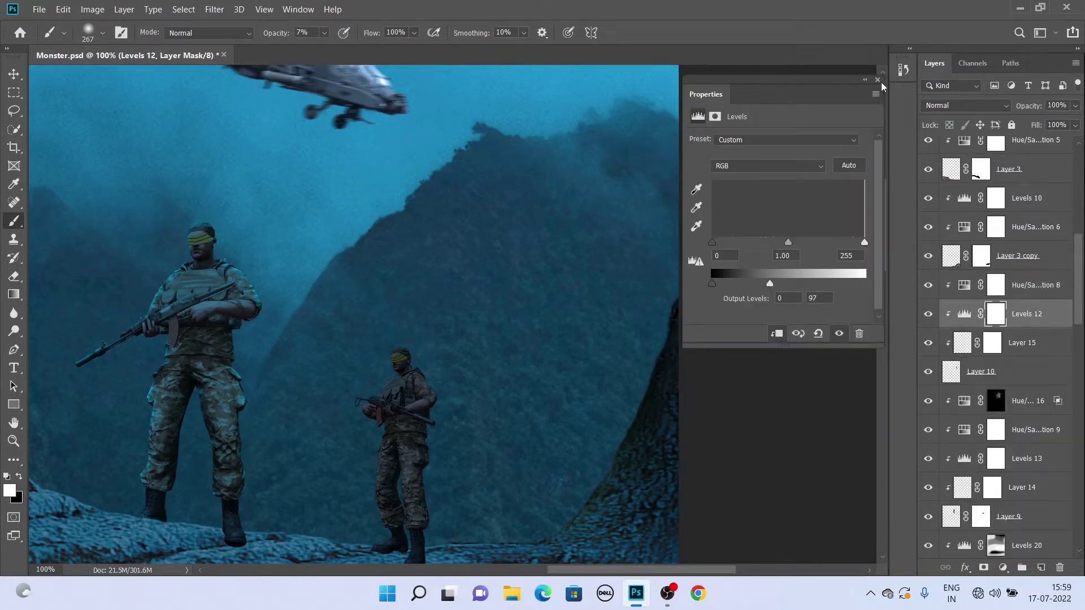
# Add a clipped Hue/Saturation layer colorized cyan (Hue ~198, Saturation 58) with inverted mask
pyautogui.click(1009, 434)
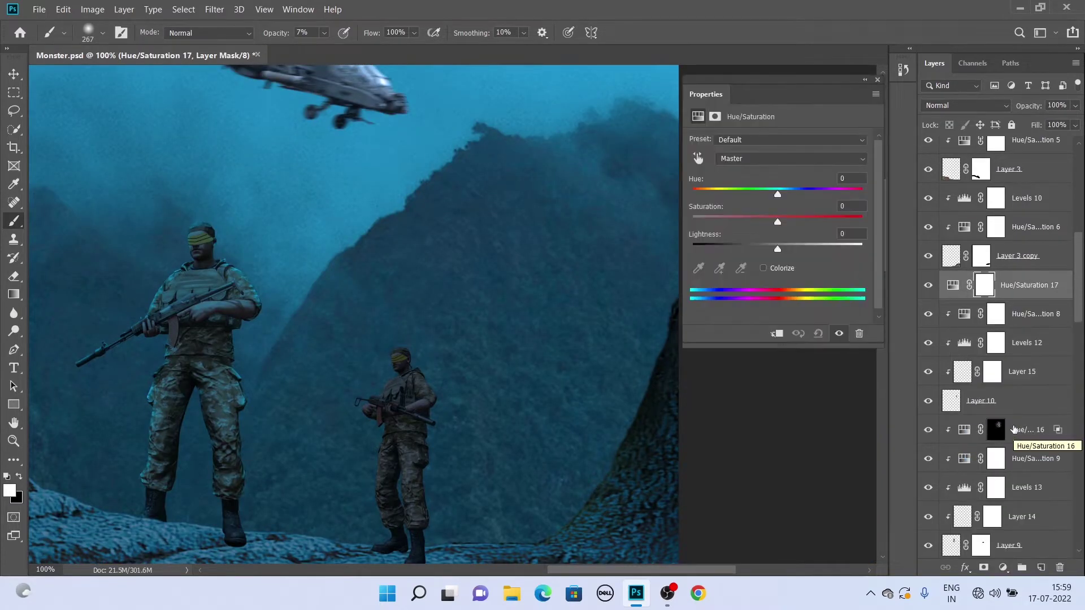
pyautogui.hotkey('ctrl', 'alt', 'g')
pyautogui.click(763, 268)
pyautogui.moveTo(694, 194); pyautogui.dragTo(786, 194)
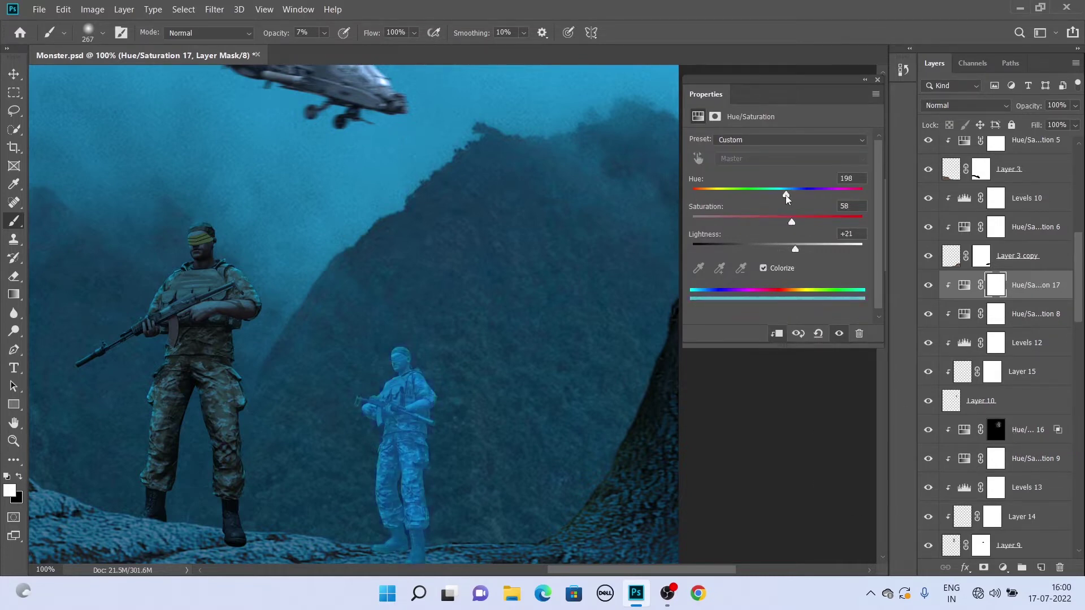
pyautogui.click(995, 300)
pyautogui.hotkey('ctrl', 'i')
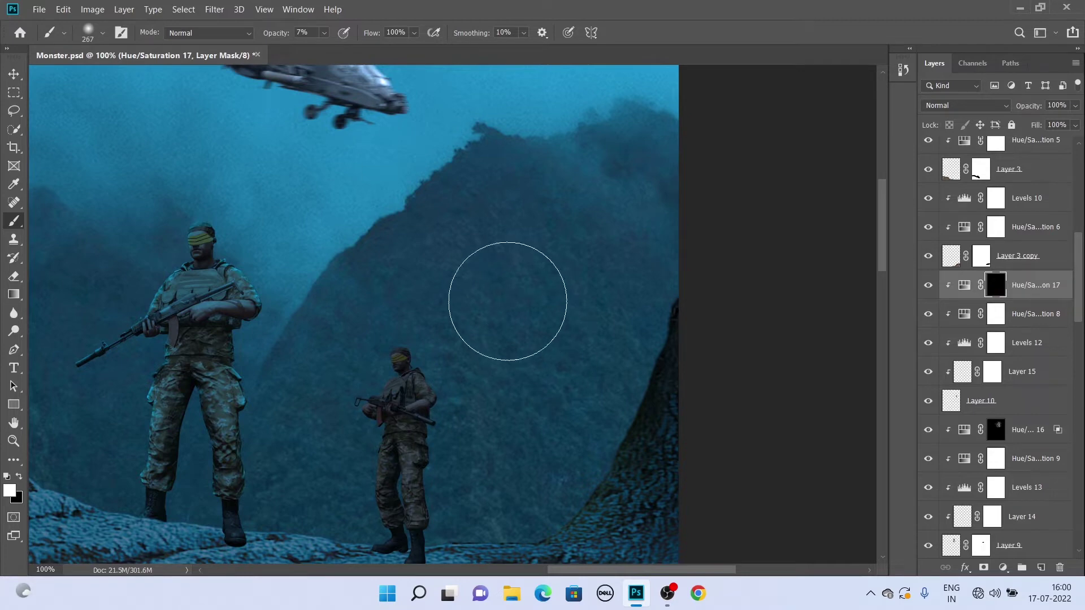
# Bring the smaller soldier's head into view and return to painting on the adjustment mask
pyautogui.scroll(3, 407, 332)
pyautogui.scroll(2, 465, 218)
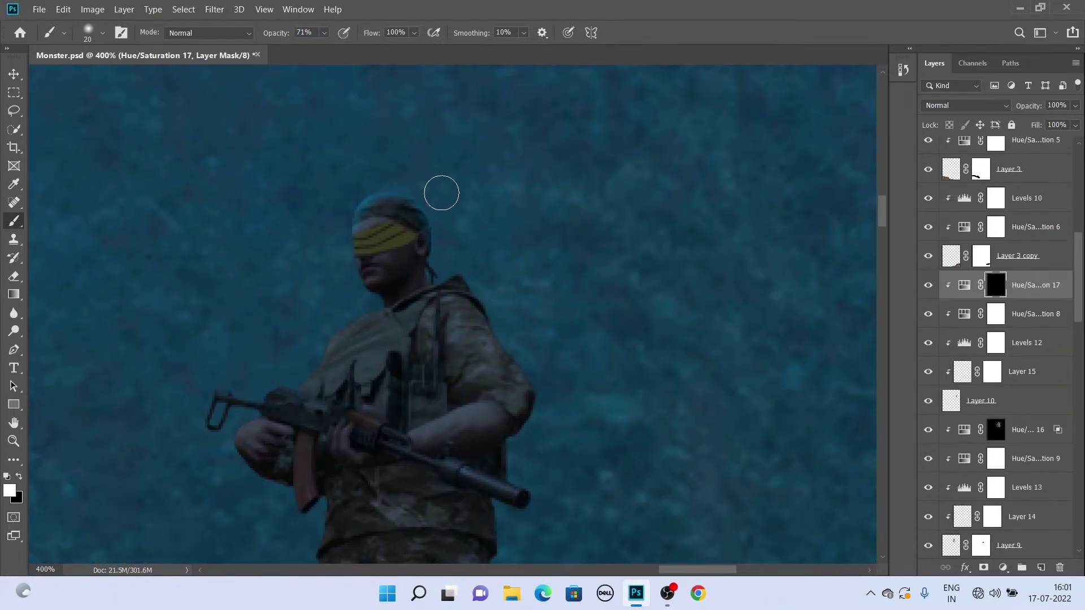
pyautogui.scroll(-2, 441, 193)
pyautogui.moveTo(478, 242)
pyautogui.mouseDown()
pyautogui.moveTo(504, 398)
pyautogui.moveTo(578, 305)
pyautogui.mouseUp()
pyautogui.scroll(-4, 525, 350)
pyautogui.scroll(-3, 525, 332)
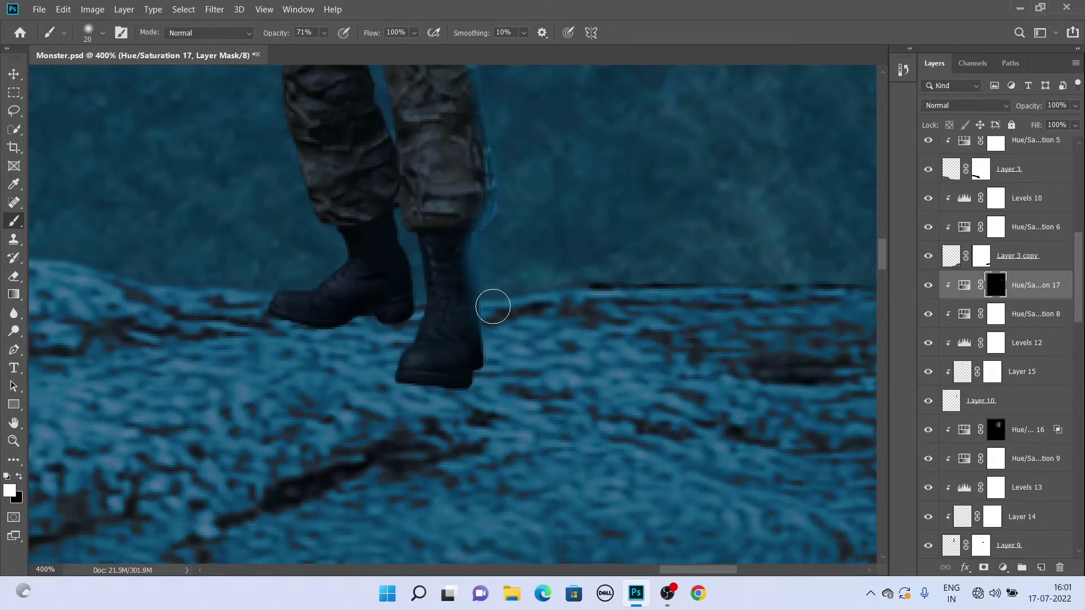
pyautogui.hscroll(-2, 492, 305)
pyautogui.scroll(2, 284, 290)
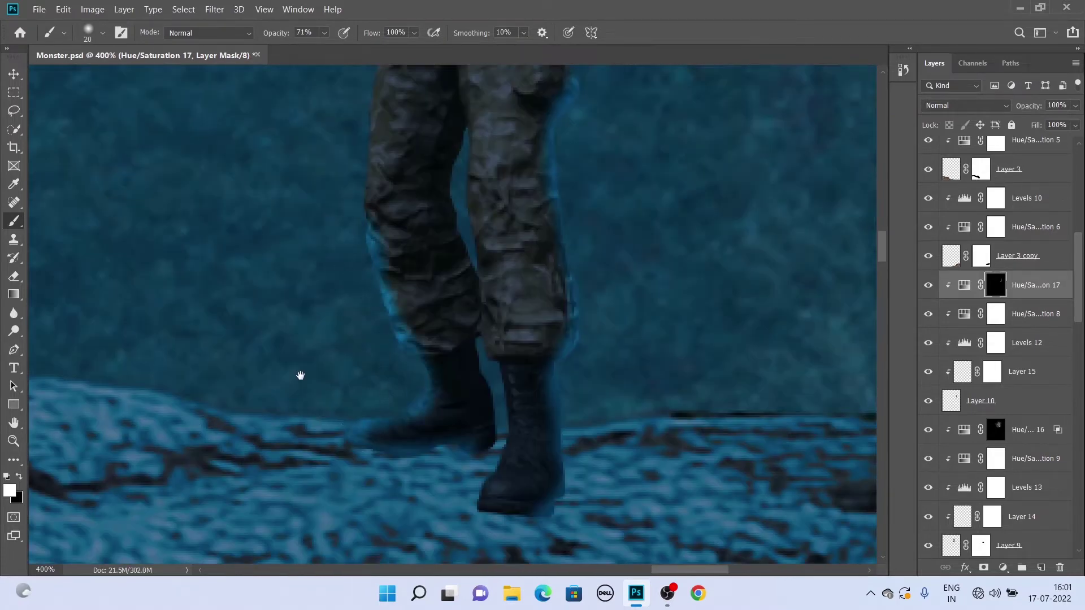
pyautogui.scroll(2, 340, 339)
pyautogui.scroll(3, 385, 293)
pyautogui.scroll(2, 340, 227)
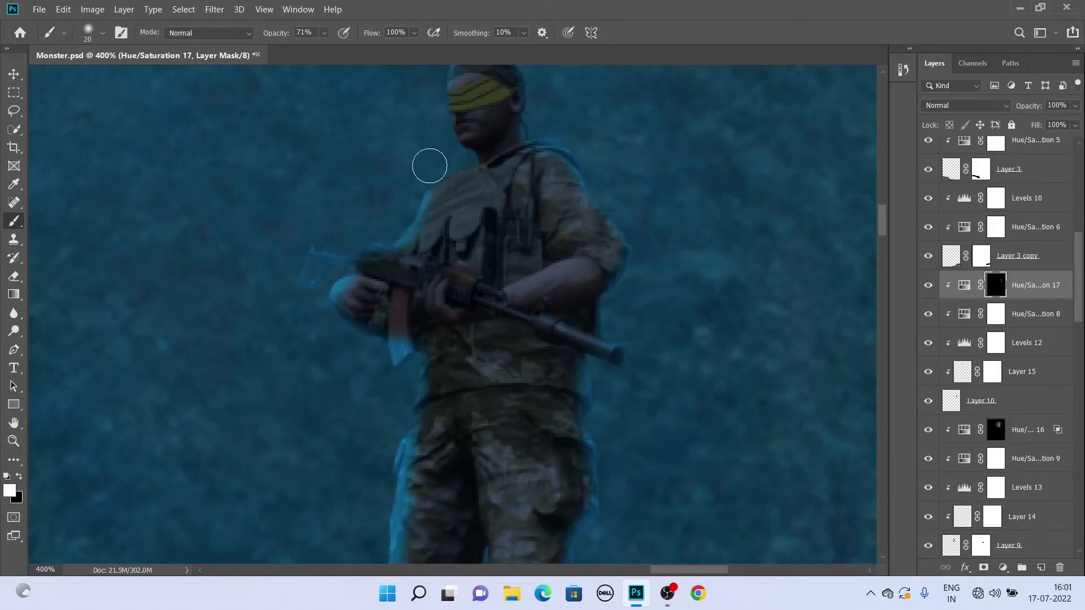
pyautogui.scroll(2, 429, 165)
pyautogui.doubleClick(1053, 298)
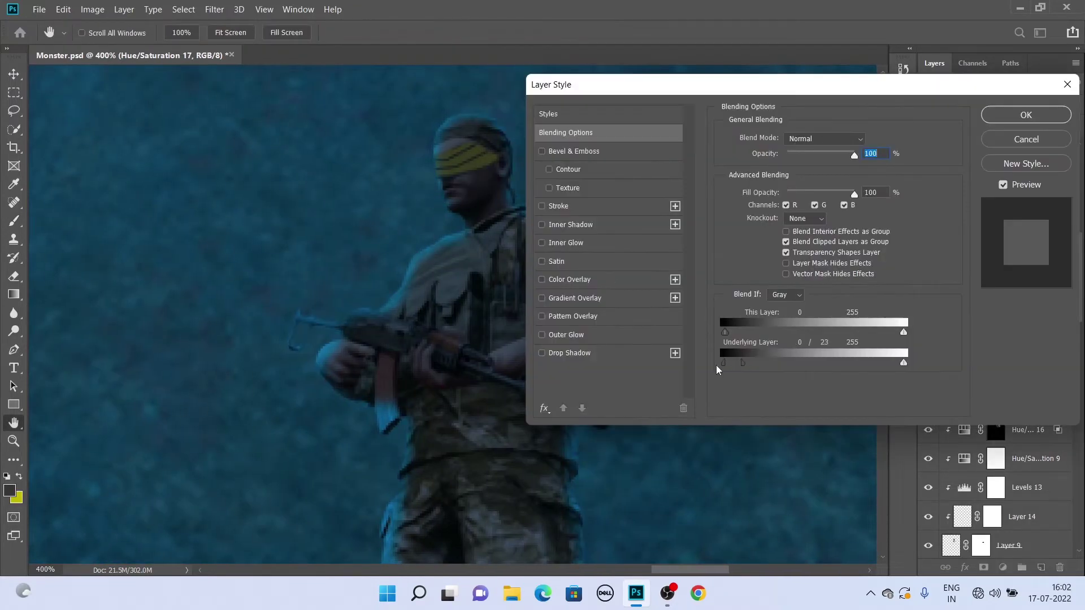
pyautogui.press('Escape')
pyautogui.moveTo(570, 520)
pyautogui.mouseDown()
pyautogui.moveTo(751, 417)
pyautogui.moveTo(547, 584)
pyautogui.mouseUp()
pyautogui.hotkey('ctrl', '\\')
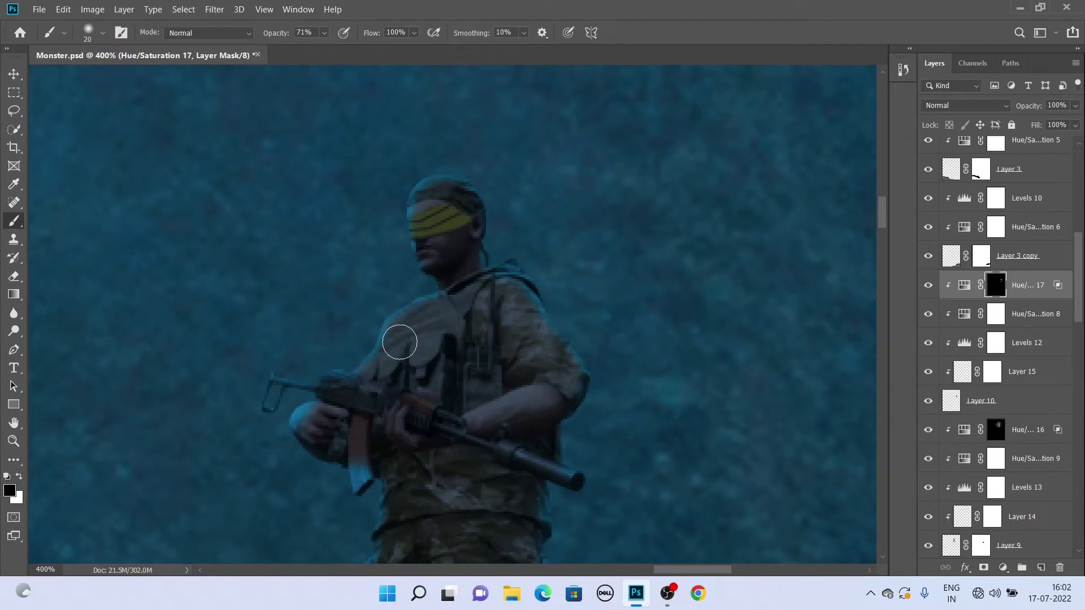
# Switch to white and shrink the brush to a tiny size for the soldier's outline
pyautogui.scroll(-3, 538, 368)
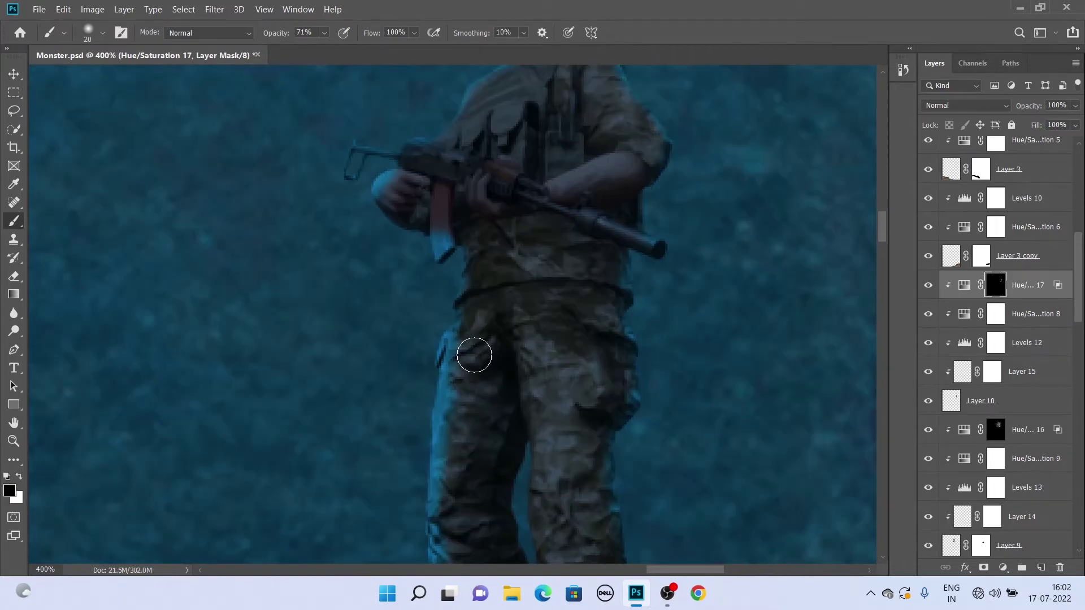
pyautogui.scroll(-3, 472, 354)
pyautogui.scroll(-2, 509, 204)
pyautogui.scroll(-2, 499, 283)
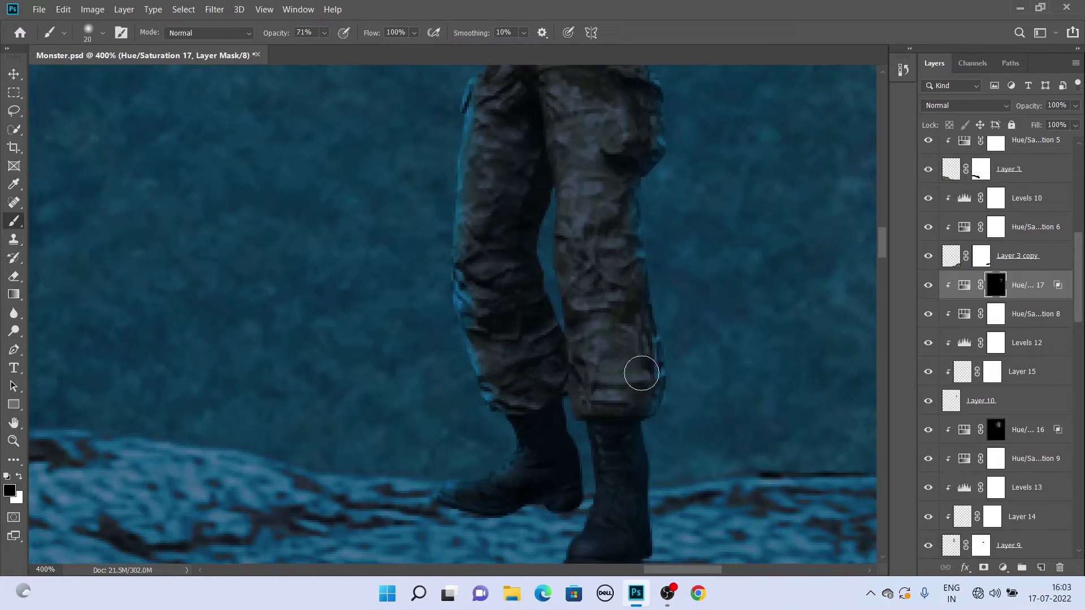
pyautogui.scroll(3, 622, 364)
pyautogui.scroll(2, 599, 384)
pyautogui.scroll(2, 588, 373)
pyautogui.press('x')
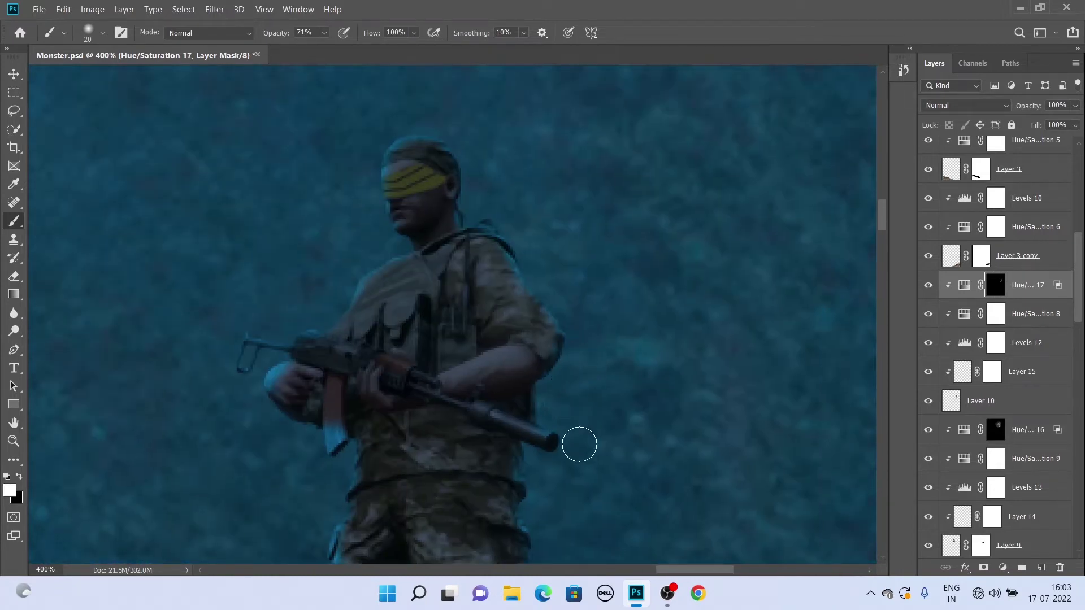
pyautogui.scroll(-1, 416, 299)
pyautogui.hscroll(-1, 367, 327)
pyautogui.scroll(-1, 560, 376)
pyautogui.hscroll(-1, 480, 396)
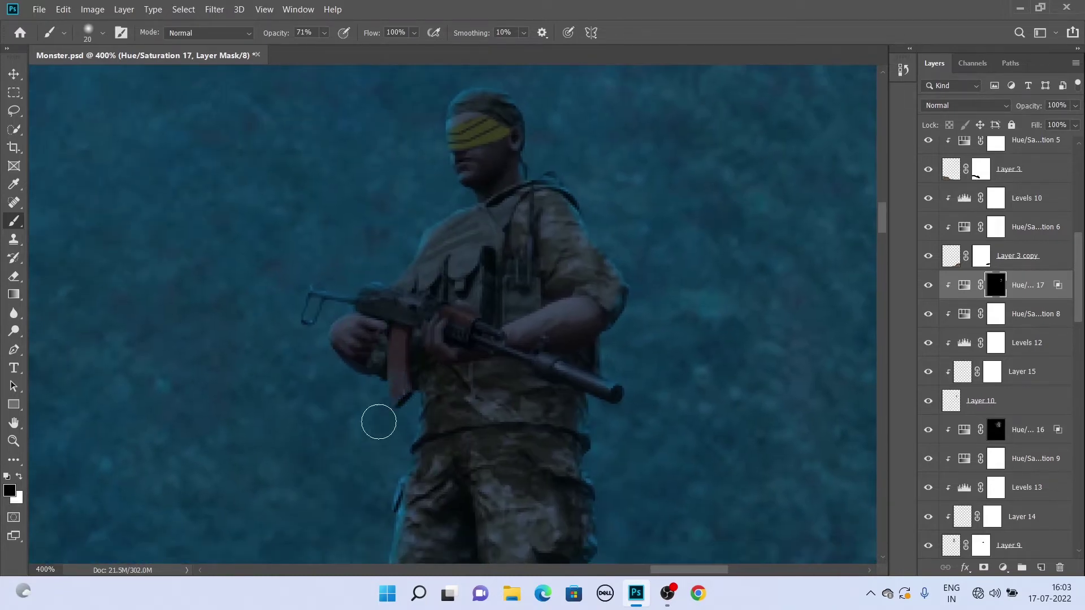
pyautogui.rightClick(290, 315)
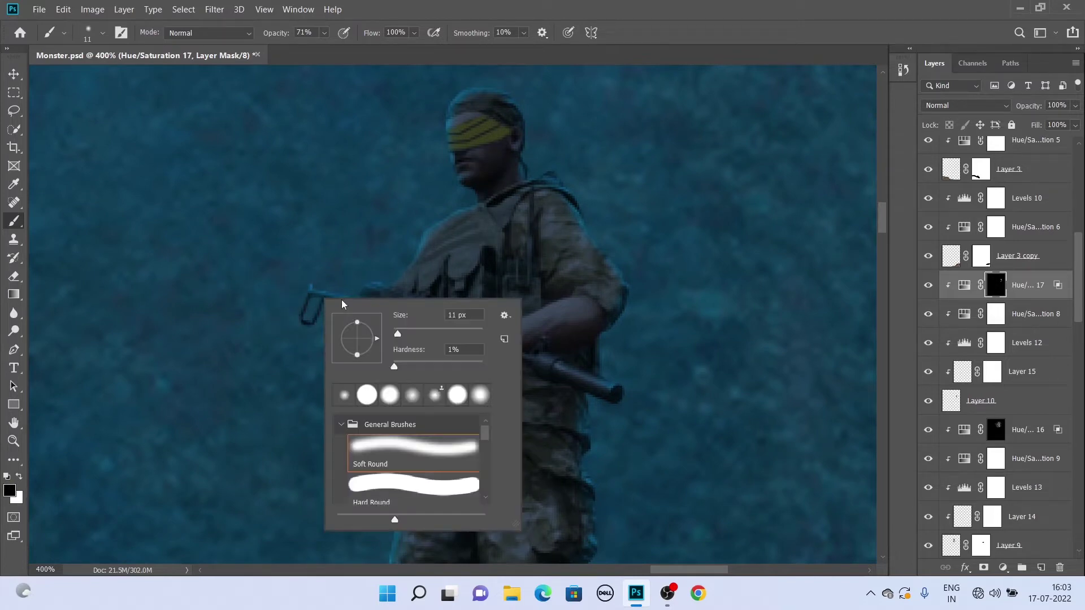
pyautogui.moveTo(384, 317); pyautogui.dragTo(345, 308)
pyautogui.press('Return')
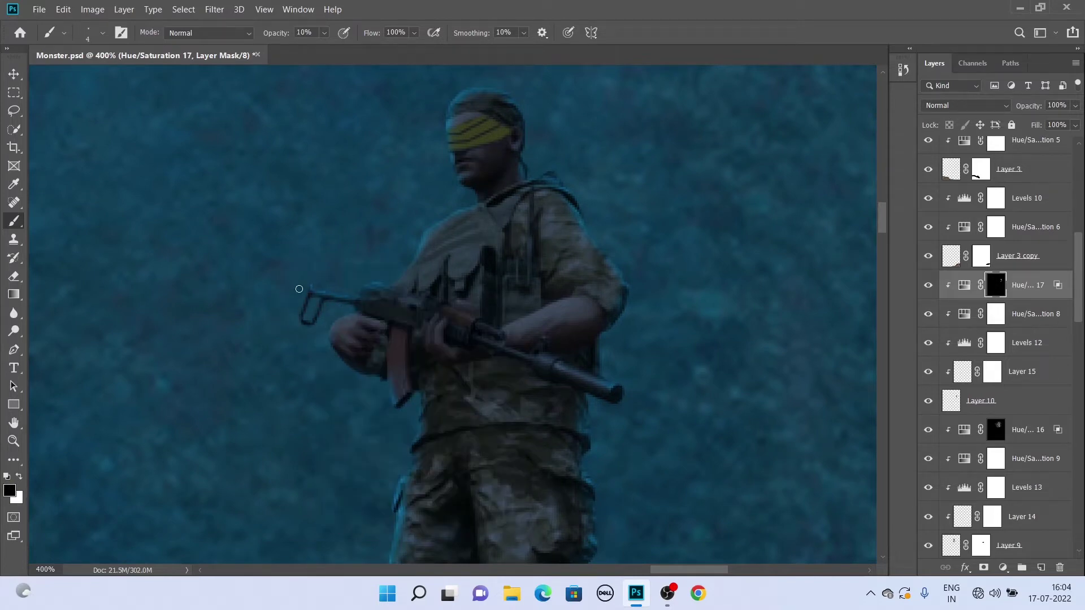
# Paint the glow along the soldier's edges, then zoom out with a much larger brush
pyautogui.scroll(-1, 291, 368)
pyautogui.scroll(3, 454, 369)
pyautogui.scroll(-10, 455, 275)
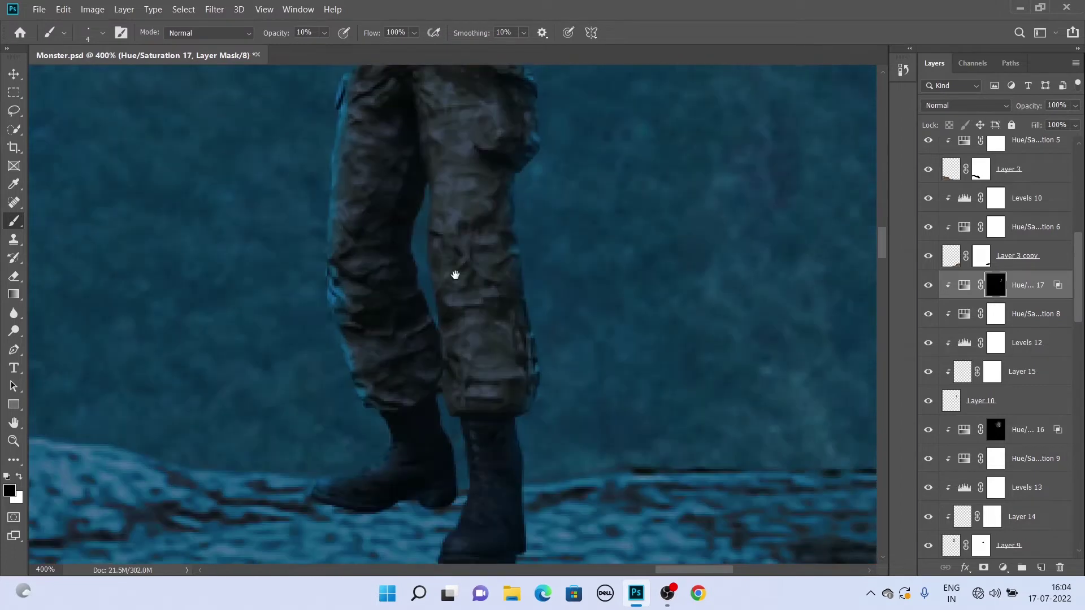
pyautogui.scroll(-3, 455, 275)
pyautogui.scroll(-5, 465, 497)
pyautogui.press('x')
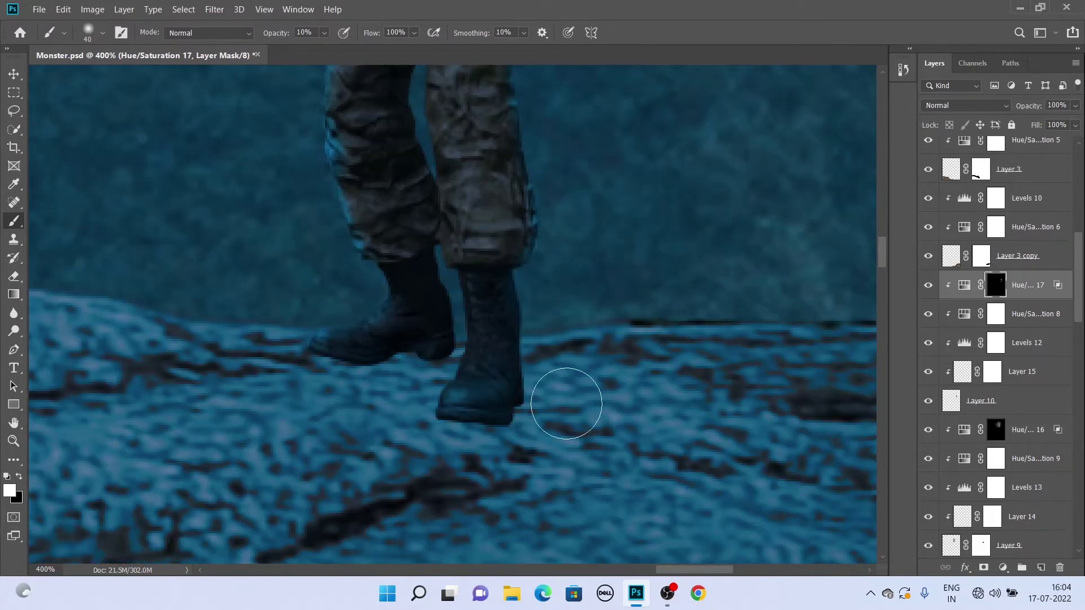
pyautogui.hotkey('ctrl', '-')
pyautogui.hotkey('ctrl', '-')
pyautogui.rightClick(441, 257)
pyautogui.press('Return')
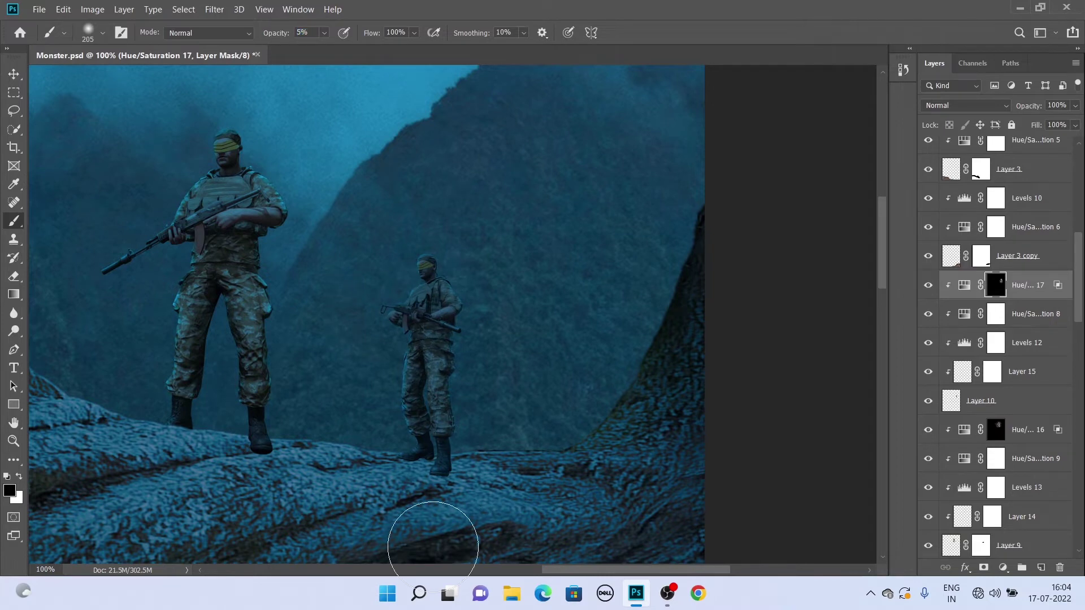
# Review the Levels 13 and Hue/Saturation 17 settings, toggling Hue/Saturation 16 to compare
pyautogui.moveTo(347, 350); pyautogui.dragTo(463, 345)
pyautogui.scroll(-2, 994, 339)
pyautogui.doubleClick(964, 430)
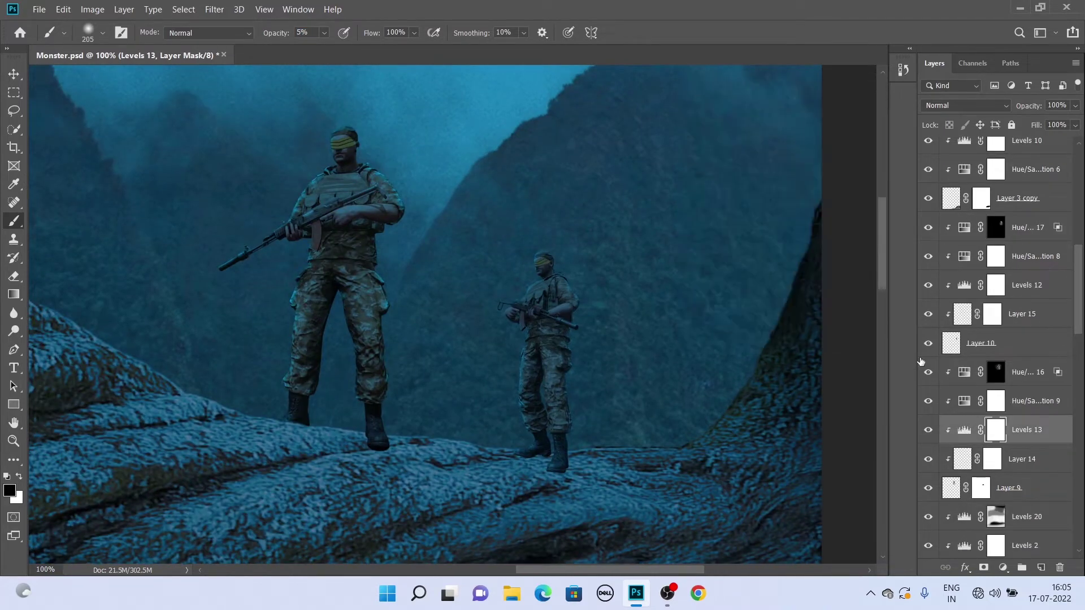
pyautogui.click(928, 372)
pyautogui.click(929, 232)
pyautogui.doubleClick(964, 227)
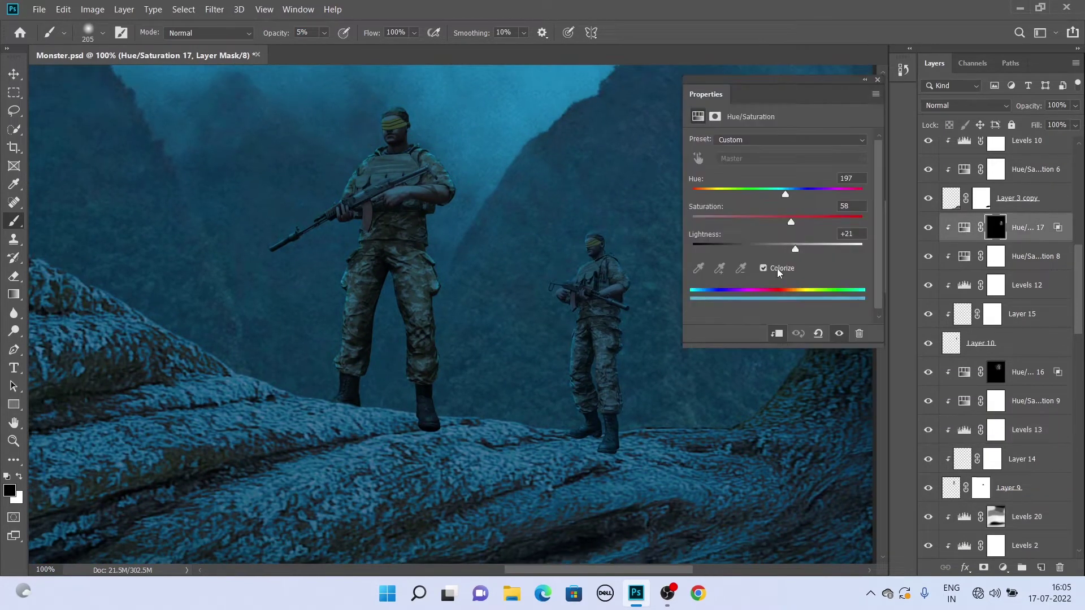
pyautogui.click(878, 79)
# Fit the image, duplicate Layer 9, and clip the selected adjustments back onto Layer 9
pyautogui.hotkey('ctrl', '0')
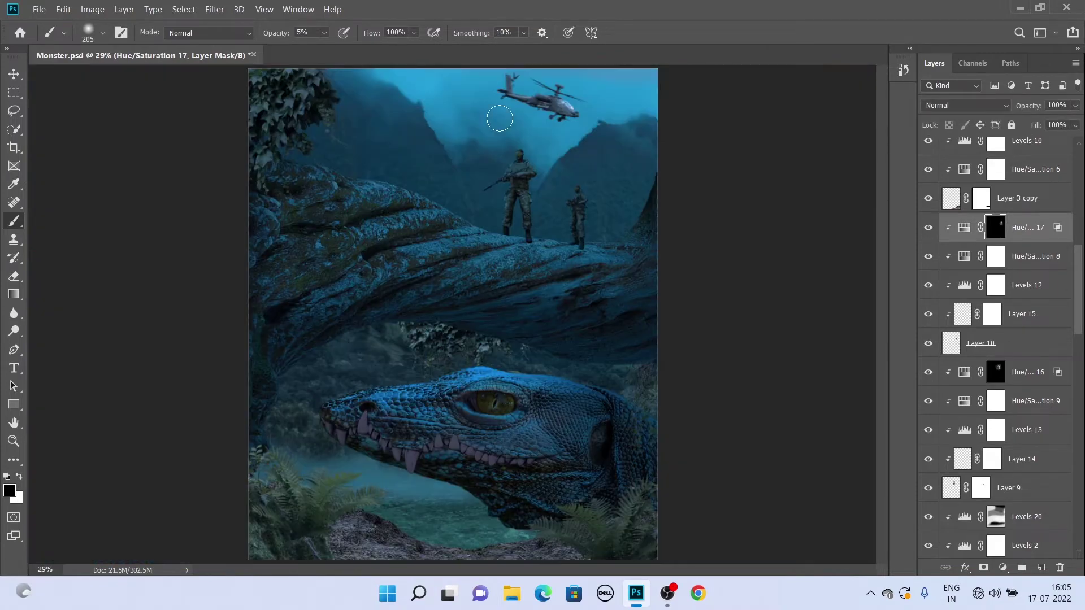
pyautogui.hotkey('ctrl', 'alt', 'g')
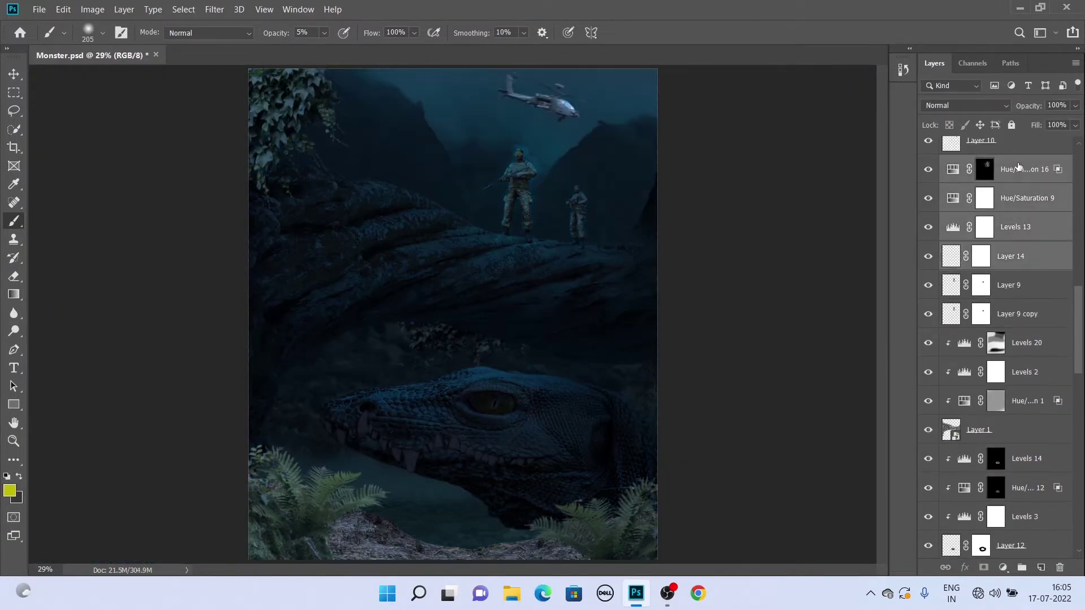
pyautogui.scroll(-3, 982, 212)
pyautogui.scroll(3, 1026, 219)
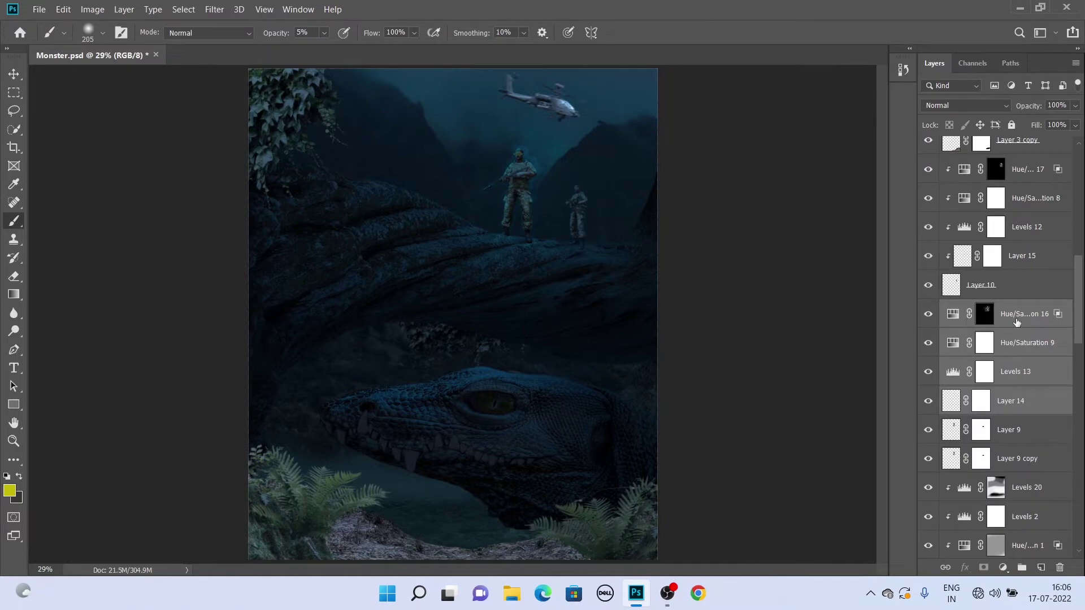
pyautogui.rightClick(1017, 323)
pyautogui.click(893, 265)
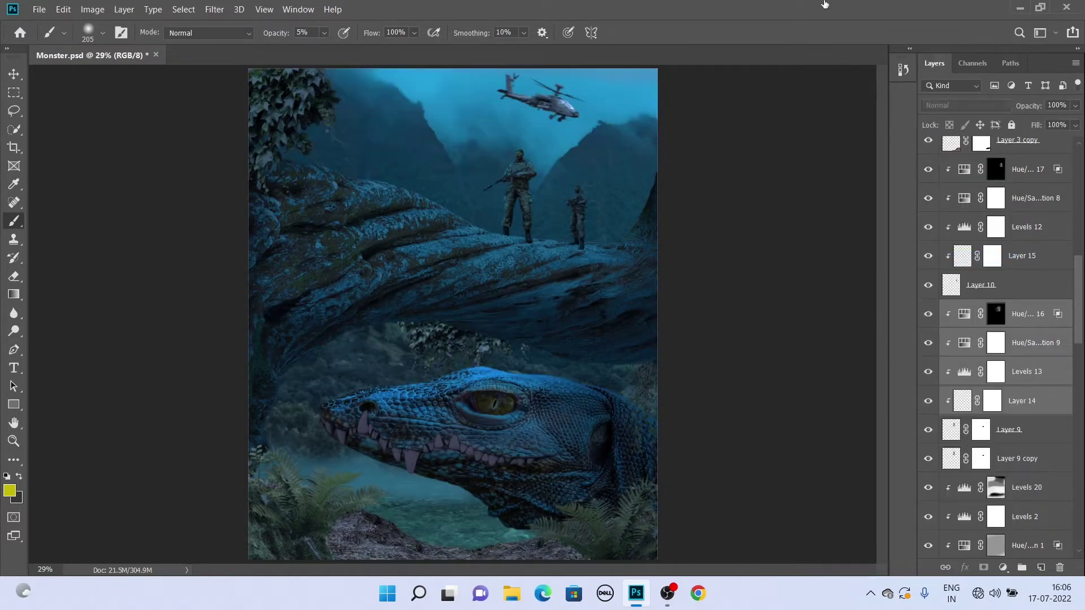
pyautogui.click(1017, 313)
# Give Layer 9 copy a solid black Color Overlay
pyautogui.click(1017, 458)
pyautogui.click(965, 568)
pyautogui.click(1010, 516)
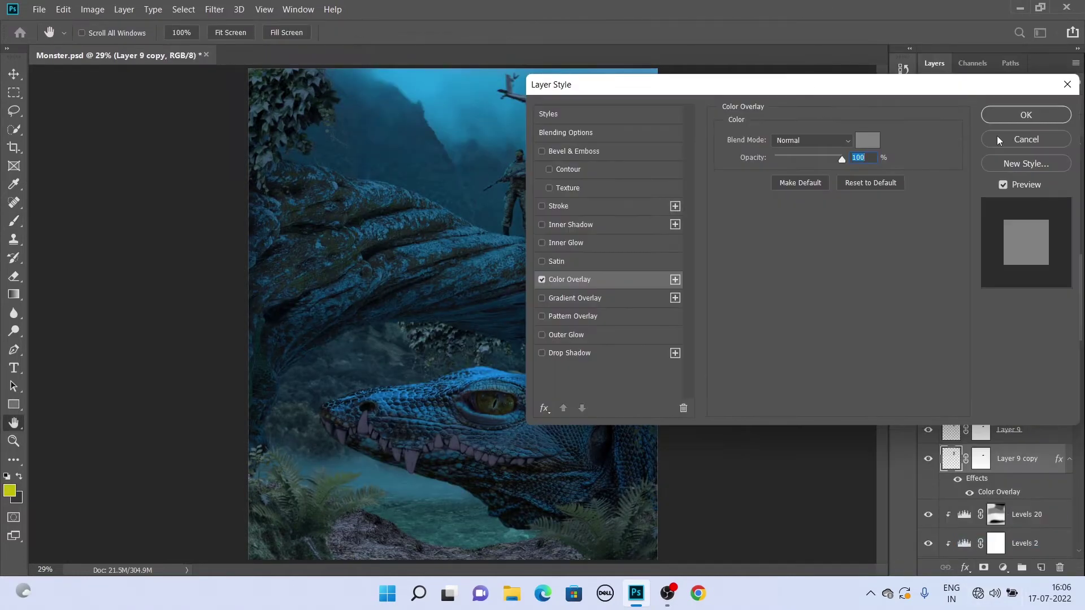
pyautogui.press('Return')
pyautogui.hotkey('ctrl', 't')
pyautogui.doubleClick(989, 492)
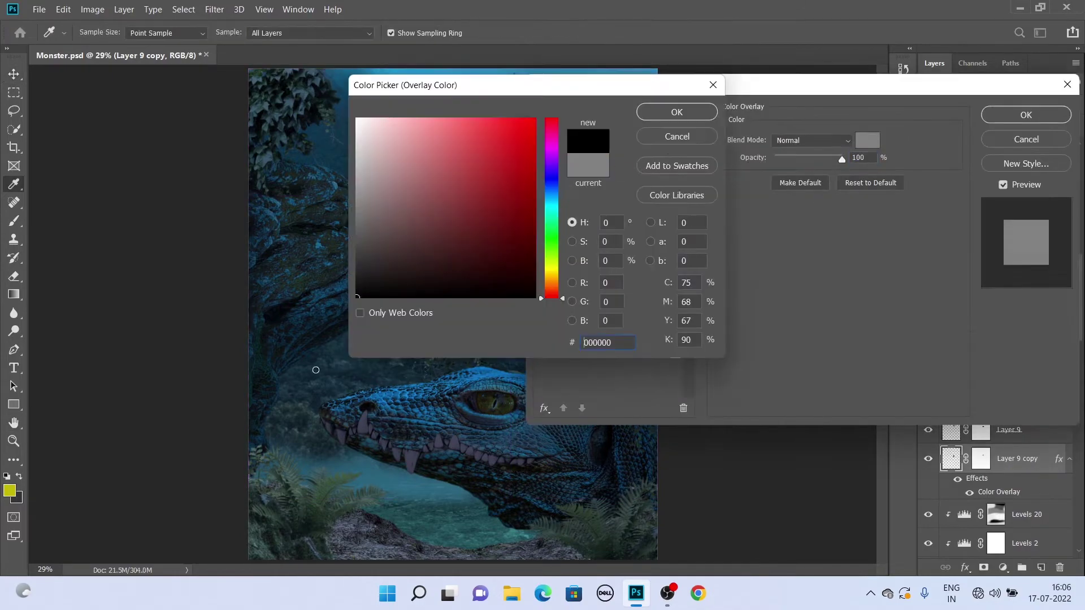
pyautogui.click(677, 111)
pyautogui.click(1021, 111)
# Flip the black copy and position it beneath the soldier's boots
pyautogui.moveTo(509, 282); pyautogui.dragTo(508, 268)
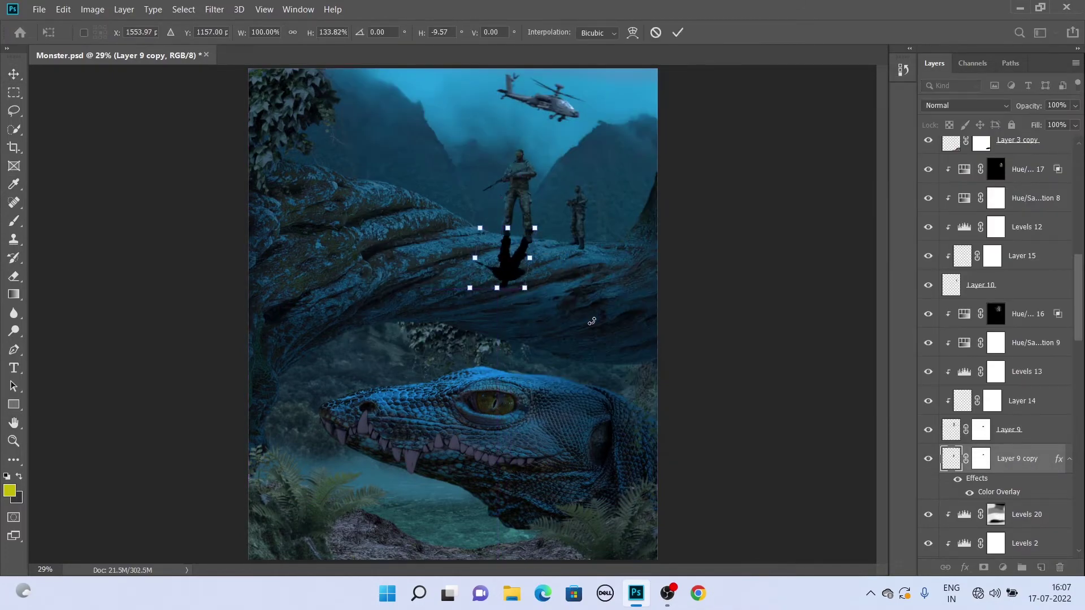
pyautogui.press('Return')
pyautogui.scroll(3, 530, 196)
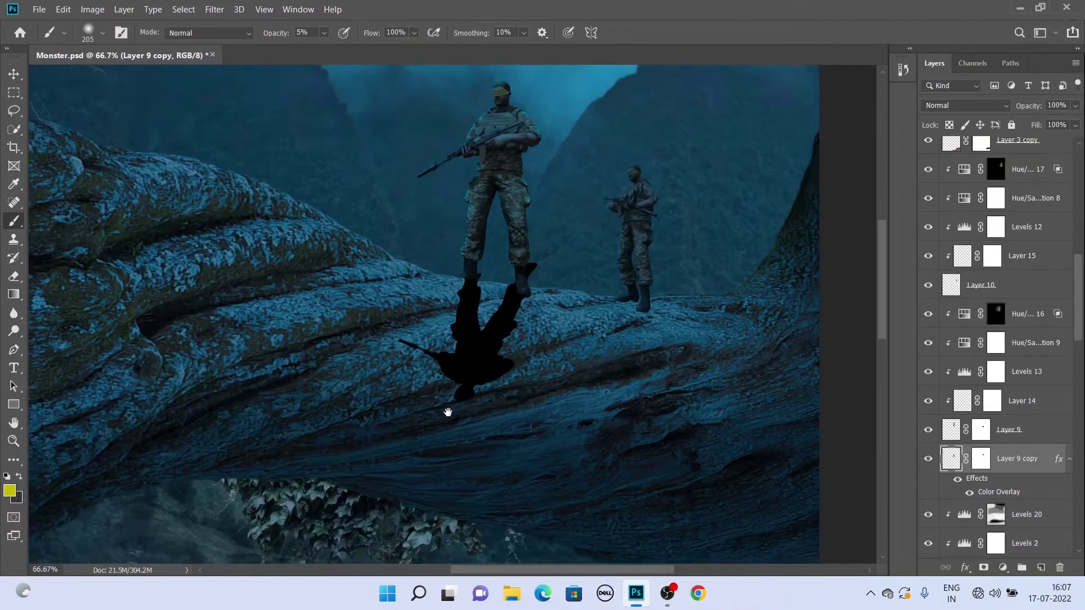
pyautogui.moveTo(488, 356); pyautogui.dragTo(480, 375)
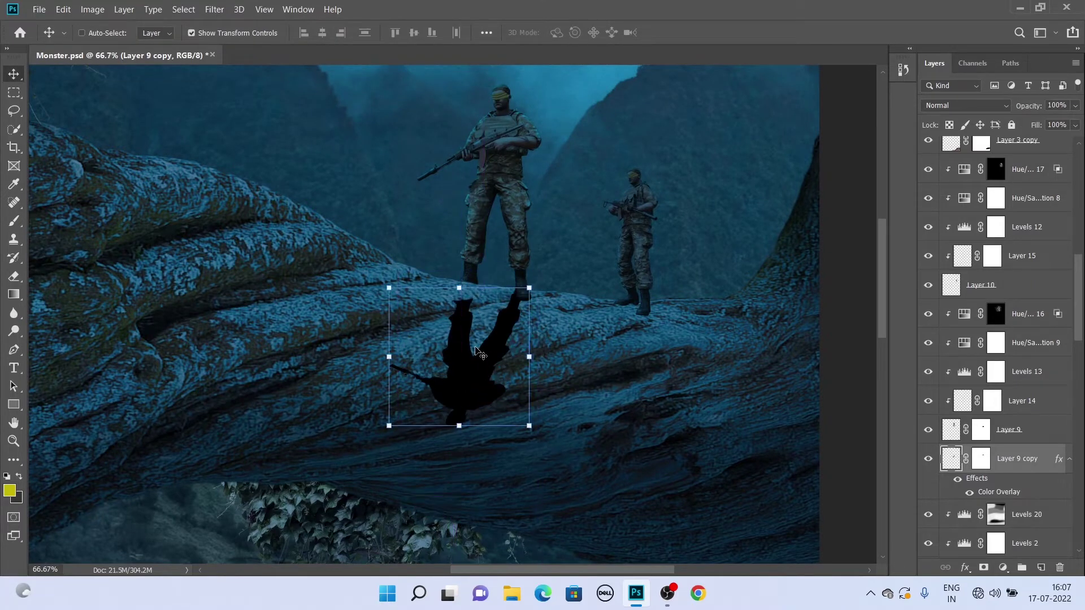
pyautogui.scroll(3, 452, 351)
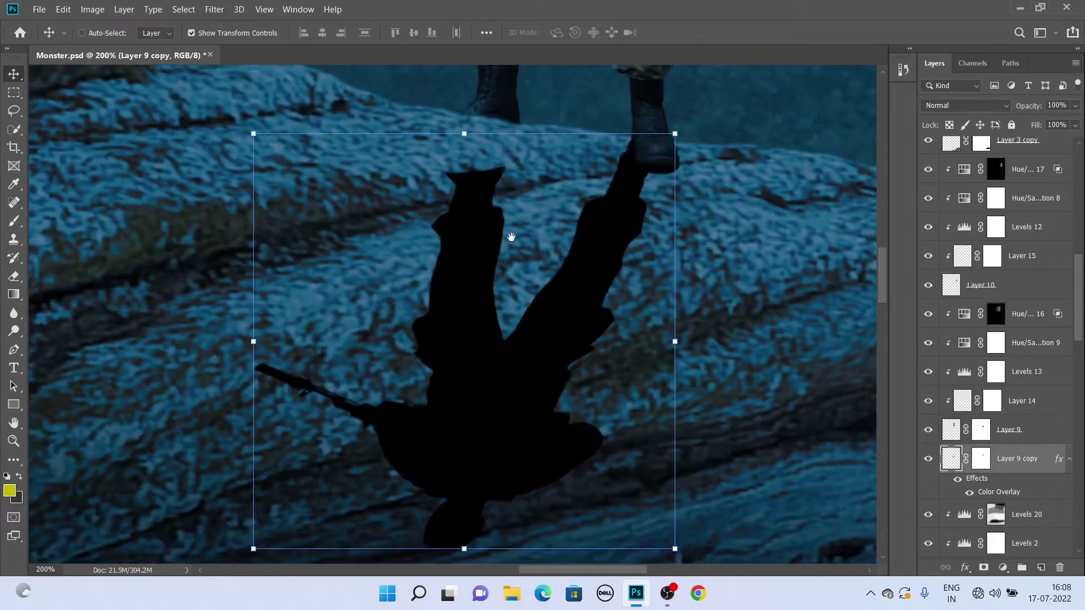
# Lasso the shadow's top end and warp it toward the right boot
pyautogui.press('l')
pyautogui.moveTo(528, 141); pyautogui.dragTo(492, 296)
pyautogui.click(63, 9)
pyautogui.moveTo(256, 401)
pyautogui.click(249, 399)
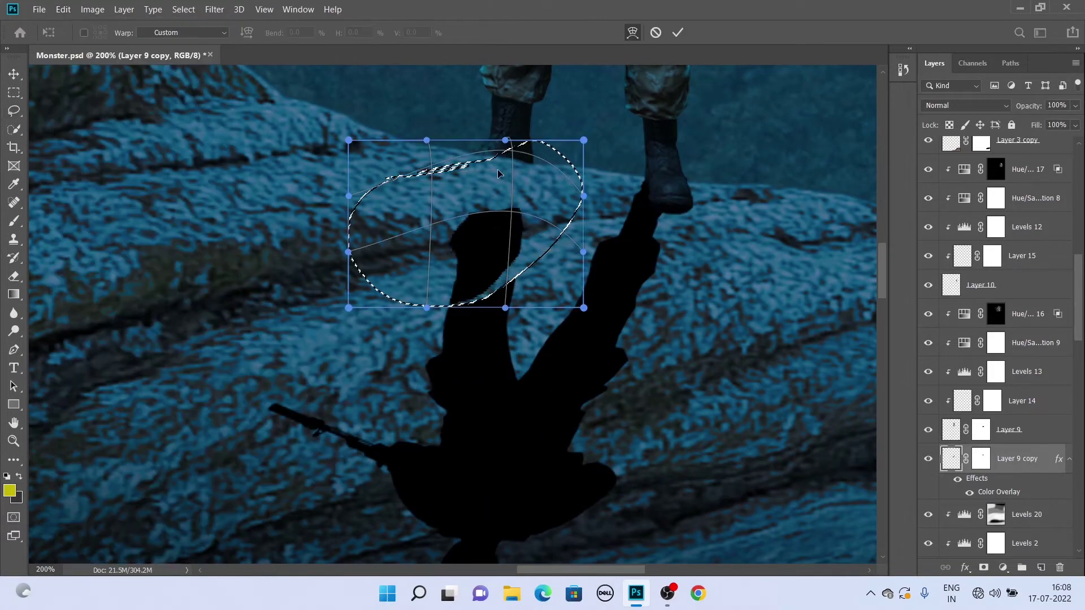
pyautogui.moveTo(390, 238)
pyautogui.mouseDown()
pyautogui.moveTo(553, 232)
pyautogui.moveTo(529, 170)
pyautogui.mouseUp()
pyautogui.press('Return')
# Shift and rotate the whole shadow slightly to follow the rock
pyautogui.hotkey('ctrl', 't')
pyautogui.moveTo(441, 303); pyautogui.dragTo(445, 325)
pyautogui.moveTo(277, 93); pyautogui.dragTo(265, 186)
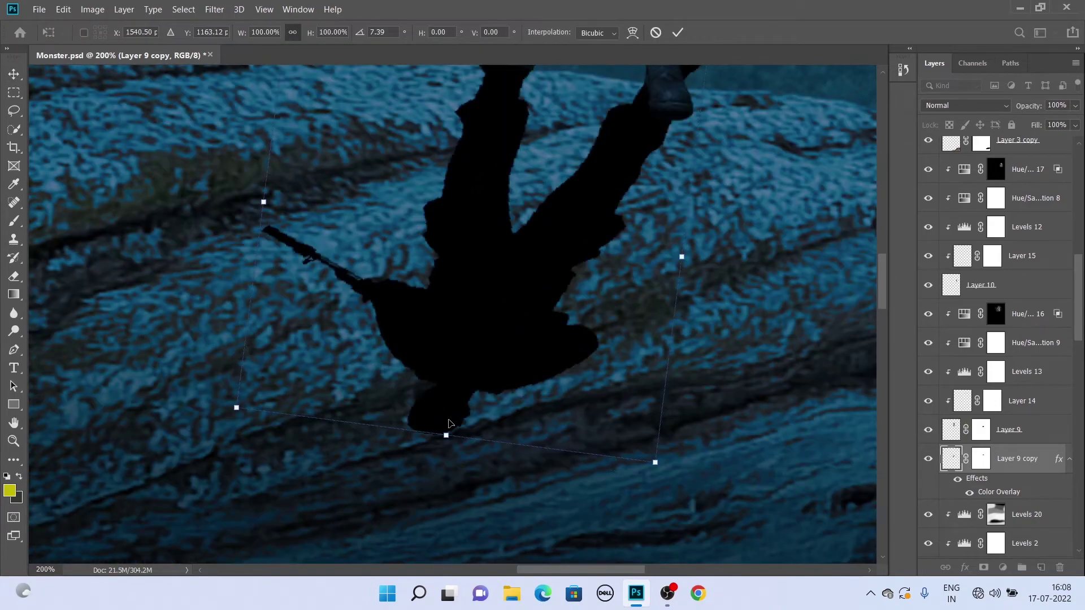
pyautogui.press('Return')
pyautogui.scroll(3, 452, 283)
# Move the shadow's Underlying Layer Blend If slider so rock texture shows through
pyautogui.press('b')
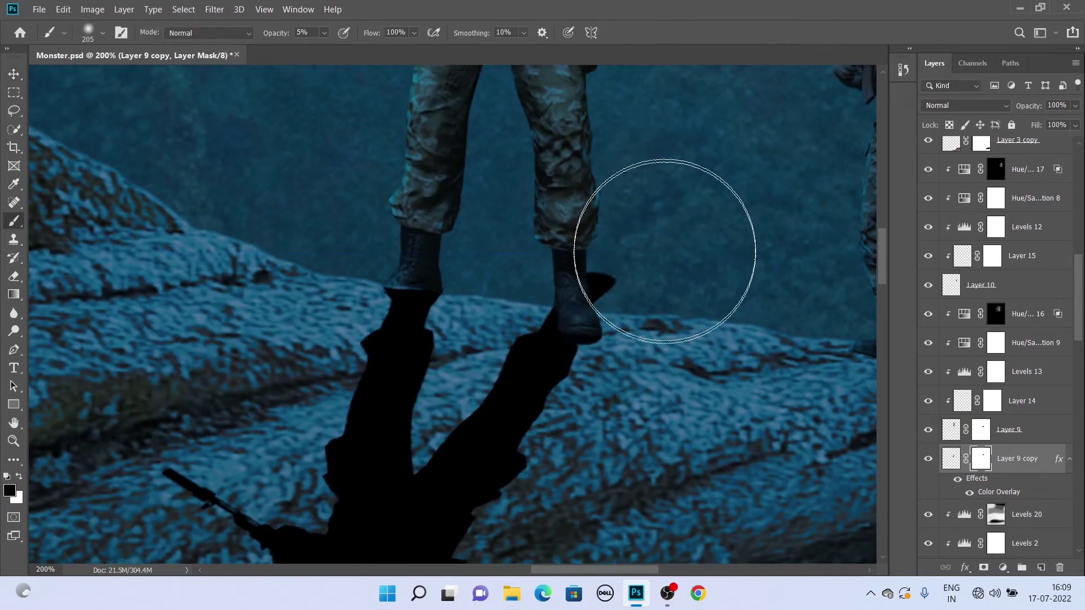
pyautogui.press('0')
pyautogui.press('[')
pyautogui.press('[')
pyautogui.press('[')
pyautogui.scroll(-5, 445, 259)
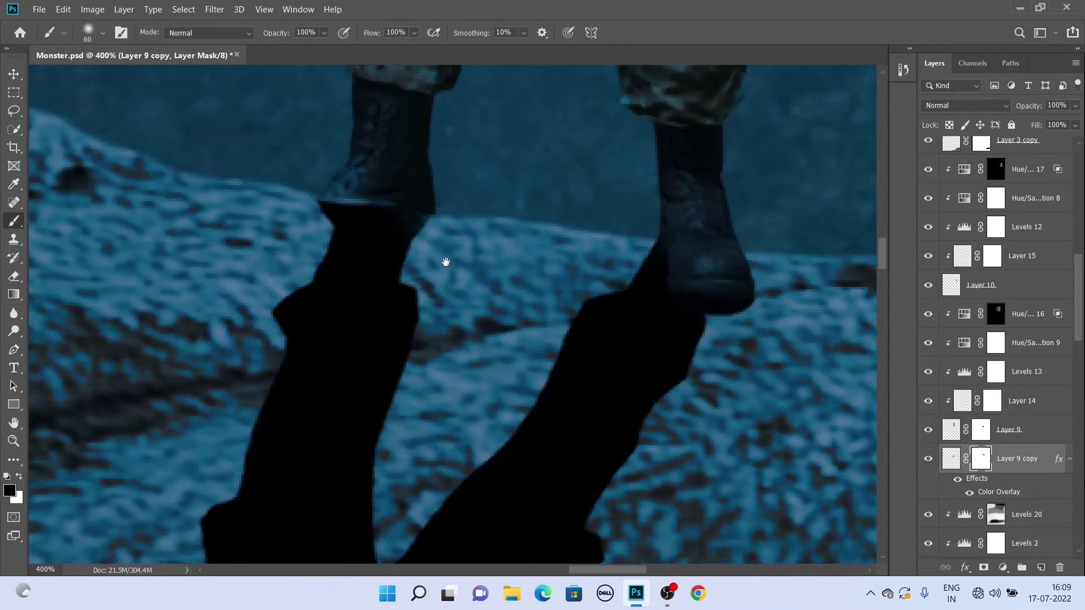
pyautogui.scroll(-5, 486, 295)
pyautogui.scroll(-2, 486, 295)
pyautogui.doubleClick(1063, 472)
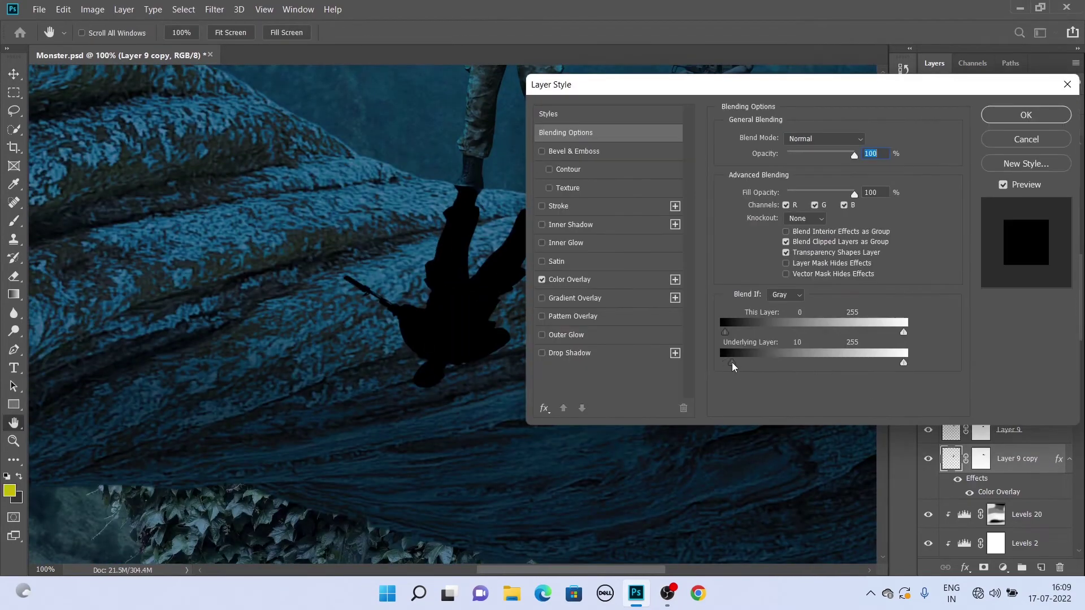
pyautogui.moveTo(733, 366); pyautogui.dragTo(769, 366)
pyautogui.click(1025, 111)
# Add a Levels adjustment with output white 65 and invert its mask
pyautogui.scroll(-5, 941, 419)
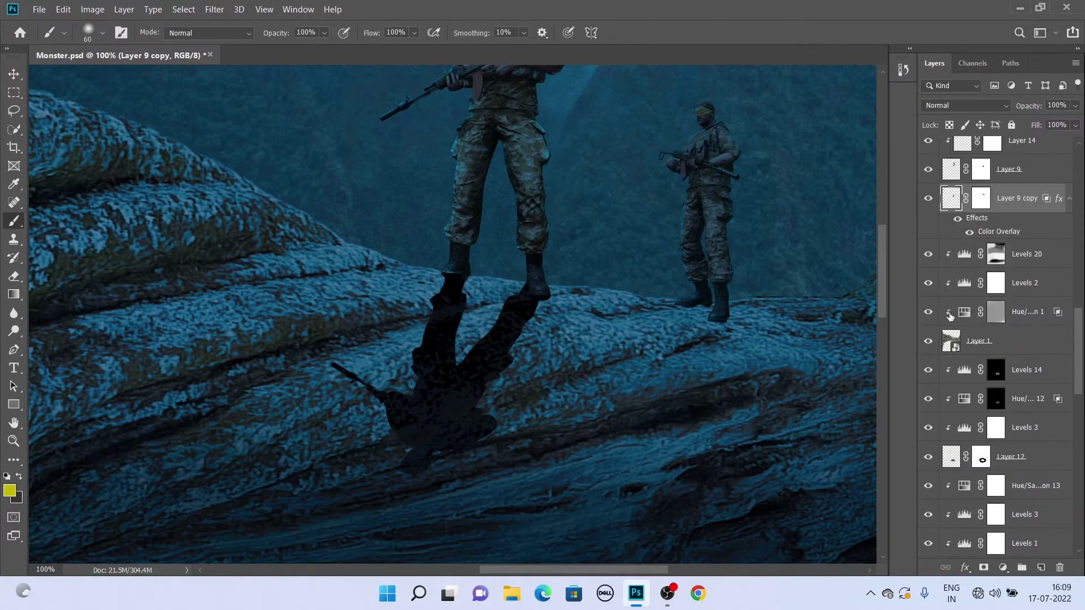
pyautogui.click(1003, 568)
pyautogui.click(983, 370)
pyautogui.moveTo(865, 282); pyautogui.dragTo(751, 278)
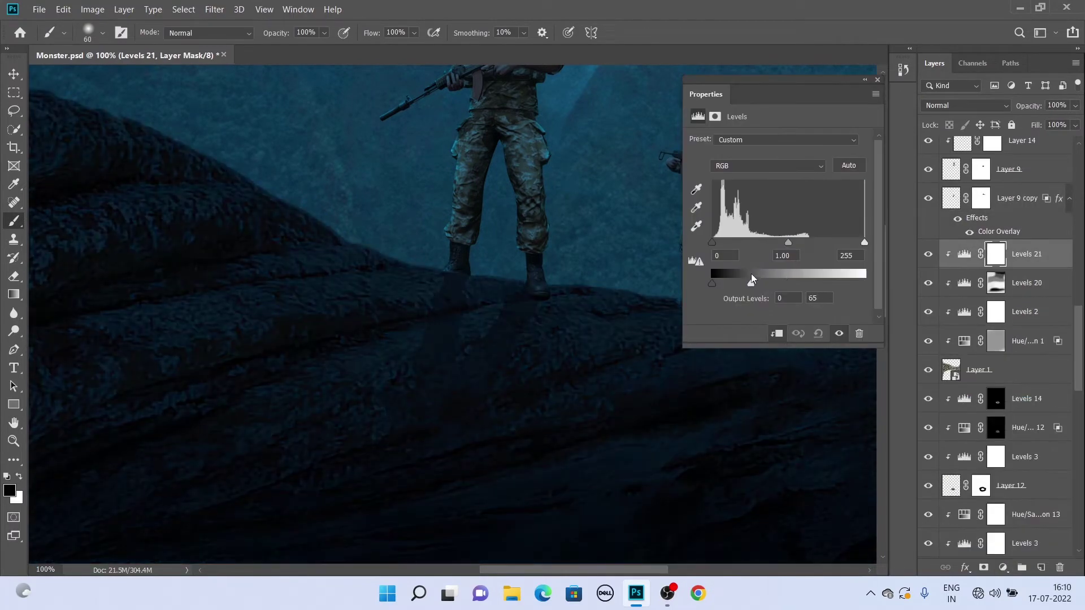
pyautogui.click(903, 69)
pyautogui.hotkey('ctrl', 'i')
pyautogui.hotkey('ctrl', '+')
pyautogui.hotkey('ctrl', '+')
pyautogui.hotkey('ctrl', '+')
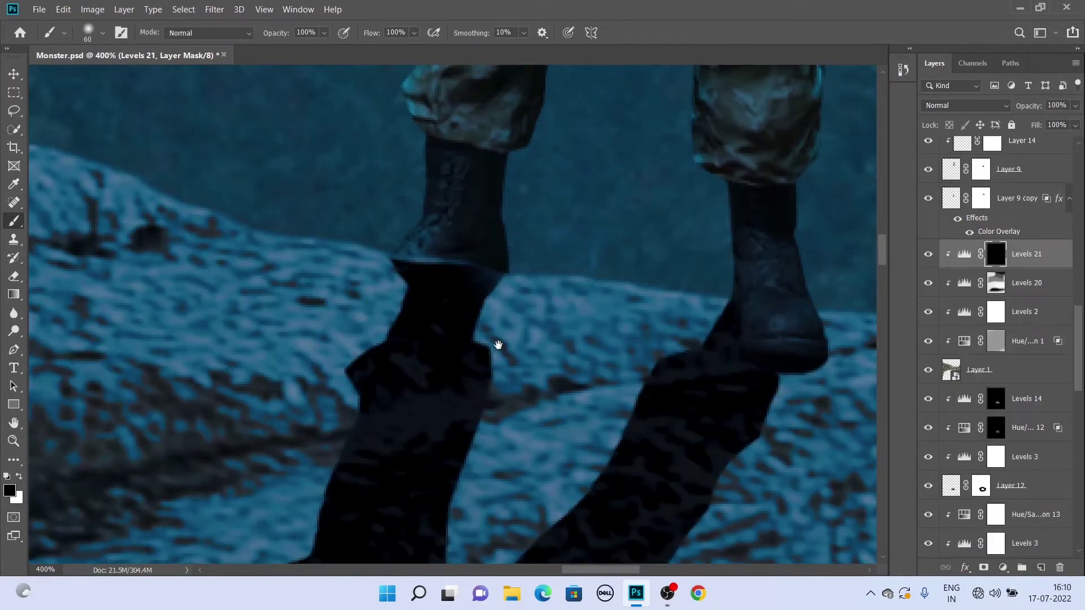
# Paint white on the Levels mask to darken both boots where they meet the shadow
pyautogui.moveTo(509, 339)
pyautogui.mouseDown()
pyautogui.moveTo(405, 252)
pyautogui.moveTo(520, 233)
pyautogui.moveTo(508, 261)
pyautogui.mouseUp()
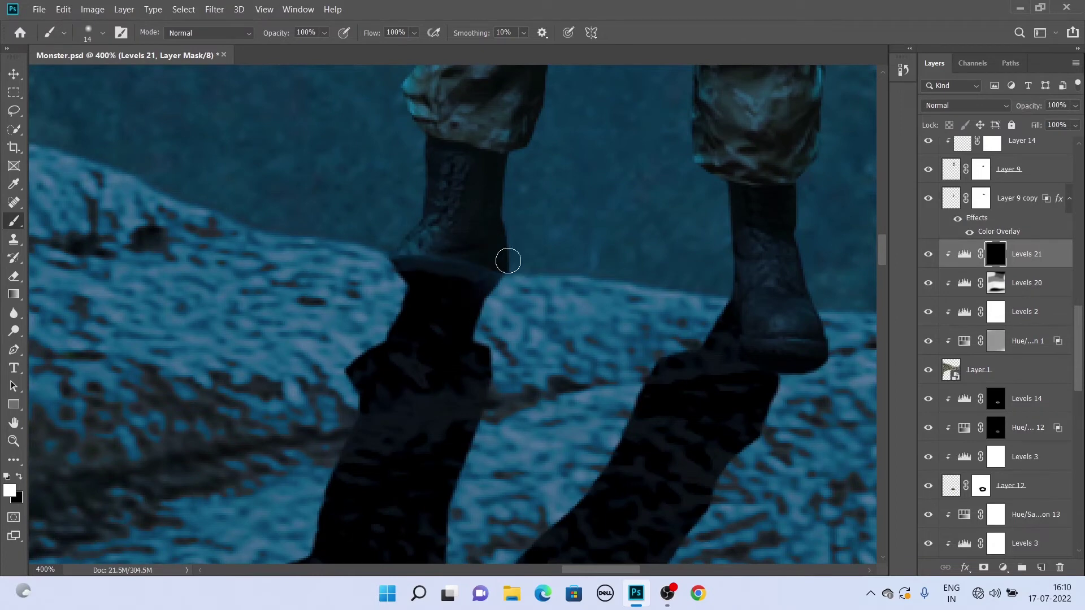
pyautogui.moveTo(717, 355); pyautogui.dragTo(655, 453)
pyautogui.moveTo(398, 261); pyautogui.dragTo(489, 273)
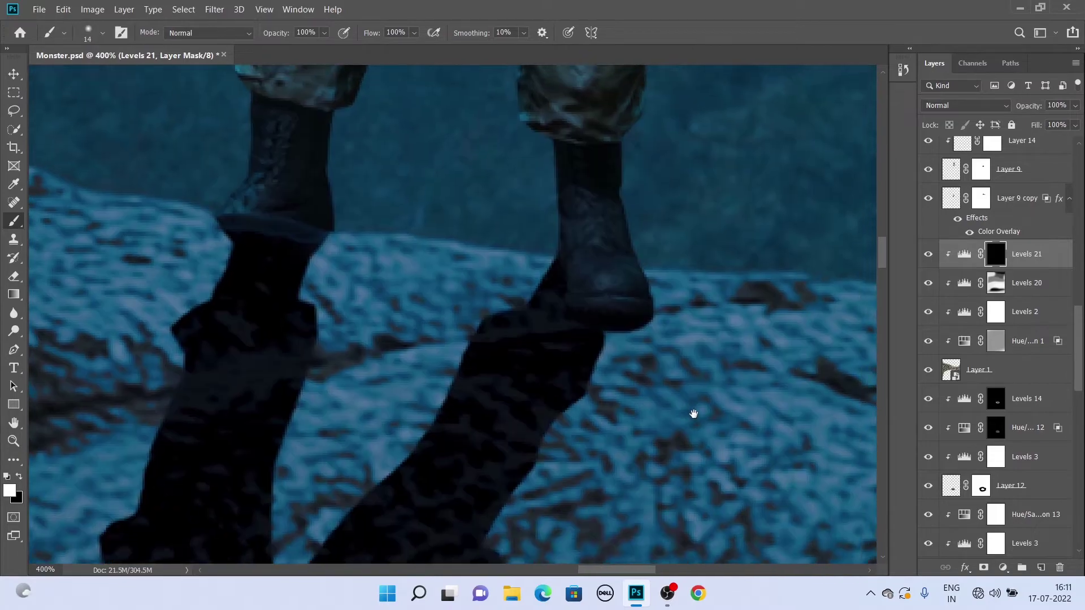
pyautogui.moveTo(694, 417)
pyautogui.mouseDown()
pyautogui.moveTo(586, 447)
pyautogui.moveTo(533, 412)
pyautogui.mouseUp()
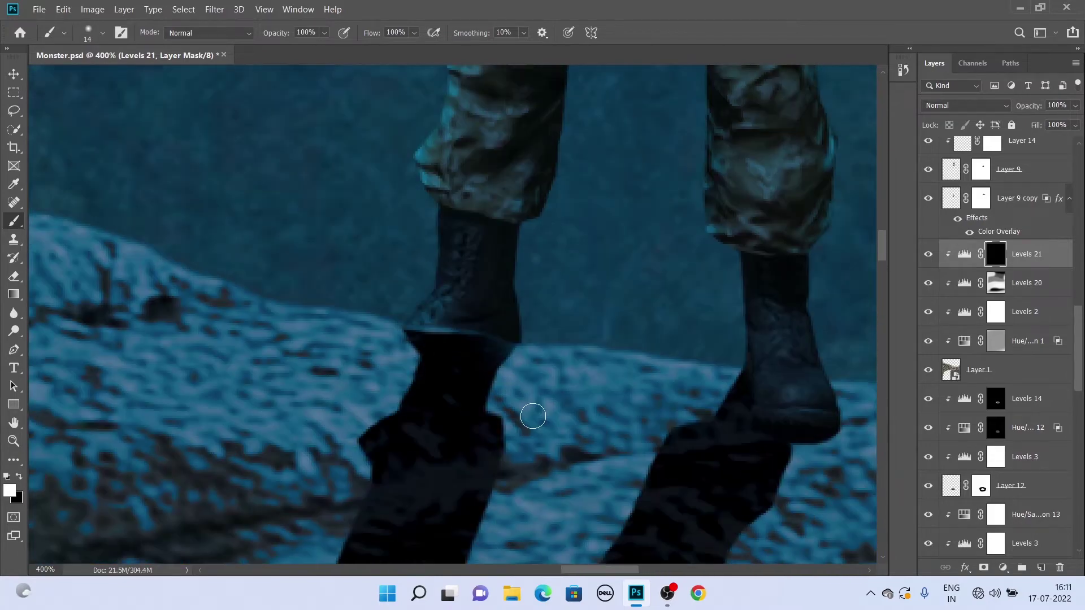
pyautogui.scroll(2, 441, 358)
pyautogui.moveTo(362, 347); pyautogui.dragTo(409, 347)
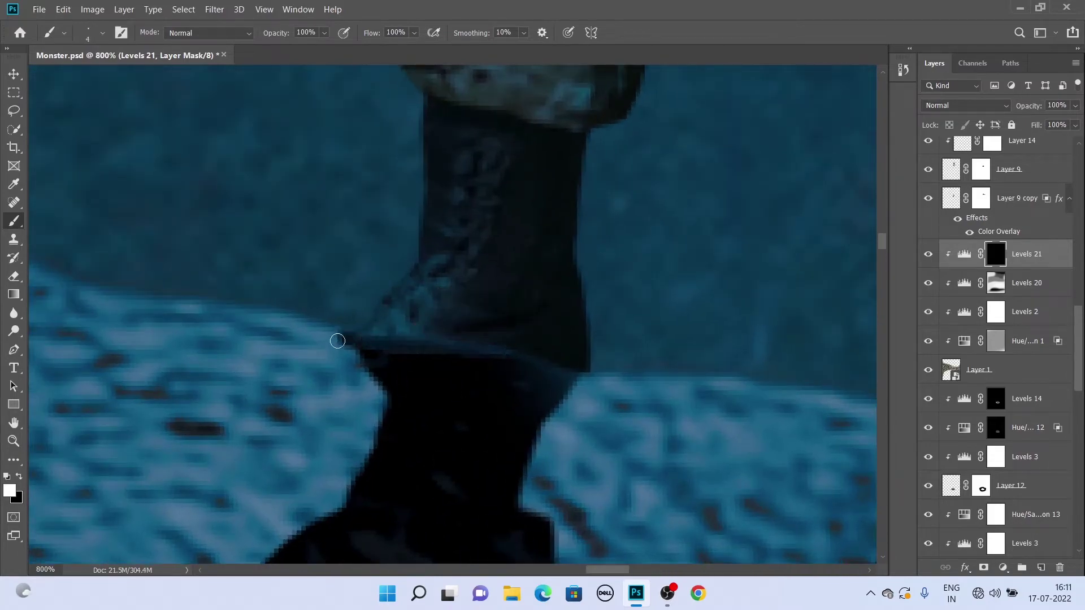
pyautogui.press('v')
pyautogui.scroll(3, 1026, 338)
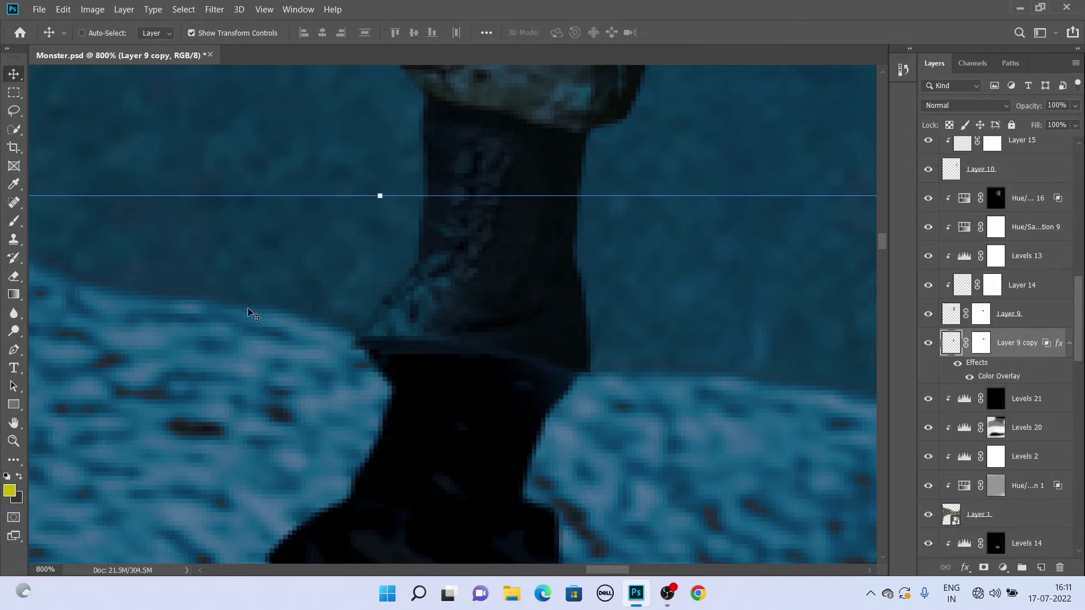
# Convert Layer 9 copy to a smart object and apply a Gaussian Blur
pyautogui.press('b')
pyautogui.scroll(-3, 252, 313)
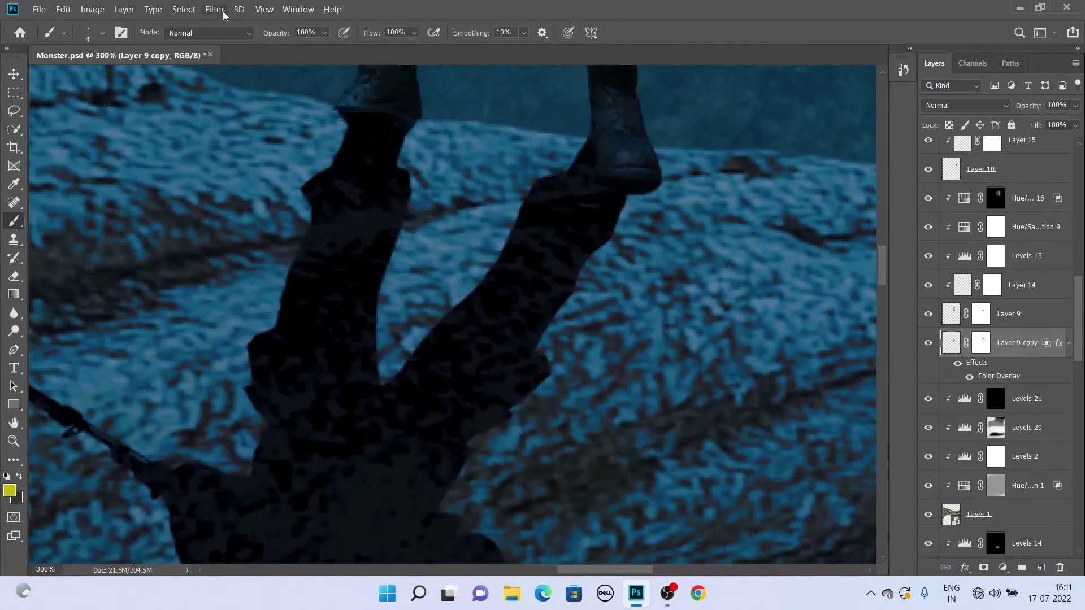
pyautogui.click(214, 9)
pyautogui.click(266, 46)
pyautogui.press('Return')
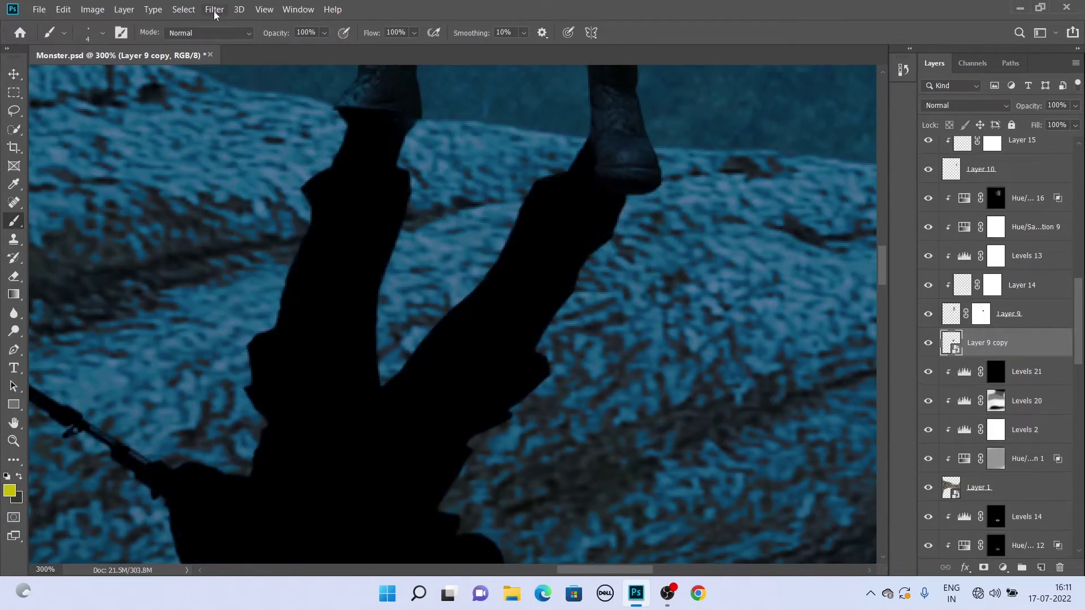
pyautogui.click(214, 9)
pyautogui.click(418, 206)
pyautogui.press('Return')
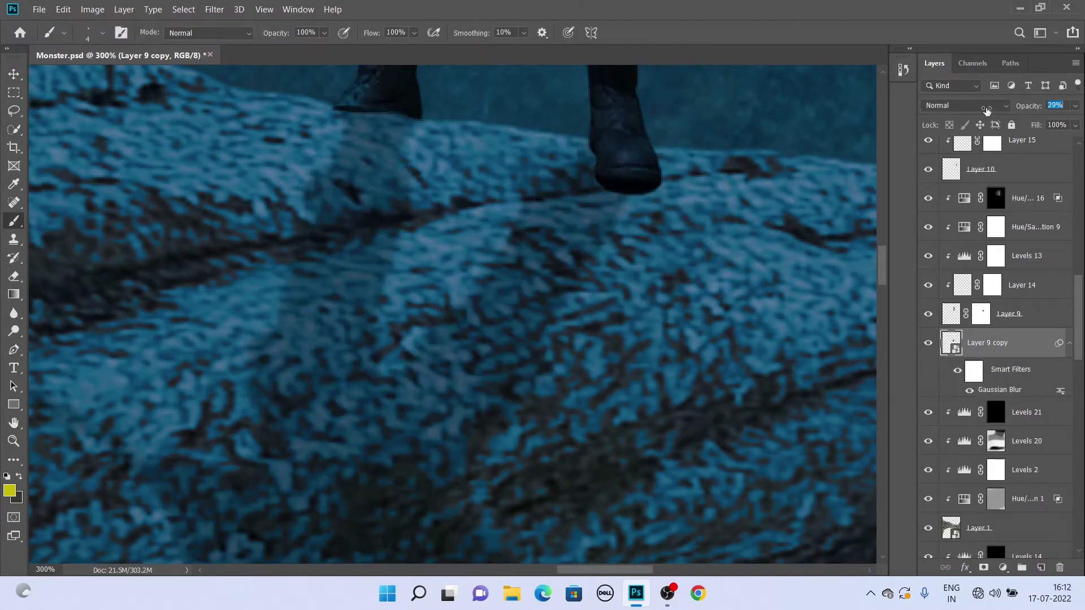
pyautogui.hotkey('ctrl', '0')
# Duplicate the second soldier's Layer 10 and move the copy below the original
pyautogui.scroll(2, 557, 276)
pyautogui.scroll(2, 557, 275)
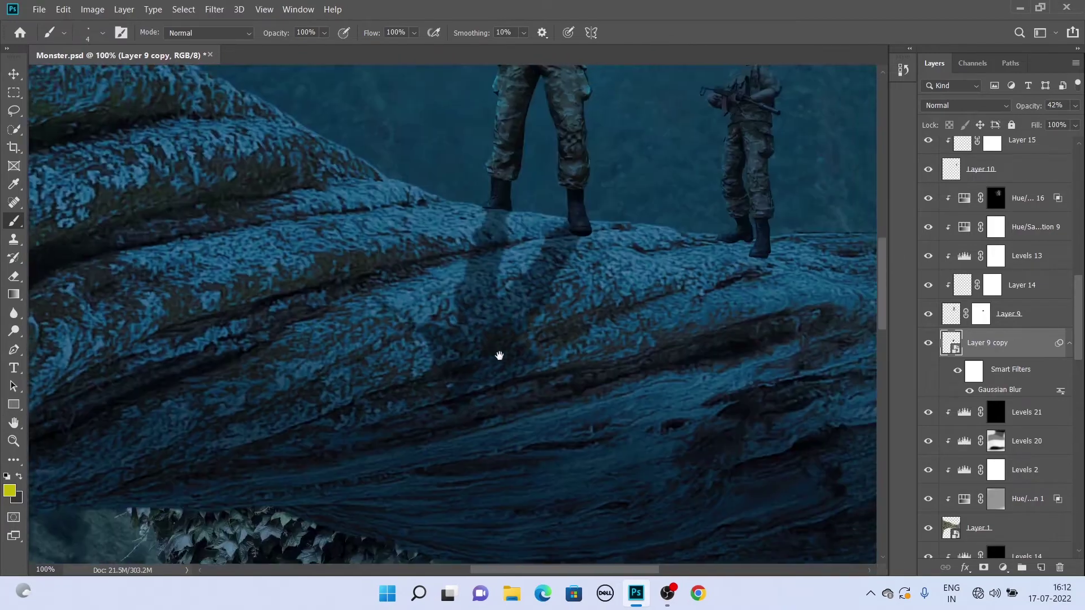
pyautogui.scroll(2, 497, 354)
pyautogui.scroll(2, 497, 347)
pyautogui.scroll(3, 995, 340)
pyautogui.click(1021, 256)
pyautogui.hotkey('ctrl', 'j')
pyautogui.moveTo(1020, 257); pyautogui.dragTo(995, 365)
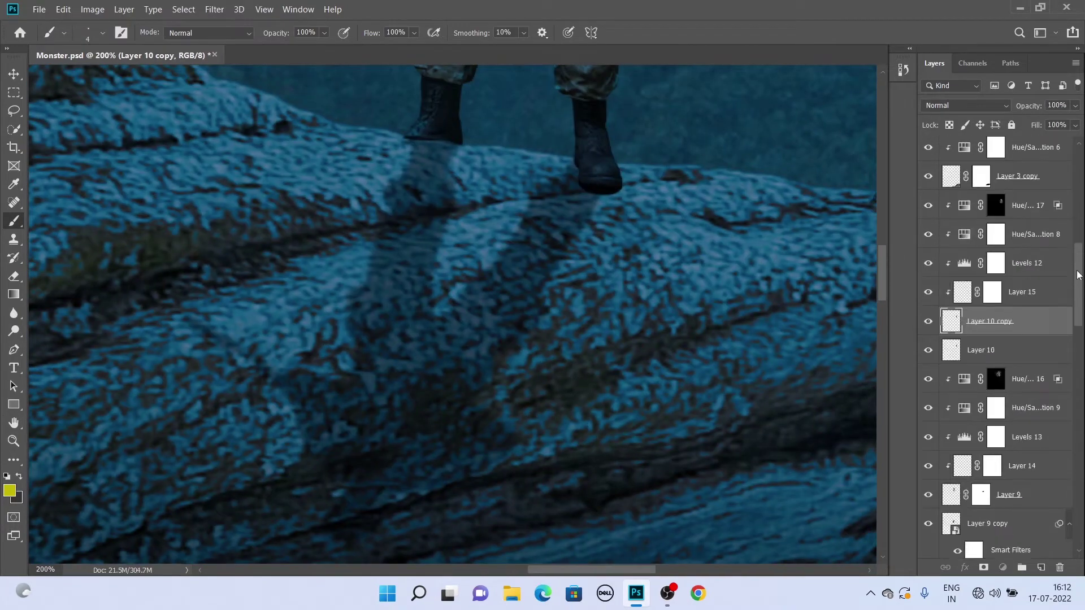
pyautogui.scroll(3, 812, 286)
pyautogui.hscroll(5, 813, 286)
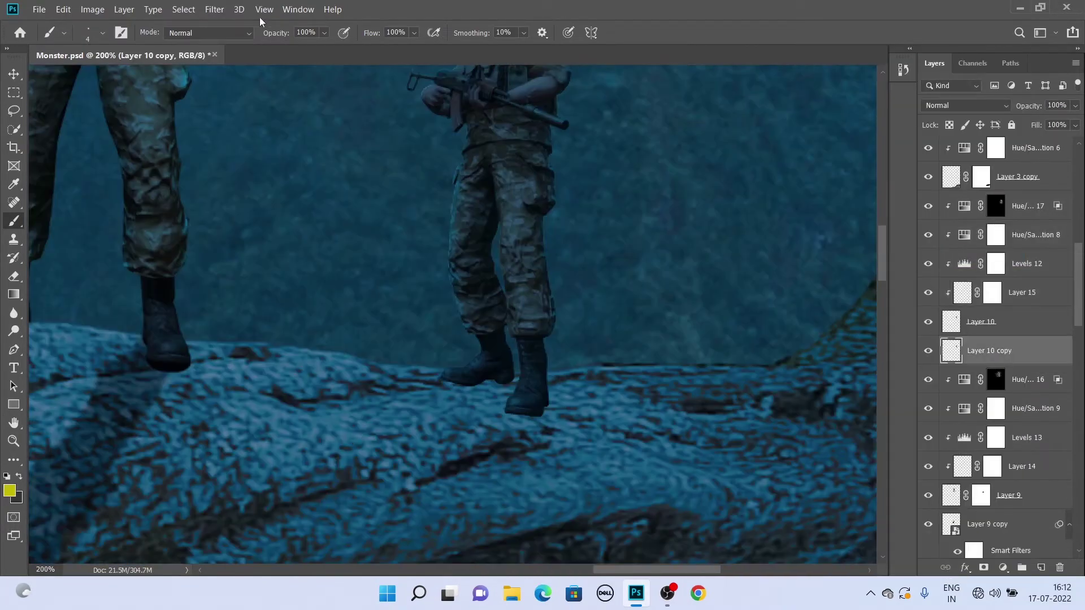
# Give Layer 10 copy a black Color Overlay, then flip and skew it across the rock
pyautogui.click(966, 568)
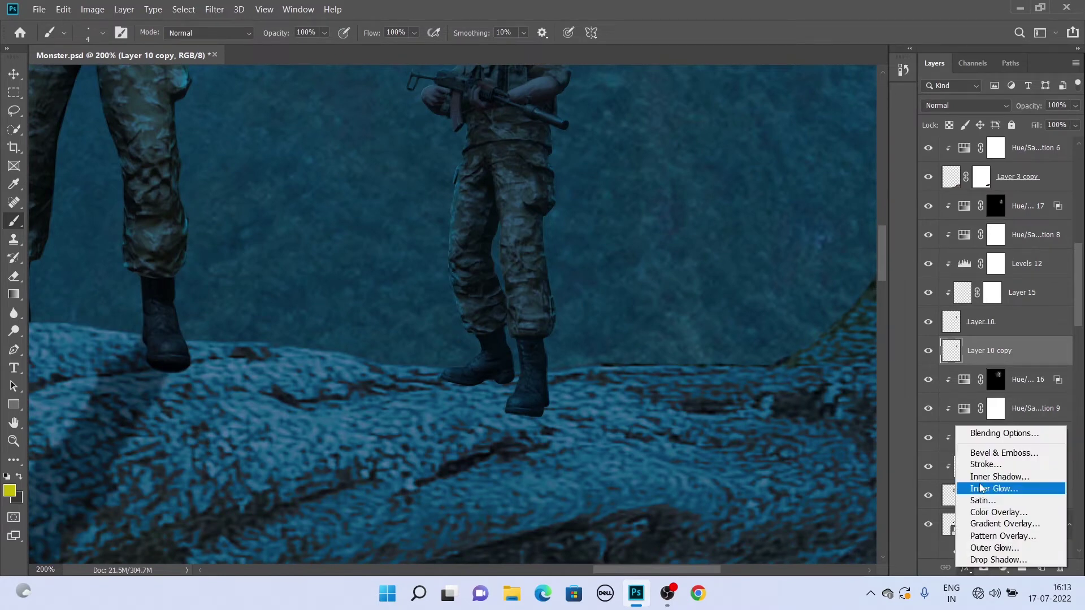
pyautogui.click(978, 512)
pyautogui.press('Return')
pyautogui.press('v')
pyautogui.hotkey('ctrl', '1')
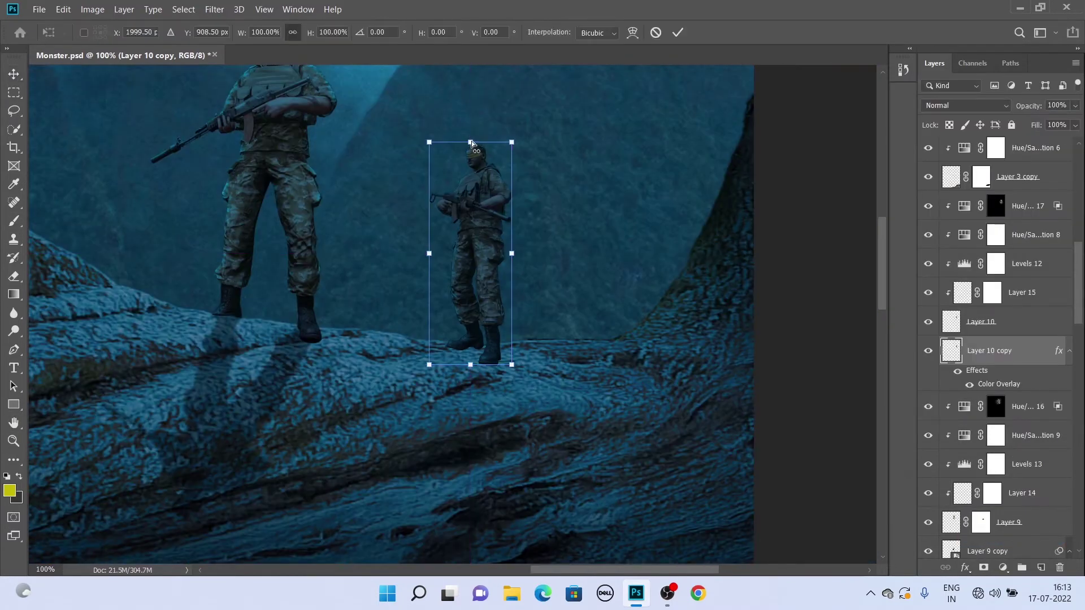
pyautogui.moveTo(470, 142); pyautogui.dragTo(406, 524)
pyautogui.moveTo(441, 427)
pyautogui.mouseDown()
pyautogui.moveTo(443, 437)
pyautogui.moveTo(507, 385)
pyautogui.mouseUp()
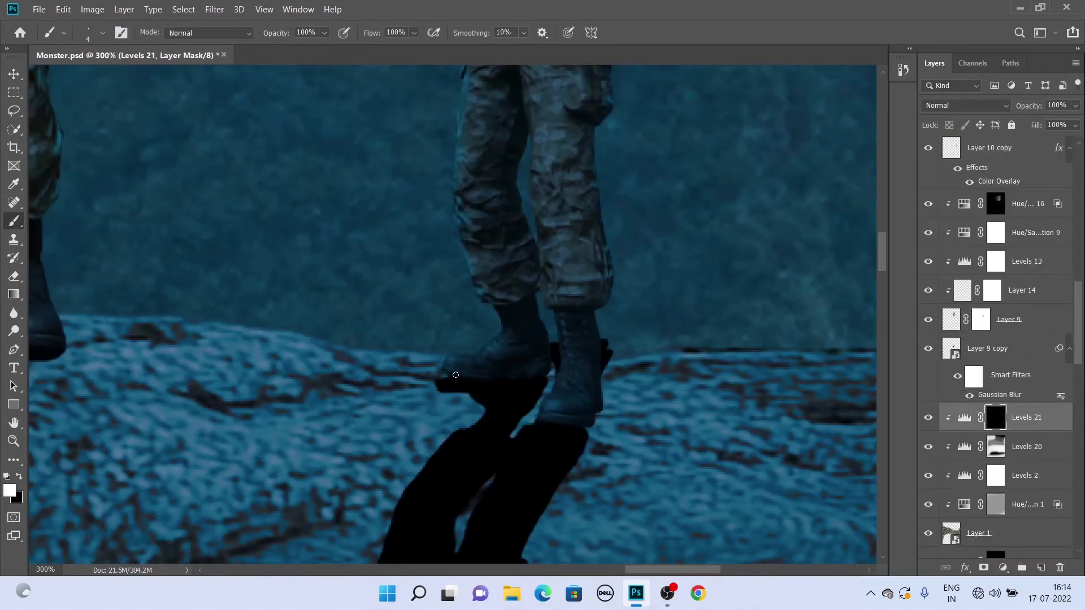
# Set the new shadow's Blend If, blur it, and fade it to 41% opacity
pyautogui.scroll(-3, 549, 363)
pyautogui.press('x')
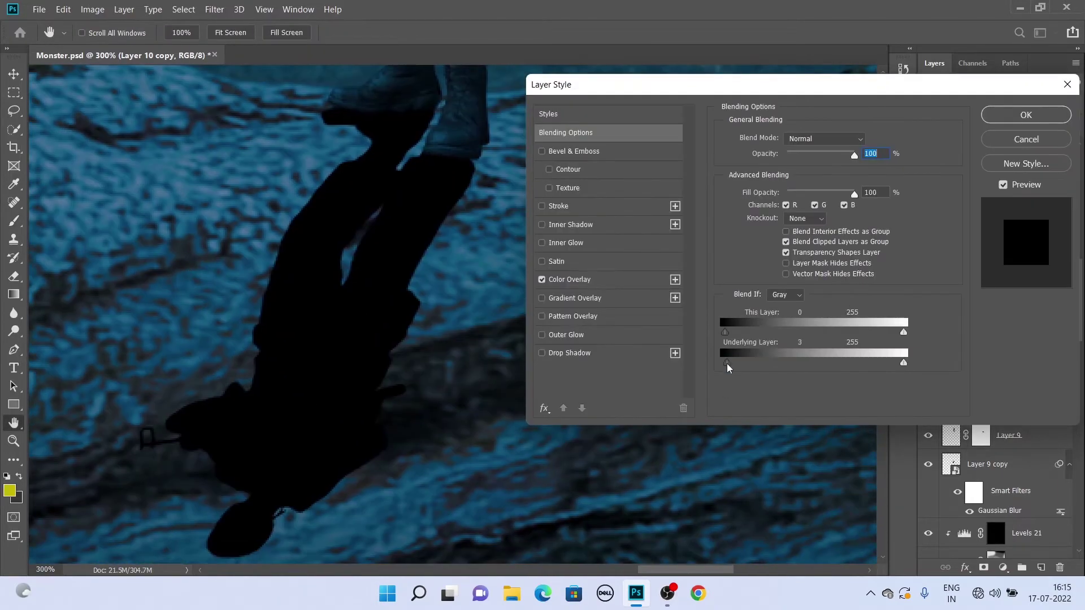
pyautogui.moveTo(736, 366); pyautogui.dragTo(774, 367)
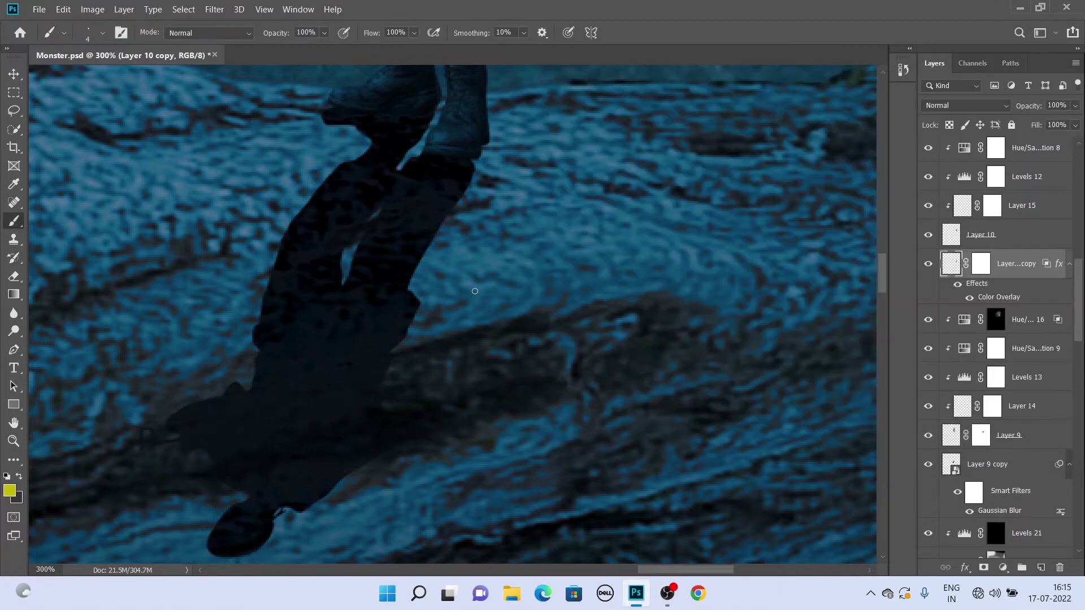
pyautogui.press('Return')
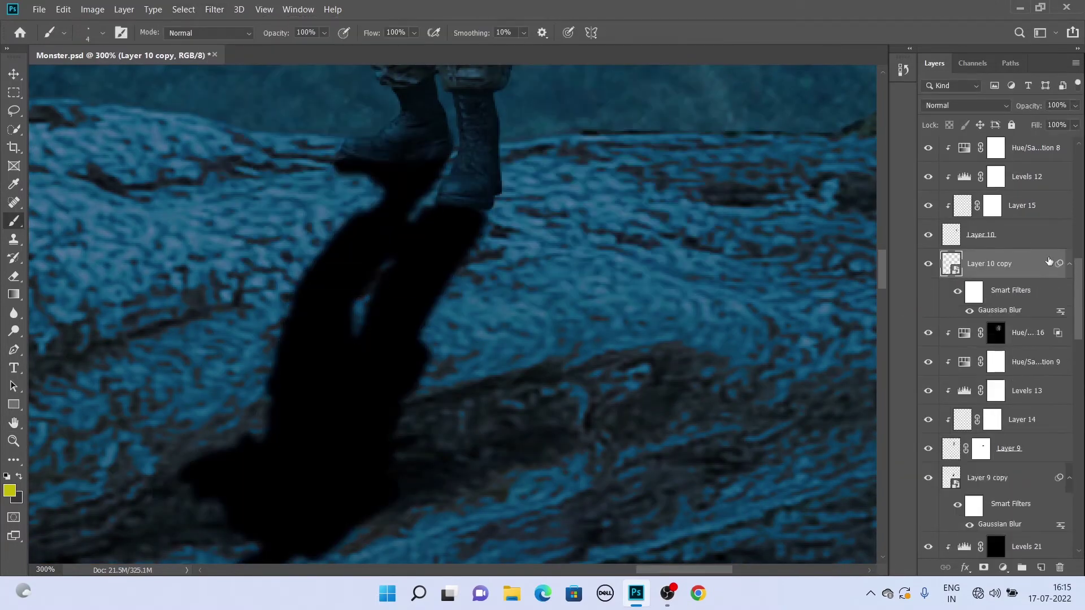
pyautogui.moveTo(1028, 106); pyautogui.dragTo(985, 113)
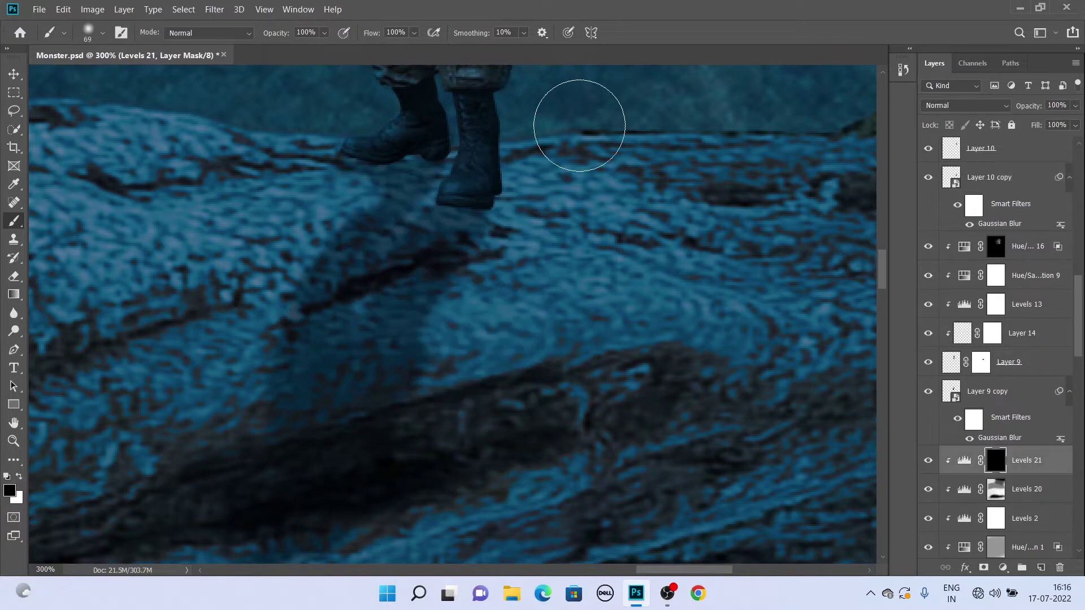
# Paint darkening onto the second soldier's boot in the Levels 21 mask
pyautogui.hotkey('ctrl', '+')
pyautogui.hotkey('ctrl', '+')
pyautogui.hotkey('ctrl', '+')
pyautogui.moveTo(511, 296)
pyautogui.mouseDown()
pyautogui.moveTo(518, 323)
pyautogui.moveTo(551, 334)
pyautogui.mouseUp()
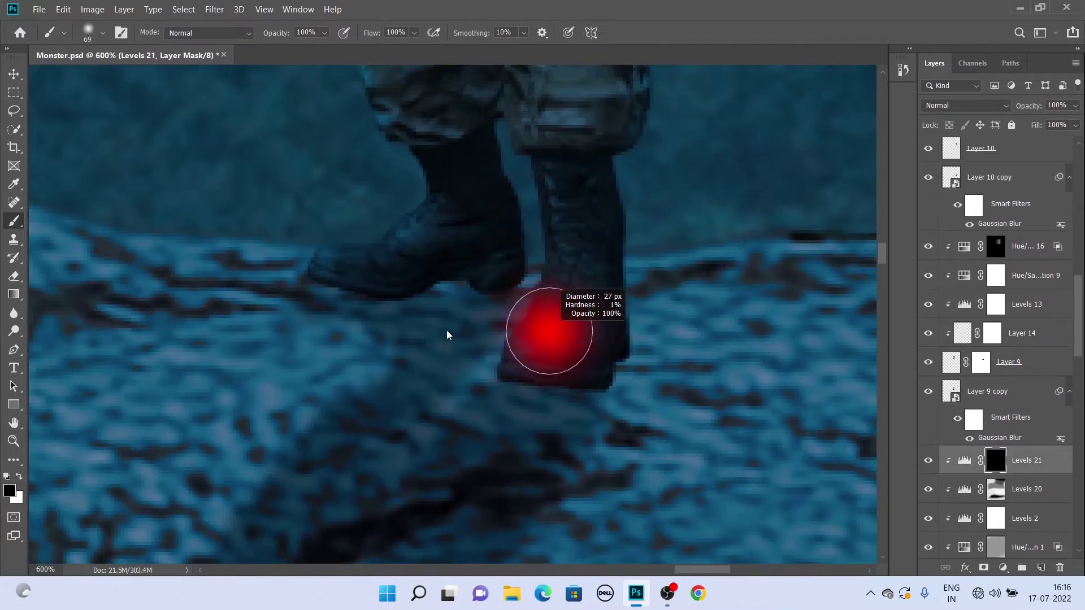
pyautogui.press('x')
pyautogui.moveTo(312, 266)
pyautogui.mouseDown()
pyautogui.moveTo(438, 276)
pyautogui.moveTo(605, 378)
pyautogui.moveTo(544, 333)
pyautogui.mouseUp()
pyautogui.hotkey('ctrl', '0')
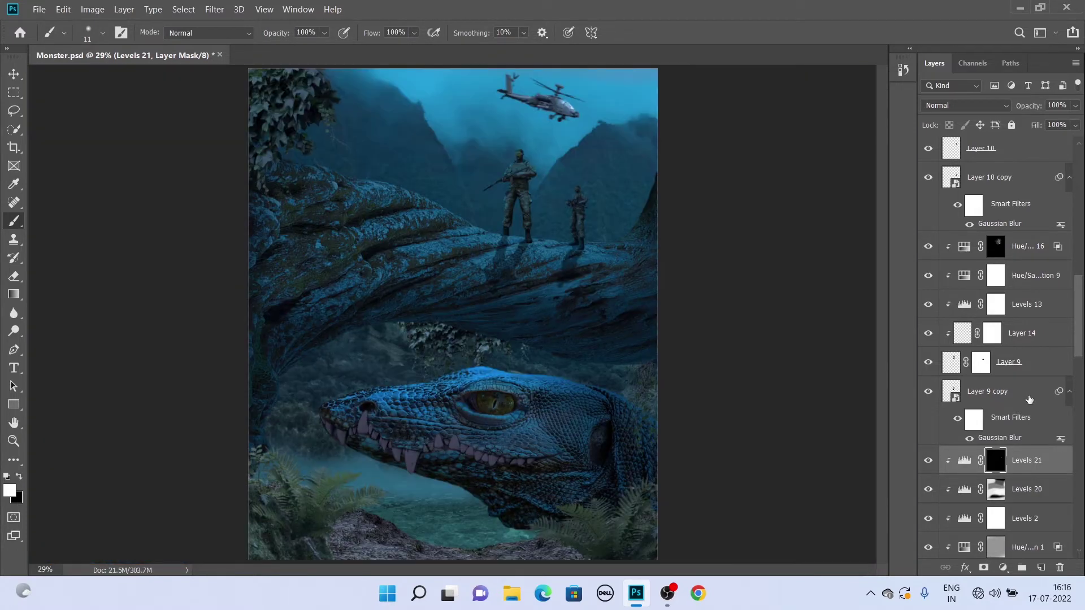
# Set Layer 9 copy to 34% opacity and its Gaussian Blur radius to 7.8
pyautogui.click(1028, 398)
pyautogui.moveTo(1030, 107); pyautogui.dragTo(1025, 108)
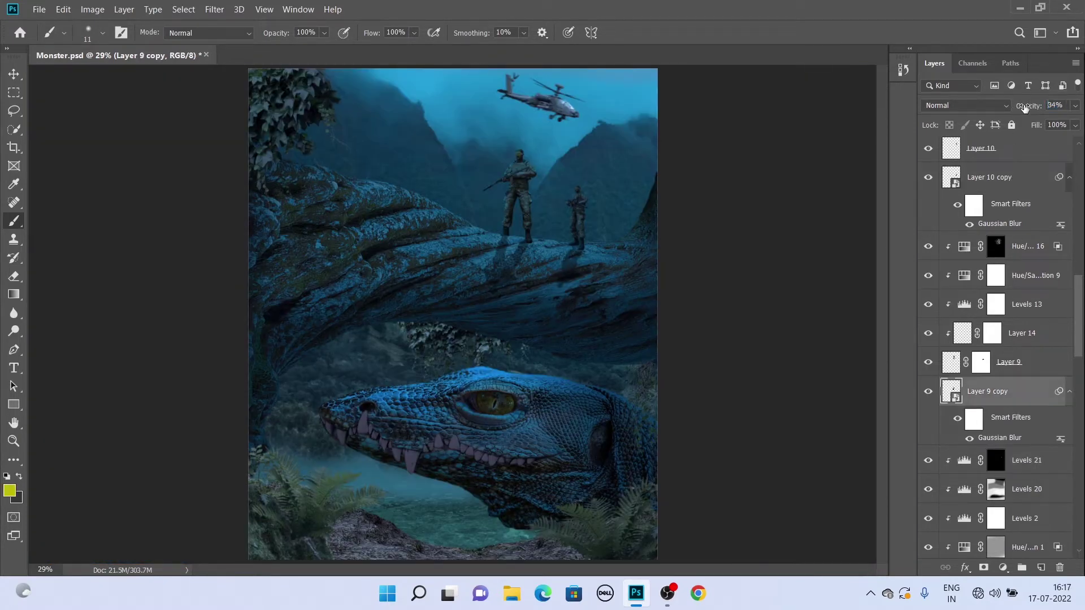
pyautogui.doubleClick(1061, 439)
pyautogui.click(611, 123)
pyautogui.doubleClick(1000, 438)
pyautogui.moveTo(605, 286); pyautogui.dragTo(633, 293)
pyautogui.click(764, 99)
# Adjust Layer 10 copy's Gaussian Blur radius, revising it twice
pyautogui.doubleClick(1000, 224)
pyautogui.click(765, 99)
pyautogui.doubleClick(1000, 224)
pyautogui.click(778, 107)
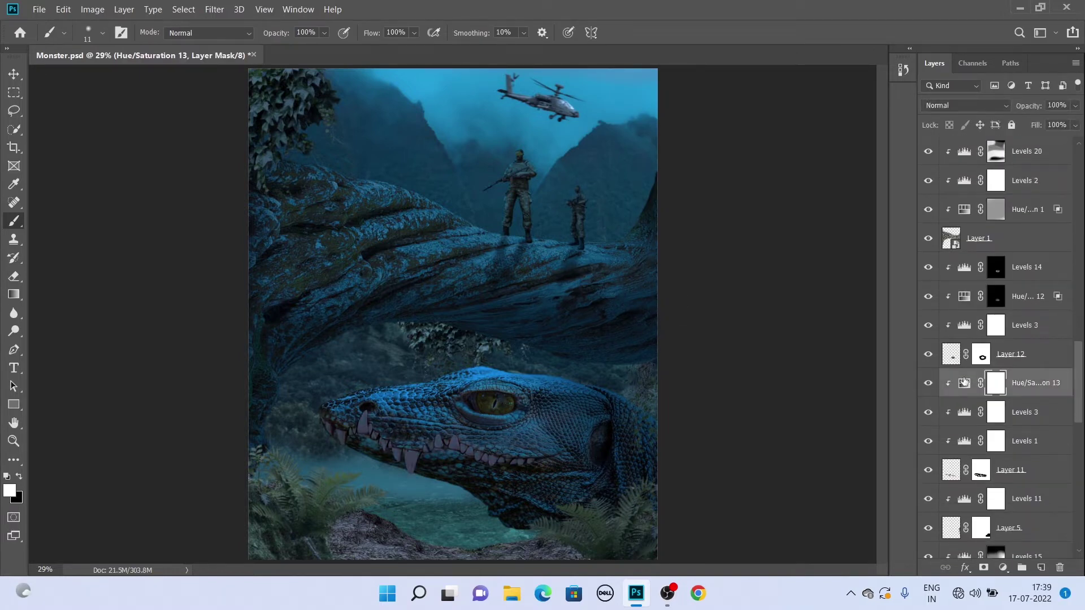
# Review Hue/Saturation 13's settings
pyautogui.doubleClick(964, 383)
pyautogui.click(876, 79)
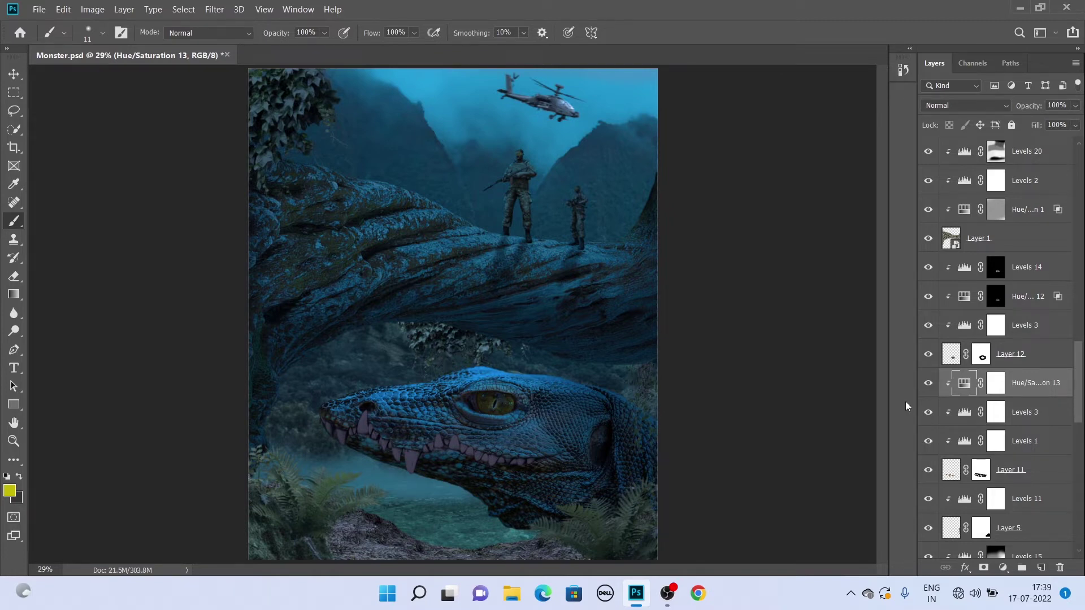
pyautogui.scroll(-3, 906, 406)
pyautogui.scroll(3, 994, 339)
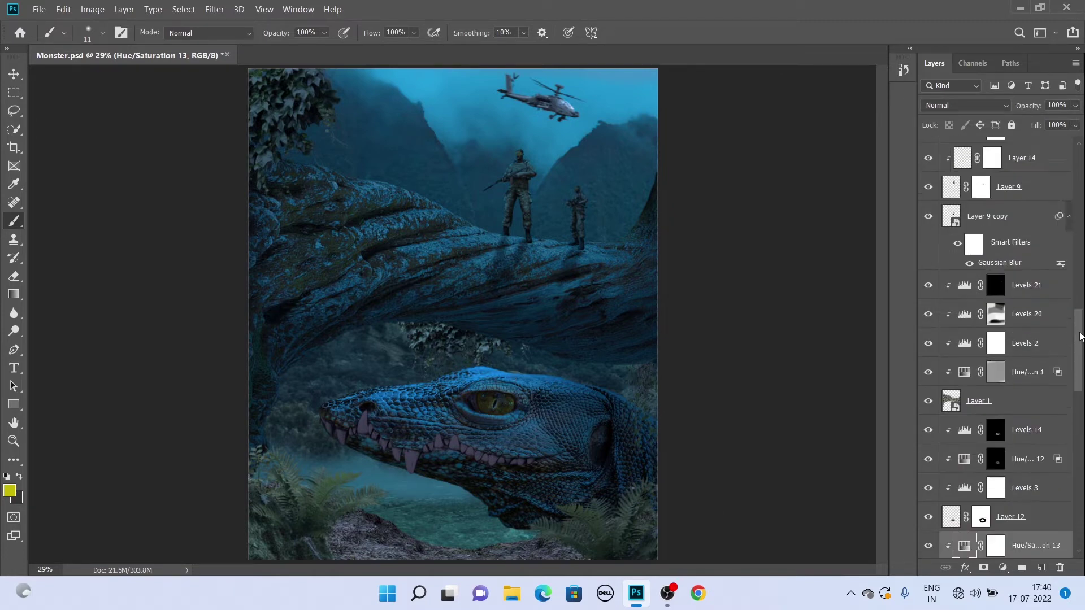
pyautogui.scroll(3, 995, 311)
# Add a colorized cyan-blue Hue/Saturation above Levels 9, Blend If-limited to brighter tones
pyautogui.scroll(3, 995, 311)
pyautogui.click(996, 276)
pyautogui.click(1003, 568)
pyautogui.click(1009, 432)
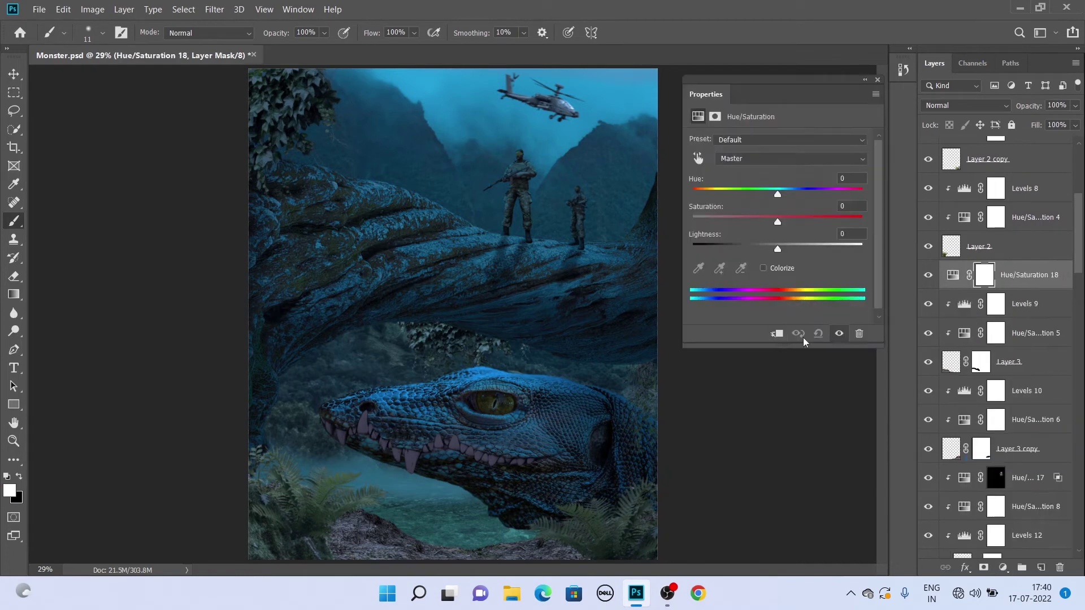
pyautogui.click(763, 268)
pyautogui.moveTo(694, 194); pyautogui.dragTo(778, 191)
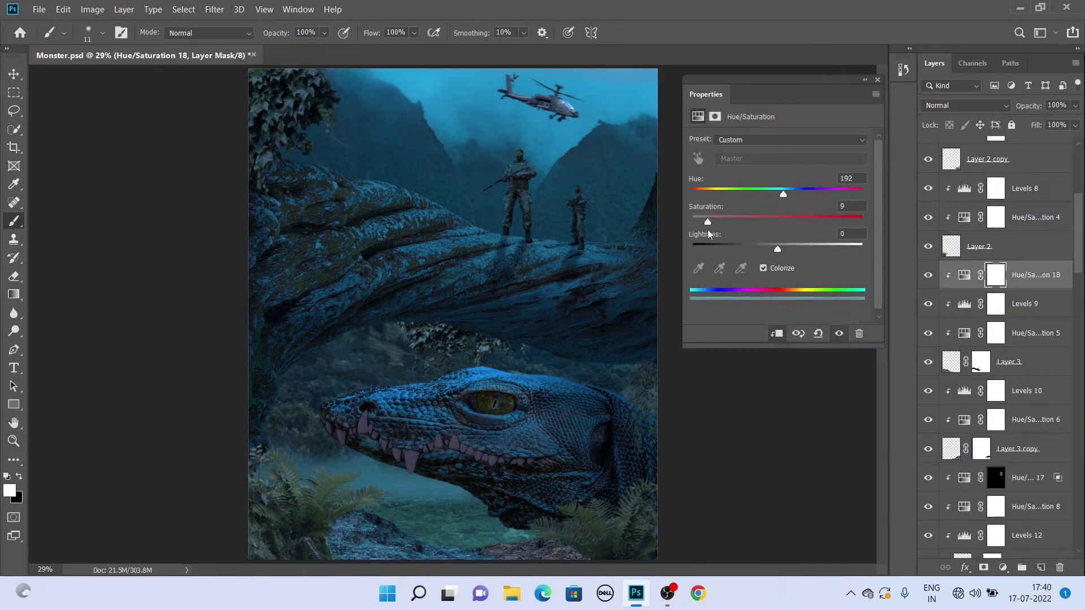
pyautogui.moveTo(708, 222); pyautogui.dragTo(823, 221)
pyautogui.moveTo(778, 249); pyautogui.dragTo(773, 249)
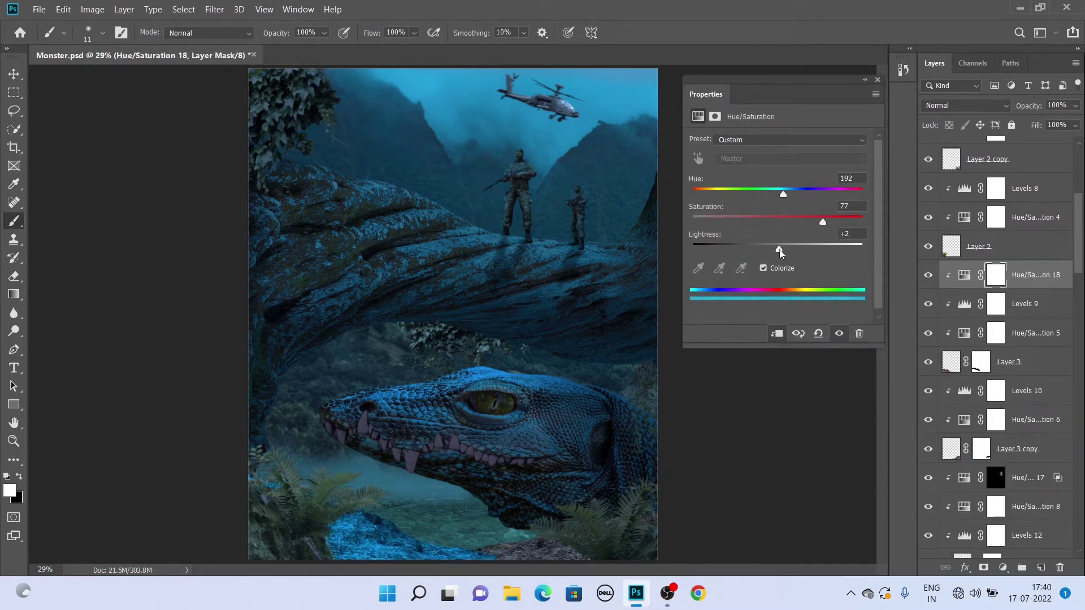
pyautogui.doubleClick(1068, 283)
pyautogui.moveTo(731, 366); pyautogui.dragTo(832, 362)
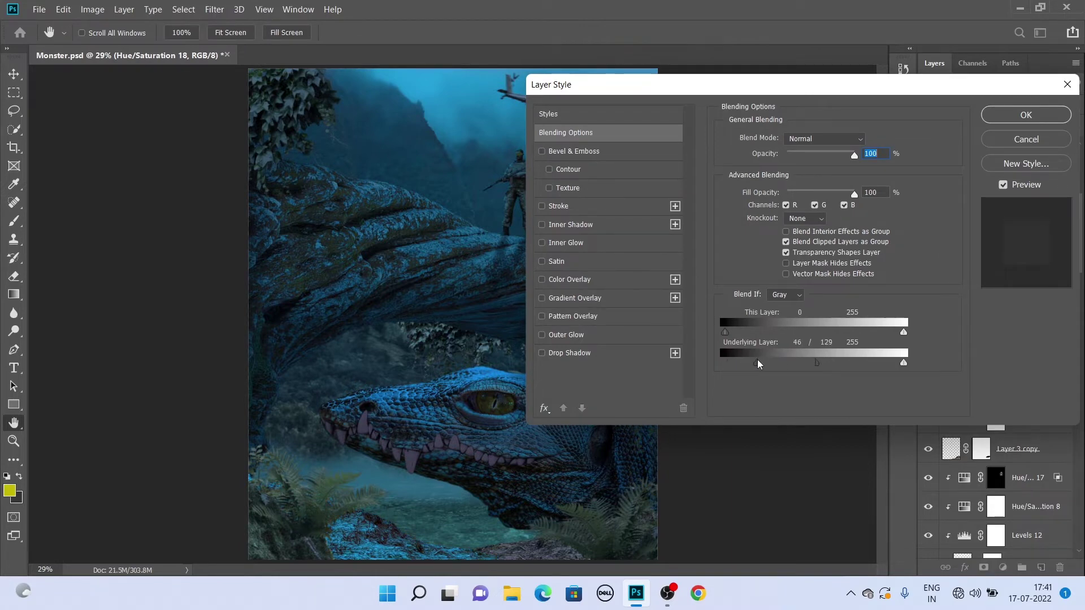
pyautogui.press('Return')
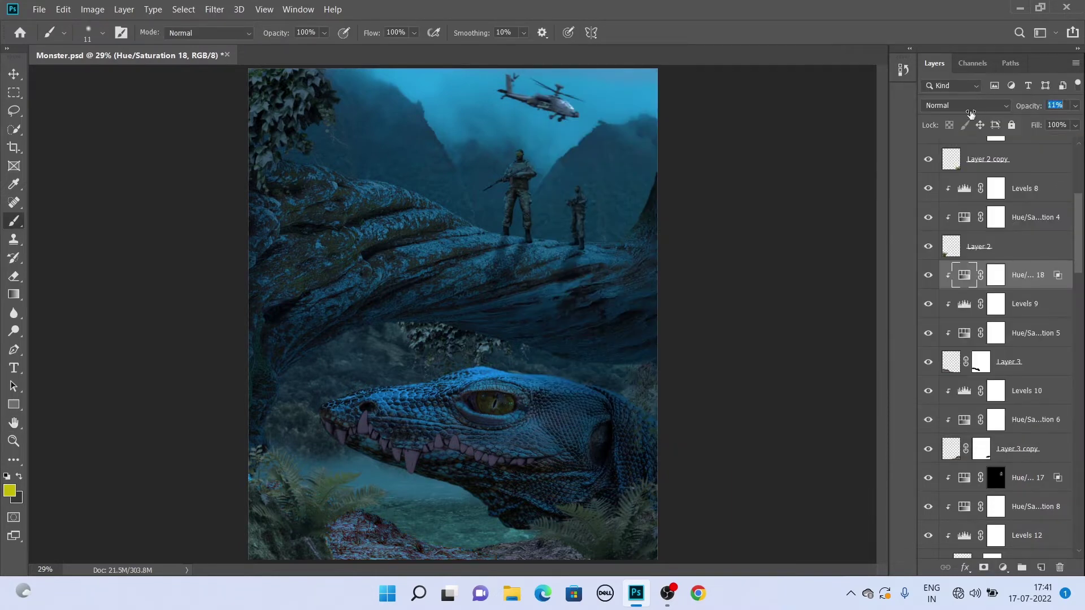
# Add a second colorized cyan Hue/Saturation above Levels 10 with slightly lower lightness
pyautogui.click(951, 268)
pyautogui.scroll(-3, 1021, 367)
pyautogui.click(995, 304)
pyautogui.click(1003, 567)
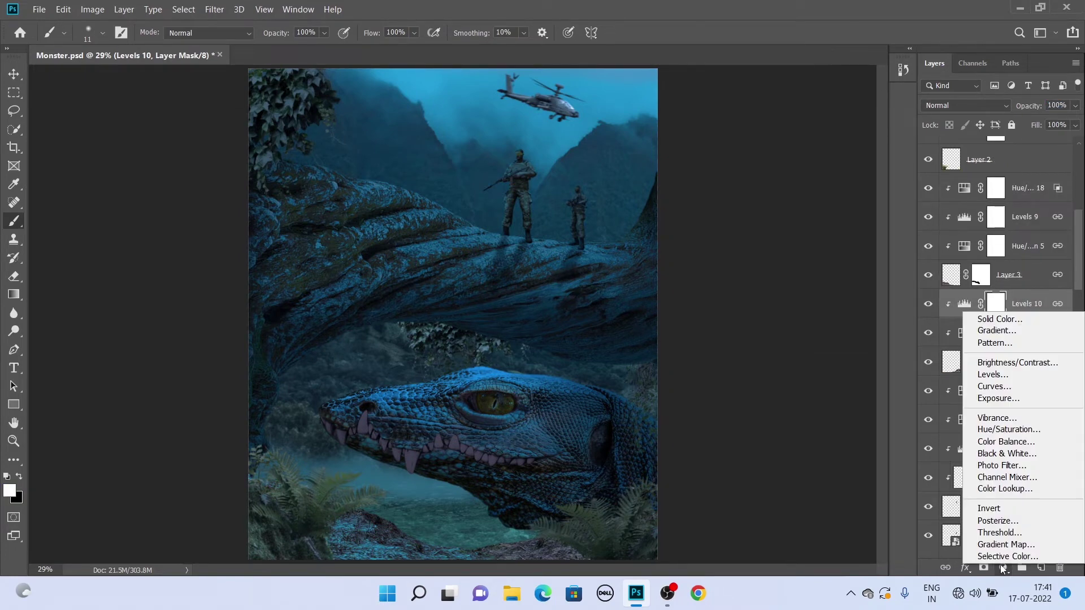
pyautogui.click(1009, 430)
pyautogui.click(765, 268)
pyautogui.click(773, 195)
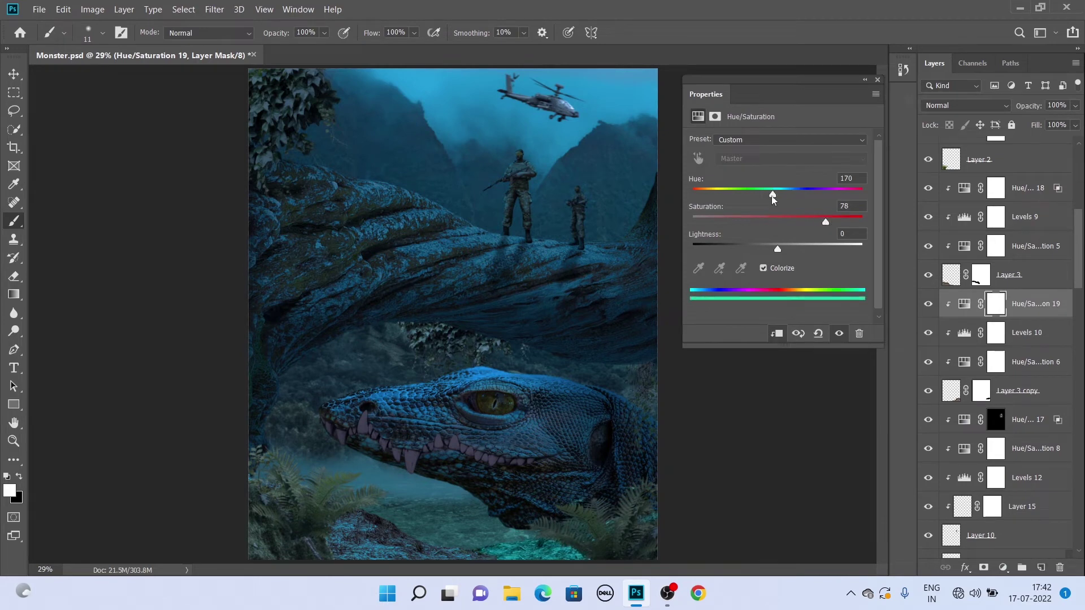
pyautogui.moveTo(778, 249); pyautogui.dragTo(772, 249)
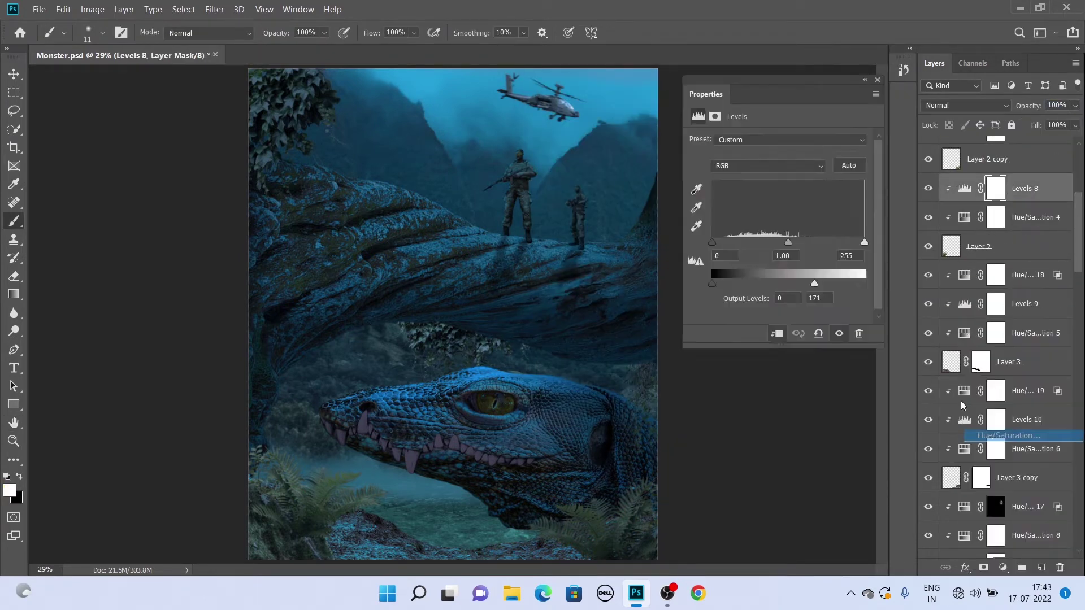
# Shift the ferns' colorized Hue/Saturation tint to green (Hue 105) and copy it into the Layer 2 copy stack
pyautogui.moveTo(699, 197); pyautogui.dragTo(749, 197)
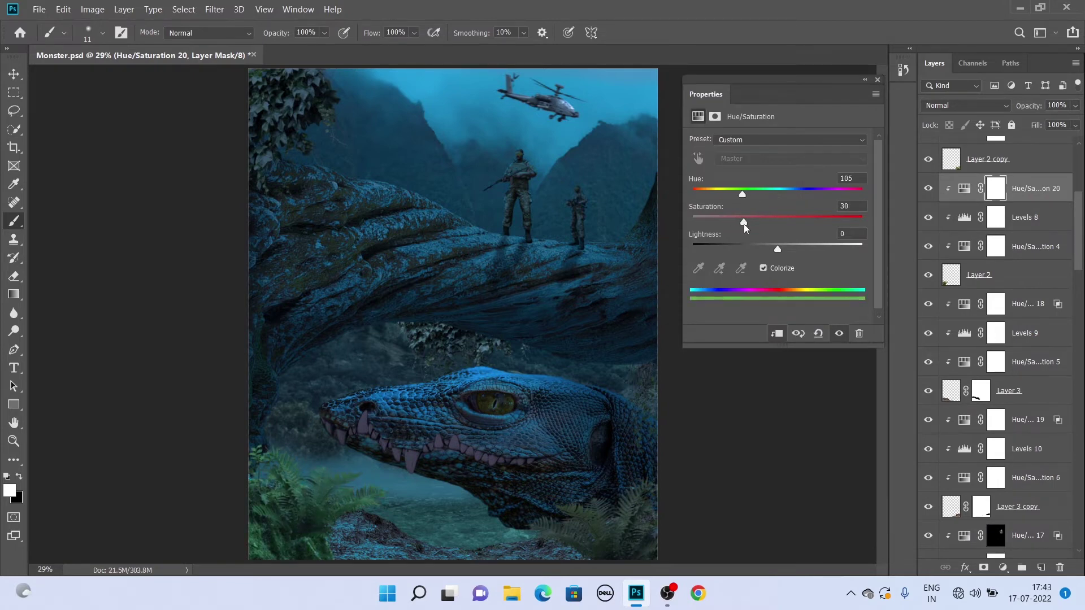
pyautogui.click(878, 80)
pyautogui.moveTo(1035, 191); pyautogui.dragTo(1036, 168)
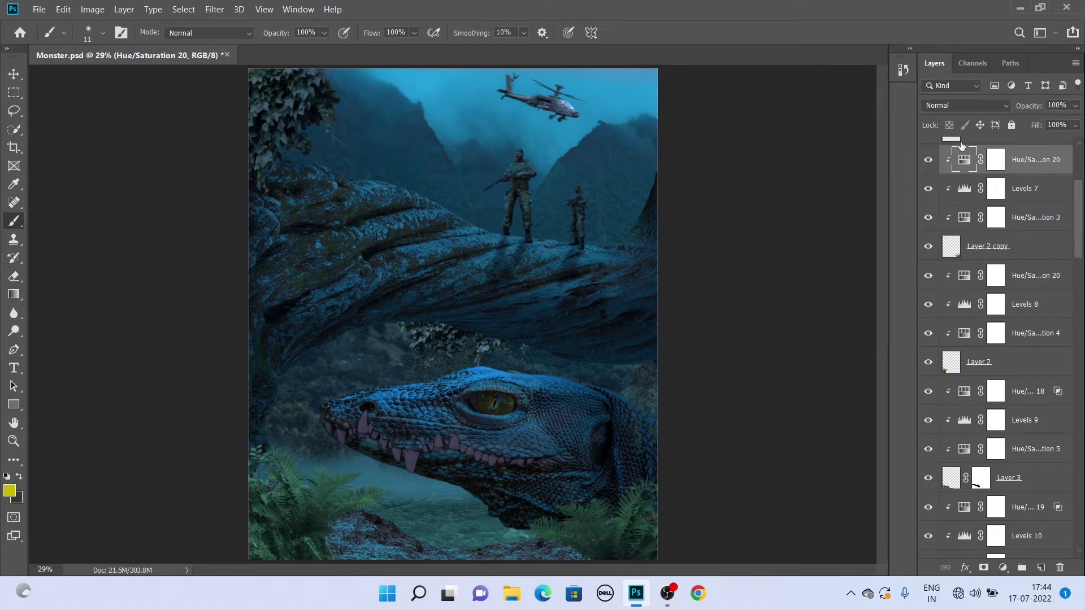
# Clip Photo Filter 3 as a Cooling Filter at density 82 and copy it below Layer 2 copy
pyautogui.hotkey('ctrl', 'alt', 'g')
pyautogui.click(796, 140)
pyautogui.click(737, 199)
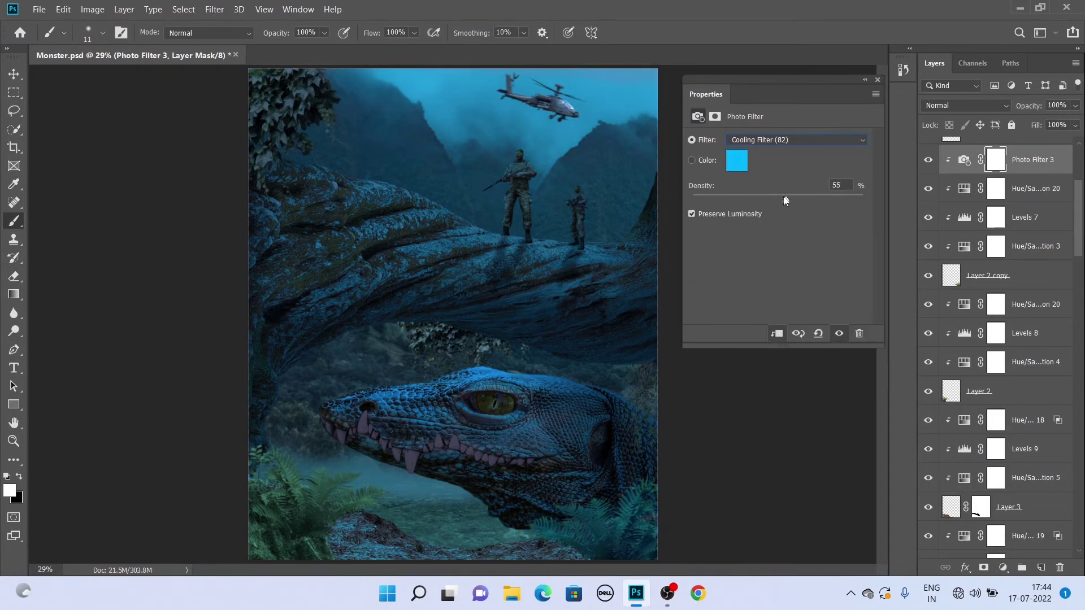
pyautogui.click(878, 80)
pyautogui.moveTo(964, 160); pyautogui.dragTo(965, 306)
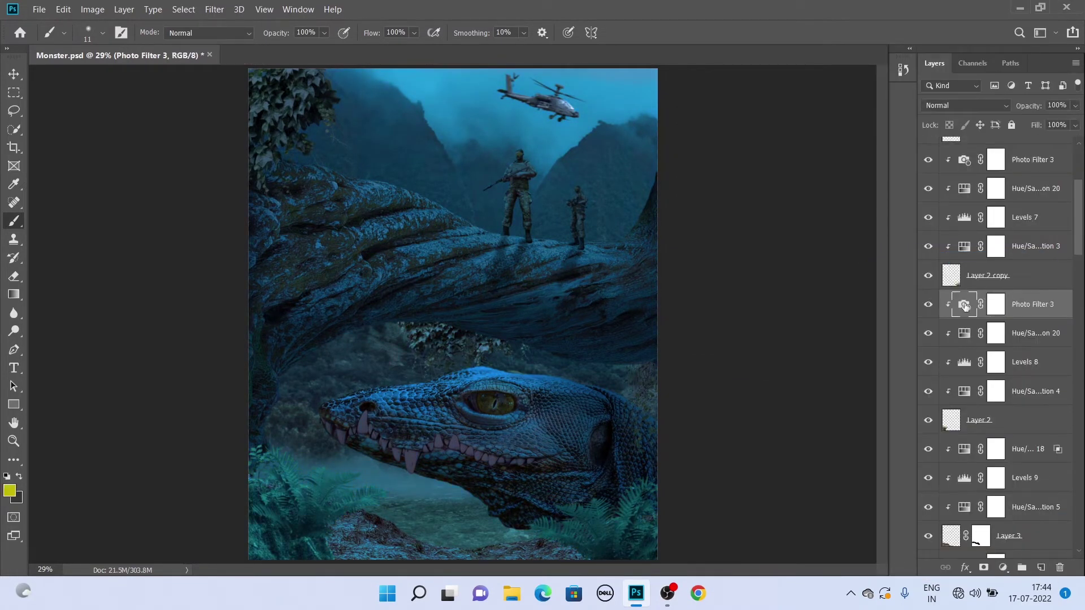
# Restrict the copied Photo Filter 3 to brighter underlying tones with the Blend If slider
pyautogui.doubleClick(965, 306)
pyautogui.click(878, 80)
pyautogui.doubleClick(1062, 312)
pyautogui.moveTo(725, 363); pyautogui.dragTo(769, 368)
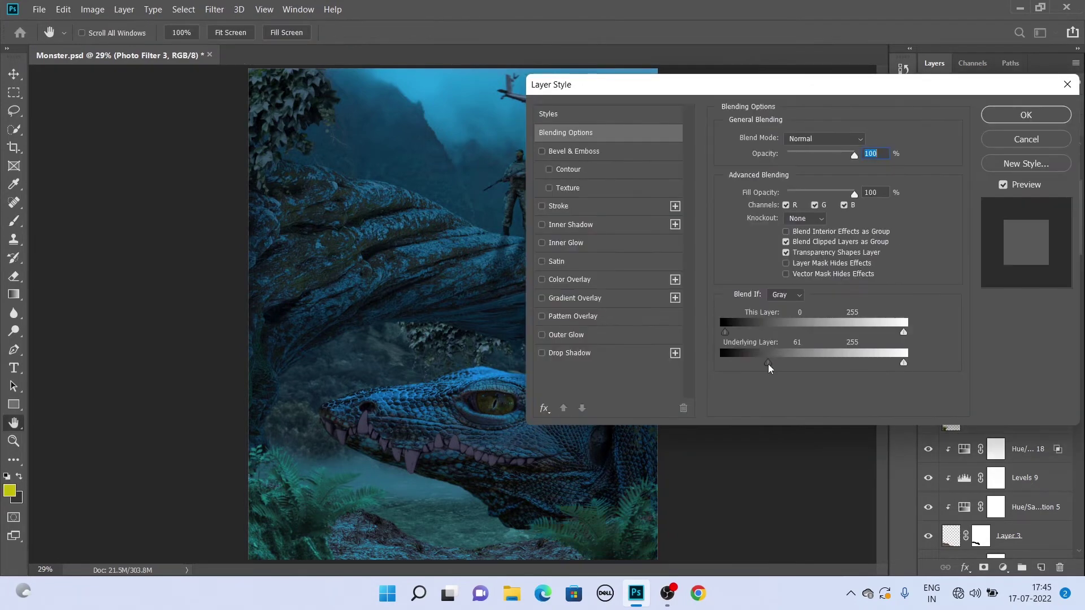
pyautogui.press('Return')
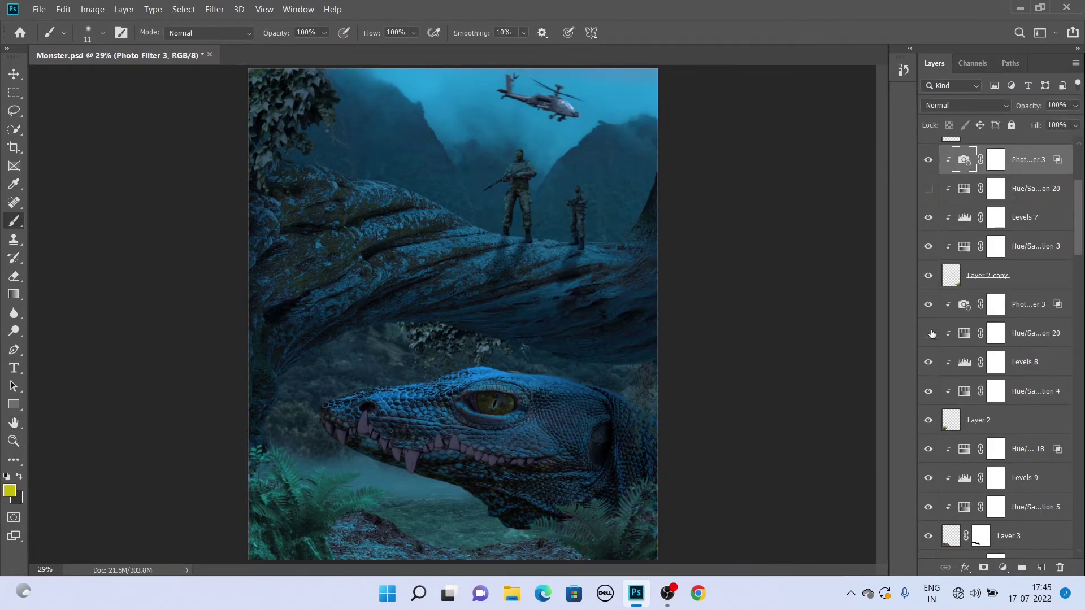
pyautogui.click(1033, 194)
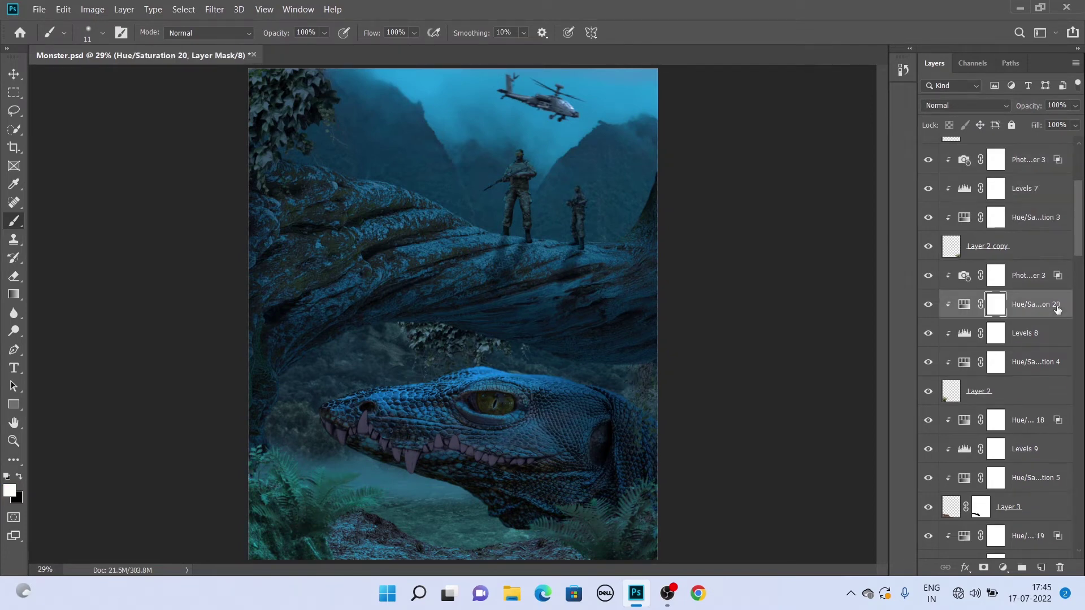
pyautogui.click(1025, 218)
pyautogui.click(1004, 568)
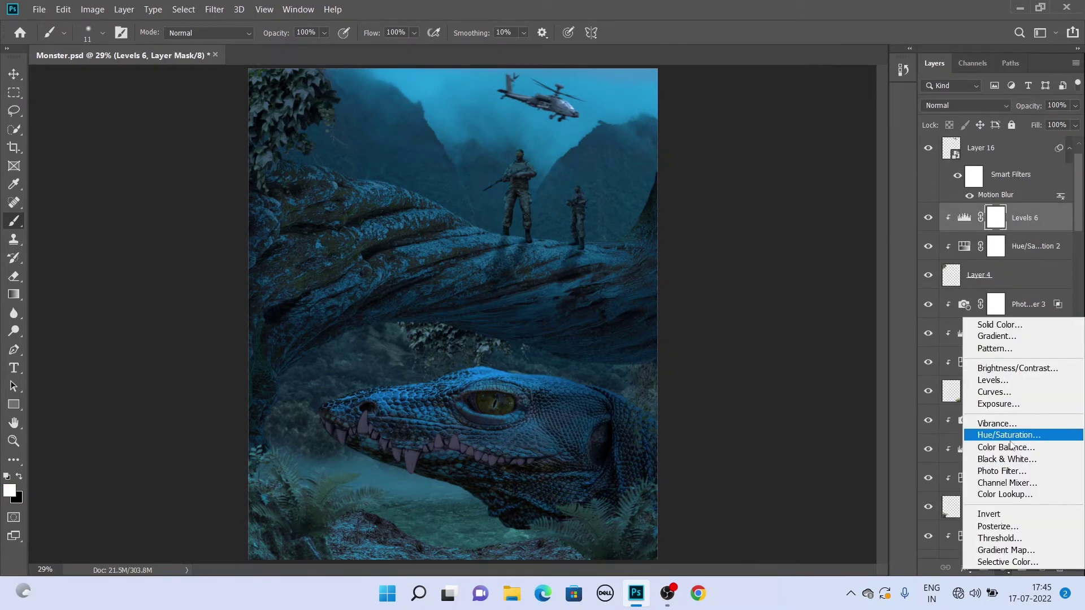
# Add a cooling Photo Filter above Levels 6, limited to brighter underlying tones
pyautogui.click(1001, 471)
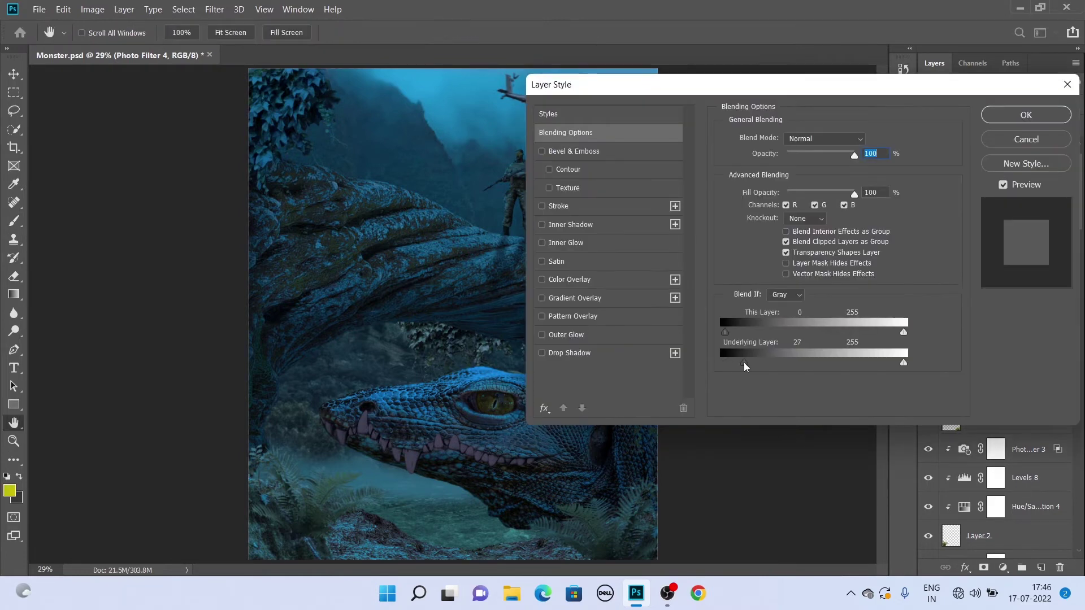
pyautogui.moveTo(744, 366); pyautogui.dragTo(815, 367)
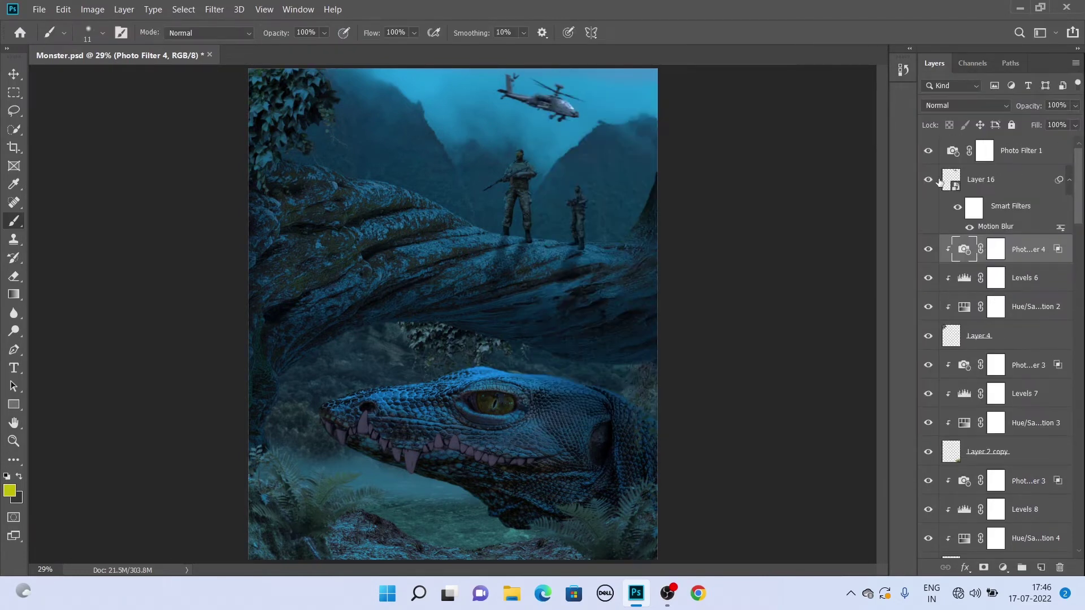
pyautogui.scroll(-2, 929, 226)
pyautogui.scroll(-2, 941, 277)
pyautogui.scroll(-2, 945, 317)
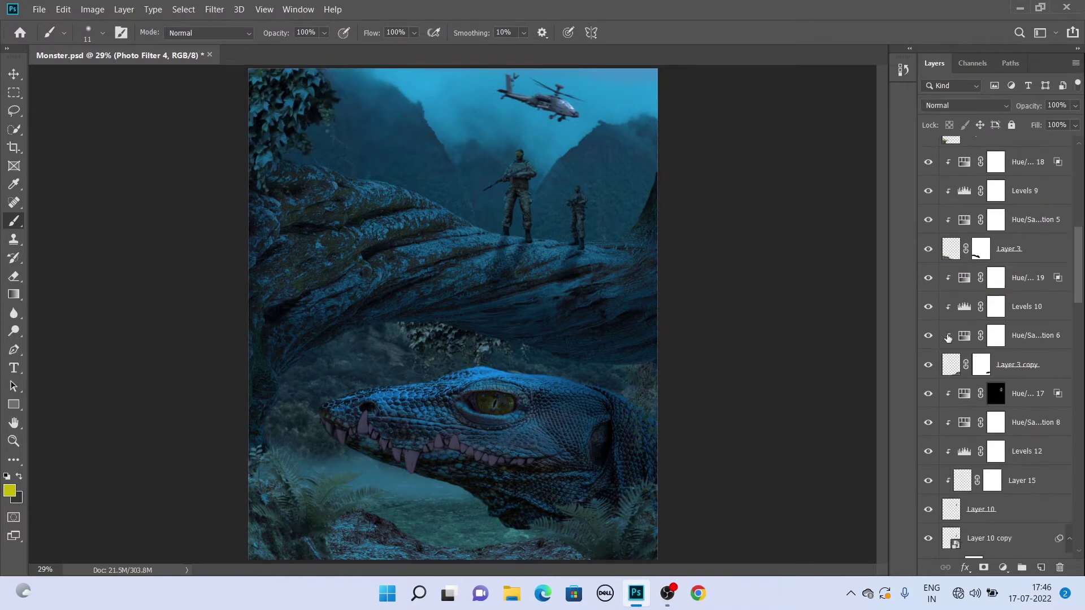
pyautogui.scroll(-2, 949, 337)
pyautogui.scroll(-2, 949, 337)
pyautogui.scroll(-2, 955, 336)
pyautogui.scroll(-2, 960, 336)
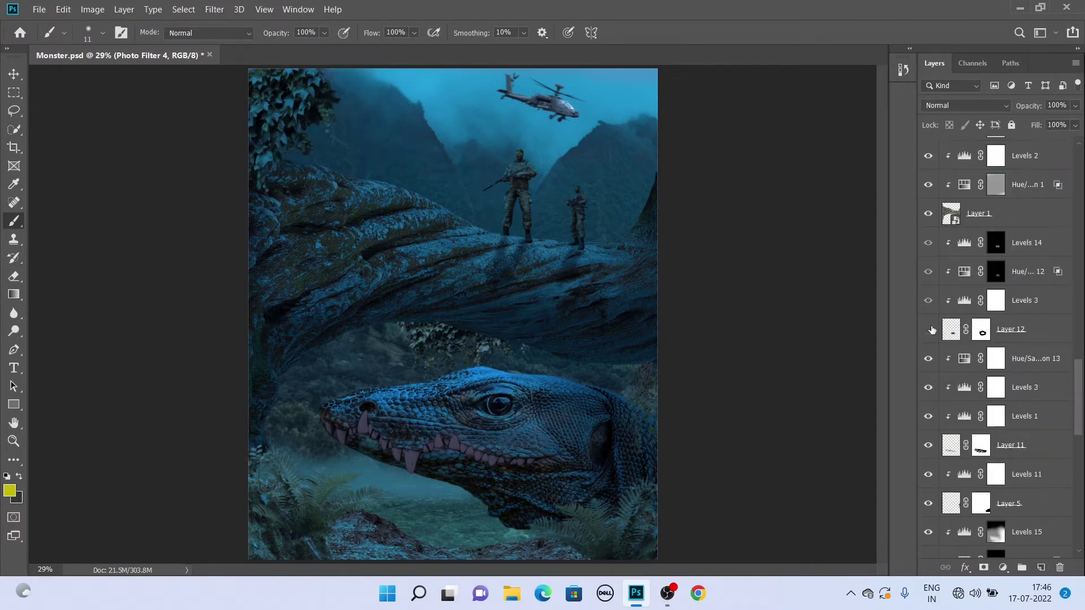
pyautogui.scroll(-5, 964, 337)
# Add a Photo Filter above Levels 4 and limit Levels 4 to brighter underlying tones
pyautogui.click(1004, 567)
pyautogui.click(989, 473)
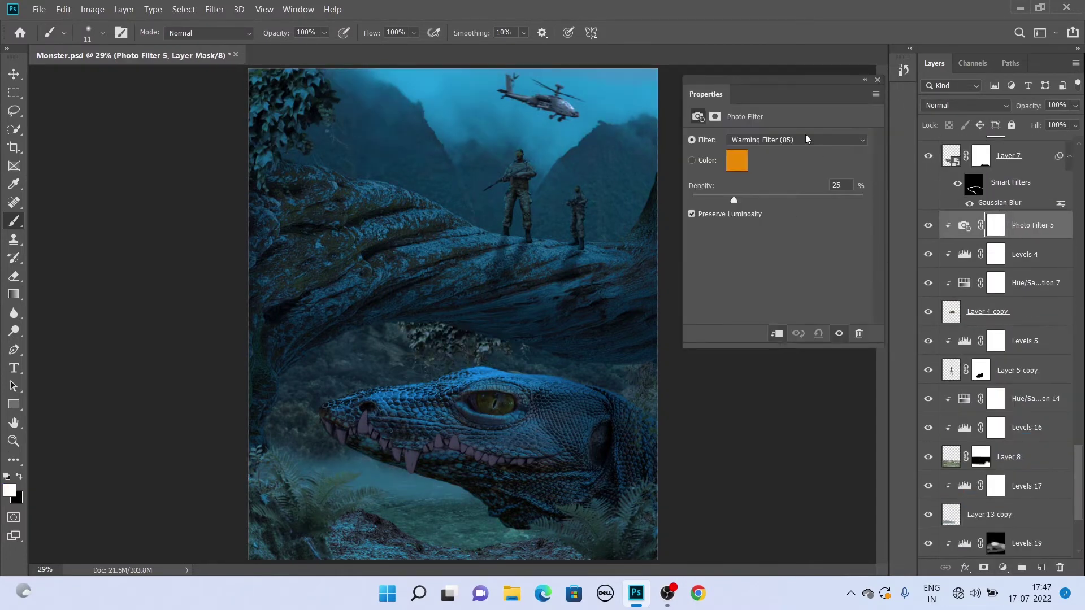
pyautogui.doubleClick(1051, 254)
pyautogui.moveTo(755, 362); pyautogui.dragTo(784, 371)
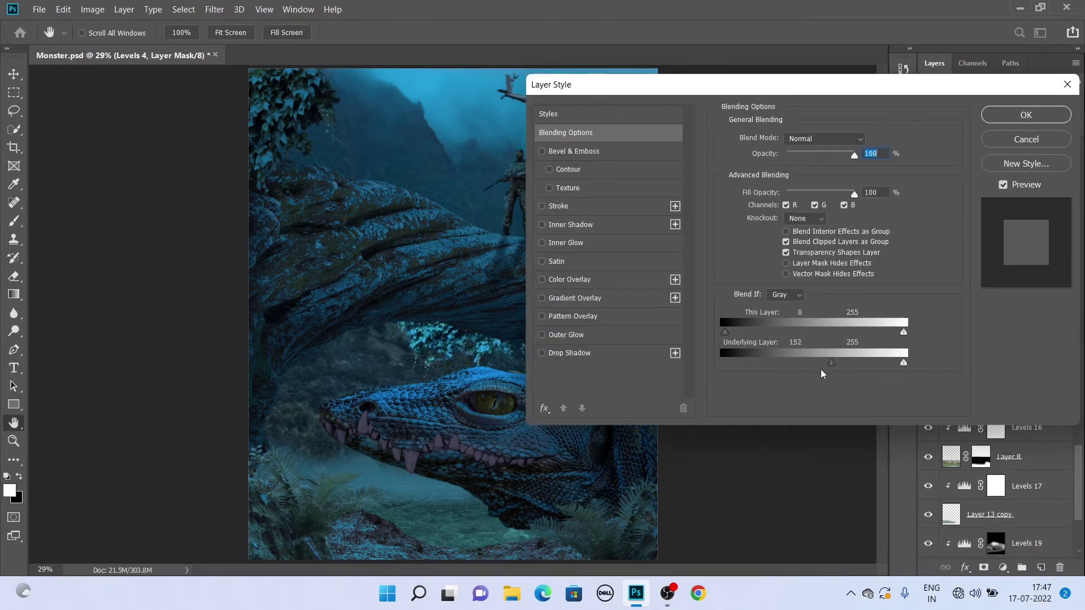
pyautogui.press('Return')
# Blend the warming Photo Filter 5 (Warming 85, 25% density) into brighter underlying tones
pyautogui.click(1012, 226)
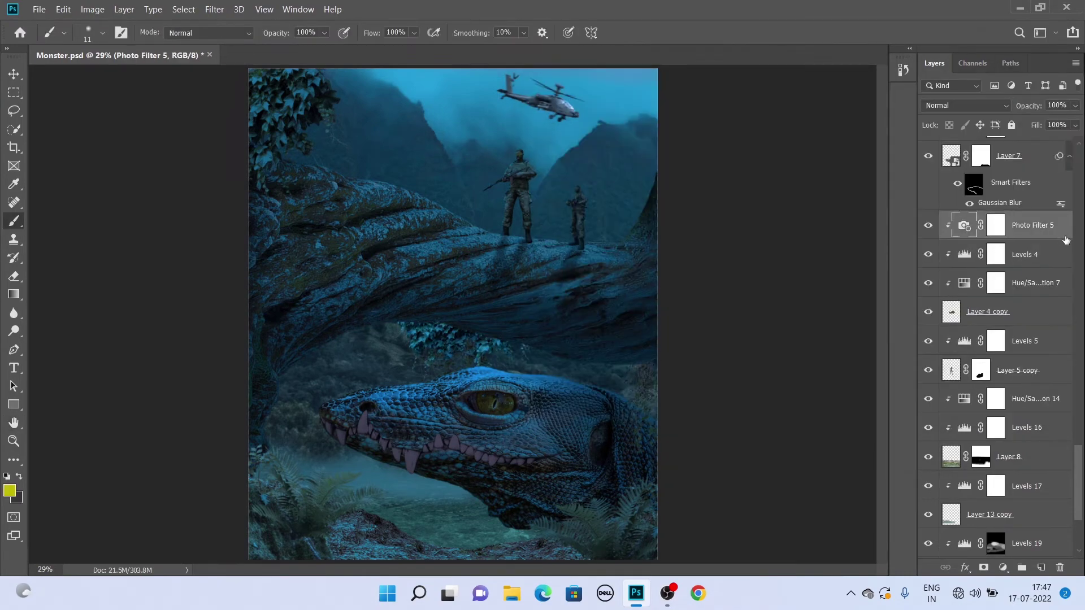
pyautogui.doubleClick(1052, 226)
pyautogui.moveTo(725, 362); pyautogui.dragTo(815, 366)
pyautogui.click(1027, 114)
pyautogui.doubleClick(996, 255)
pyautogui.click(877, 80)
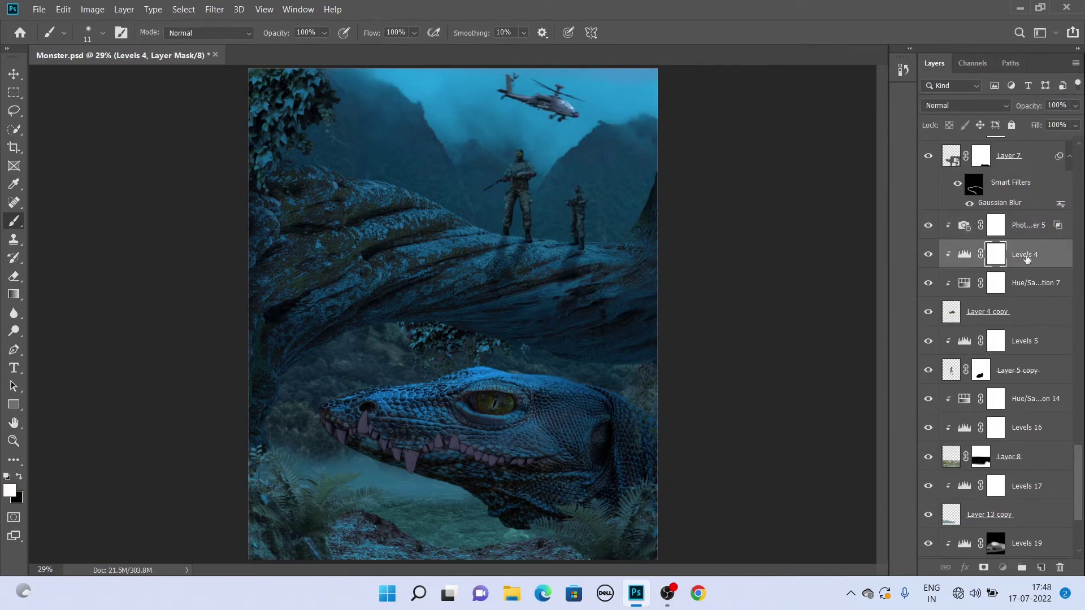
# Copy the warming Photo Filter 5 below Layer 4 copy into the next layer stack
pyautogui.hotkey('ctrl', '2')
pyautogui.hotkey('ctrl', '+')
pyautogui.hotkey('ctrl', '+')
pyautogui.hotkey('ctrl', '+')
pyautogui.hotkey('ctrl', '+')
pyautogui.hotkey('ctrl', '+')
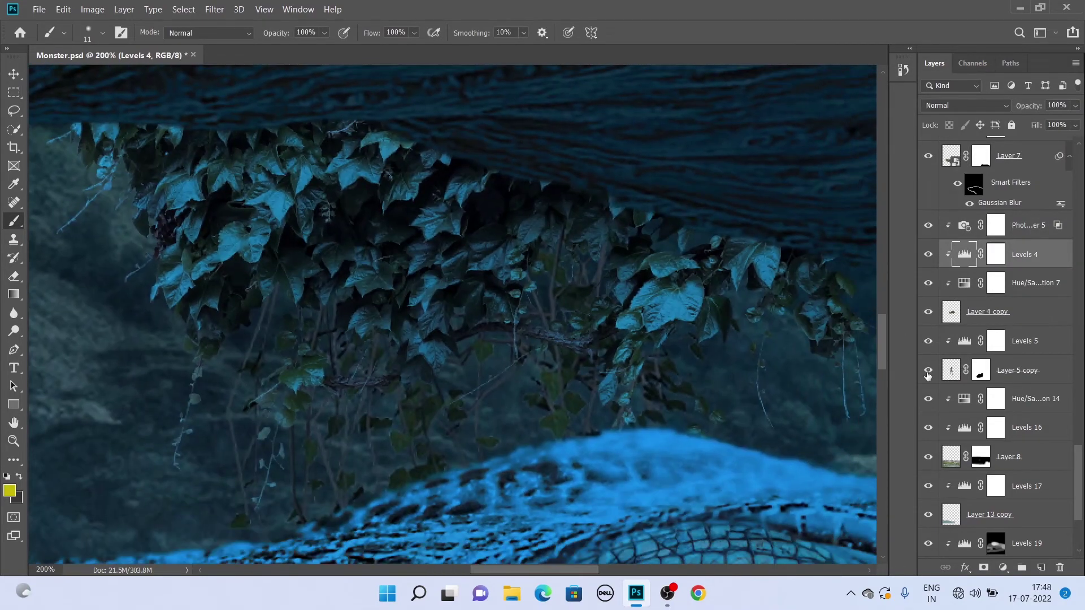
pyautogui.moveTo(996, 225); pyautogui.dragTo(996, 327)
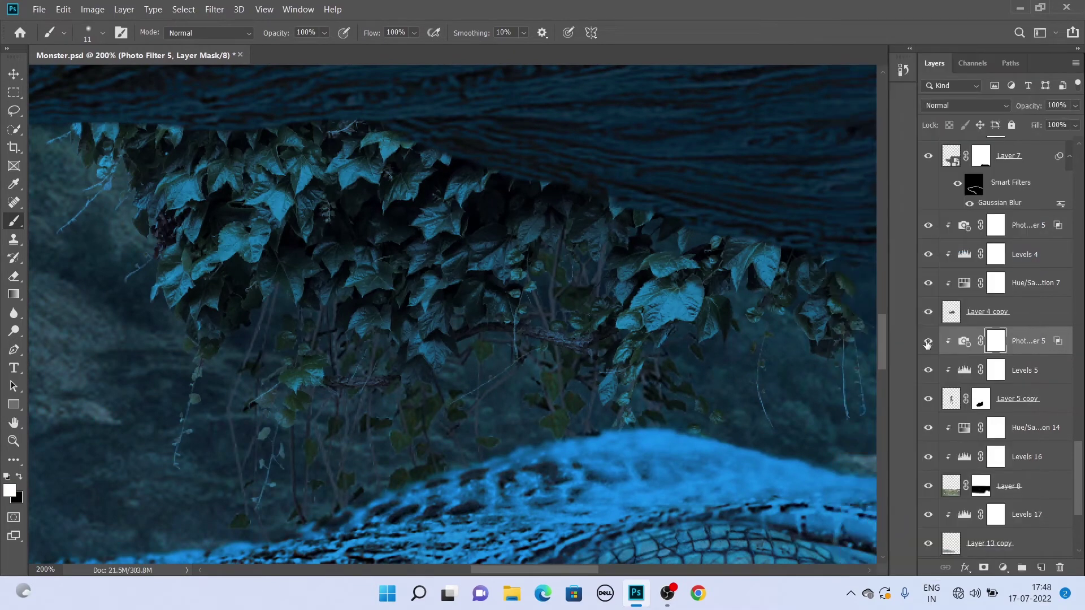
pyautogui.scroll(-3, 763, 379)
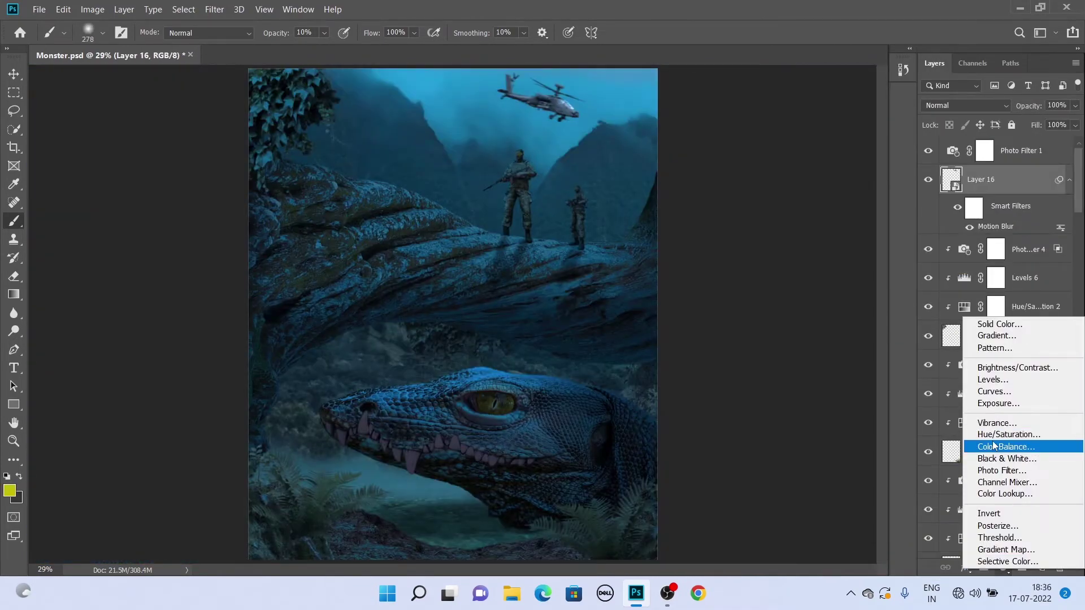
# Add a colorized Hue/Saturation tint above Layer 16 with Underlying Layer Blend If split at 43/99
pyautogui.click(1003, 434)
pyautogui.click(763, 267)
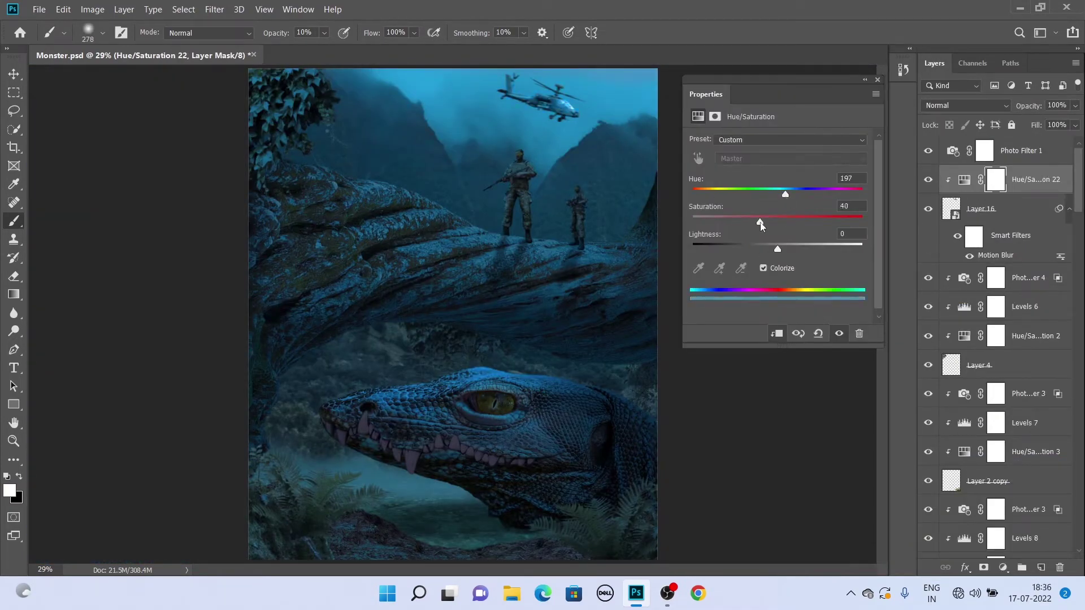
pyautogui.moveTo(777, 250); pyautogui.dragTo(789, 249)
pyautogui.doubleClick(1059, 188)
pyautogui.moveTo(920, 288); pyautogui.dragTo(999, 297)
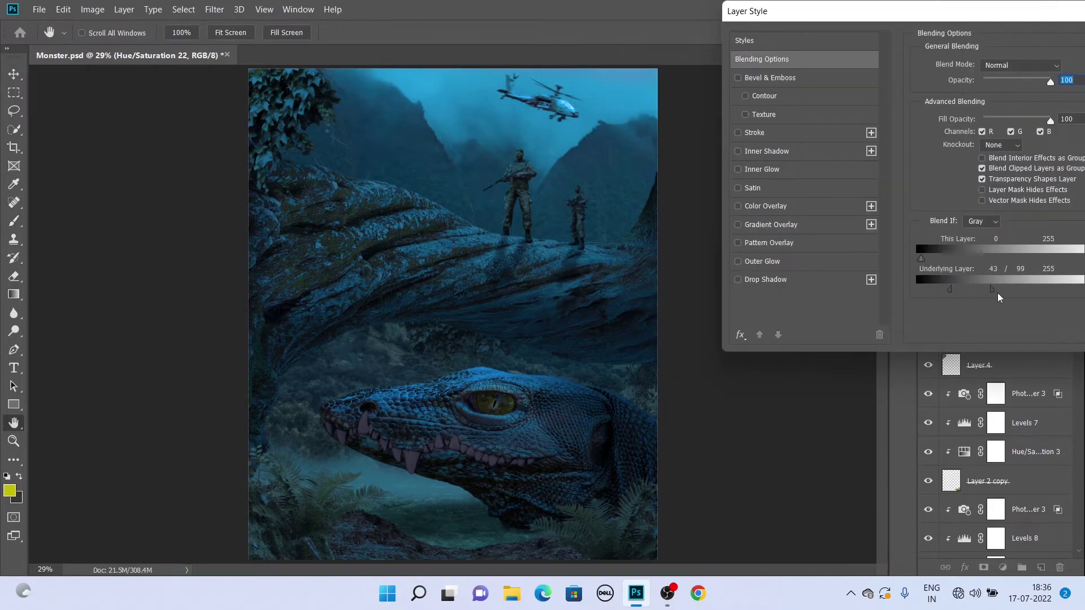
pyautogui.press('Return')
# Create a new empty Layer 17 above the Hue/Saturation 17 adjustment
pyautogui.hotkey('ctrl', '1')
pyautogui.moveTo(477, 365); pyautogui.dragTo(700, 225)
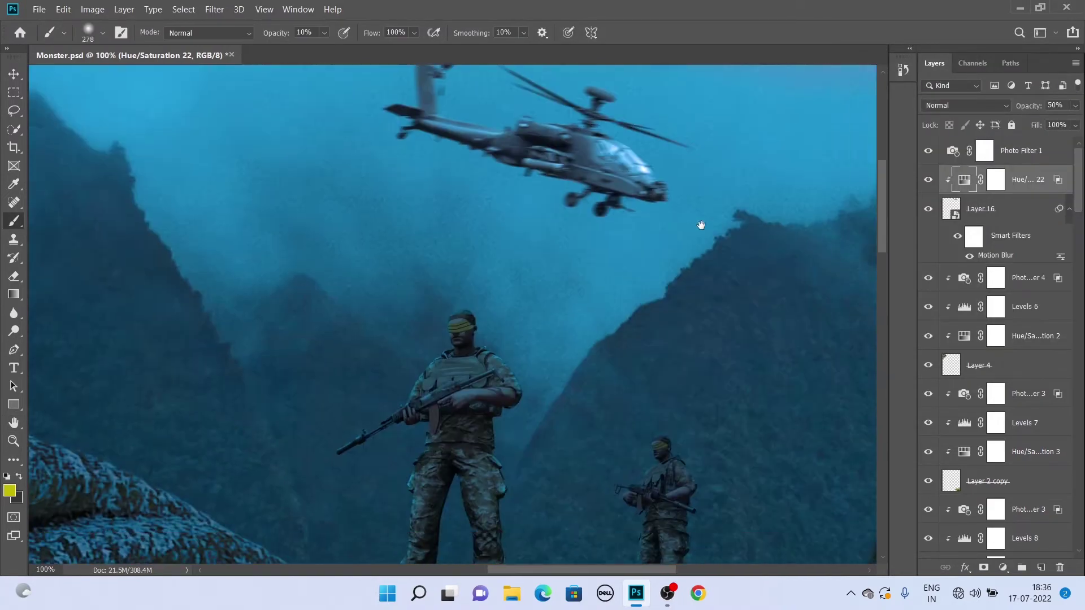
pyautogui.scroll(-5, 1005, 334)
pyautogui.click(996, 209)
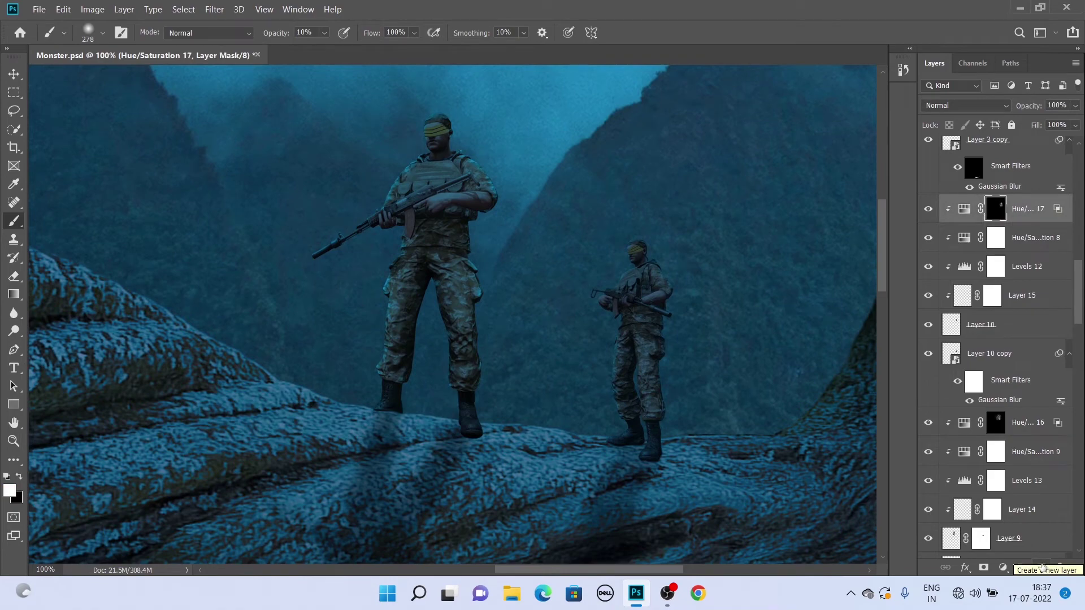
pyautogui.click(1043, 567)
pyautogui.rightClick(1004, 252)
pyautogui.press('Escape')
pyautogui.scroll(5, 1031, 474)
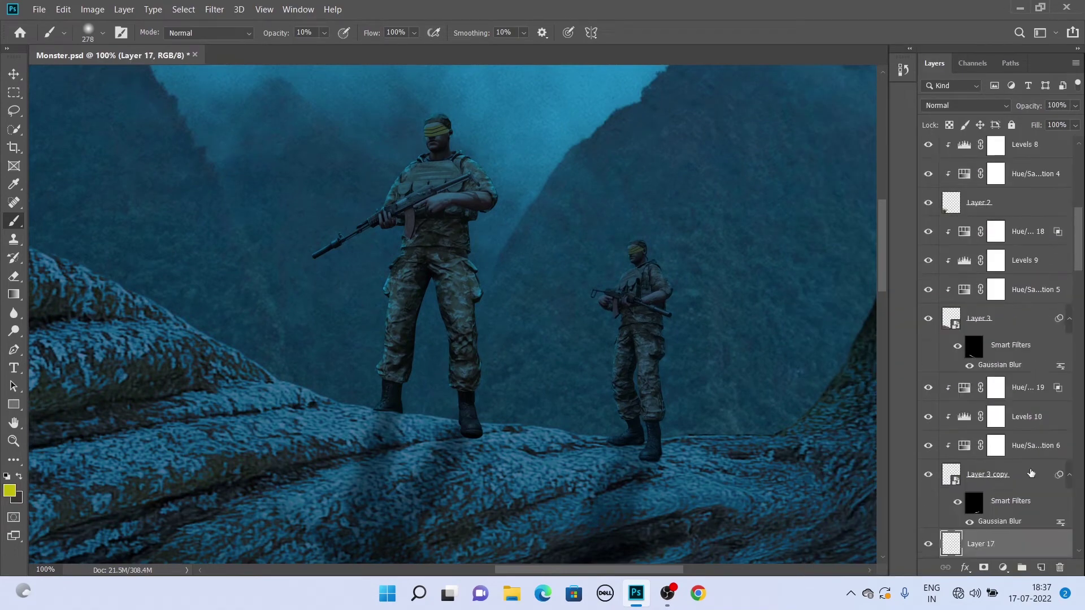
pyautogui.scroll(-5, 1031, 473)
pyautogui.scroll(3, 995, 432)
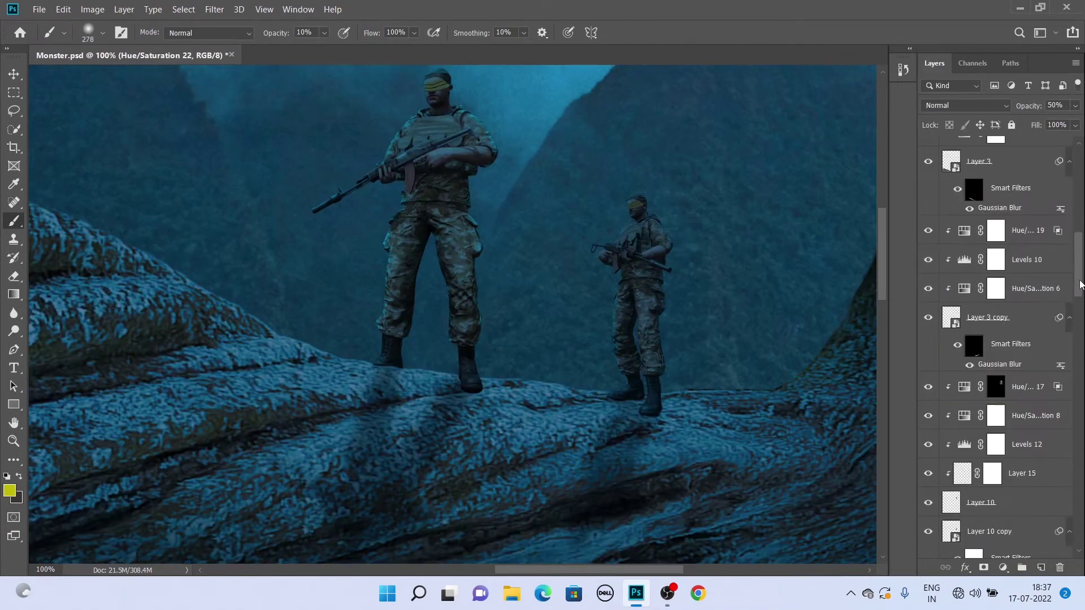
# Paint a bright colorized yellow Hue/Saturation glow onto the small soldier's visor through an inverted mask
pyautogui.scroll(-1, 996, 339)
pyautogui.click(996, 336)
pyautogui.click(1003, 567)
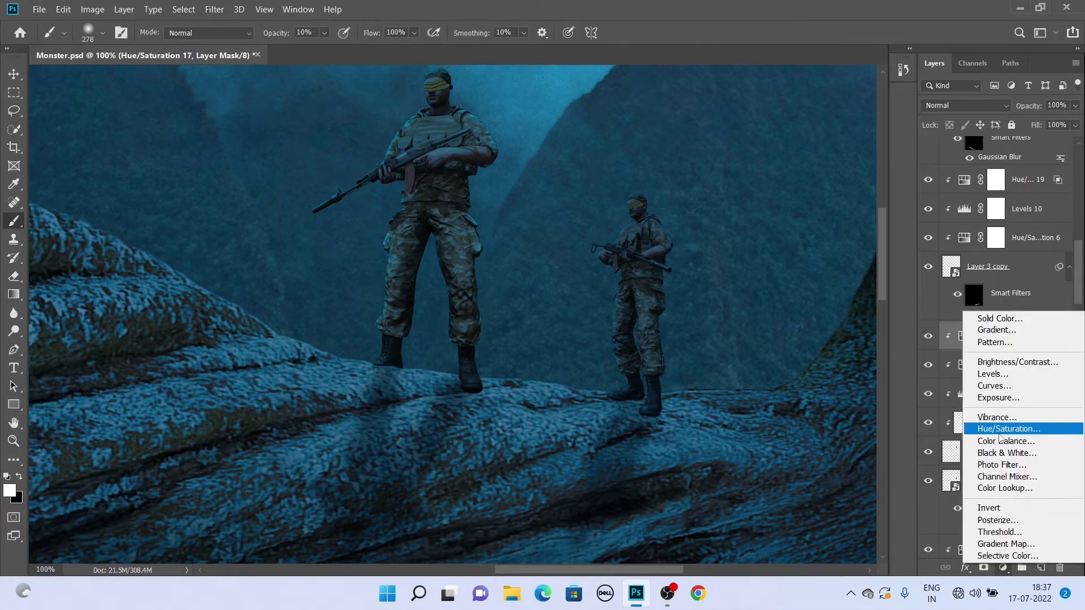
pyautogui.click(1000, 429)
pyautogui.click(763, 268)
pyautogui.moveTo(736, 221); pyautogui.dragTo(862, 222)
pyautogui.moveTo(778, 249); pyautogui.dragTo(811, 249)
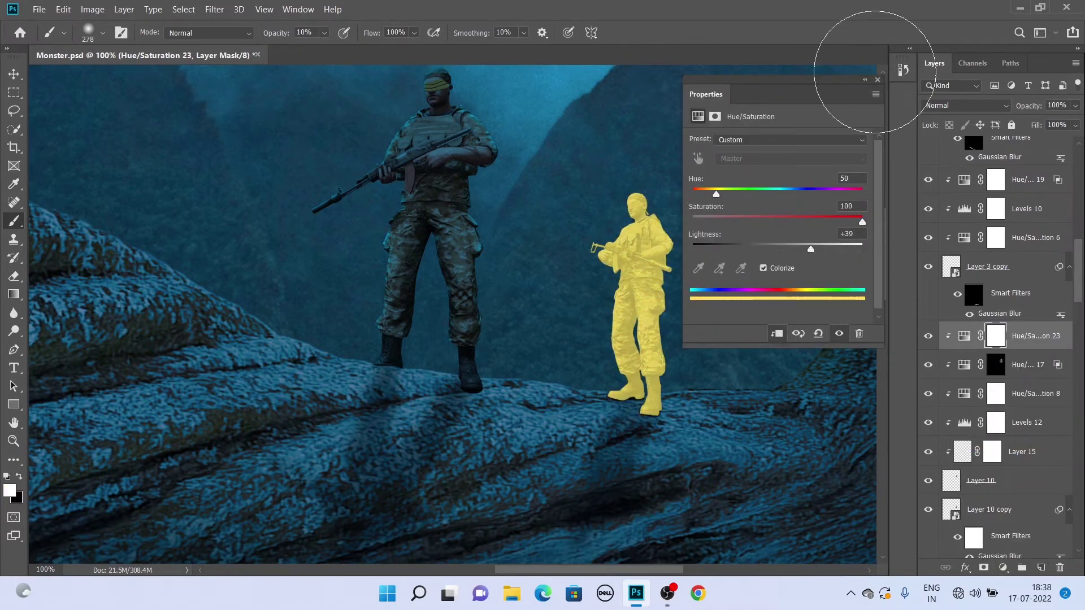
pyautogui.click(878, 79)
pyautogui.hotkey('ctrl', 'i')
pyautogui.moveTo(629, 203); pyautogui.dragTo(639, 205)
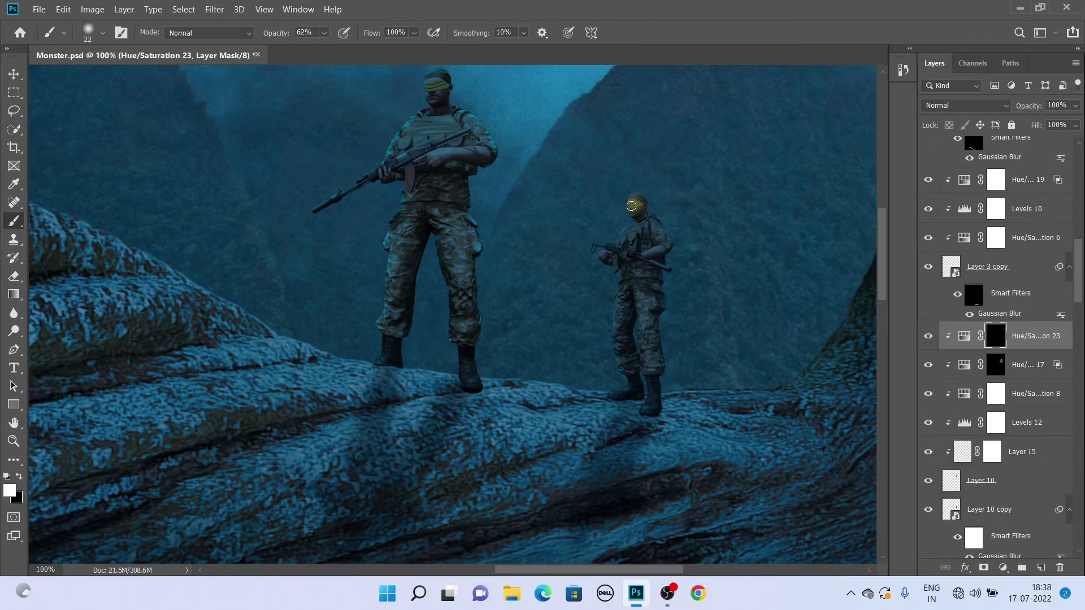
# Invert the Hue/Saturation 24 mask and paint the yellow glow over the larger soldier's visor
pyautogui.hotkey('ctrl', '+')
pyautogui.hotkey('ctrl', '+')
pyautogui.moveTo(667, 213); pyautogui.dragTo(432, 366)
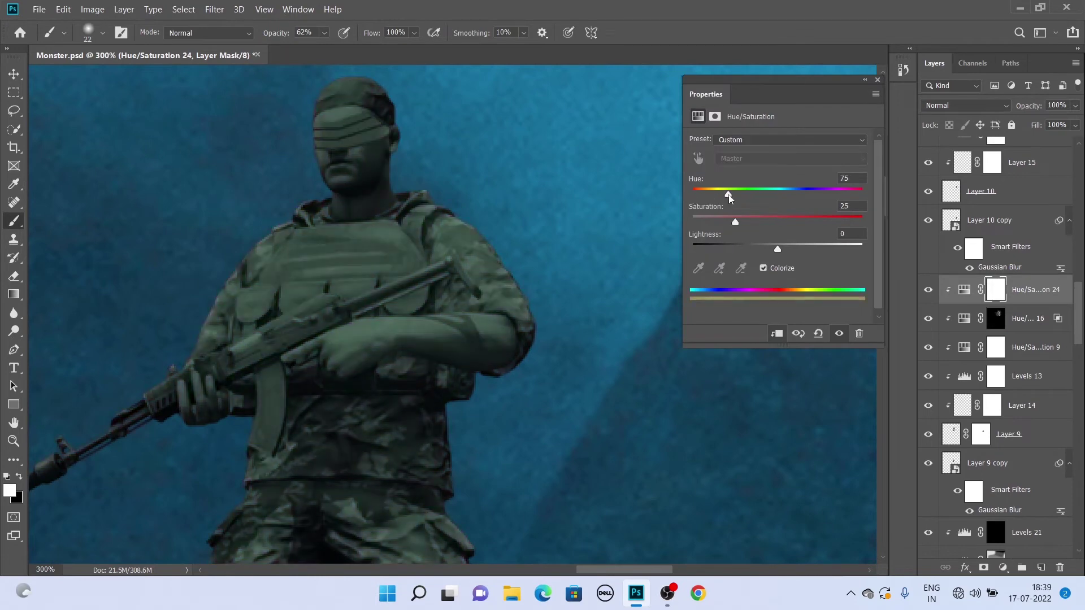
pyautogui.moveTo(729, 195); pyautogui.dragTo(716, 195)
pyautogui.scroll(2, 995, 254)
pyautogui.scroll(2, 978, 198)
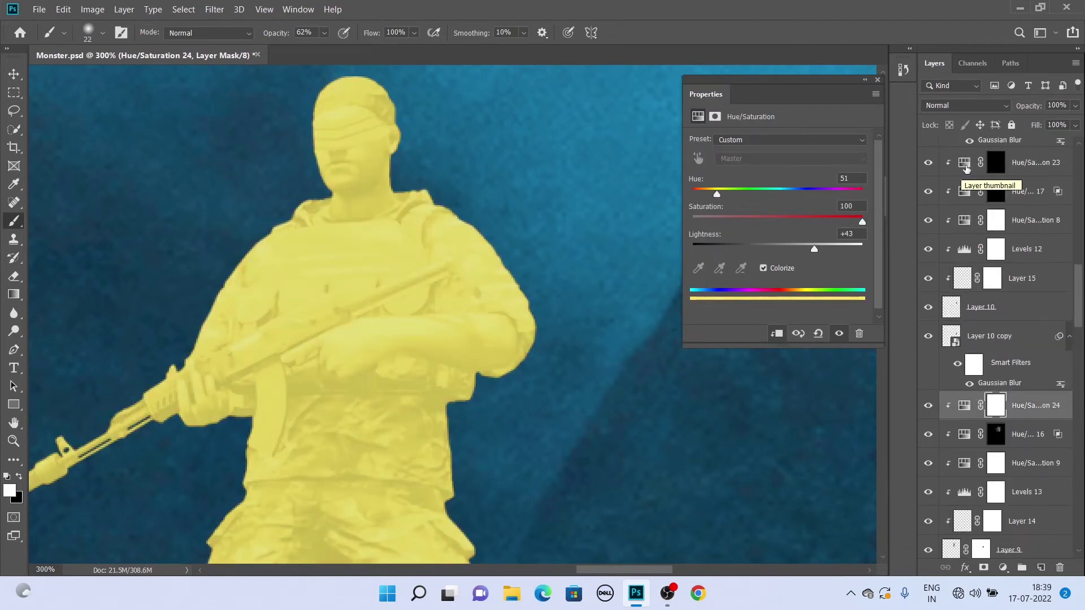
pyautogui.click(966, 168)
pyautogui.click(969, 417)
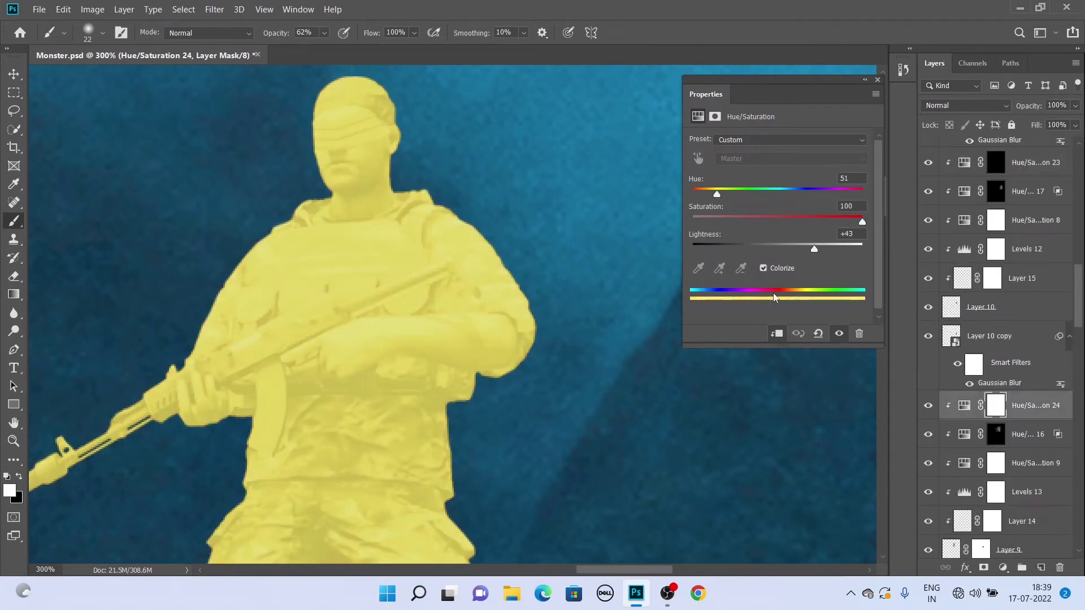
pyautogui.hotkey('ctrl', 'i')
pyautogui.moveTo(344, 144)
pyautogui.mouseDown()
pyautogui.moveTo(390, 133)
pyautogui.moveTo(320, 137)
pyautogui.moveTo(346, 121)
pyautogui.moveTo(415, 164)
pyautogui.mouseUp()
# Enlarge the brush, undo the overly bright glow stroke, and lower the brush opacity
pyautogui.press('8')
pyautogui.press('6')
pyautogui.press(']')
pyautogui.hotkey('ctrl', 'z')
pyautogui.press('7')
pyautogui.press('7')
pyautogui.hotkey('ctrl', '0')
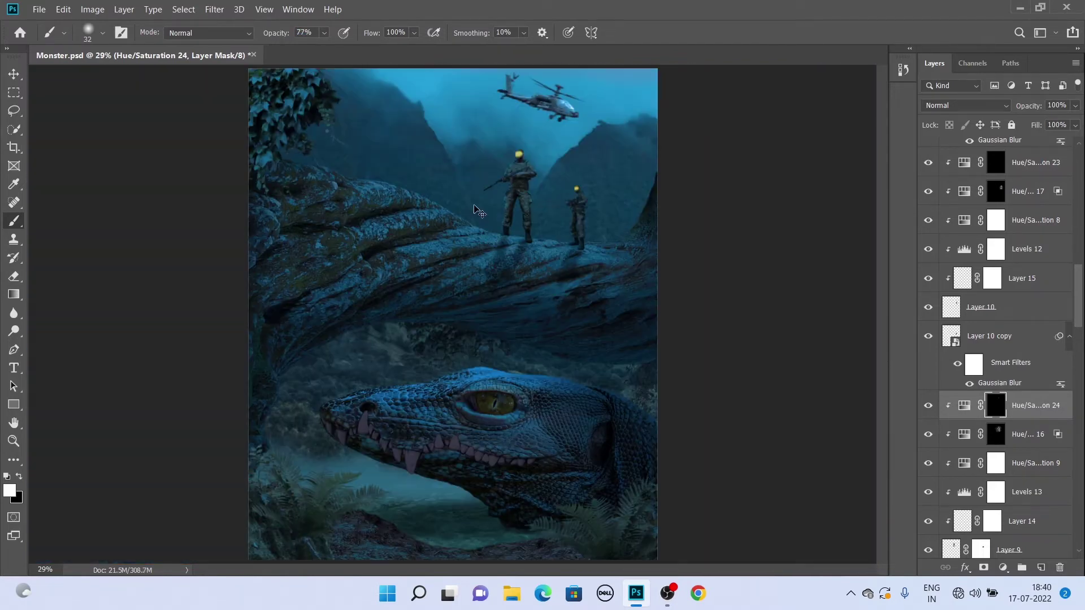
pyautogui.scroll(5, 625, 222)
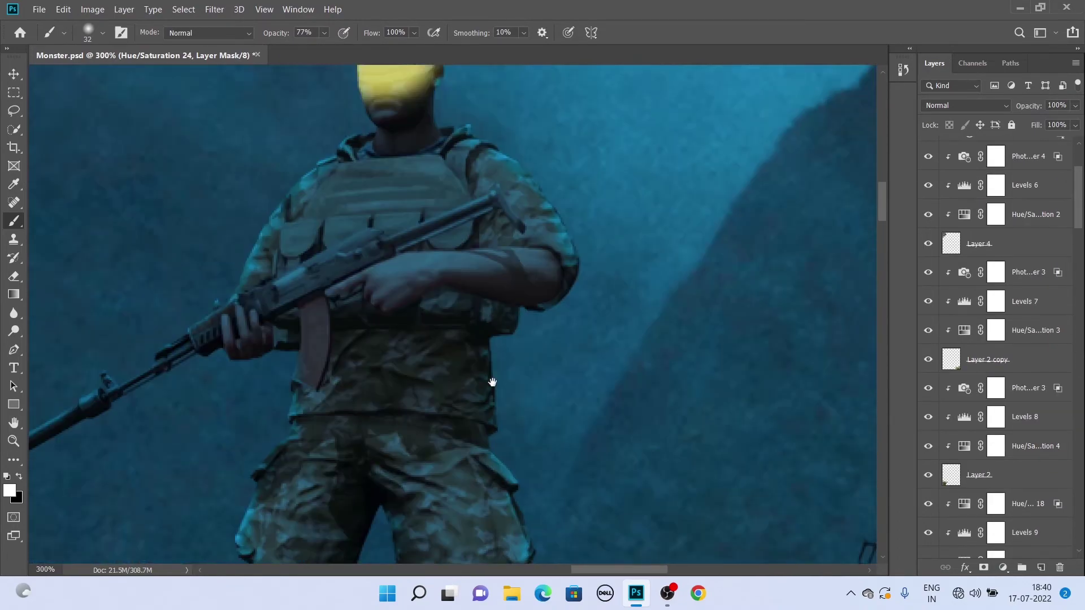
pyautogui.moveTo(1079, 300); pyautogui.dragTo(1078, 338)
pyautogui.scroll(5, 1078, 338)
pyautogui.scroll(-2, 565, 283)
pyautogui.scroll(3, 591, 325)
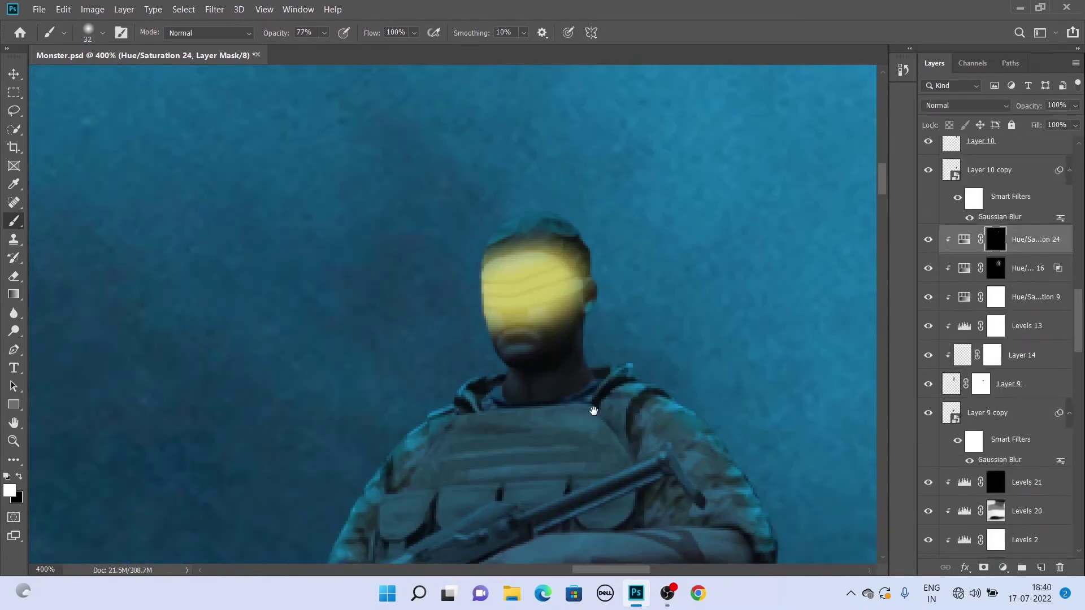
# Soften the glow band's top, bottom and edges by painting black at low opacity with a smaller brush
pyautogui.press('x')
pyautogui.press('[')
pyautogui.press('[')
pyautogui.press('4')
pyautogui.press('7')
pyautogui.moveTo(588, 334); pyautogui.dragTo(480, 342)
pyautogui.moveTo(560, 257)
pyautogui.mouseDown()
pyautogui.moveTo(483, 274)
pyautogui.moveTo(611, 273)
pyautogui.mouseUp()
pyautogui.moveTo(498, 352); pyautogui.dragTo(269, 177)
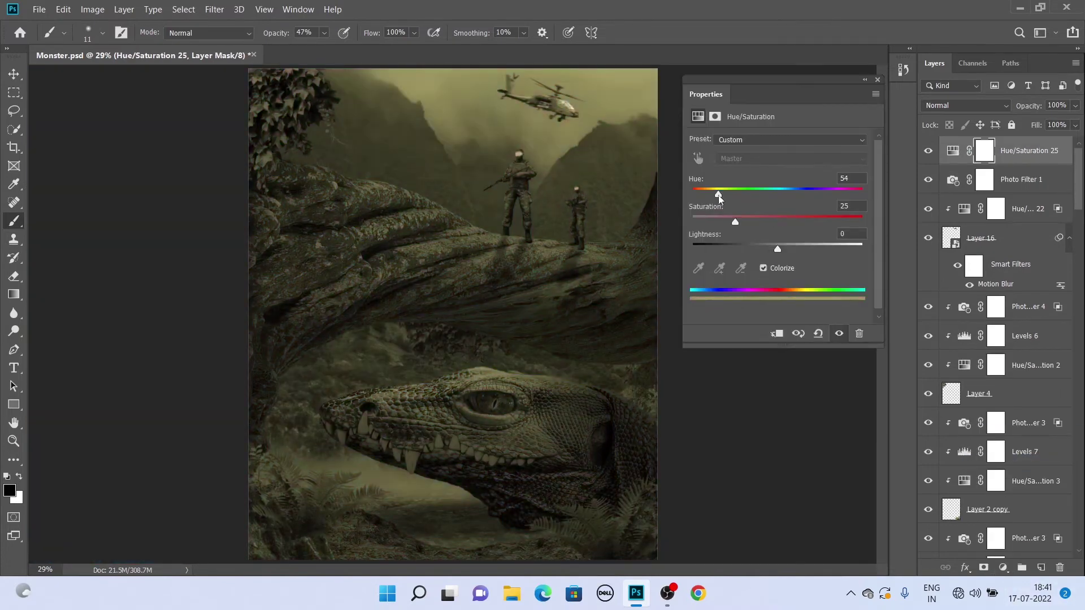
# Invert the new Hue/Saturation 25 mask so the yellow tint is hidden
pyautogui.moveTo(735, 222); pyautogui.dragTo(863, 222)
pyautogui.moveTo(777, 249); pyautogui.dragTo(807, 250)
pyautogui.scroll(-5, 963, 334)
pyautogui.scroll(10, 964, 333)
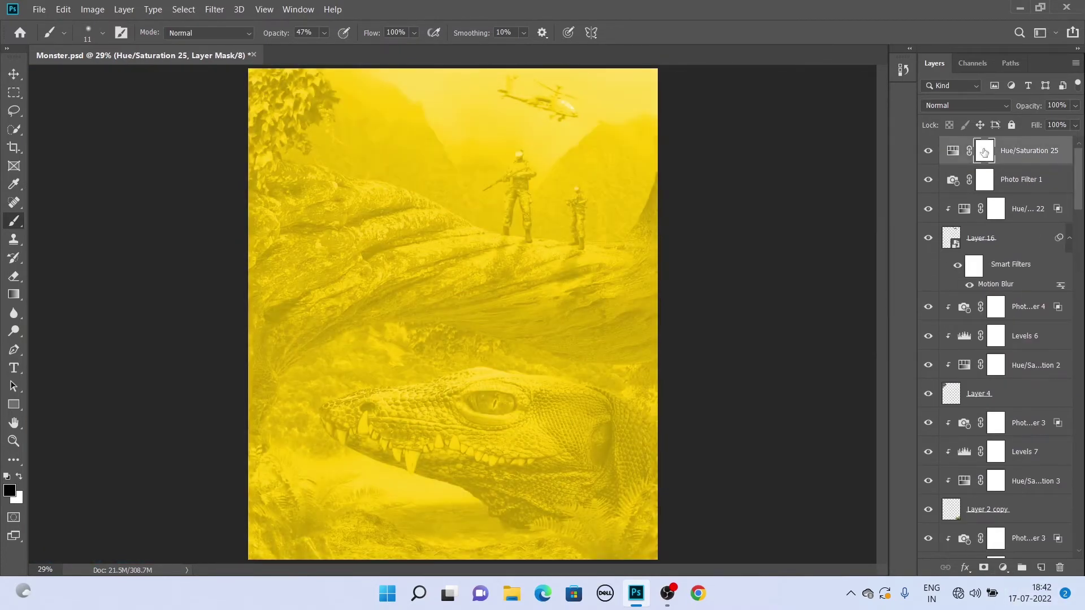
pyautogui.hotkey('ctrl', 'i')
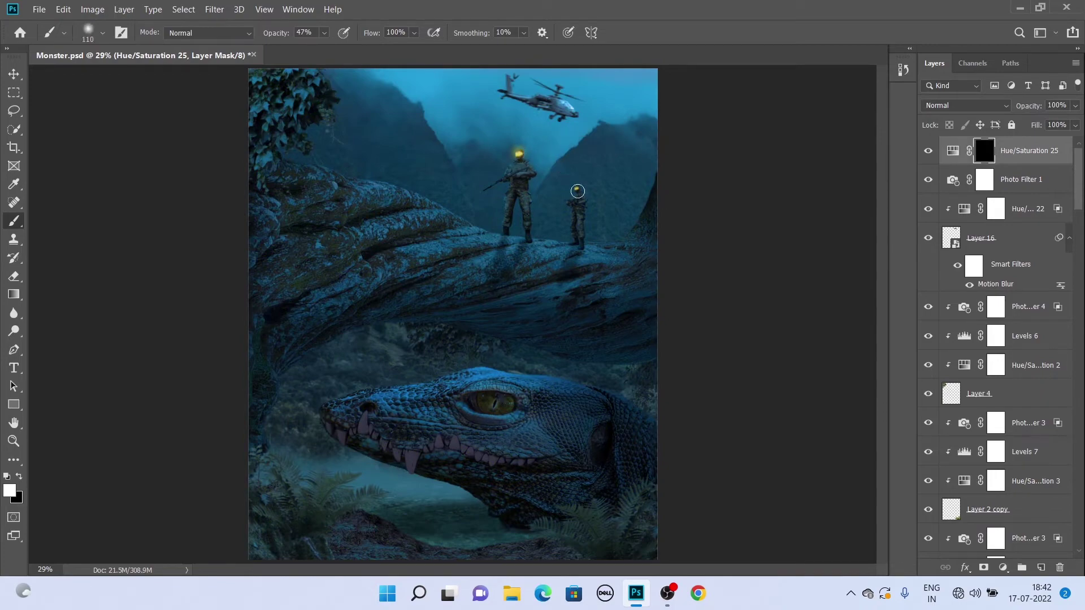
# Paint a faint yellow glow along the top of the soldier's vest with a fine brush
pyautogui.scroll(5, 606, 230)
pyautogui.scroll(5, 485, 267)
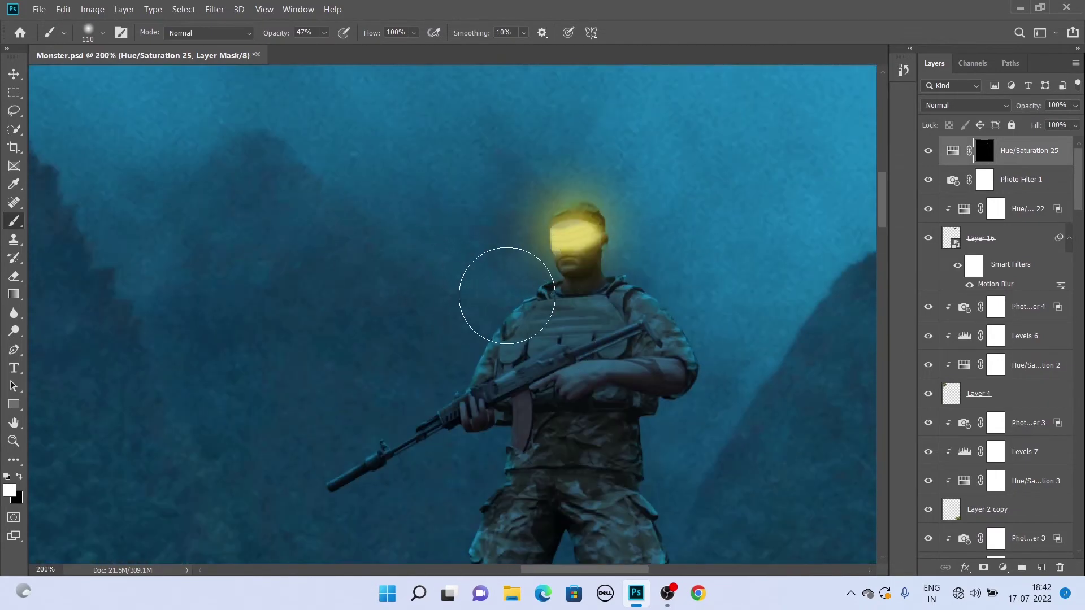
pyautogui.press('[')
pyautogui.press('[')
pyautogui.press('[')
pyautogui.moveTo(545, 333); pyautogui.dragTo(641, 332)
pyautogui.press('x')
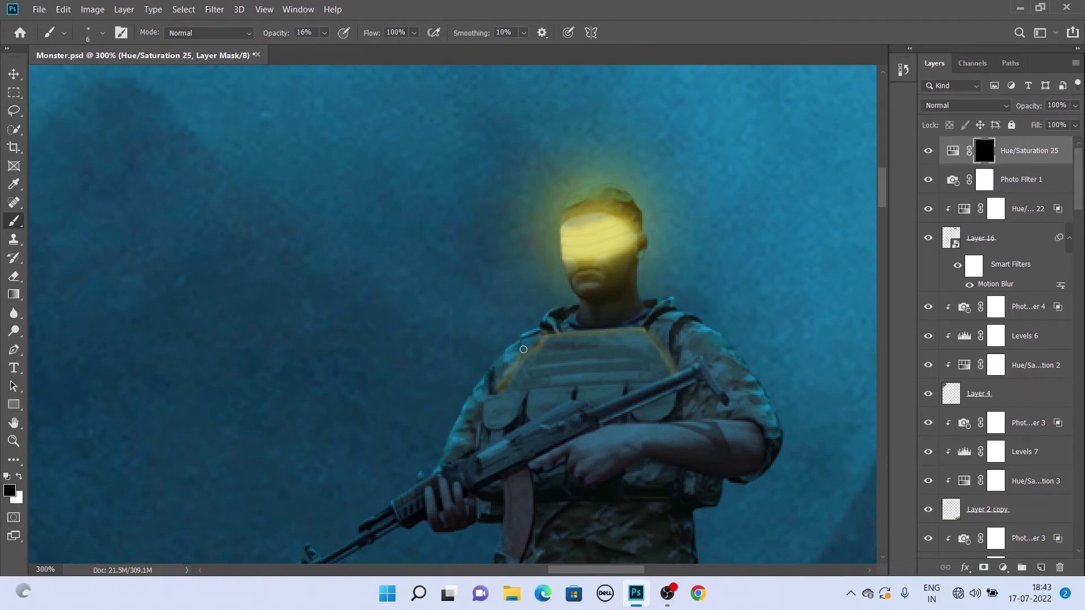
pyautogui.rightClick(578, 356)
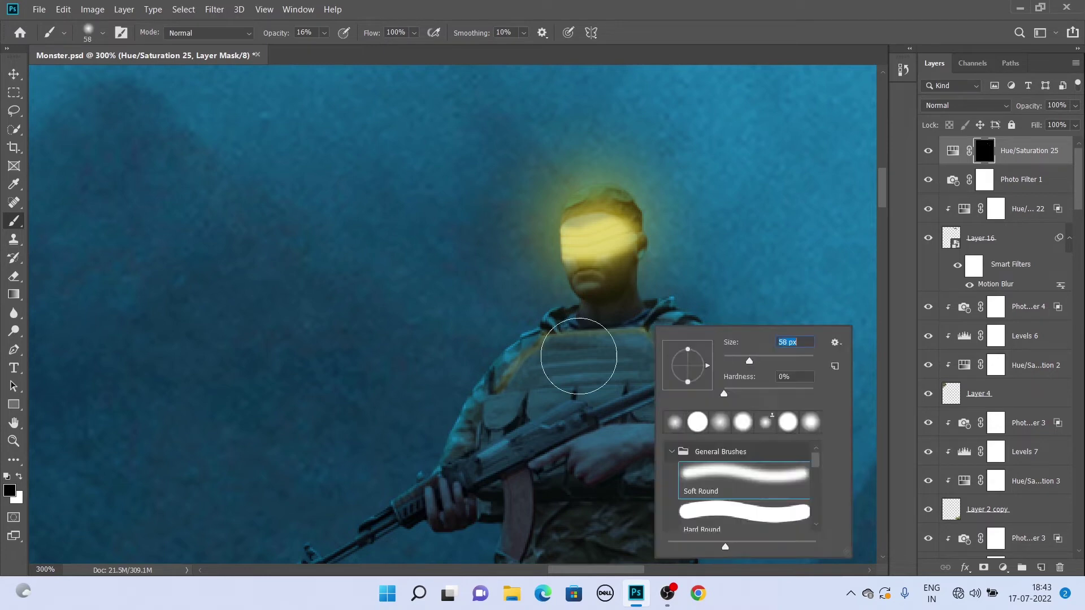
pyautogui.press('Return')
pyautogui.press('[')
pyautogui.press('[')
pyautogui.press('[')
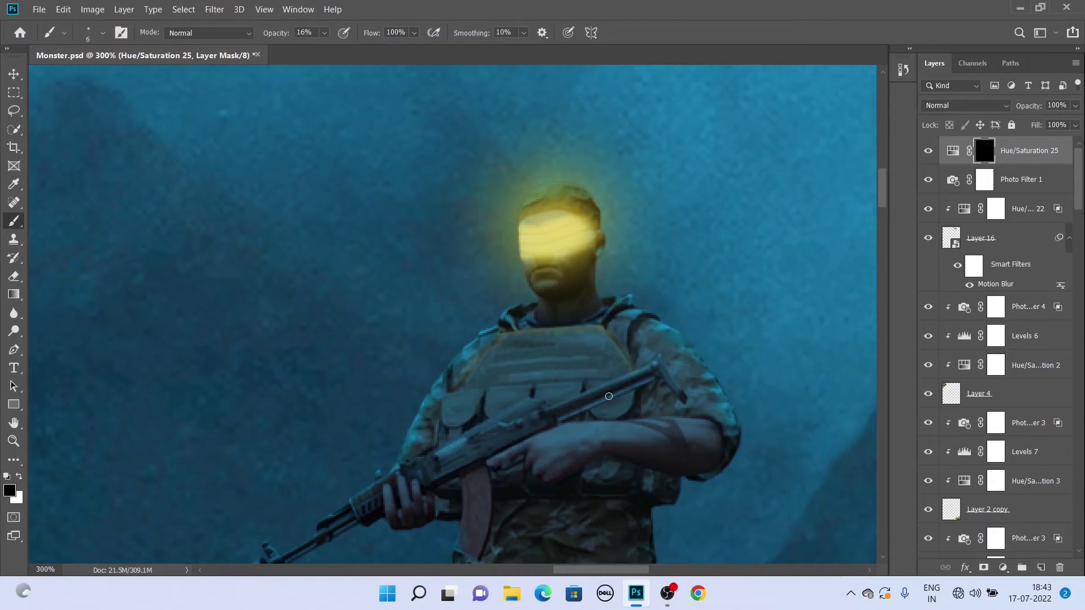
pyautogui.scroll(3, 588, 396)
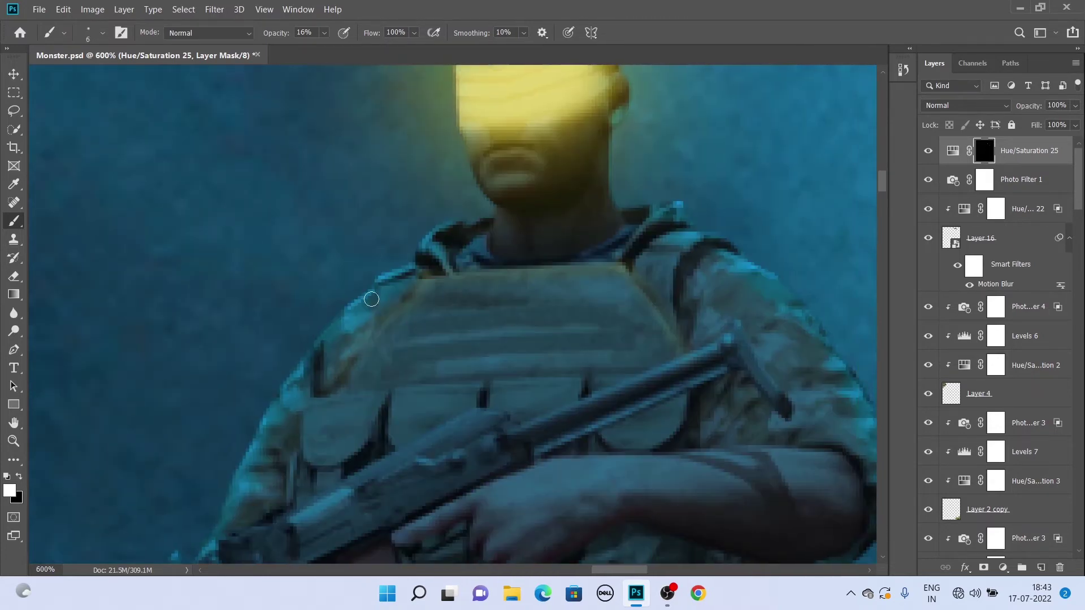
# Set up a smaller, low-opacity white brush for painting the mask
pyautogui.press('x')
pyautogui.press('x')
pyautogui.press('[')
pyautogui.press('[')
pyautogui.press('[')
pyautogui.press('4')
pyautogui.press('1')
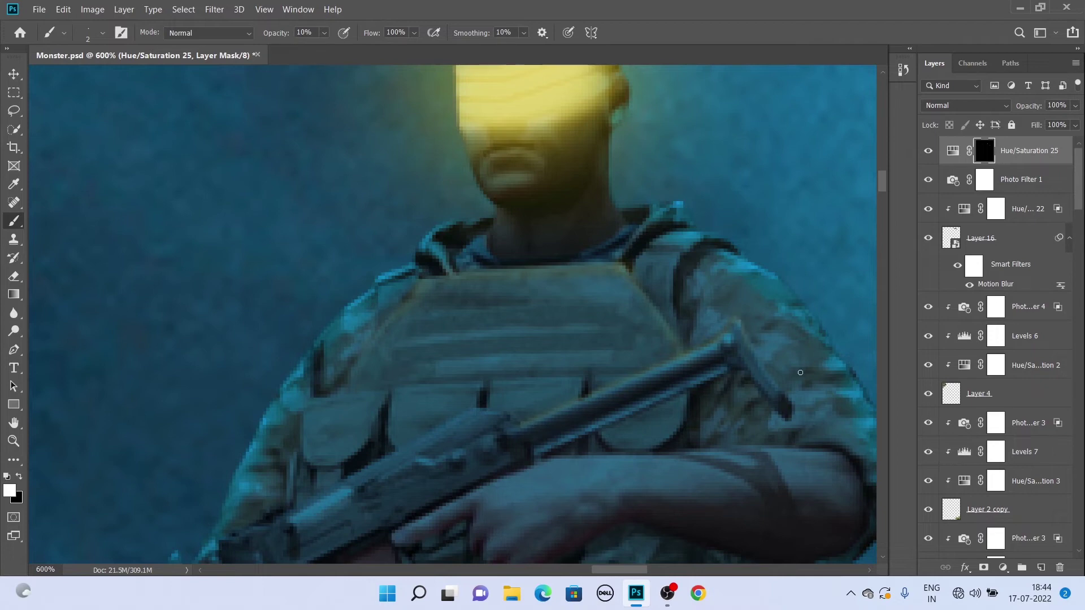
pyautogui.rightClick(749, 322)
pyautogui.press('Return')
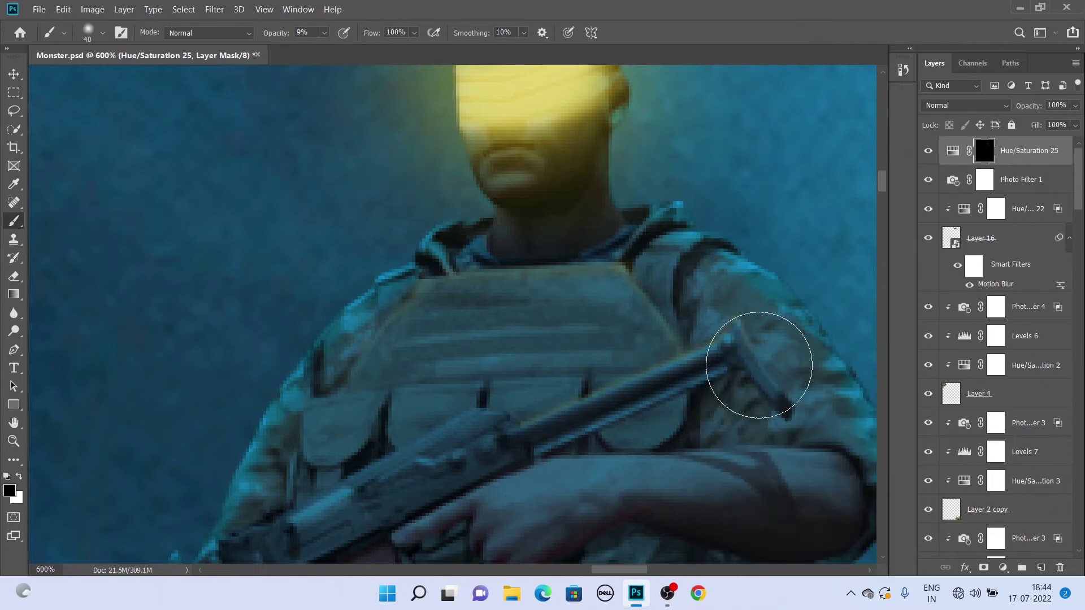
pyautogui.moveTo(444, 423); pyautogui.dragTo(354, 148)
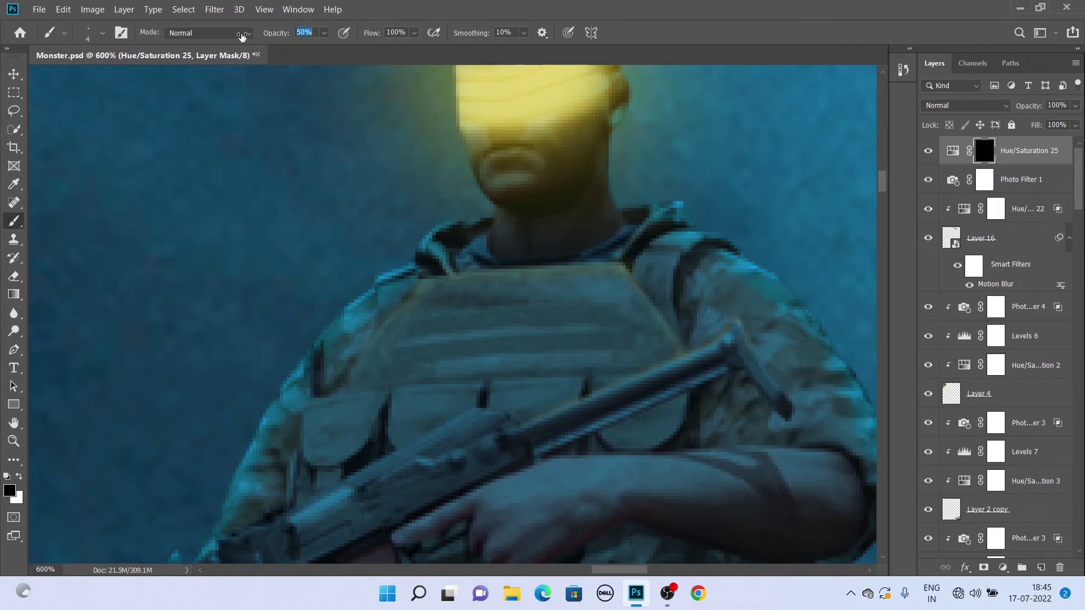
pyautogui.press('x')
pyautogui.press('0')
pyautogui.press('7')
pyautogui.press('[')
pyautogui.press('[')
# Bring the rifle and hands into view and set a larger soft white brush at 3% opacity
pyautogui.moveTo(343, 469); pyautogui.dragTo(530, 384)
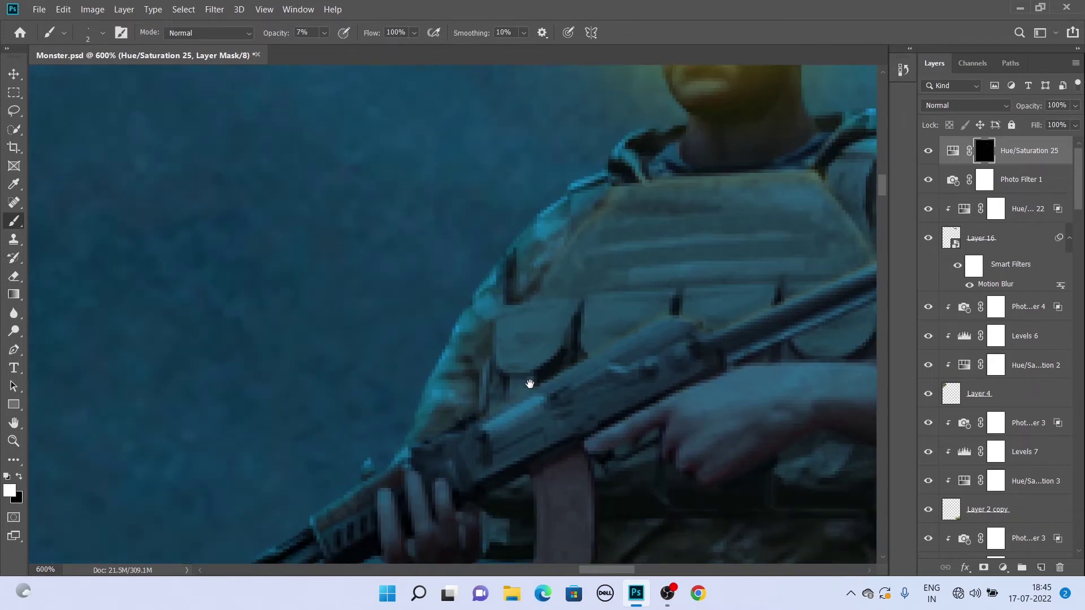
pyautogui.moveTo(317, 452); pyautogui.dragTo(455, 367)
pyautogui.moveTo(465, 411); pyautogui.dragTo(436, 341)
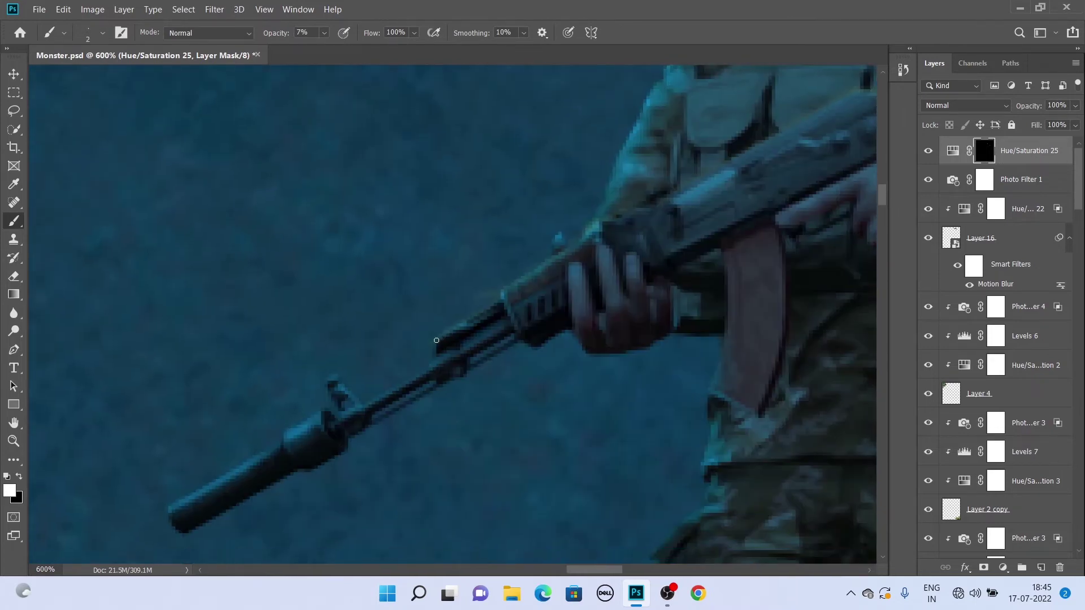
pyautogui.moveTo(368, 402); pyautogui.dragTo(411, 351)
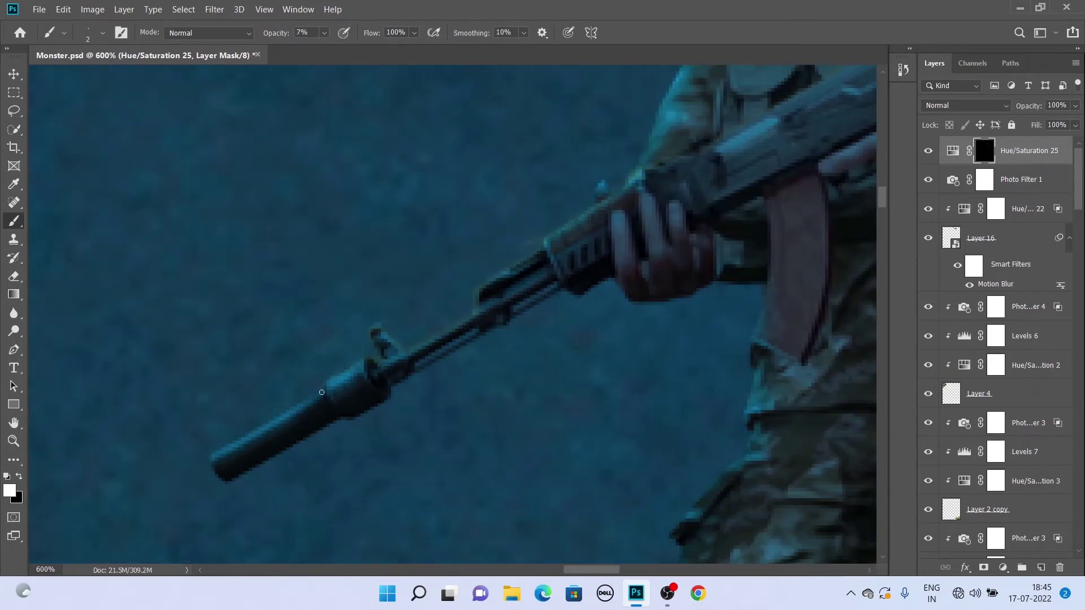
pyautogui.scroll(4, 212, 456)
pyautogui.scroll(-3, 323, 419)
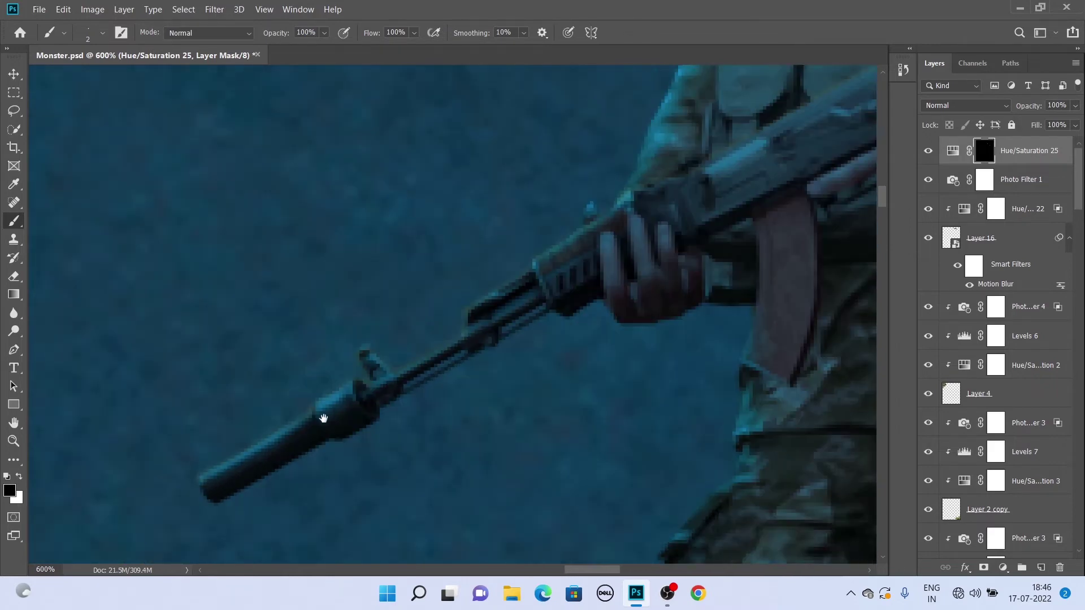
pyautogui.hscroll(4, 548, 351)
pyautogui.scroll(4, 626, 388)
pyautogui.scroll(-5, 618, 286)
pyautogui.moveTo(541, 293); pyautogui.dragTo(611, 293)
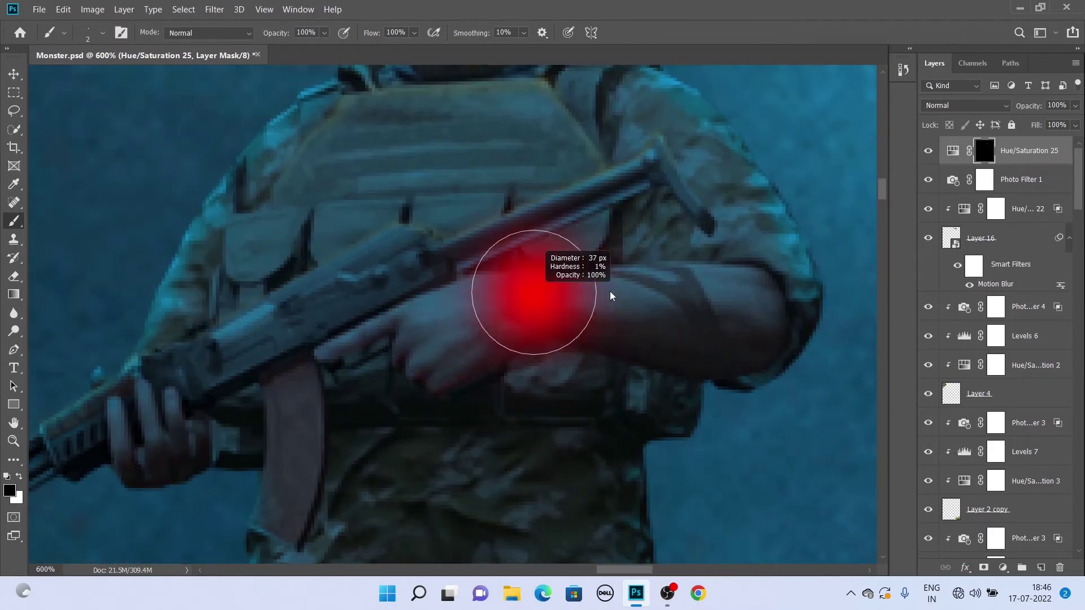
pyautogui.press('x')
pyautogui.moveTo(273, 34); pyautogui.dragTo(269, 34)
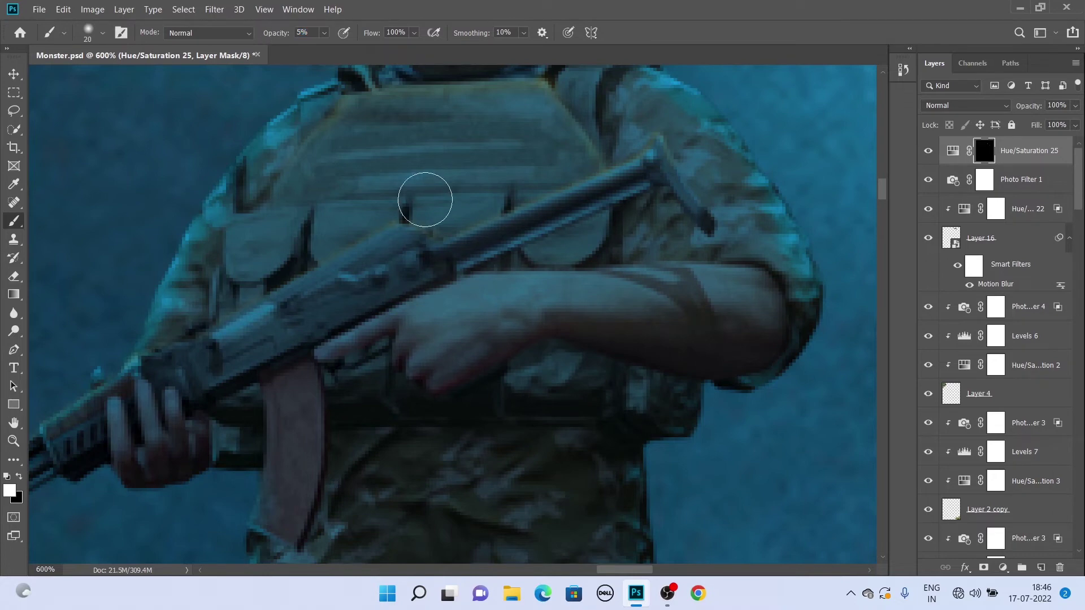
# Brush a very faint yellow glow onto the soldier's vest with a low-strength white brush
pyautogui.scroll(2, 584, 312)
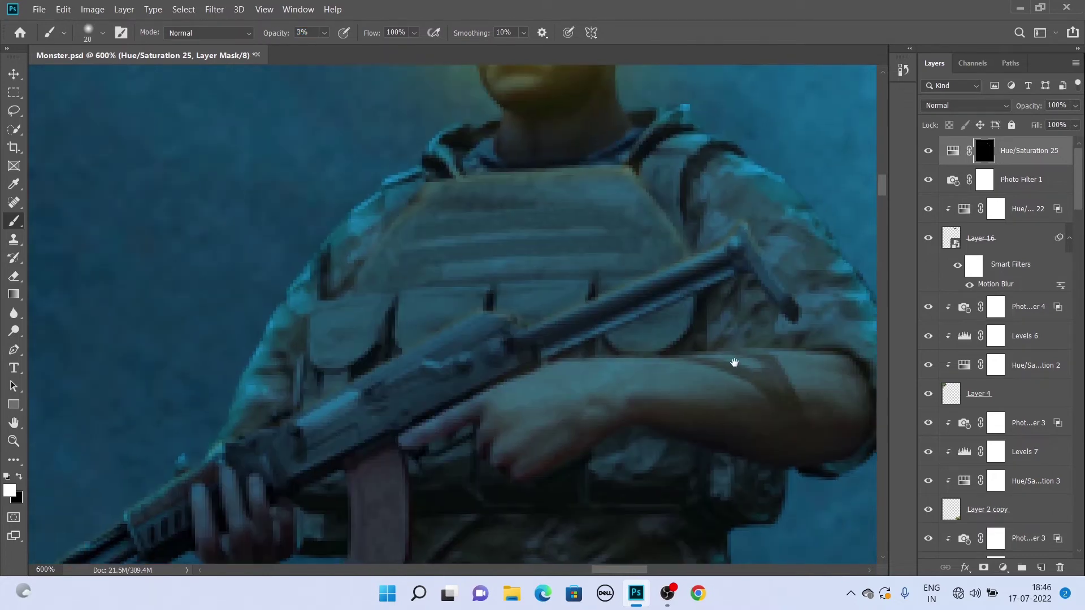
pyautogui.scroll(3, 733, 363)
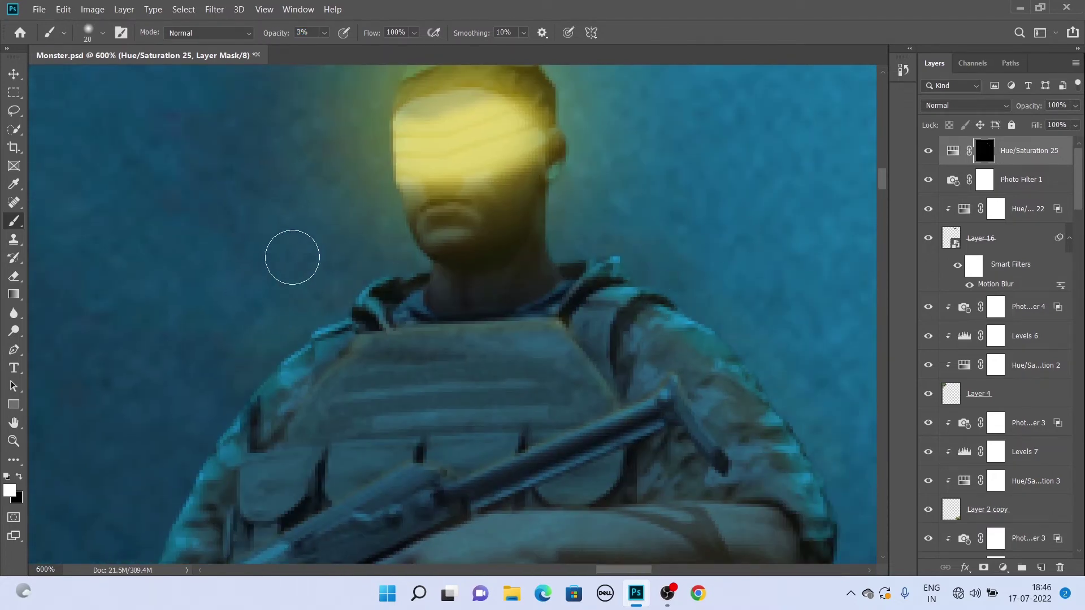
pyautogui.scroll(-1, 291, 254)
pyautogui.press('0')
pyautogui.press('x')
pyautogui.scroll(-1, 743, 259)
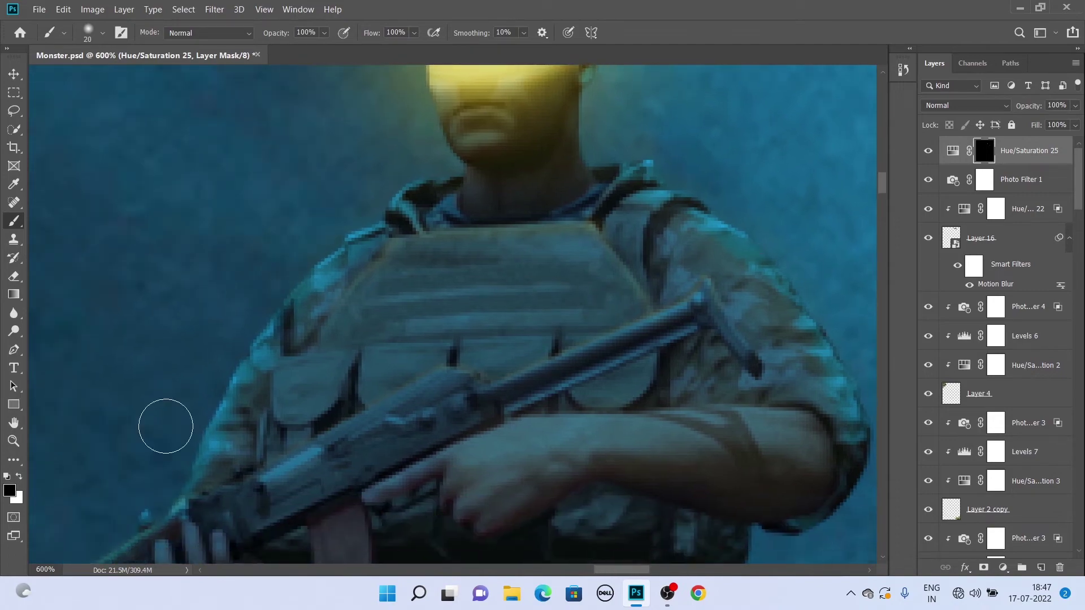
pyautogui.scroll(-3, 303, 247)
pyautogui.scroll(3, 448, 293)
pyautogui.press('3')
pyautogui.press('3')
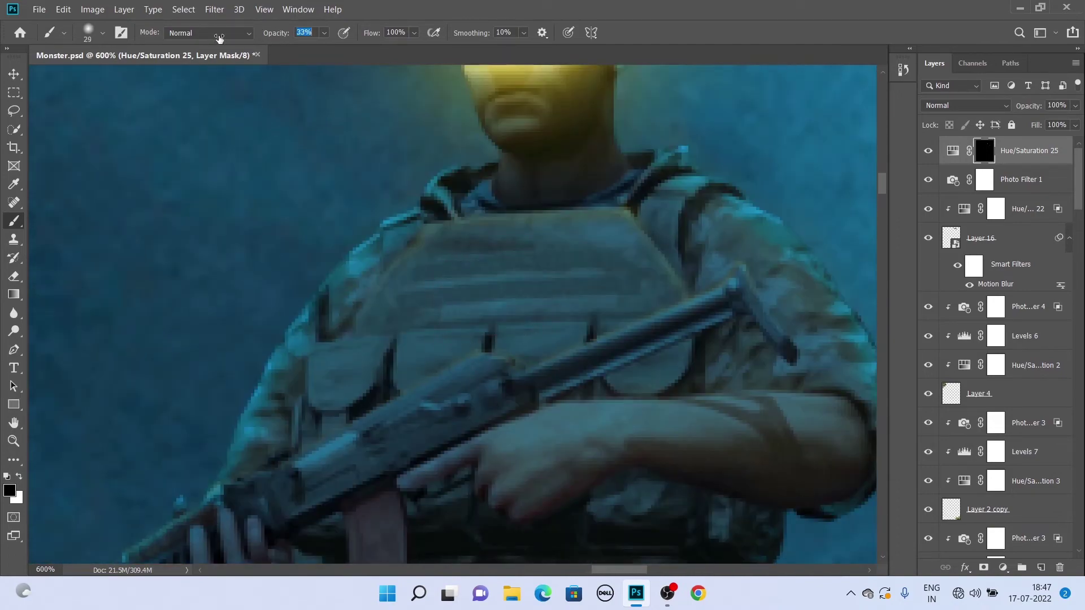
pyautogui.press('3')
pyautogui.press('x')
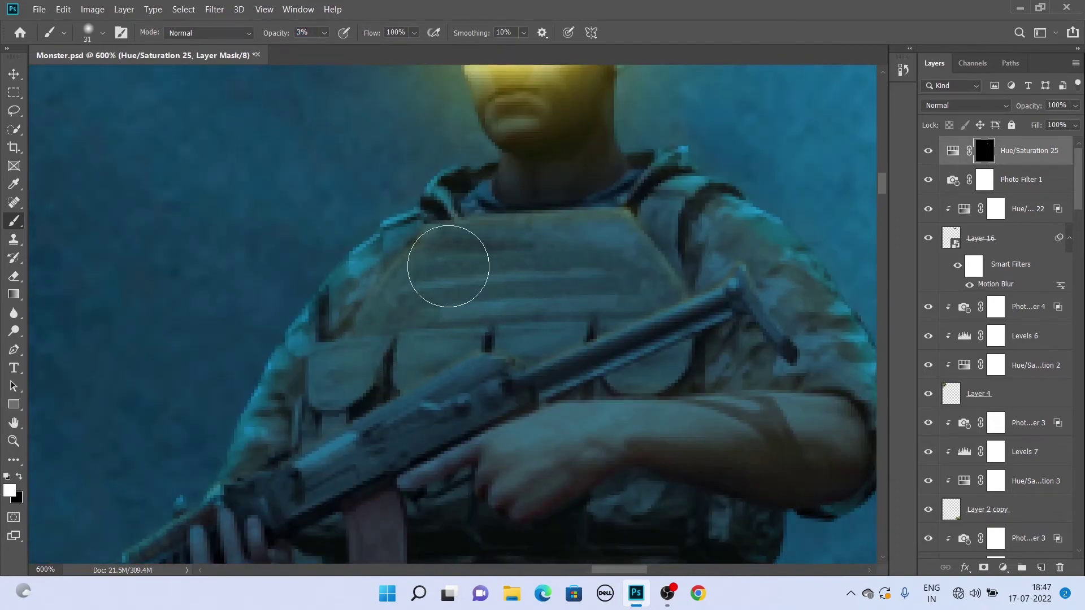
pyautogui.moveTo(346, 296); pyautogui.dragTo(546, 322)
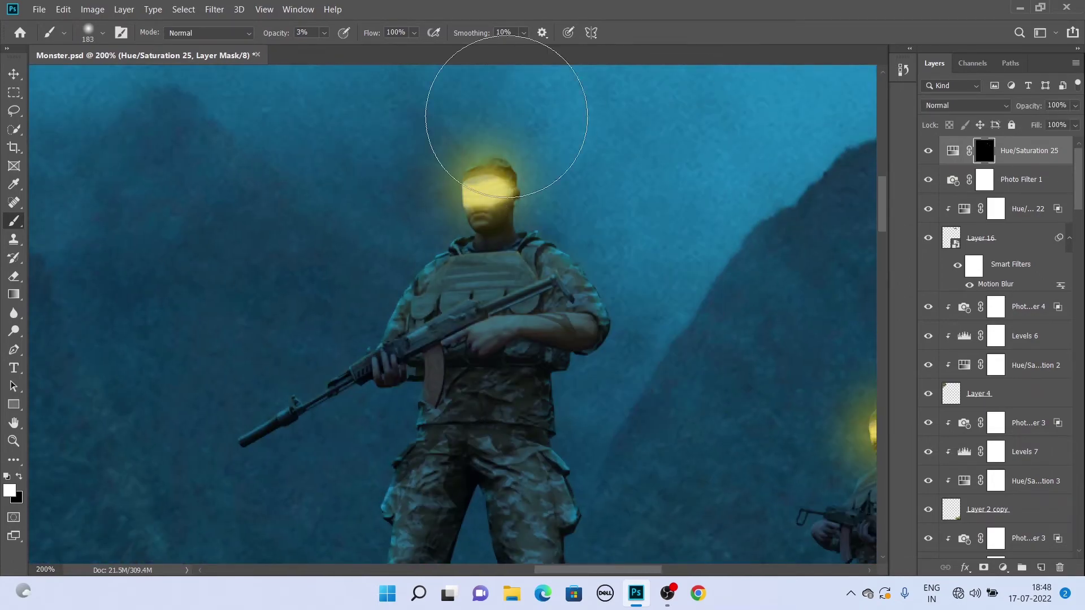
# Zoom in on the smaller soldier and set a fine white brush at 10% for the head glow
pyautogui.moveTo(744, 375); pyautogui.dragTo(420, 274)
pyautogui.press('x')
pyautogui.press('1')
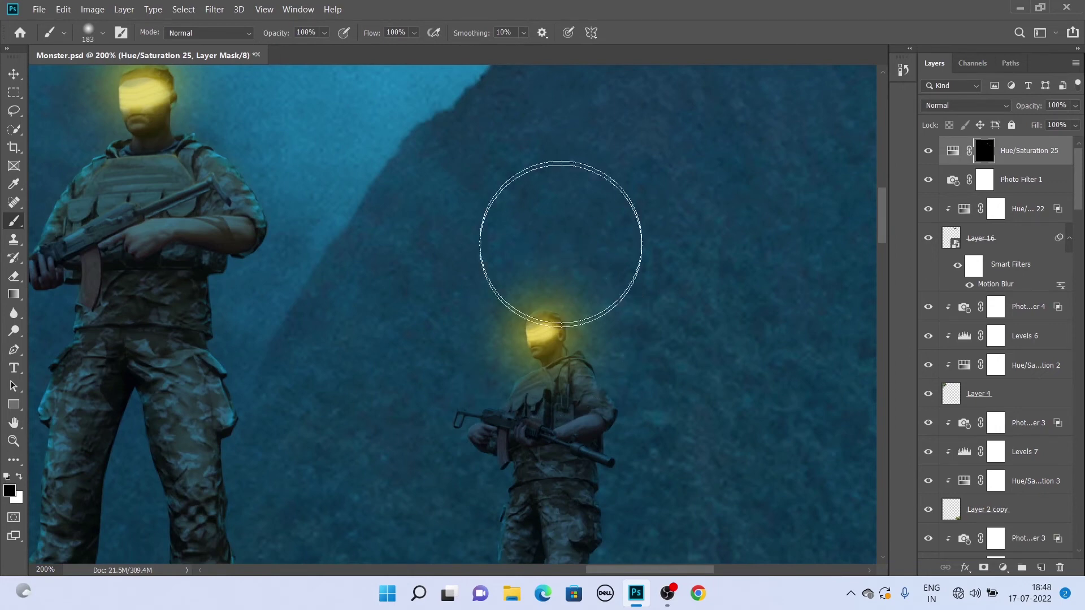
pyautogui.hotkey('ctrl', 'z')
pyautogui.press('x')
pyautogui.click(541, 332)
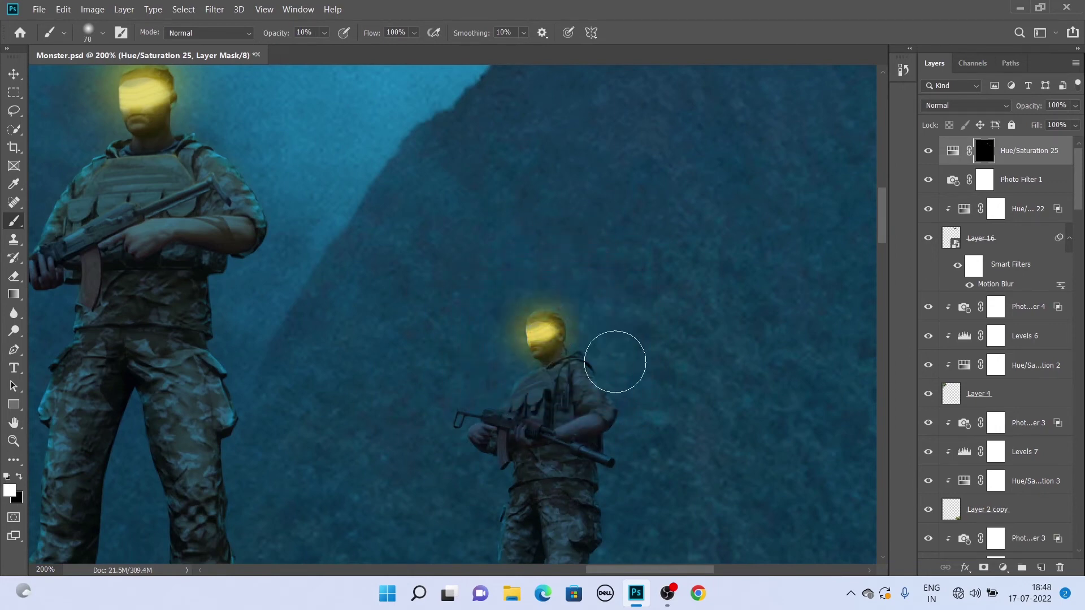
pyautogui.scroll(3, 618, 359)
pyautogui.press('[')
pyautogui.press('[')
pyautogui.press('[')
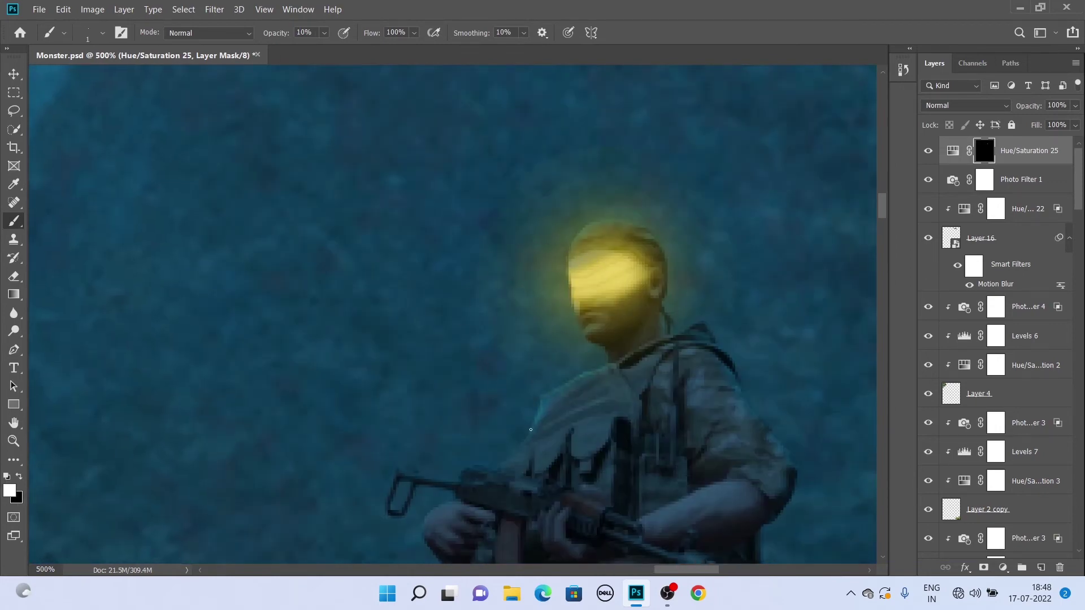
pyautogui.scroll(-1, 496, 444)
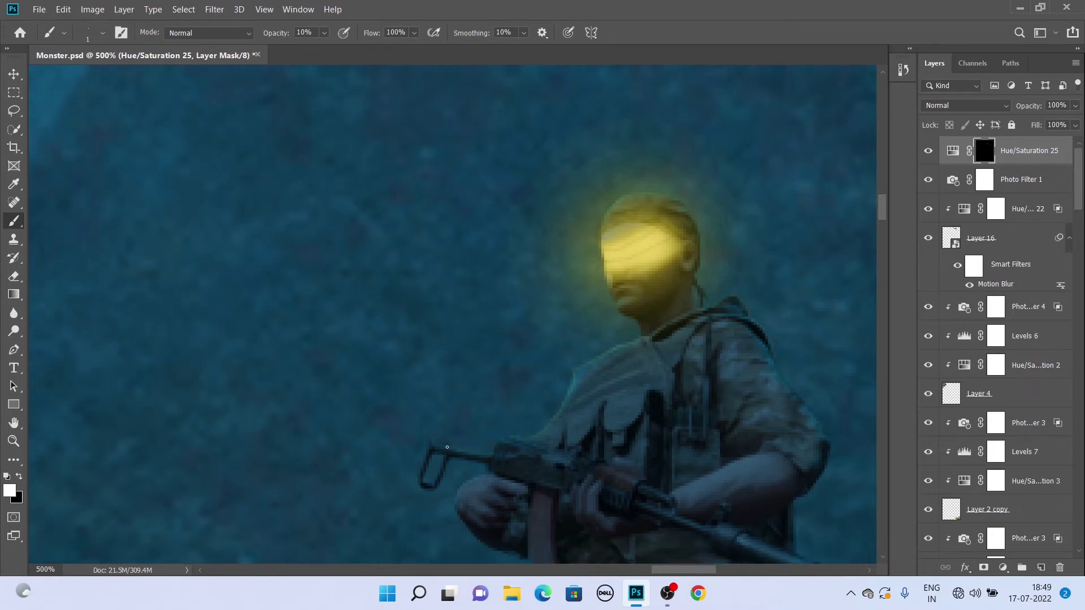
pyautogui.moveTo(527, 434)
pyautogui.mouseDown()
pyautogui.moveTo(511, 372)
pyautogui.moveTo(438, 338)
pyautogui.mouseUp()
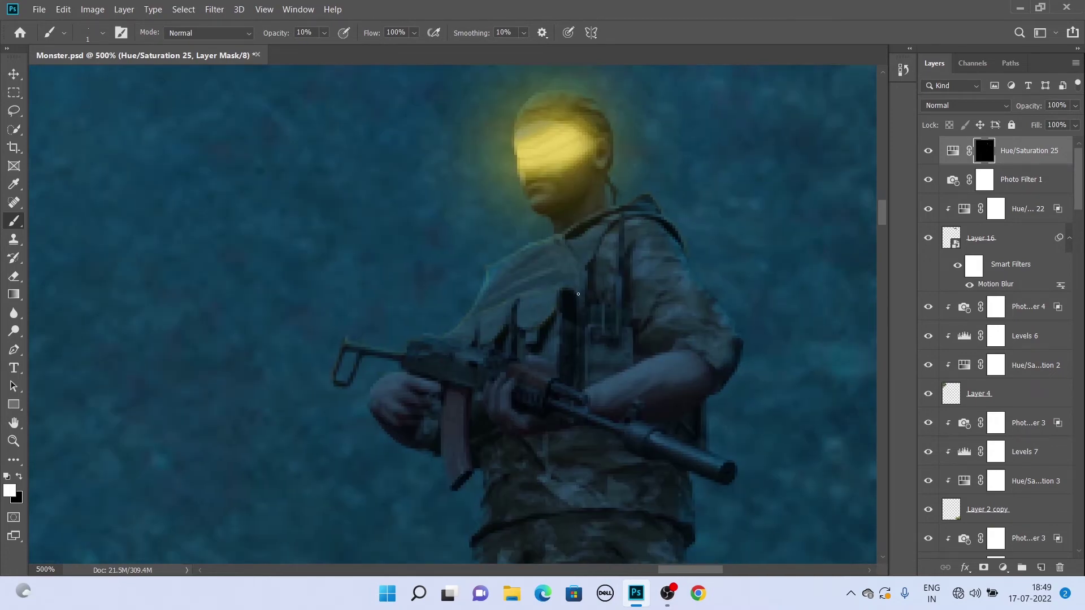
# Brush faint glow onto the small soldier's chest and mask it off the rifle barrel and stock
pyautogui.moveTo(283, 37); pyautogui.dragTo(279, 37)
pyautogui.press('[')
pyautogui.press('[')
pyautogui.press('[')
pyautogui.press('0')
pyautogui.press('3')
pyautogui.press(']')
pyautogui.press(']')
pyautogui.press(']')
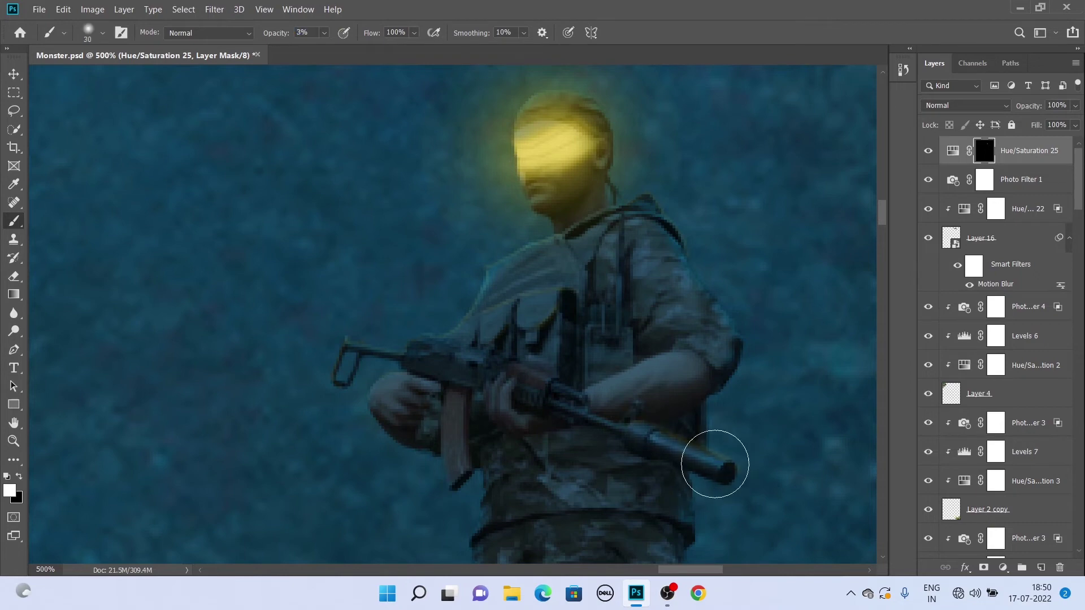
pyautogui.press('x')
pyautogui.moveTo(695, 489); pyautogui.dragTo(718, 379)
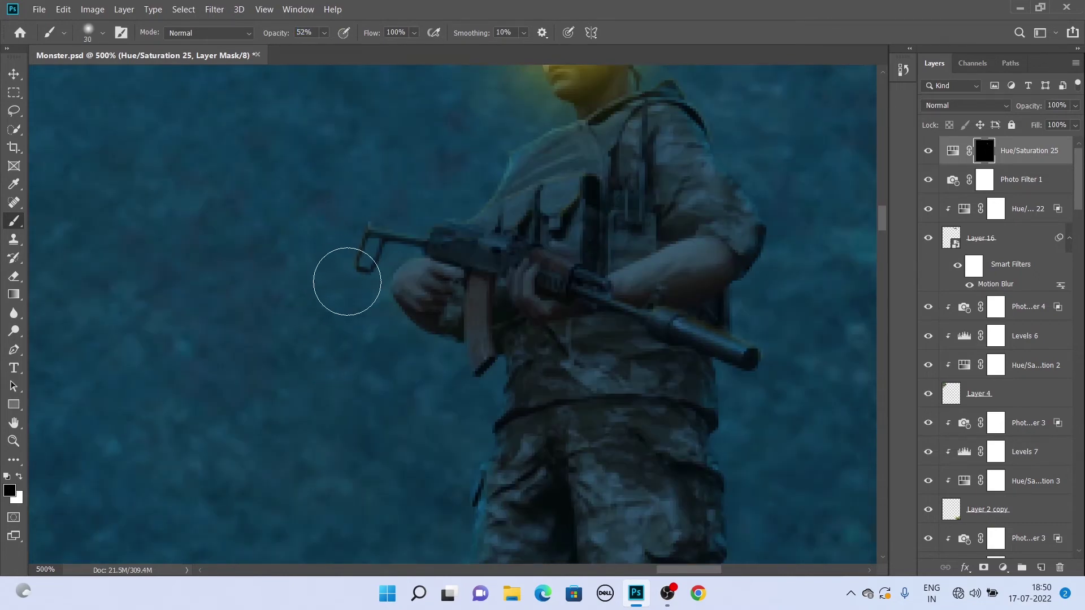
pyautogui.moveTo(351, 282); pyautogui.dragTo(283, 430)
pyautogui.press('5')
pyautogui.press('2')
# Brush a faint glow onto the rock by the soldiers' feet and view the whole composite
pyautogui.hotkey('ctrl', '0')
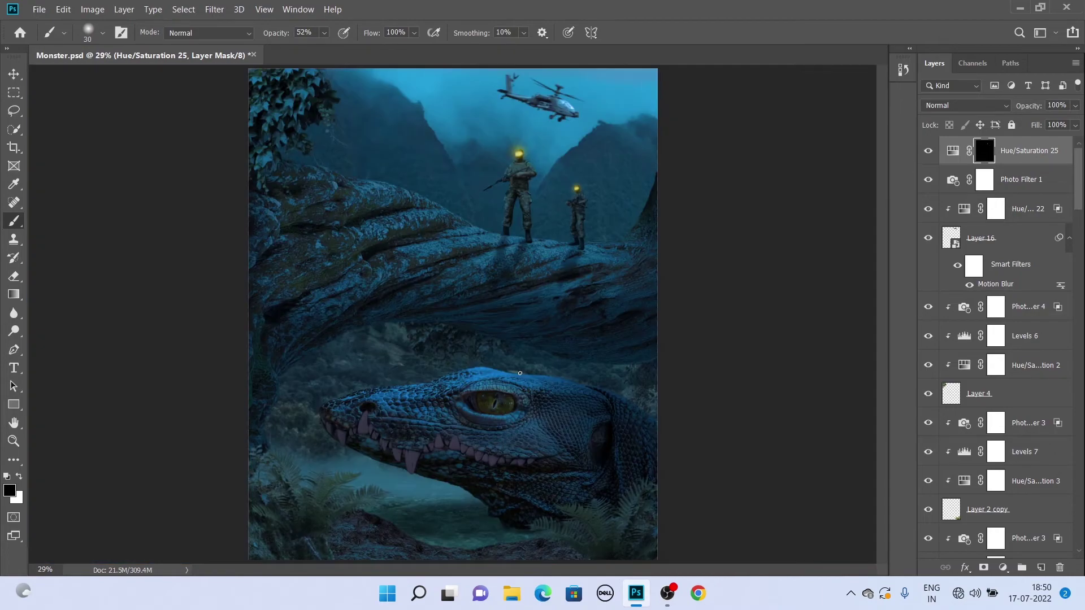
pyautogui.hotkey('ctrl', '1')
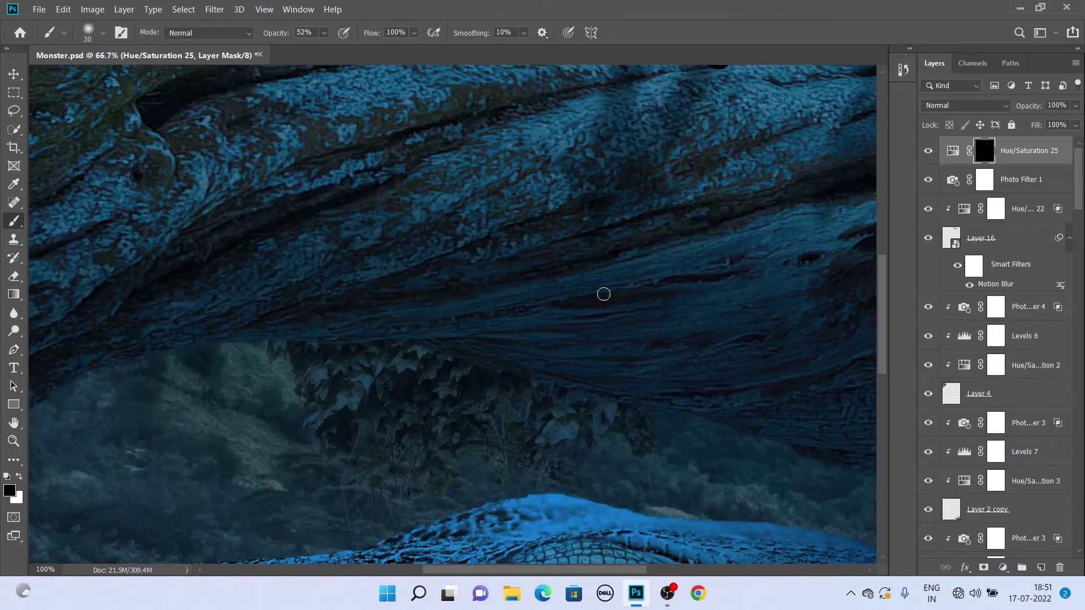
pyautogui.moveTo(603, 293); pyautogui.dragTo(603, 486)
pyautogui.moveTo(467, 326); pyautogui.dragTo(542, 337)
pyautogui.write('8x3')
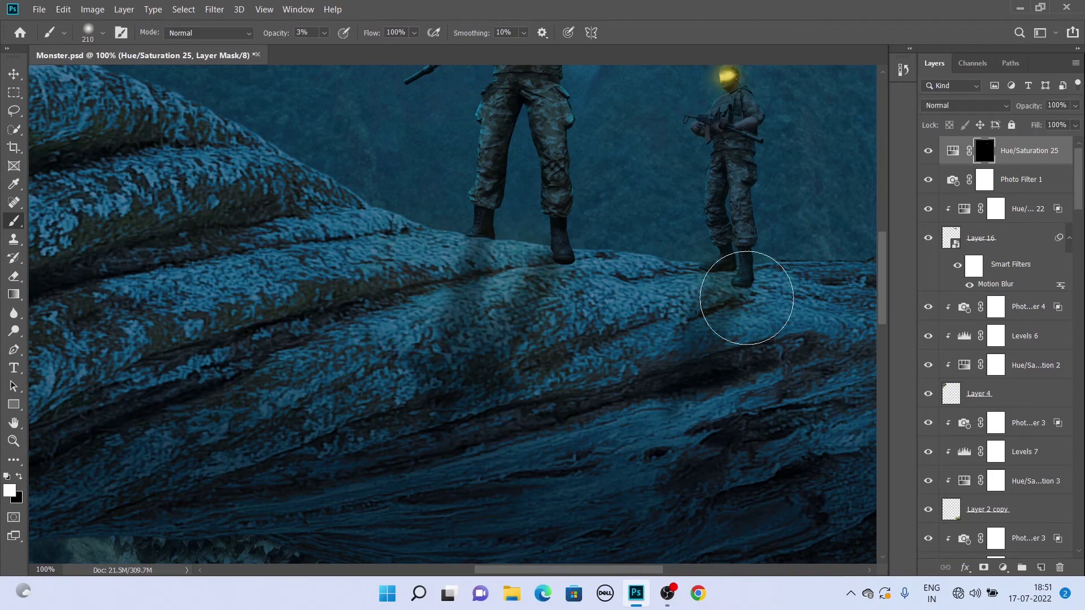
pyautogui.hotkey('ctrl', '0')
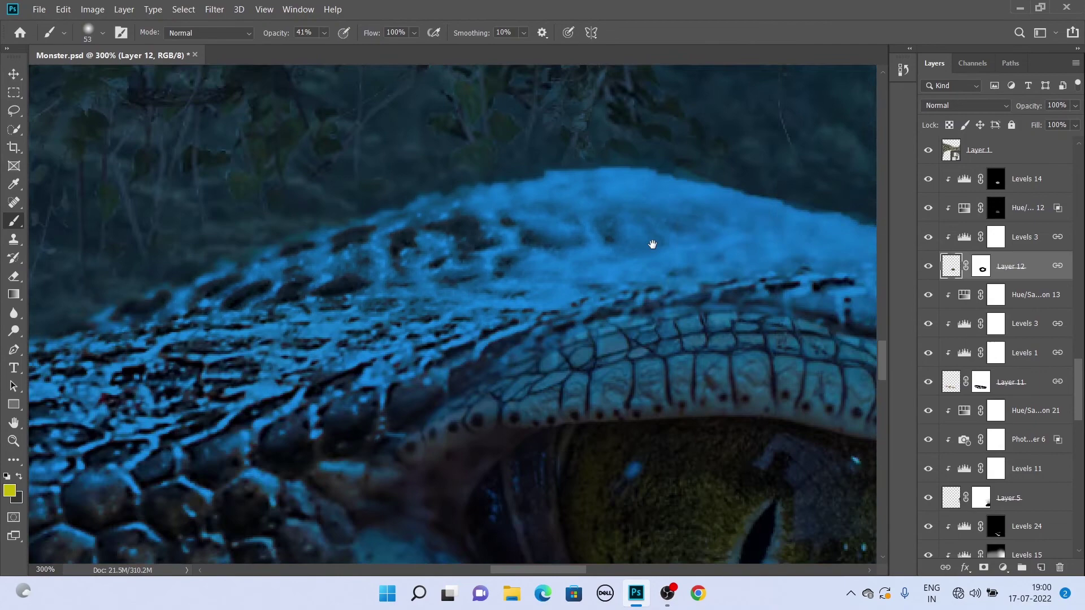
# Clone Stamp over the dark patch above the pupil and the bright blue specks in the lizard's iris
pyautogui.moveTo(653, 244); pyautogui.dragTo(381, 43)
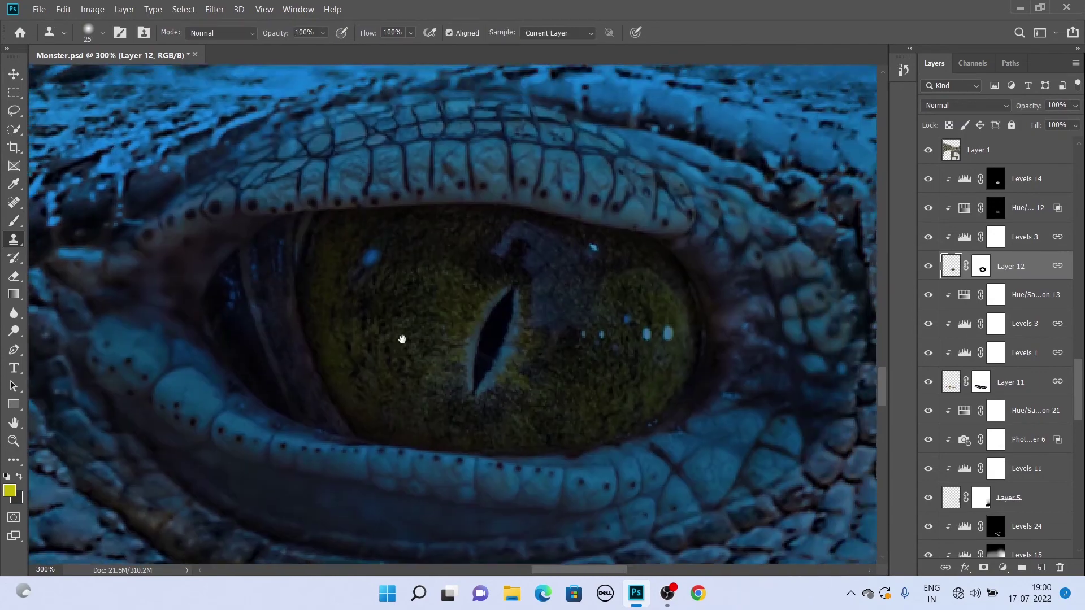
pyautogui.press('s')
pyautogui.moveTo(488, 258)
pyautogui.mouseDown()
pyautogui.moveTo(539, 300)
pyautogui.moveTo(540, 244)
pyautogui.moveTo(569, 272)
pyautogui.moveTo(557, 259)
pyautogui.moveTo(590, 409)
pyautogui.moveTo(642, 381)
pyautogui.mouseUp()
pyautogui.hotkey('ctrl', 'z')
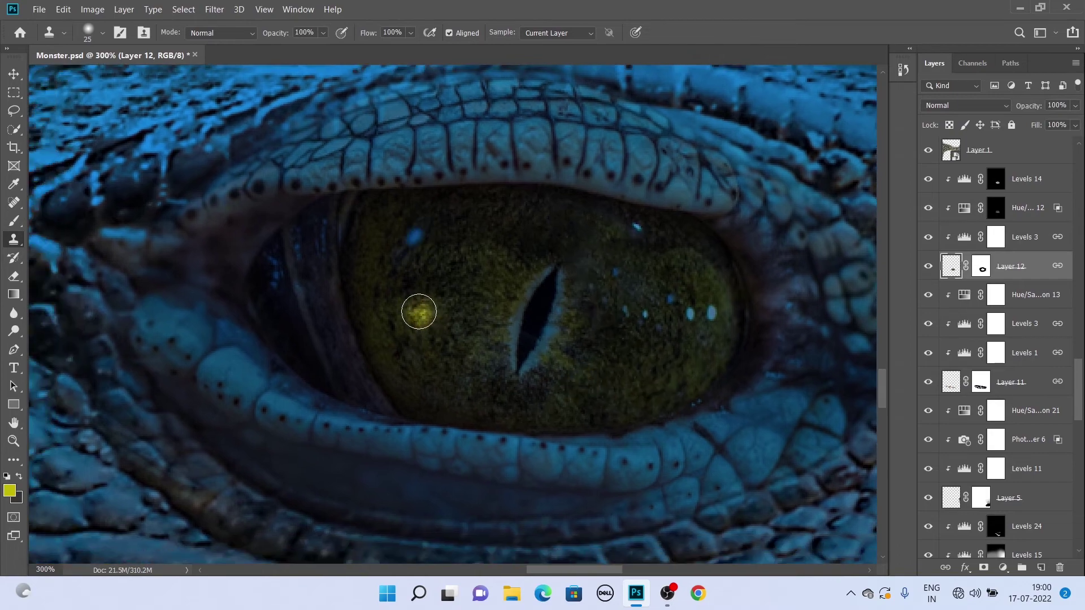
pyautogui.moveTo(434, 247); pyautogui.dragTo(406, 247)
pyautogui.moveTo(658, 358)
pyautogui.mouseDown()
pyautogui.moveTo(671, 312)
pyautogui.moveTo(598, 311)
pyautogui.moveTo(605, 213)
pyautogui.mouseUp()
pyautogui.moveTo(567, 373); pyautogui.dragTo(751, 395)
pyautogui.hotkey('ctrl', '-')
pyautogui.hotkey('ctrl', '-')
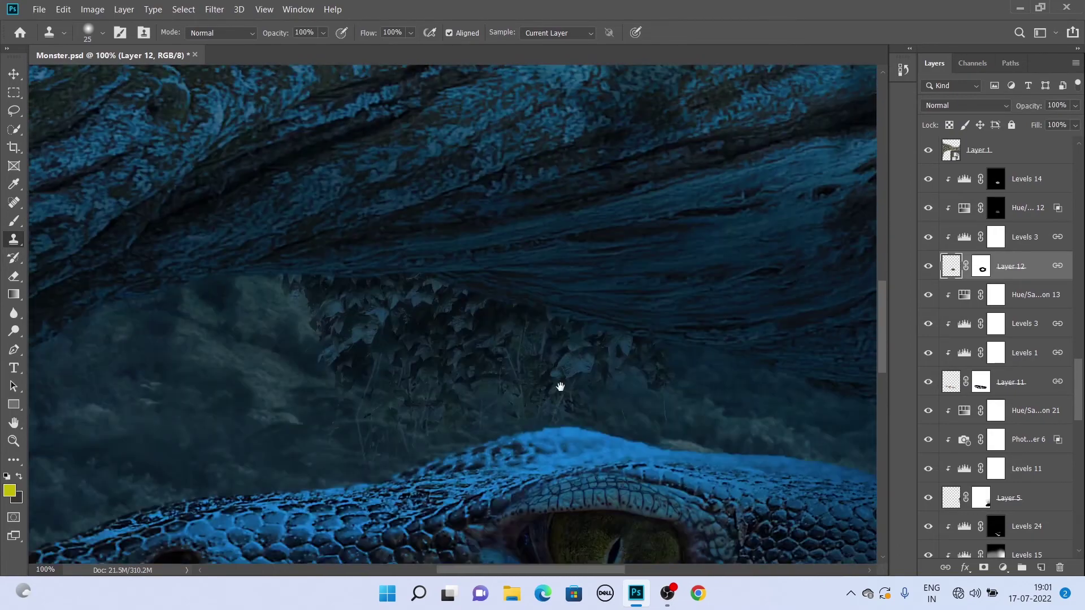
pyautogui.moveTo(1078, 390); pyautogui.dragTo(1080, 470)
# Apply a 0.4 px Gaussian Blur to Layer 4 copy and Layer 5 copy
pyautogui.click(952, 398)
pyautogui.click(214, 9)
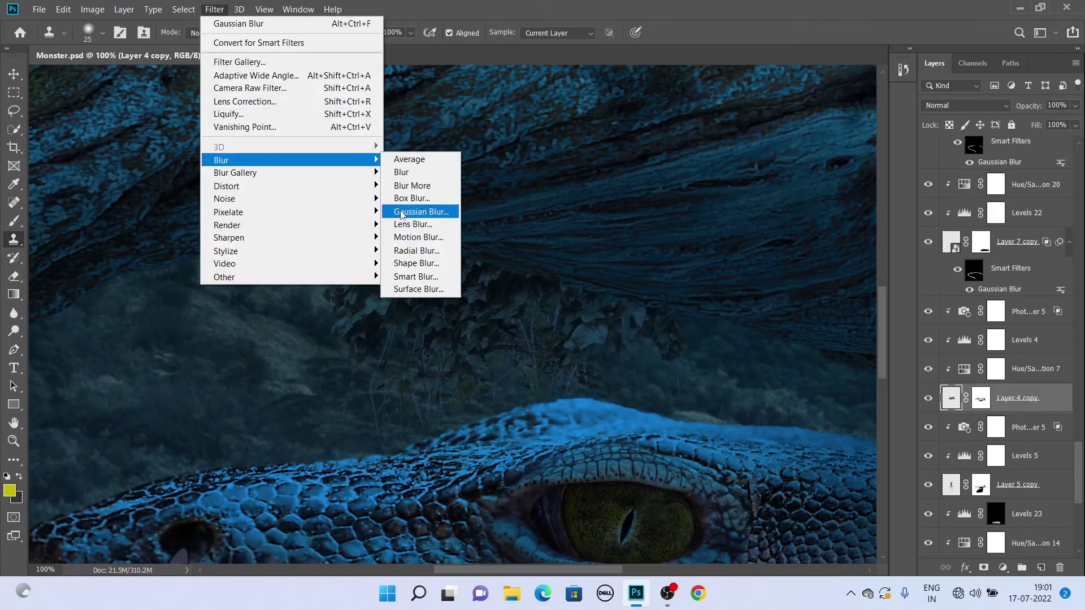
pyautogui.click(424, 211)
pyautogui.click(764, 100)
pyautogui.click(1017, 484)
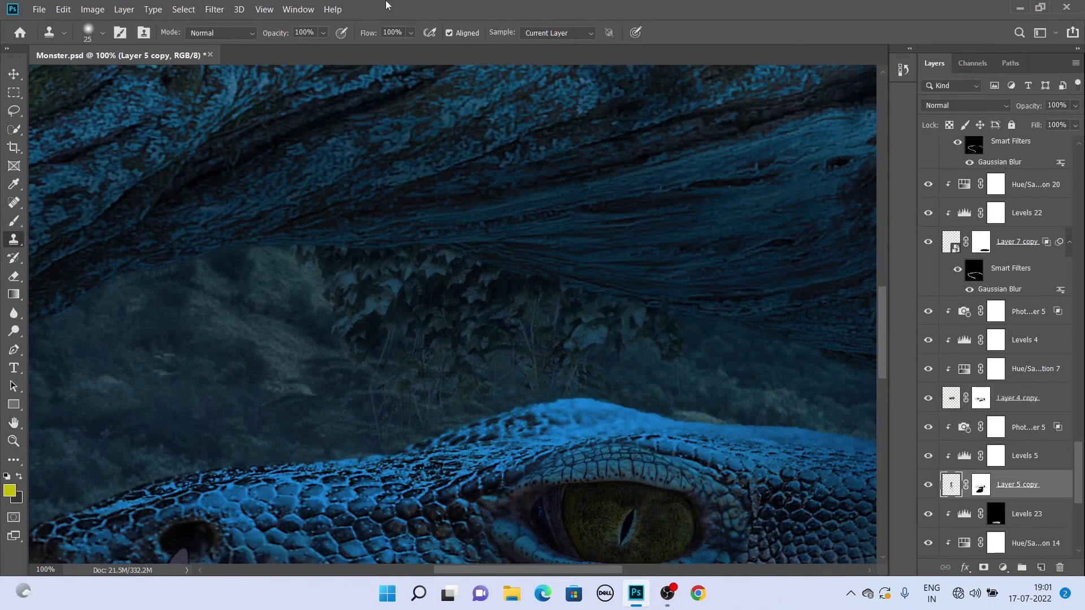
pyautogui.click(214, 9)
pyautogui.click(451, 206)
pyautogui.press('Return')
pyautogui.press('s')
pyautogui.moveTo(391, 287); pyautogui.dragTo(325, 363)
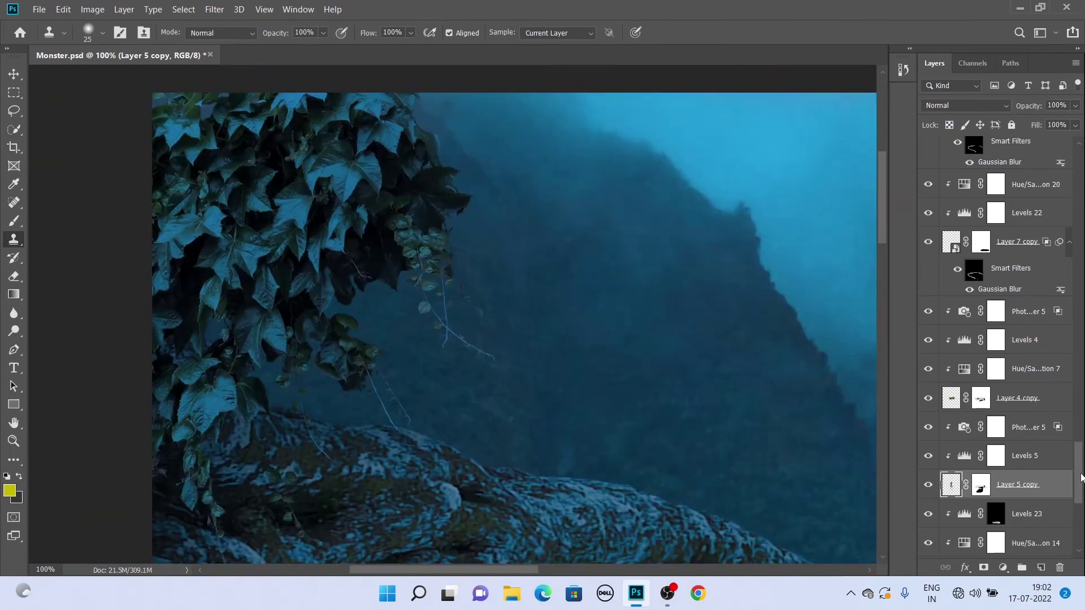
pyautogui.scroll(5, 994, 339)
# Apply the same 0.4 px Gaussian Blur to Layer 4
pyautogui.click(979, 394)
pyautogui.click(214, 10)
pyautogui.click(238, 23)
pyautogui.moveTo(588, 294); pyautogui.dragTo(584, 292)
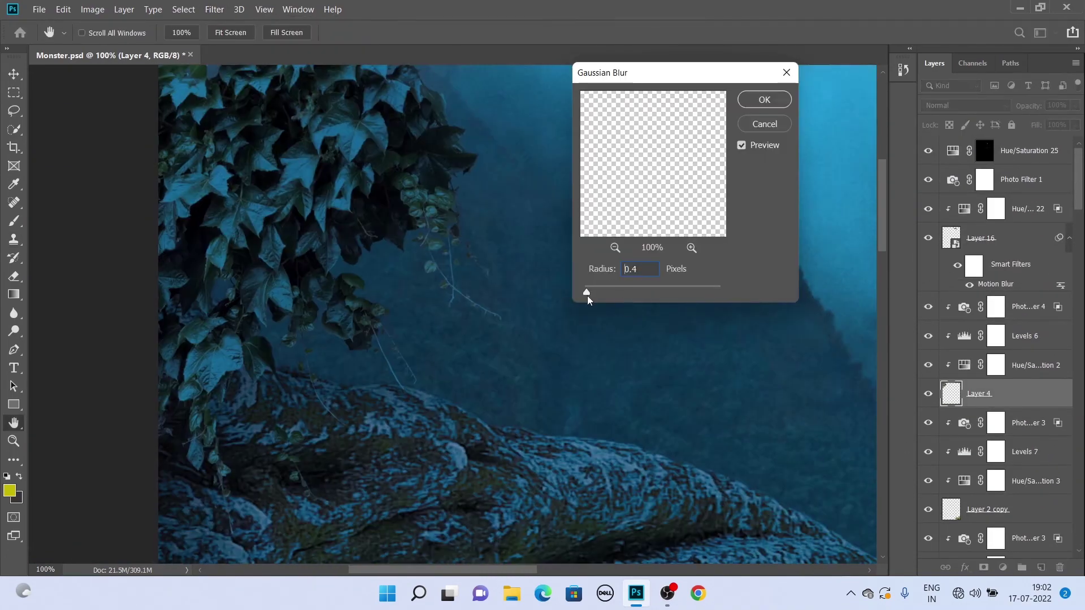
pyautogui.click(753, 97)
# Zoom in on the soldiers' boots and select the Levels 21 adjustment layer
pyautogui.doubleClick(964, 336)
pyautogui.hotkey('alt', '[')
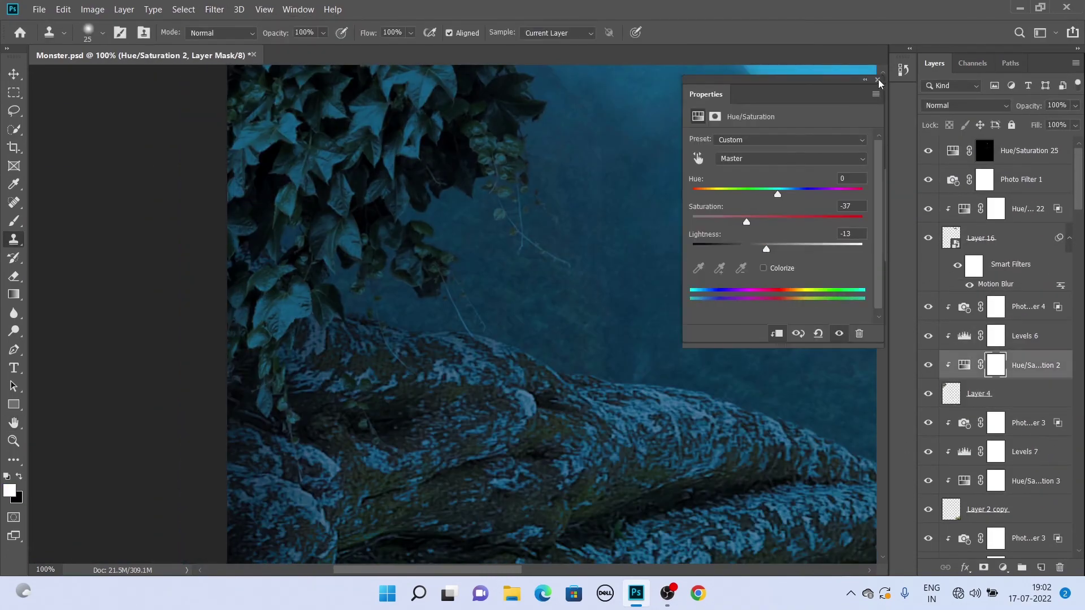
pyautogui.scroll(3, 443, 264)
pyautogui.scroll(2, 485, 382)
pyautogui.hotkey('alt', '[')
pyautogui.hotkey('alt', '[')
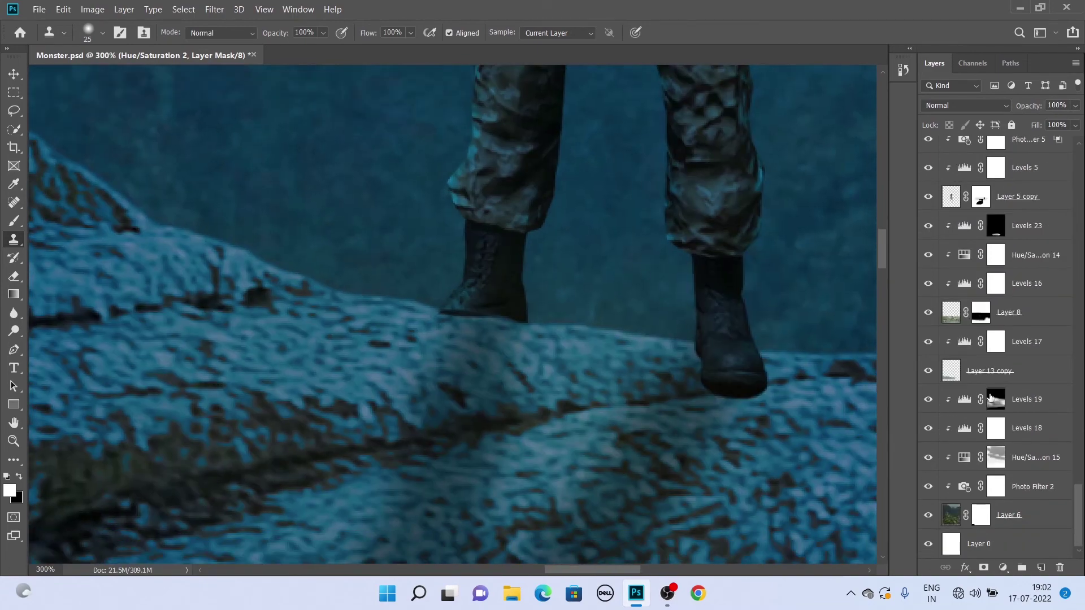
pyautogui.hotkey('alt', '[')
pyautogui.hotkey('alt', '[')
pyautogui.hotkey('alt', '[')
pyautogui.click(1020, 107)
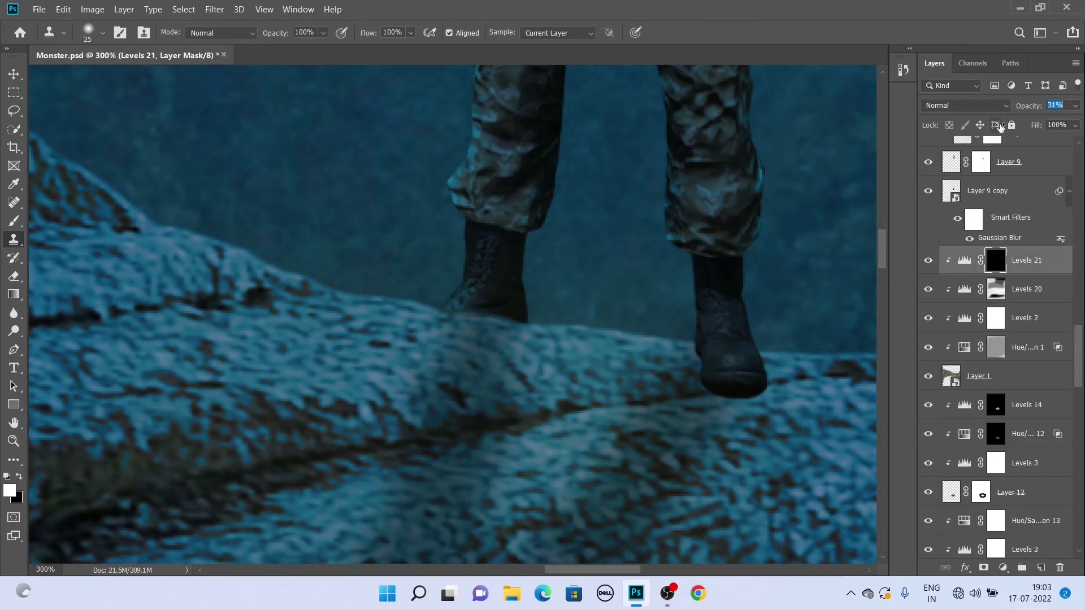
# Drop Levels 21 opacity to about 20% and paint shadow beside the soldier's boot
pyautogui.moveTo(1009, 116); pyautogui.dragTo(939, 131)
pyautogui.press('b')
pyautogui.moveTo(565, 357); pyautogui.dragTo(538, 334)
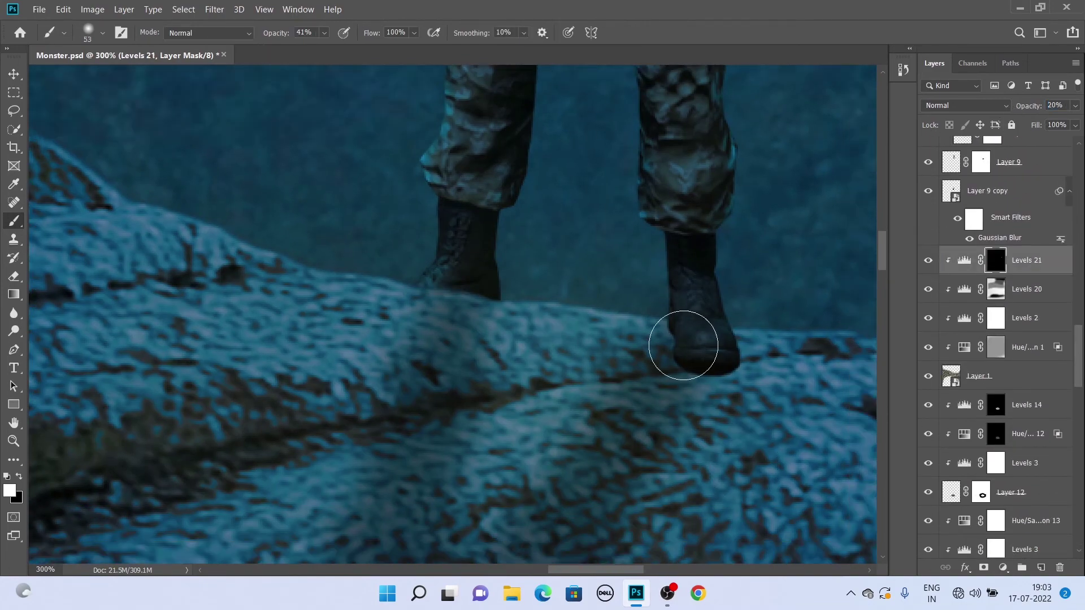
pyautogui.press('[')
pyautogui.press('[')
pyautogui.press('[')
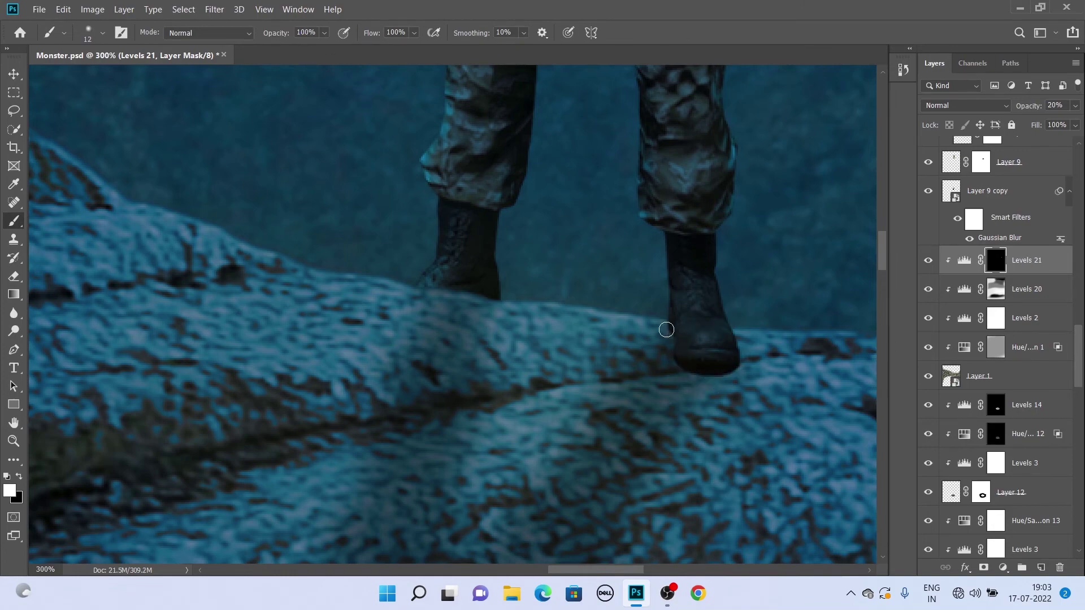
# Check the Hue/Saturation 9 and Hue/Saturation 8 adjustment settings
pyautogui.scroll(-3, 693, 355)
pyautogui.scroll(-2, 665, 394)
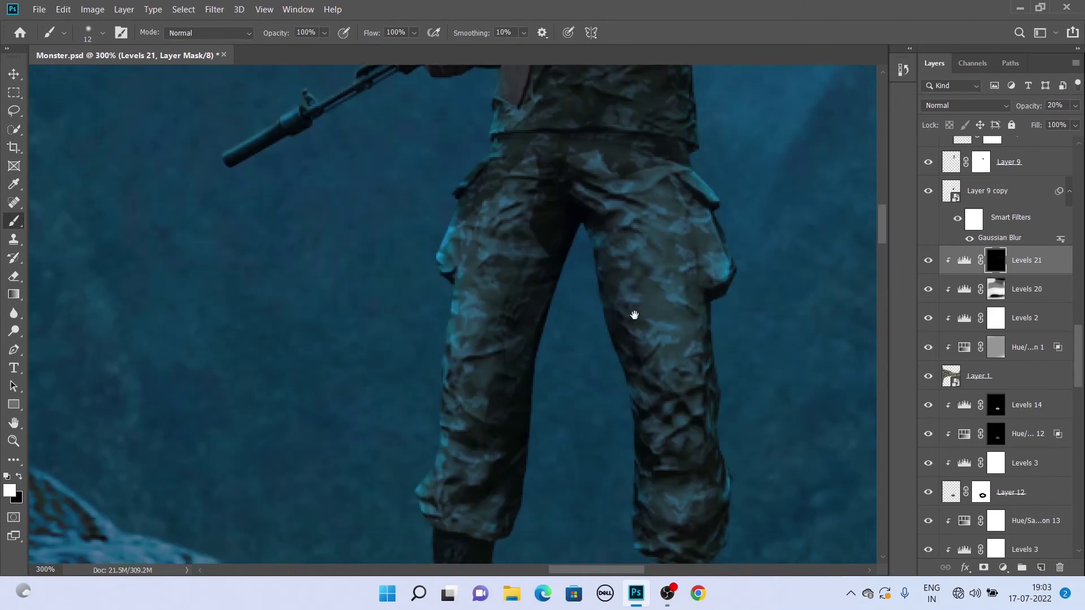
pyautogui.scroll(-2, 634, 312)
pyautogui.moveTo(1082, 353); pyautogui.dragTo(1082, 273)
pyautogui.scroll(-4, 995, 339)
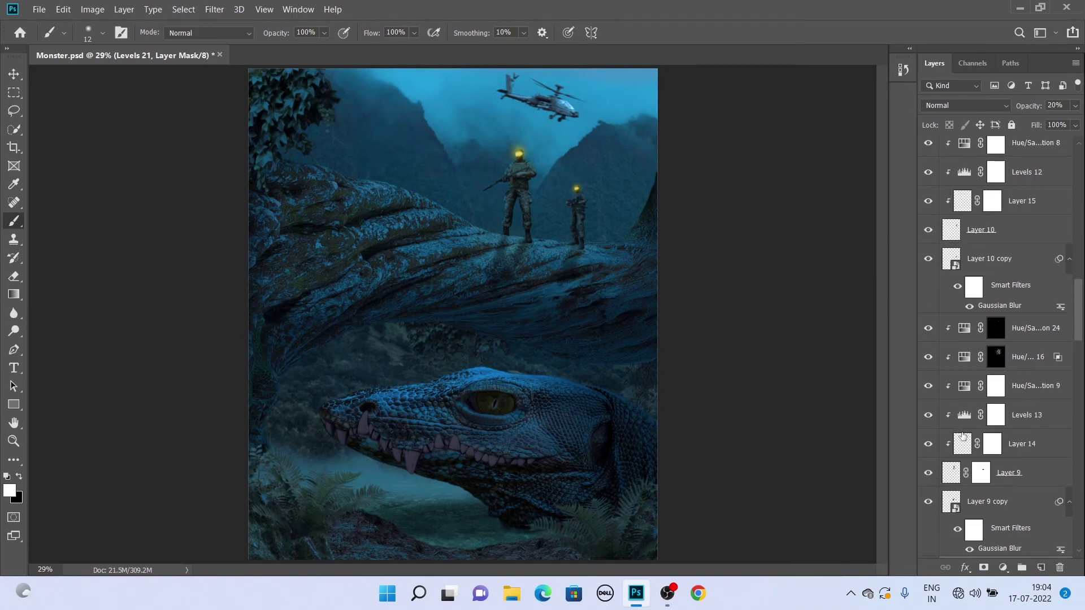
pyautogui.doubleClick(964, 386)
pyautogui.click(928, 335)
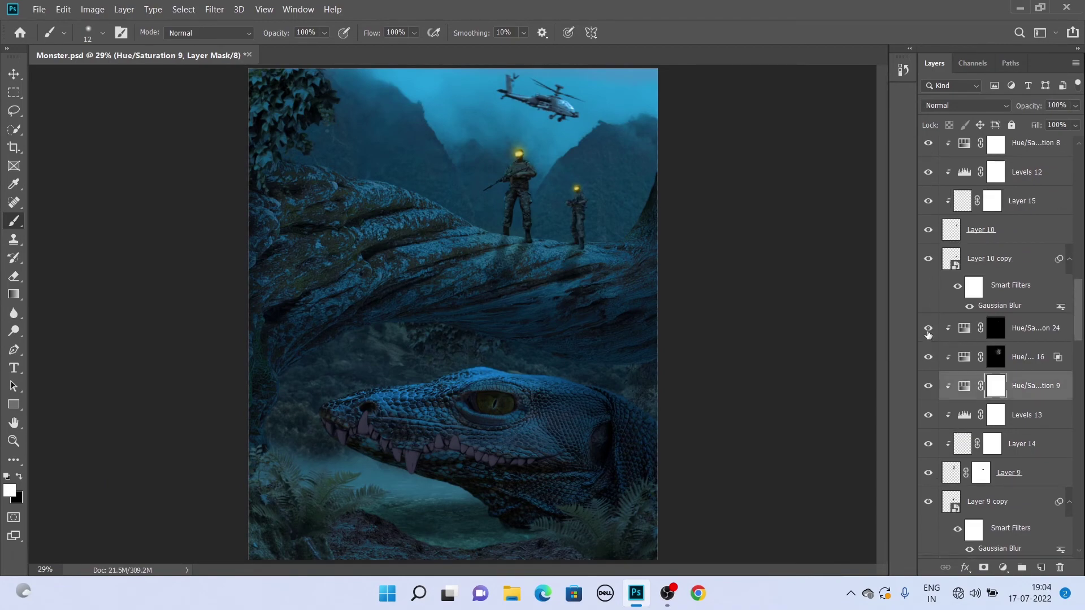
pyautogui.scroll(2, 995, 339)
pyautogui.doubleClick(965, 247)
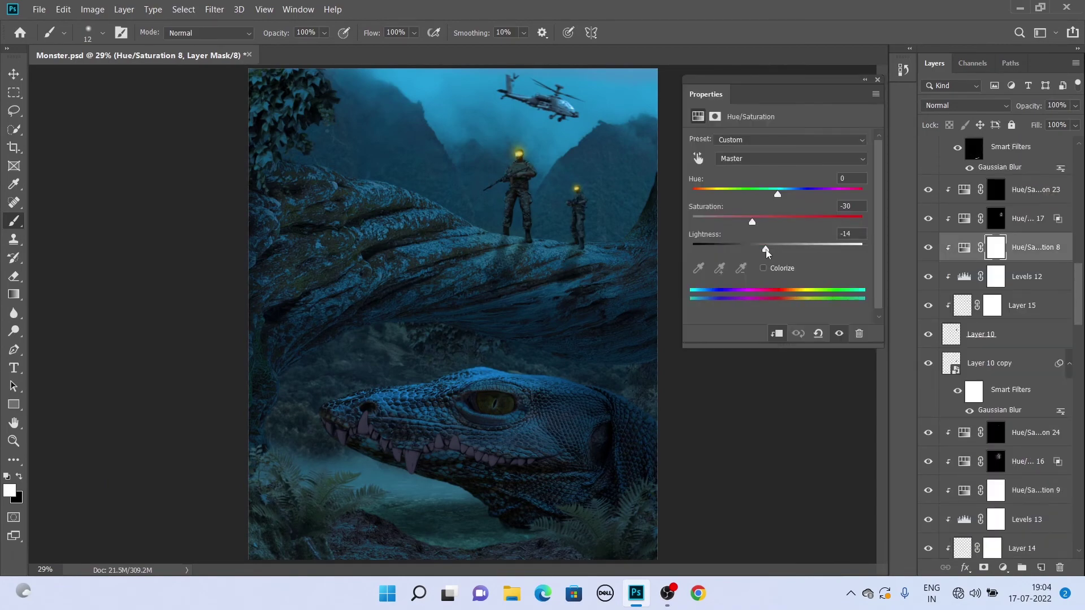
pyautogui.scroll(5, 484, 323)
# Raise Levels 21 to 72% opacity and shade under the boots with a small 33% brush
pyautogui.moveTo(422, 499); pyautogui.dragTo(477, 394)
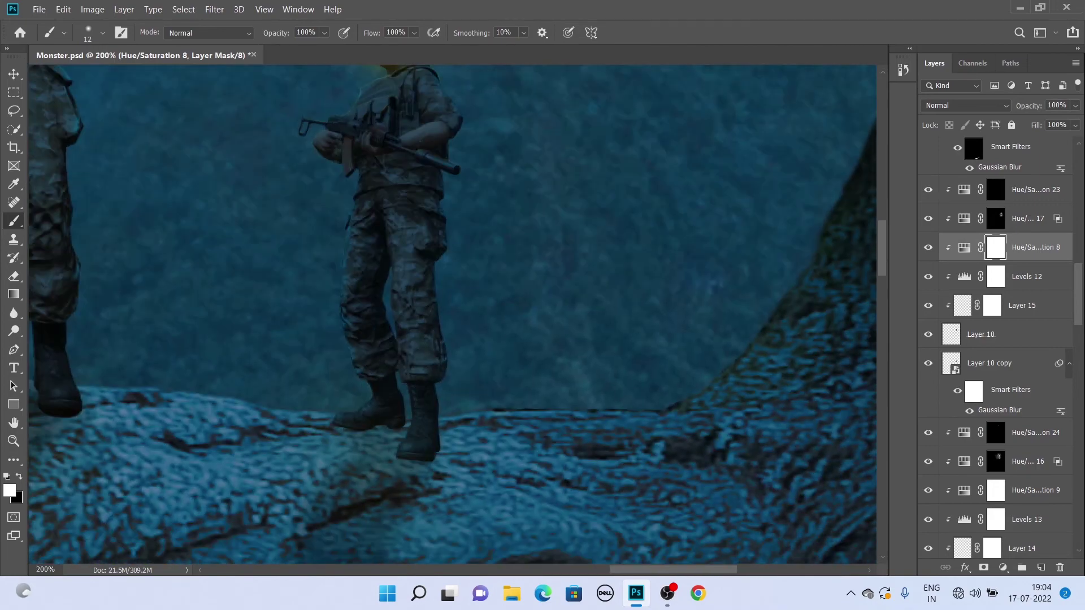
pyautogui.scroll(-5, 995, 339)
pyautogui.scroll(-5, 995, 340)
pyautogui.click(1027, 369)
pyautogui.moveTo(335, 432); pyautogui.dragTo(686, 443)
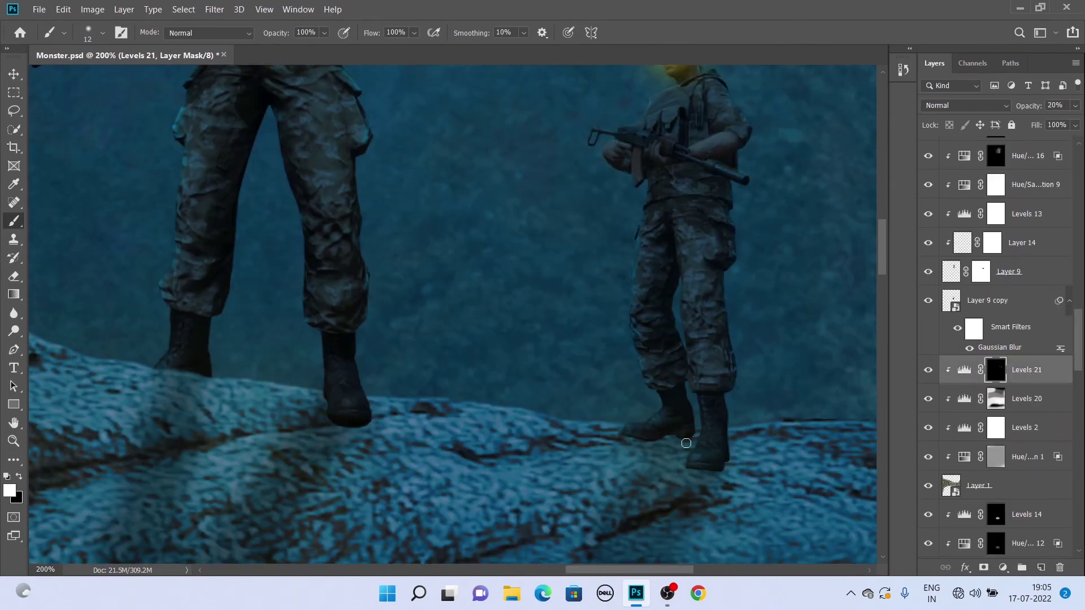
pyautogui.moveTo(1026, 105); pyautogui.dragTo(1056, 106)
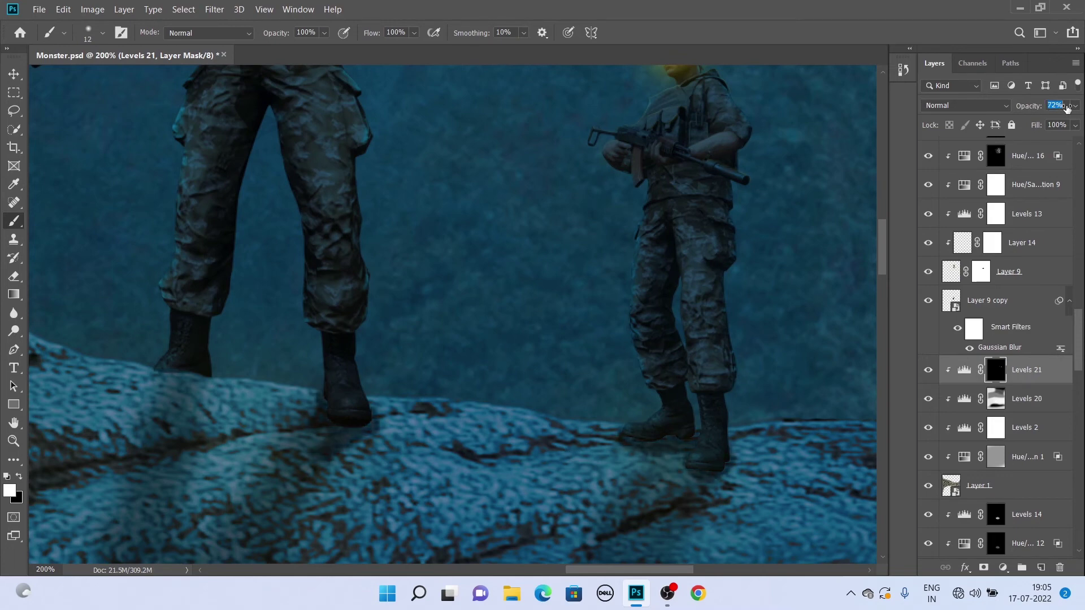
pyautogui.press('x')
pyautogui.press(']')
pyautogui.press(']')
pyautogui.press(']')
pyautogui.moveTo(278, 35); pyautogui.dragTo(240, 35)
pyautogui.press('[')
pyautogui.press('[')
pyautogui.press('[')
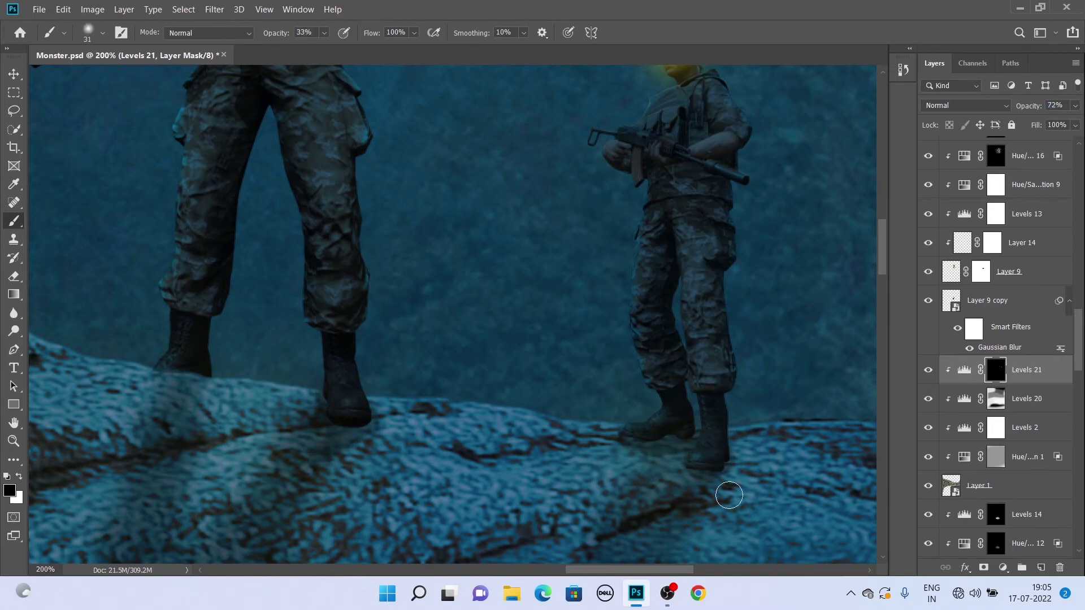
pyautogui.scroll(2, 603, 448)
pyautogui.press('x')
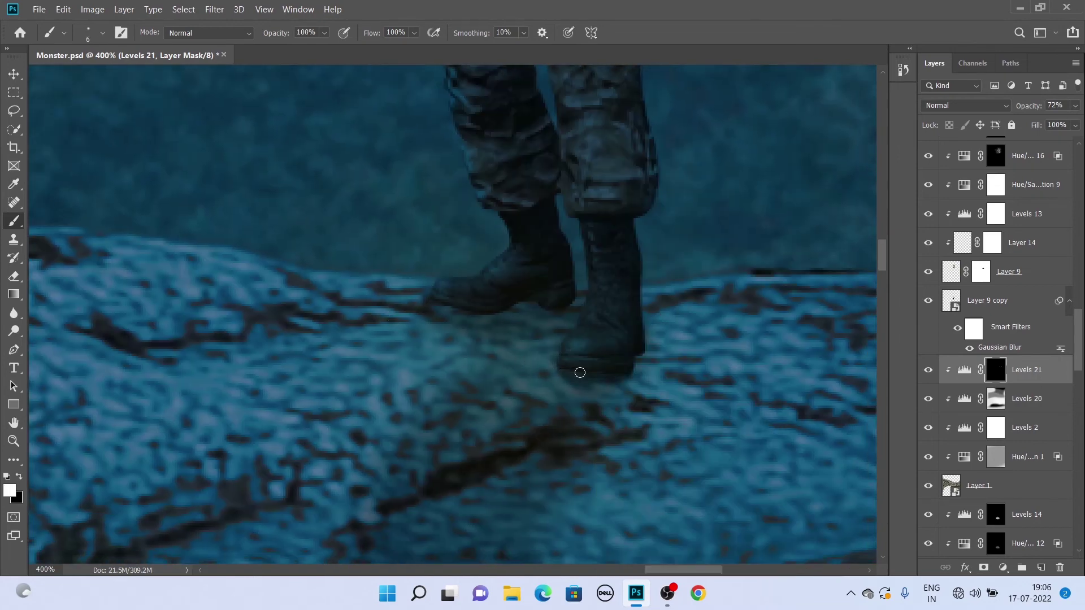
# Bring up the Hue/Saturation 22 adjustment settings to lower its lightness
pyautogui.scroll(1, 489, 380)
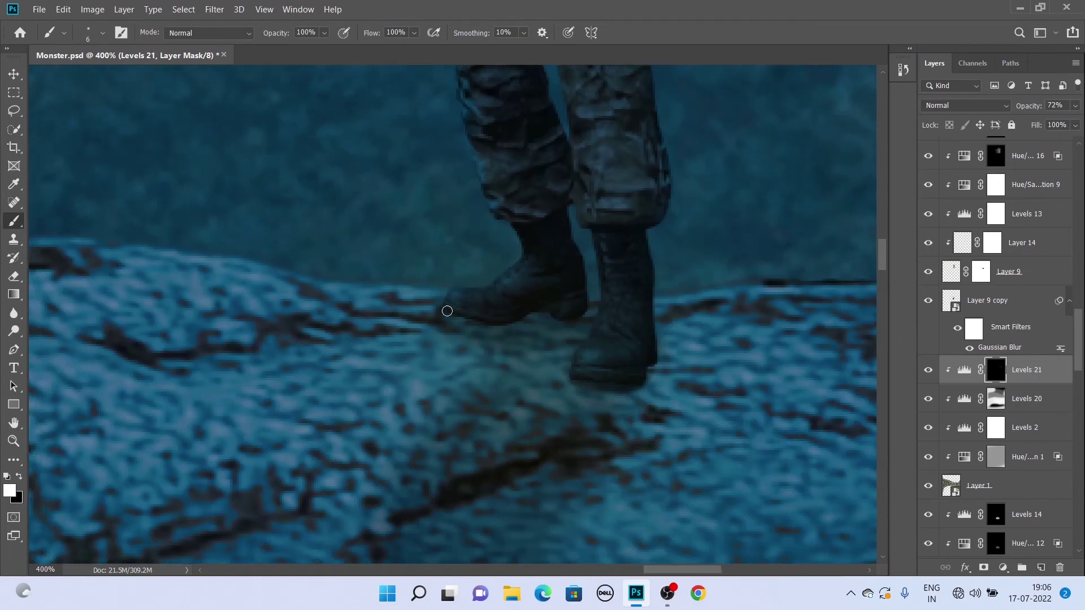
pyautogui.hscroll(-3, 514, 318)
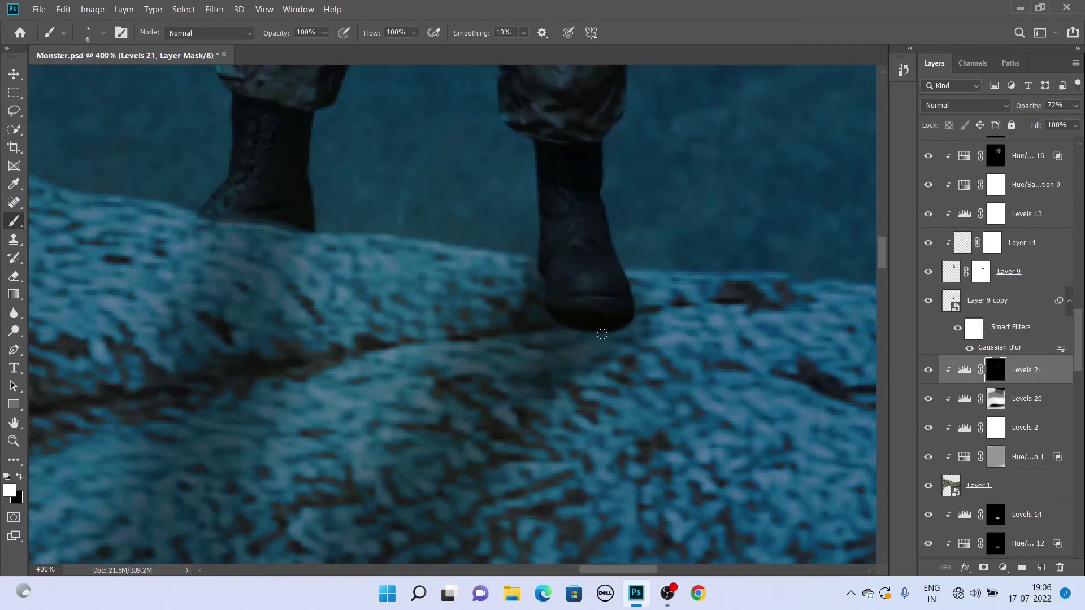
pyautogui.scroll(-3, 645, 346)
pyautogui.scroll(-3, 710, 223)
pyautogui.scroll(-2, 686, 235)
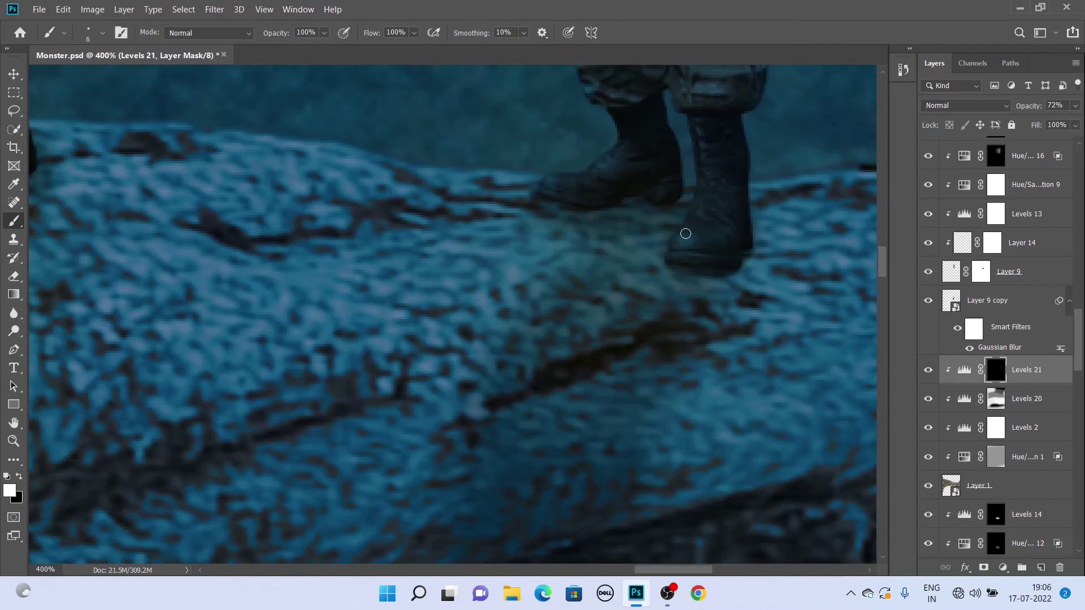
pyautogui.scroll(-3, 675, 295)
pyautogui.scroll(5, 995, 340)
pyautogui.doubleClick(995, 209)
# Add a Levels 25 adjustment above Layer 16 with output capped at 220
pyautogui.moveTo(786, 249); pyautogui.dragTo(749, 249)
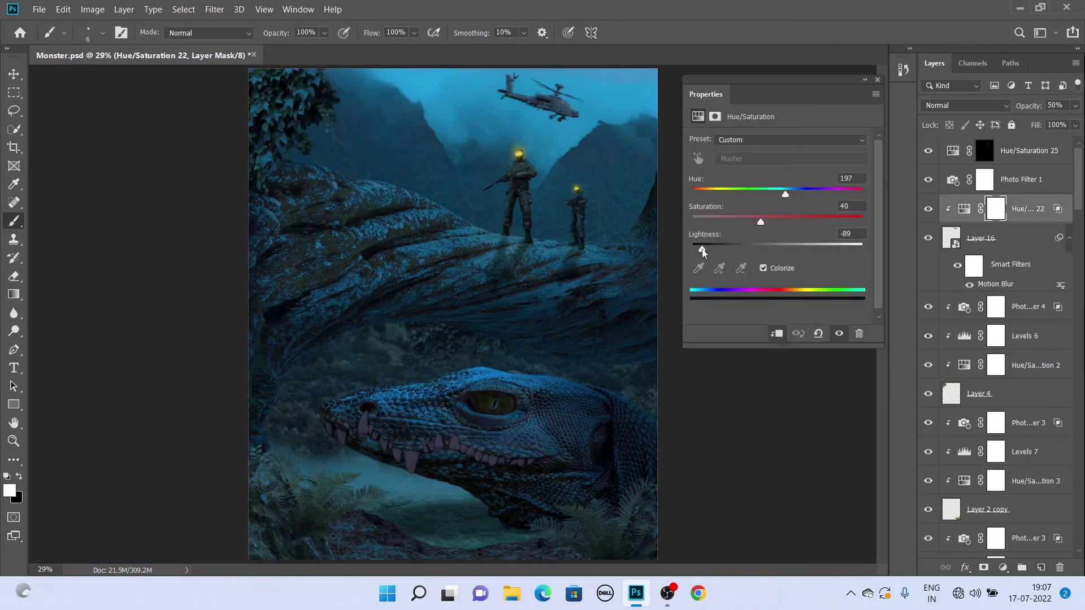
pyautogui.click(1004, 568)
pyautogui.click(899, 450)
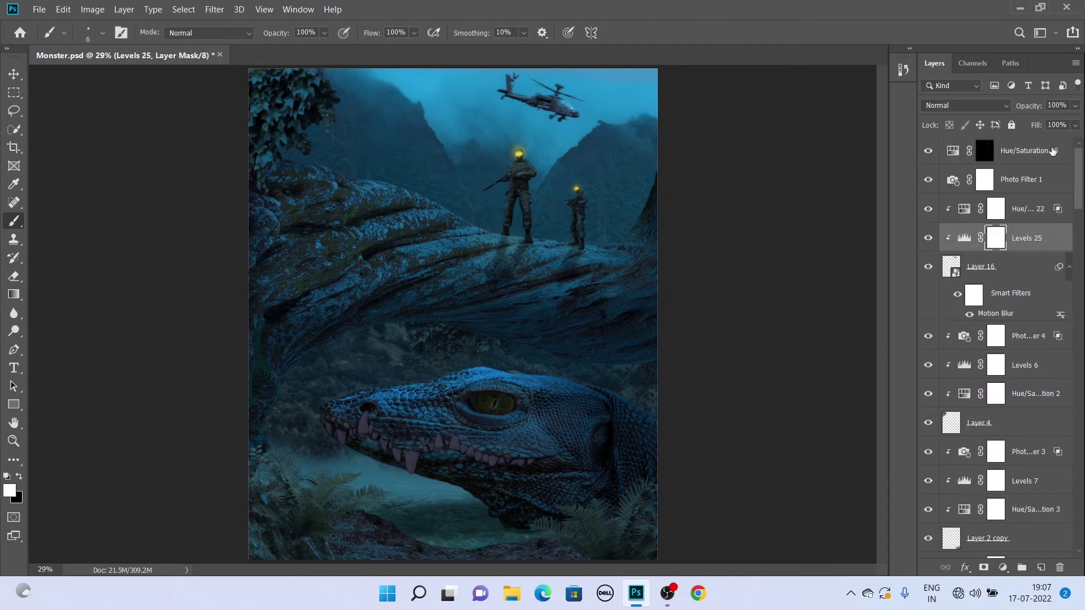
# Stamp visible into Layer 17, duplicate it as a smart object, and launch Camera Raw Filter
pyautogui.click(1018, 150)
pyautogui.hotkey('ctrl', 'alt', 'shift', 'e')
pyautogui.hotkey('ctrl', 'j')
pyautogui.click(553, 231)
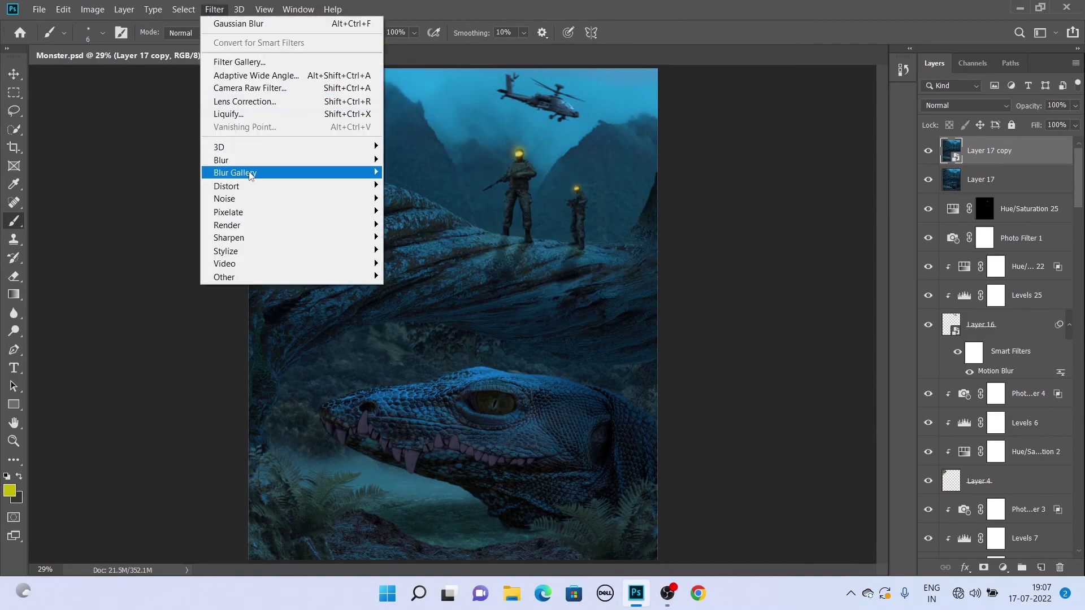
pyautogui.hotkey('ctrl', 'shift', 'a')
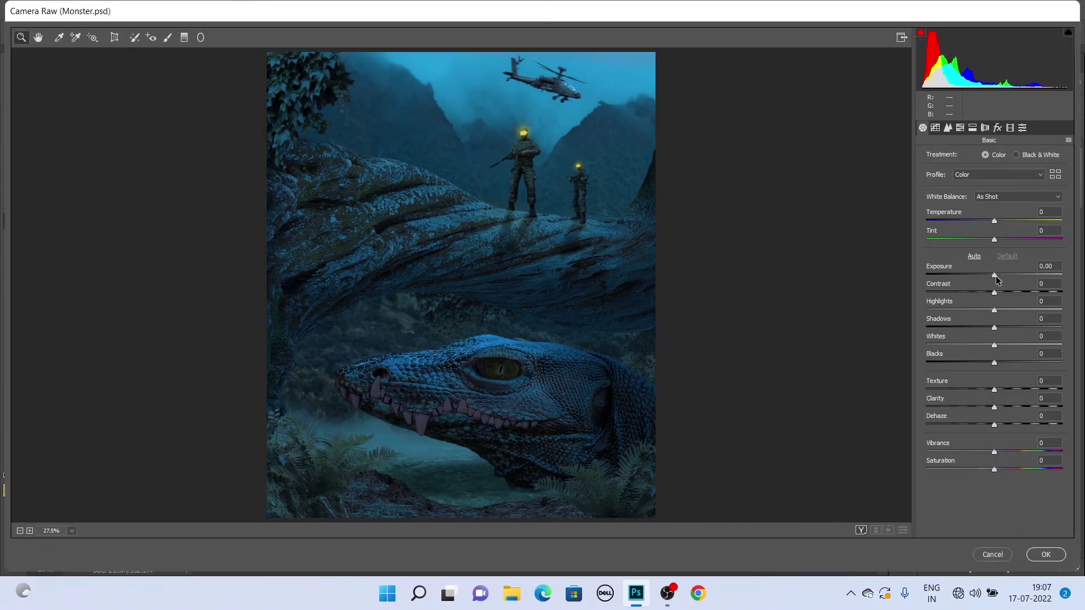
# Set exposure to -0.15 with slight contrast, shadows +30, and lower whites and blacks
pyautogui.moveTo(996, 276)
pyautogui.mouseDown()
pyautogui.moveTo(1000, 293)
pyautogui.moveTo(918, 311)
pyautogui.mouseUp()
pyautogui.moveTo(1005, 327); pyautogui.dragTo(1014, 327)
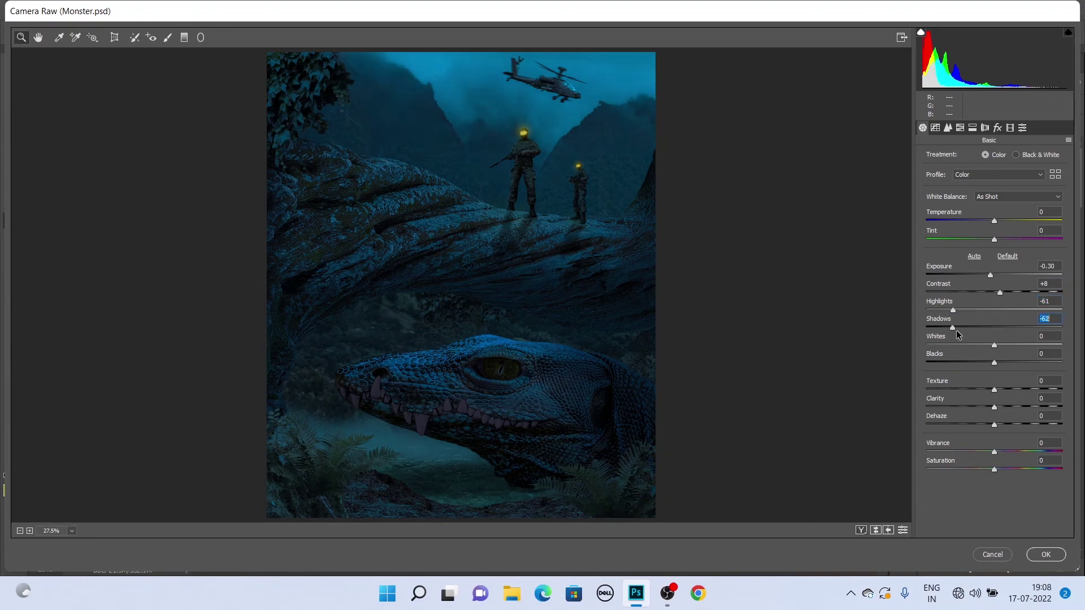
pyautogui.moveTo(990, 275); pyautogui.dragTo(992, 275)
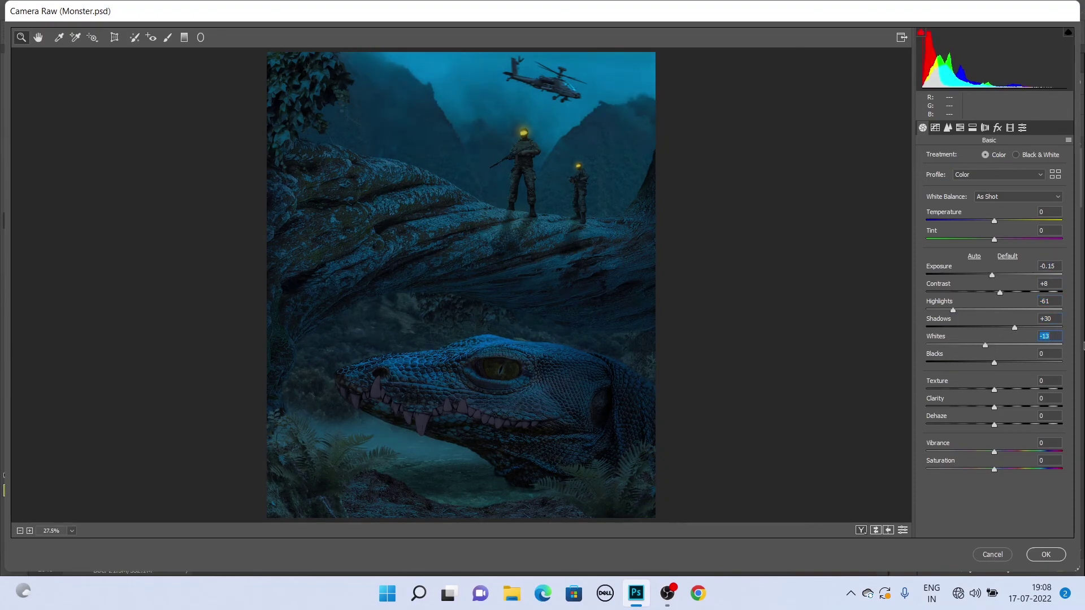
pyautogui.moveTo(963, 347); pyautogui.dragTo(987, 366)
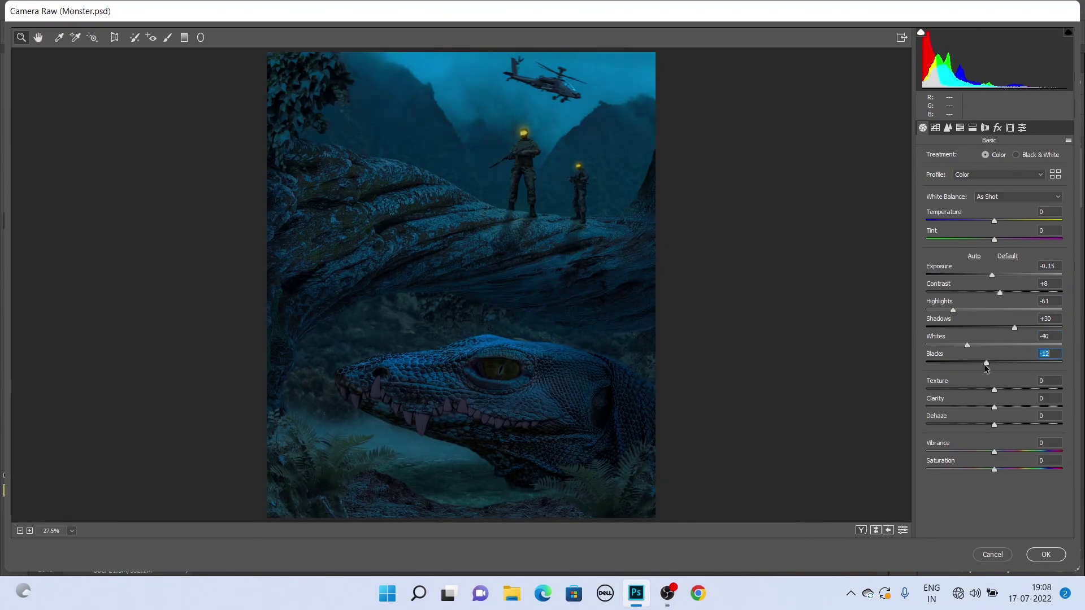
# Shift HSL hues: Yellows -25, Oranges -23, Aquas toward teal, Blues toward blue
pyautogui.click(935, 127)
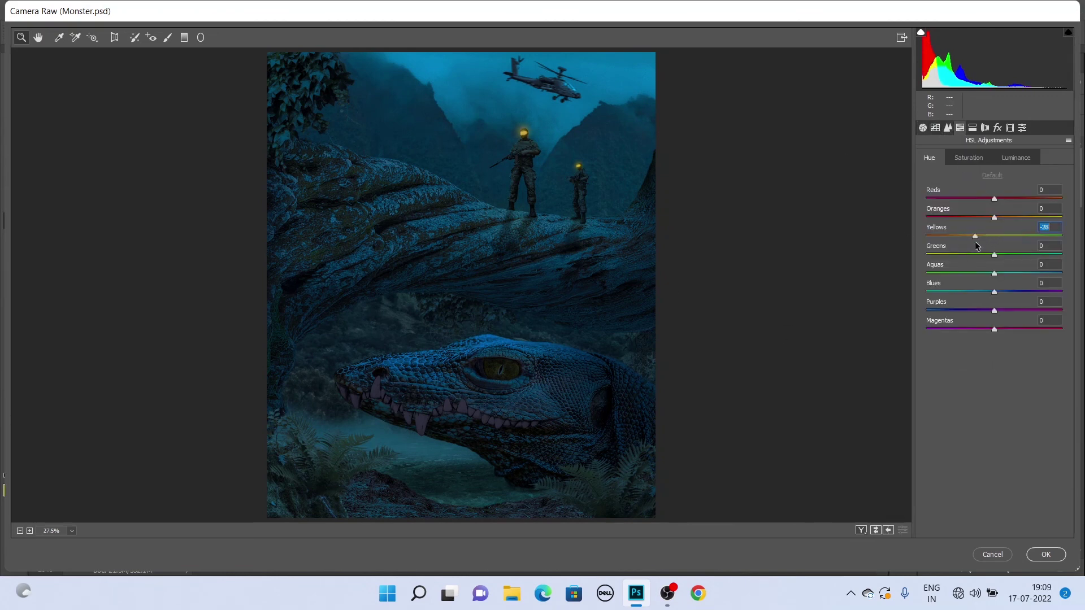
pyautogui.moveTo(977, 245); pyautogui.dragTo(978, 242)
pyautogui.moveTo(994, 218); pyautogui.dragTo(978, 218)
pyautogui.moveTo(994, 273); pyautogui.dragTo(926, 274)
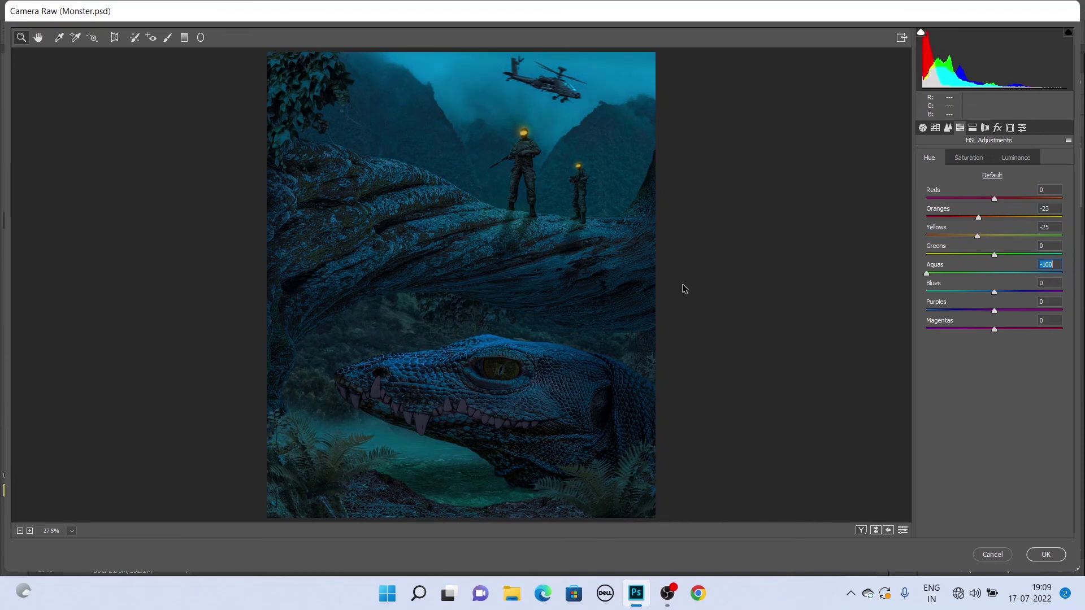
pyautogui.moveTo(994, 274)
pyautogui.mouseDown()
pyautogui.moveTo(1005, 274)
pyautogui.moveTo(997, 293)
pyautogui.mouseUp()
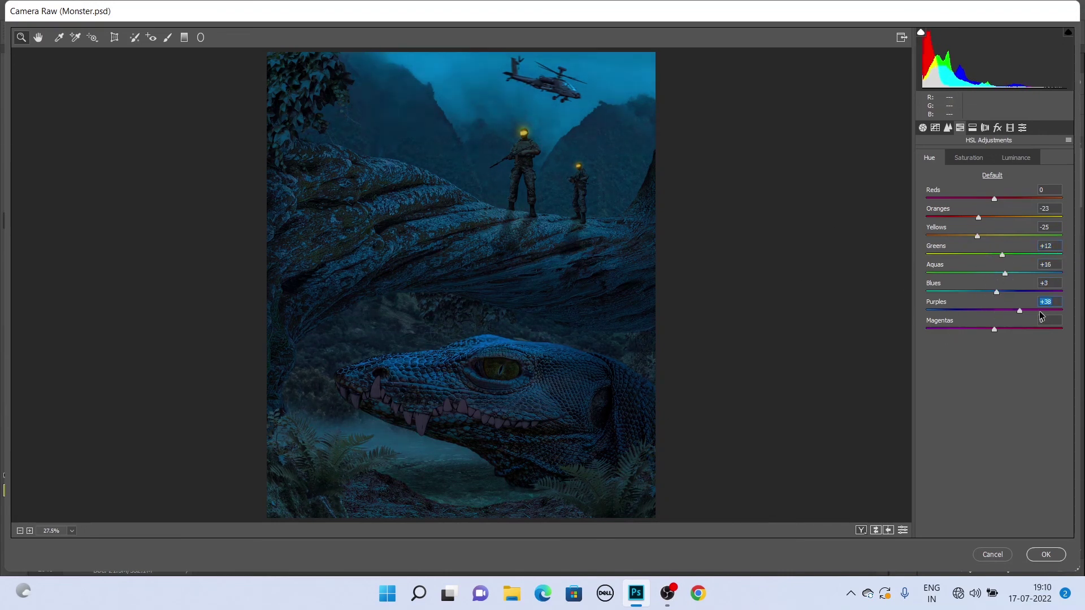
# Brush the top-left foliage with -0.35 exposure and reduced clarity, erasing it off the rock
pyautogui.click(969, 159)
pyautogui.press('k')
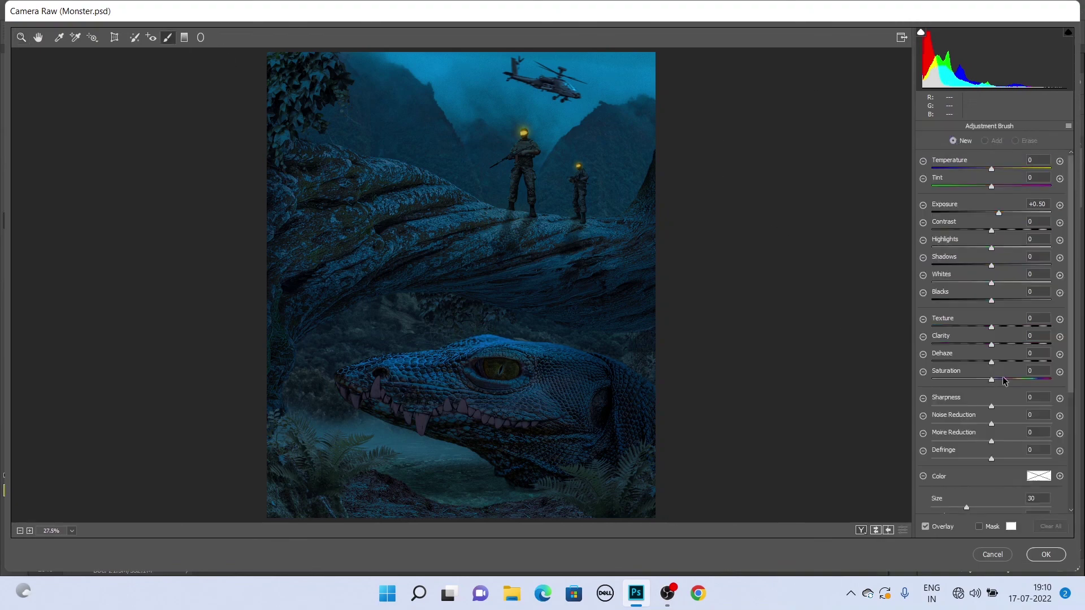
pyautogui.moveTo(346, 124); pyautogui.dragTo(317, 73)
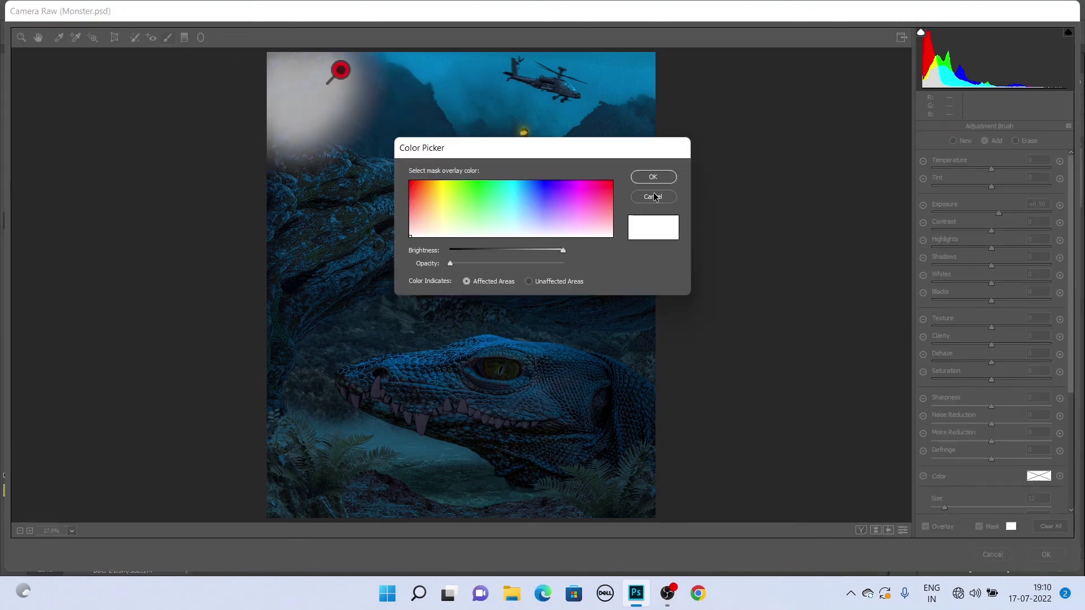
pyautogui.moveTo(999, 213); pyautogui.dragTo(986, 215)
pyautogui.moveTo(991, 346); pyautogui.dragTo(990, 348)
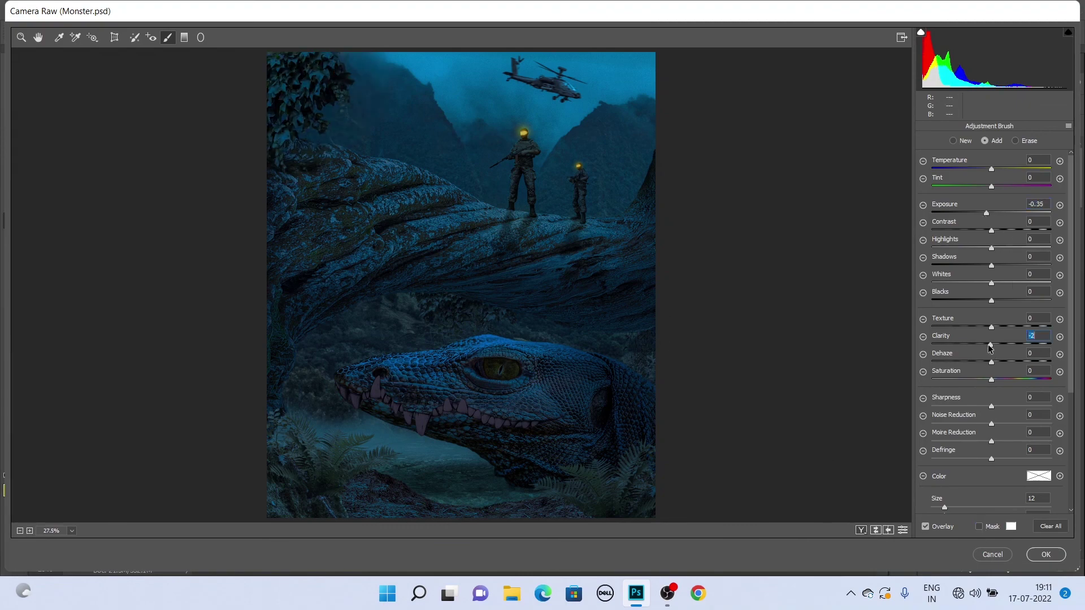
pyautogui.press('y')
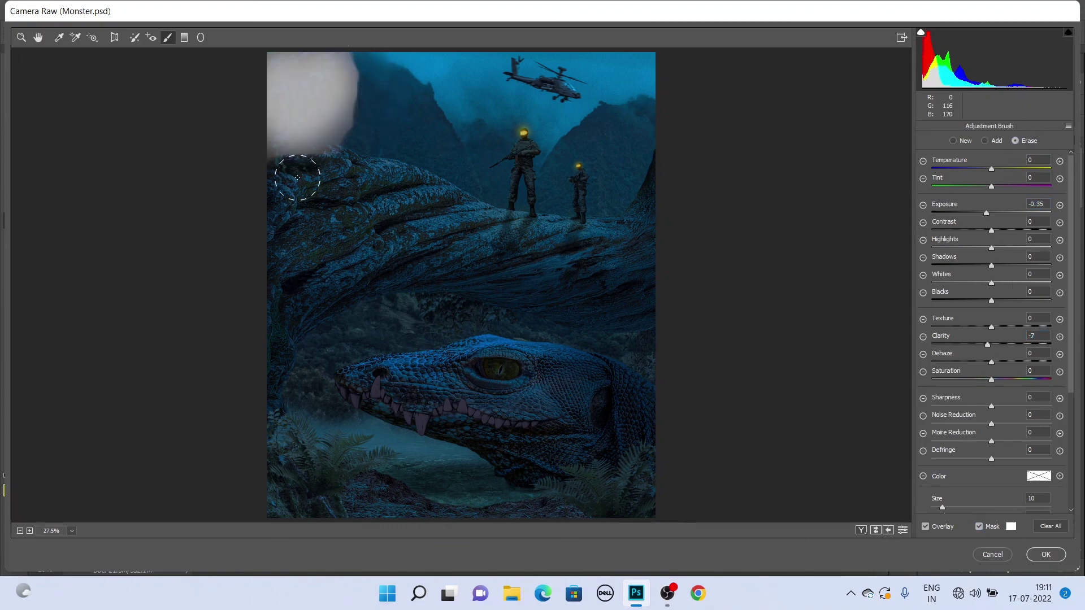
pyautogui.moveTo(294, 144); pyautogui.dragTo(324, 168)
pyautogui.click(1011, 526)
pyautogui.press('Escape')
pyautogui.press('y')
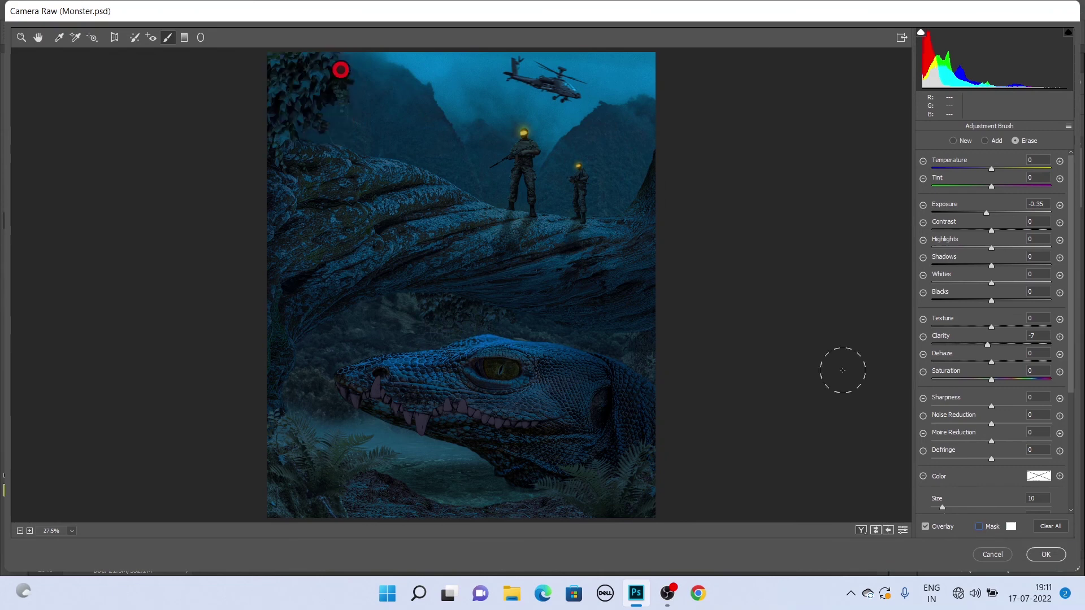
# Extend the brush to the lower-left ferns, set exposure -0.10, reduce sharpness, and apply
pyautogui.click(978, 526)
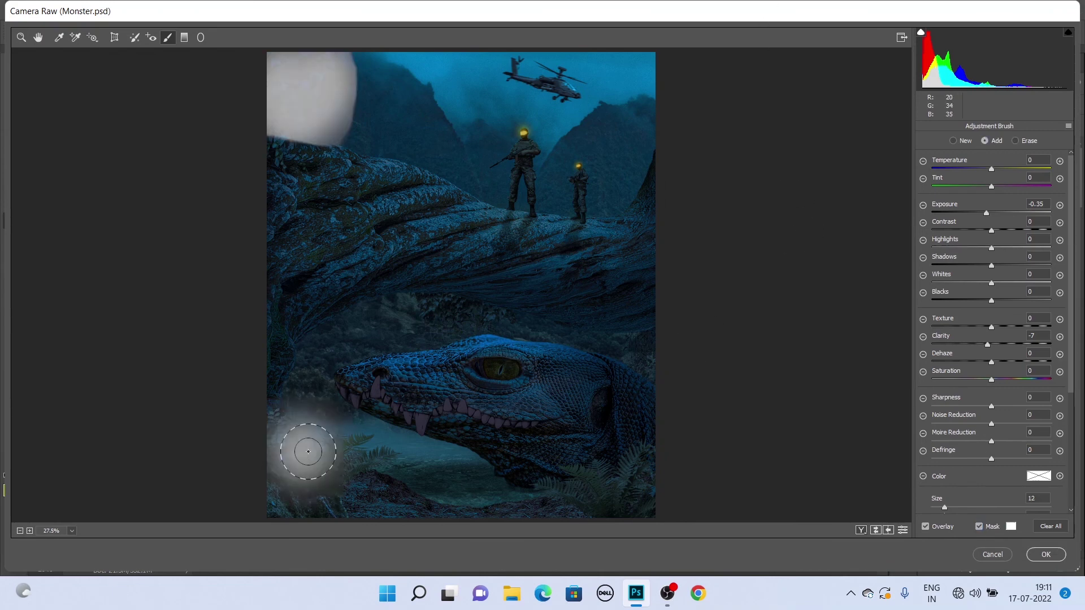
pyautogui.press('y')
pyautogui.moveTo(983, 215); pyautogui.dragTo(992, 218)
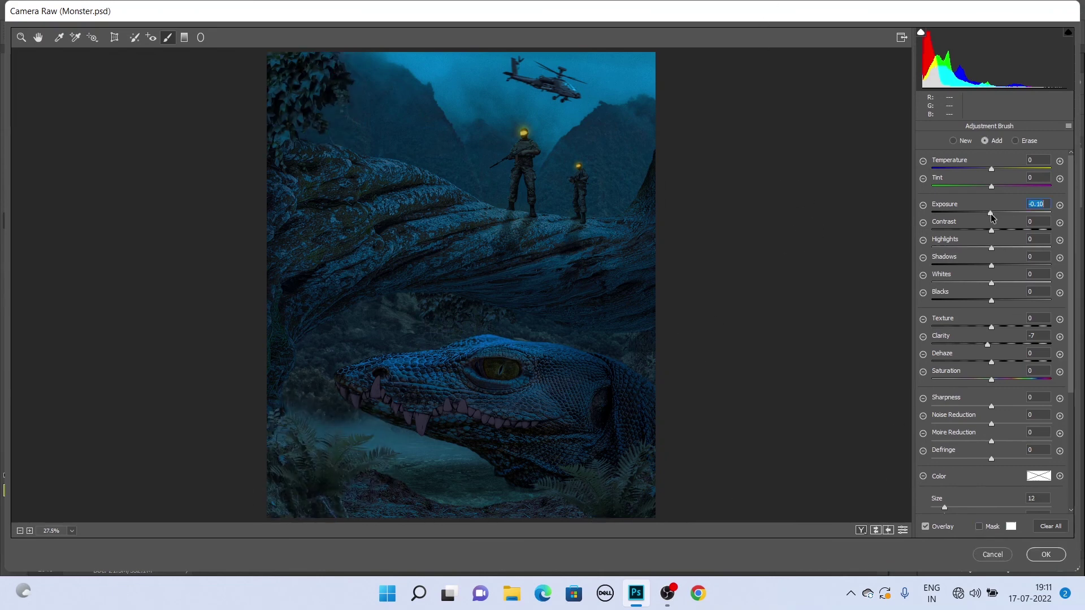
pyautogui.moveTo(991, 407); pyautogui.dragTo(979, 408)
pyautogui.click(1046, 555)
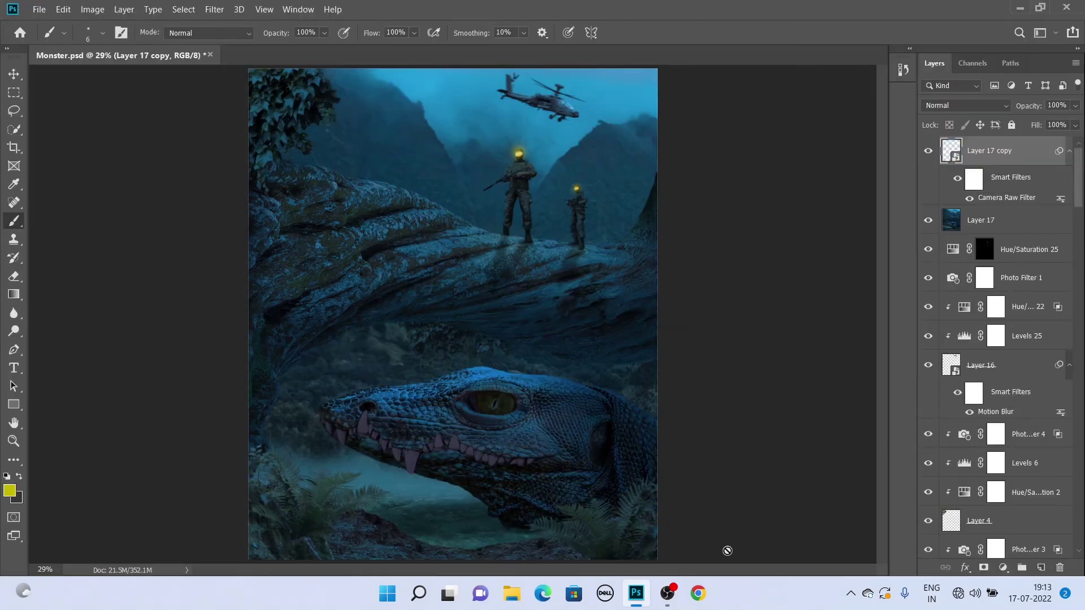
pyautogui.scroll(3, 485, 366)
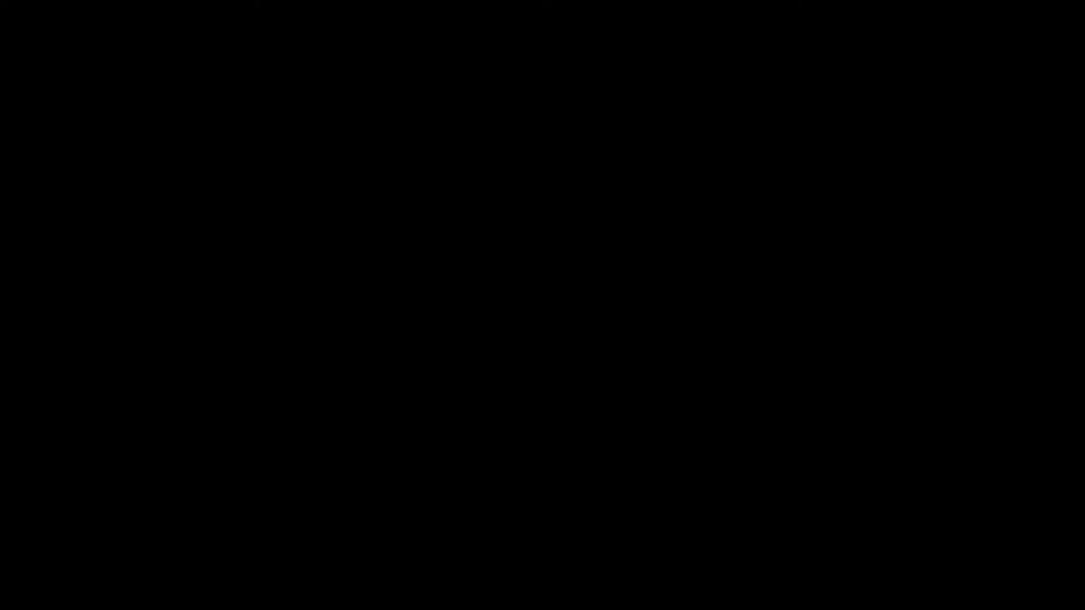